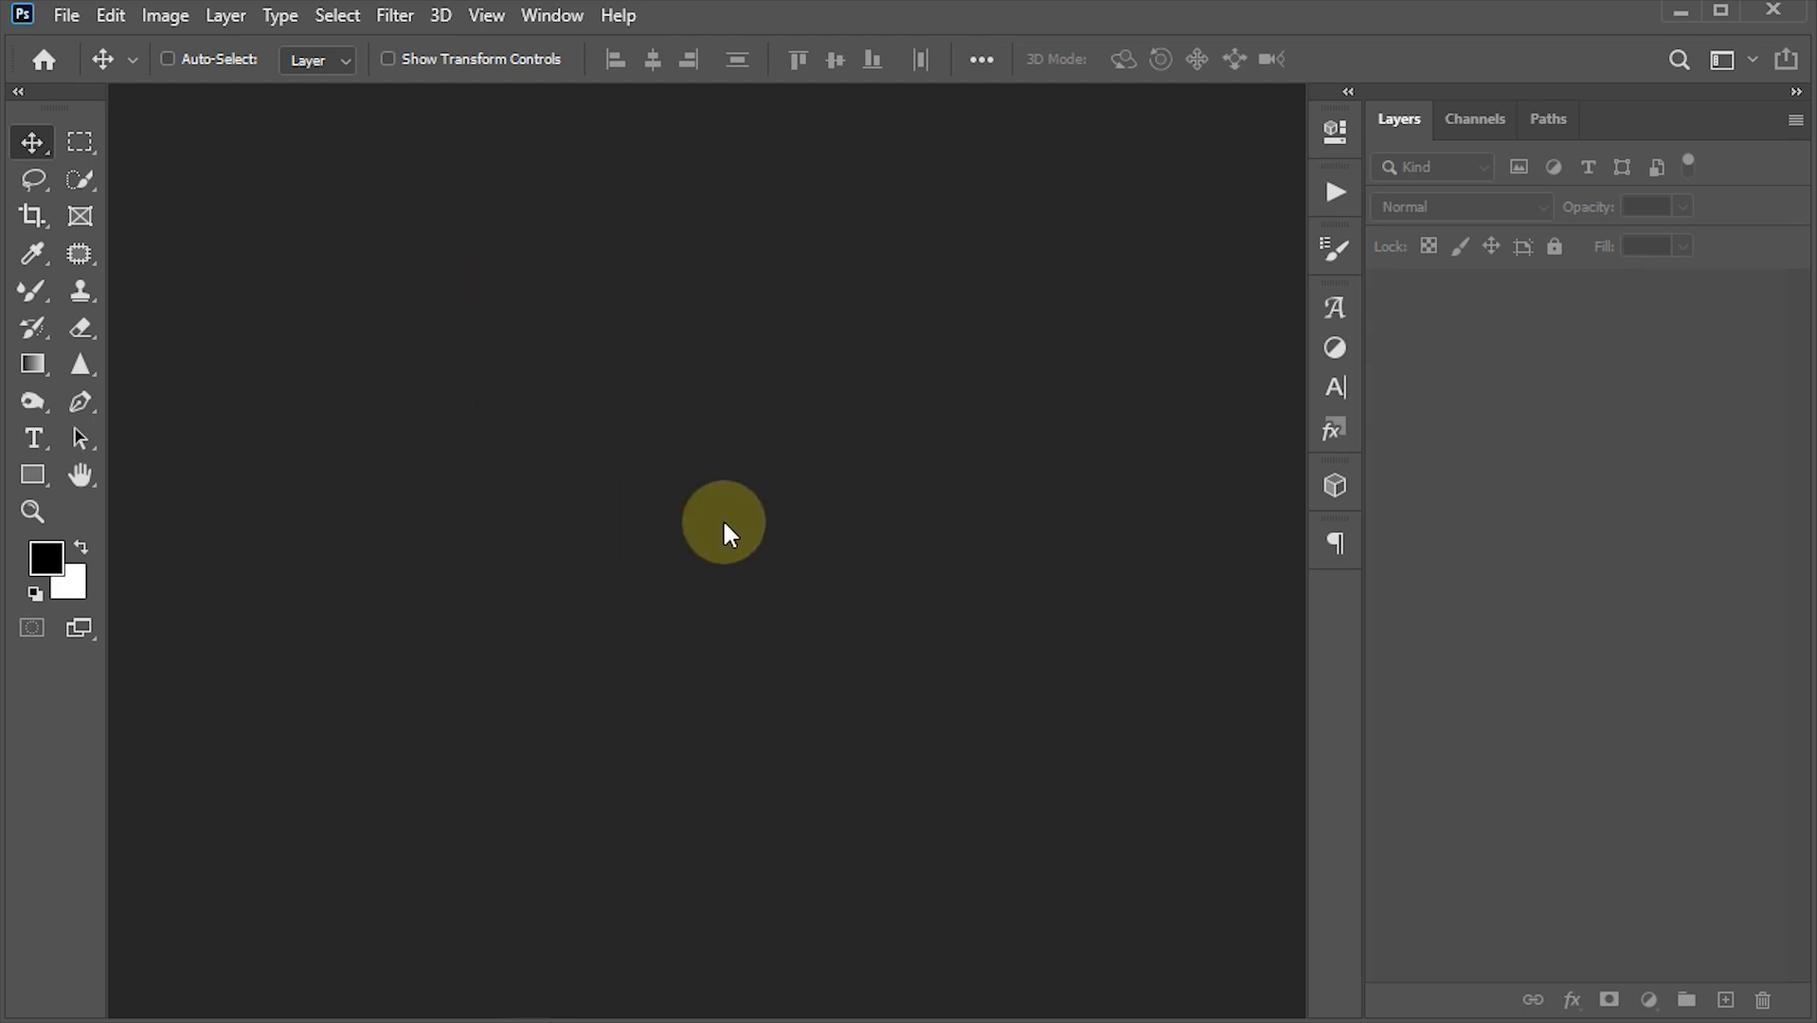
# - Browse the portrait photos in the Mosaic imgs folder before returning to Photoshop
pyautogui.click(493, 938)
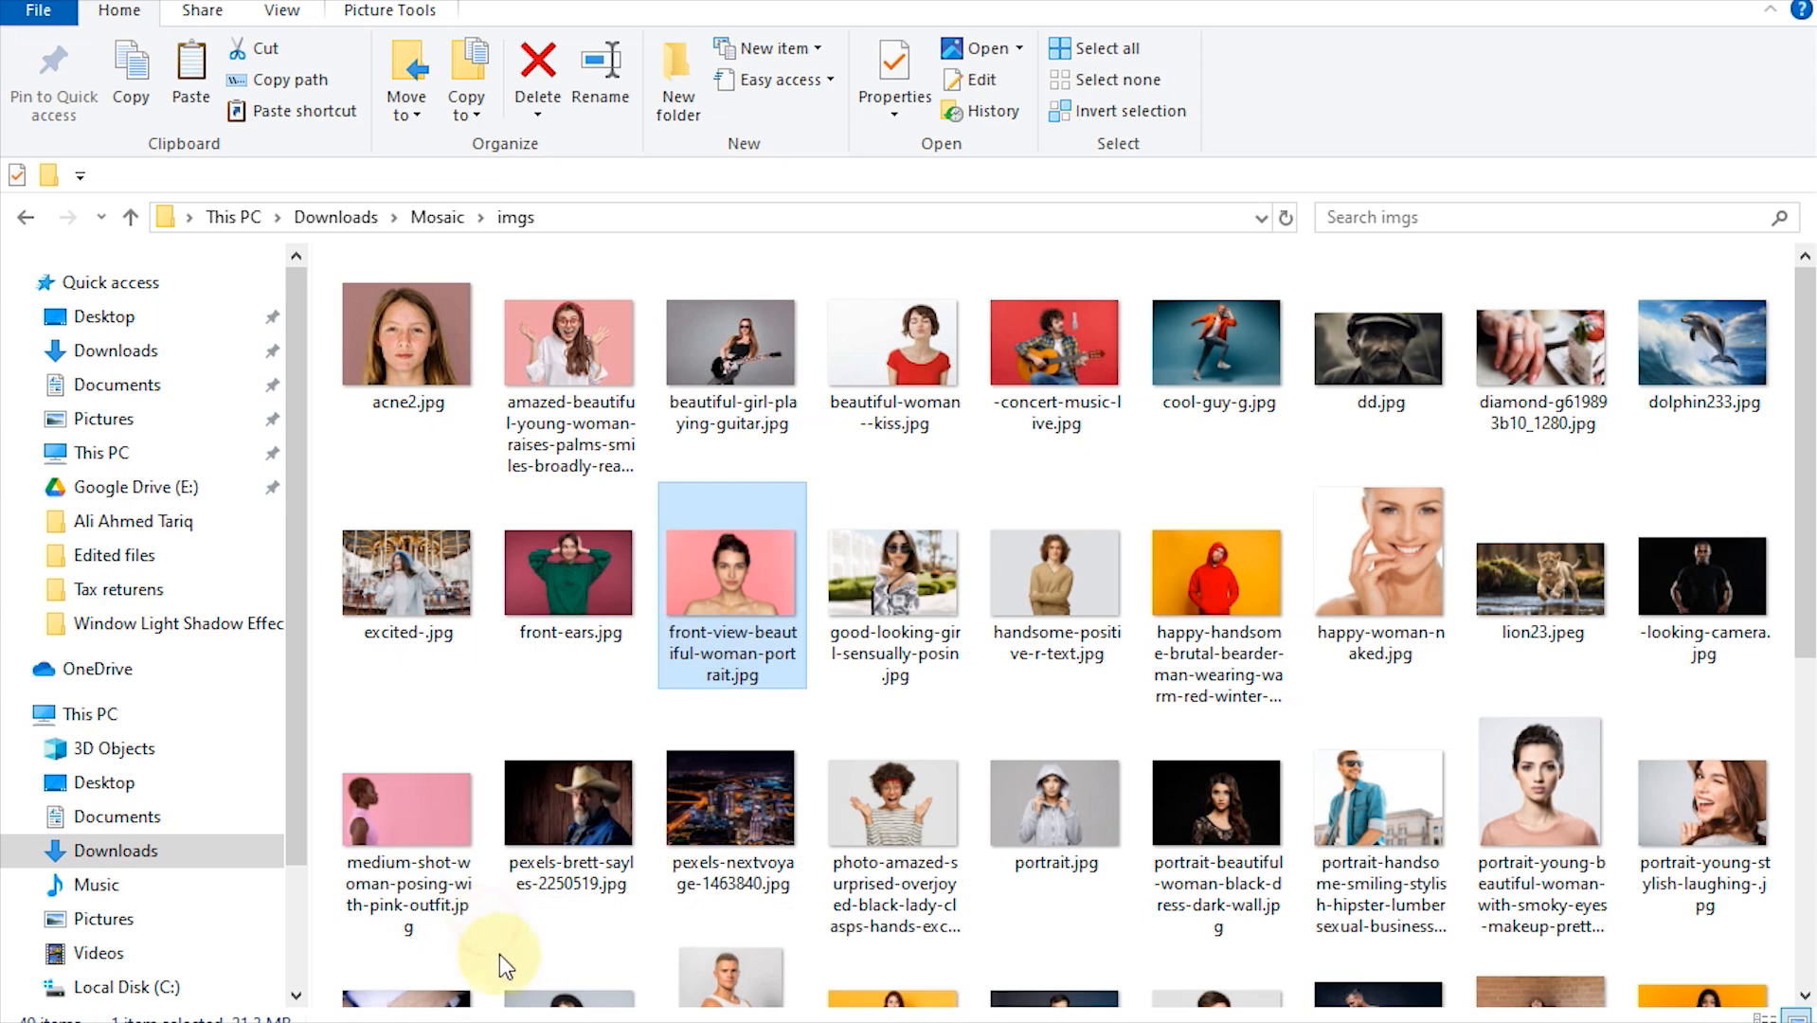
pyautogui.click(428, 332)
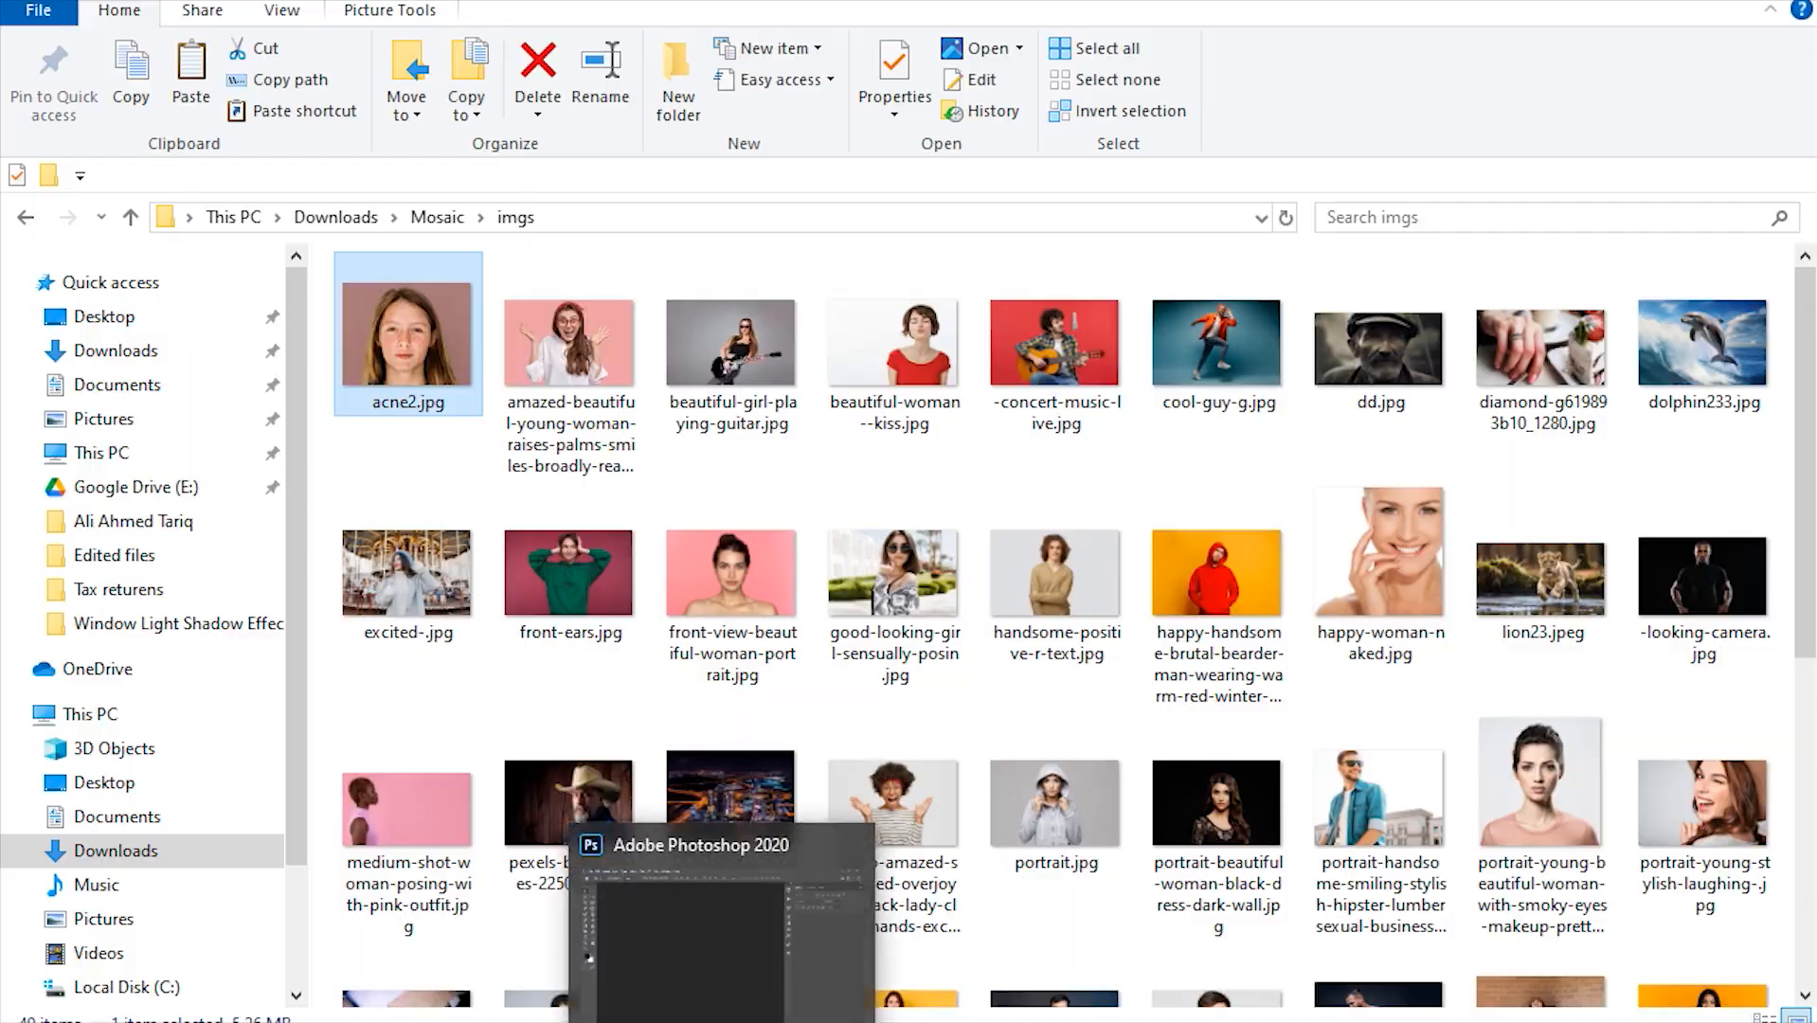
pyautogui.click(726, 1021)
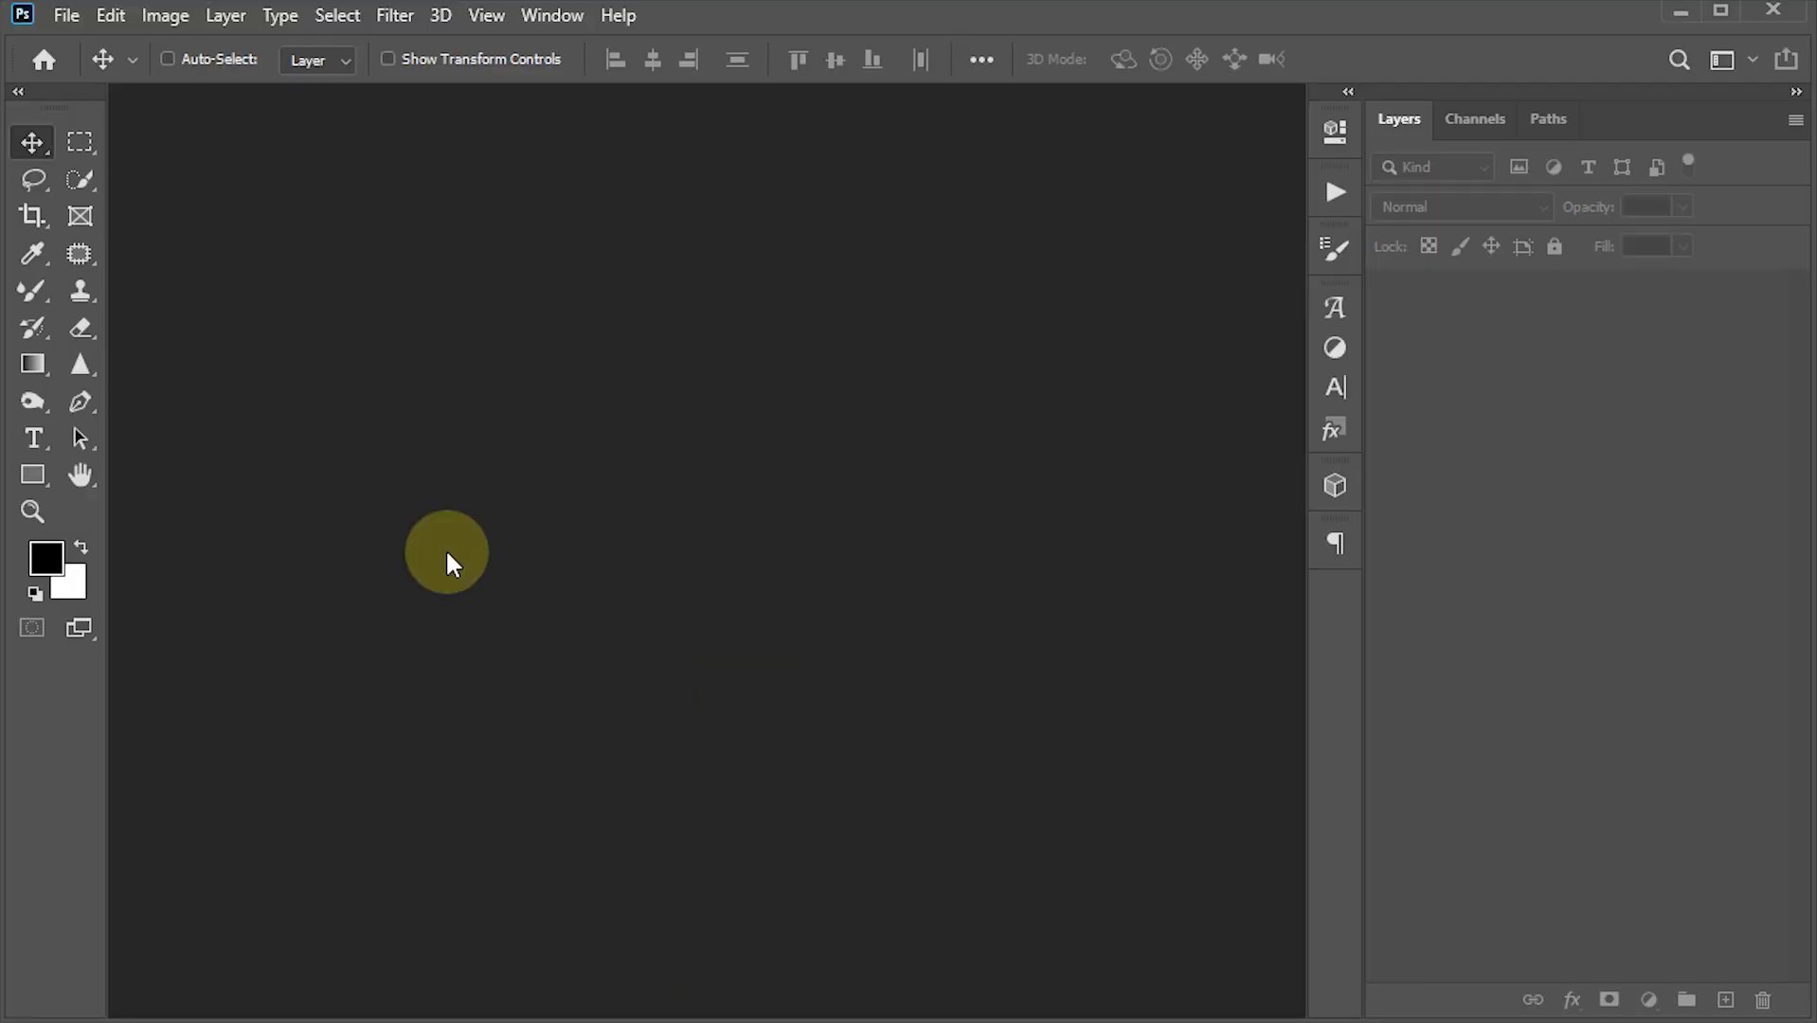
# - Open Contact Sheet II and choose the Downloads\Mosaic\imgs folder as the source images
pyautogui.click(66, 16)
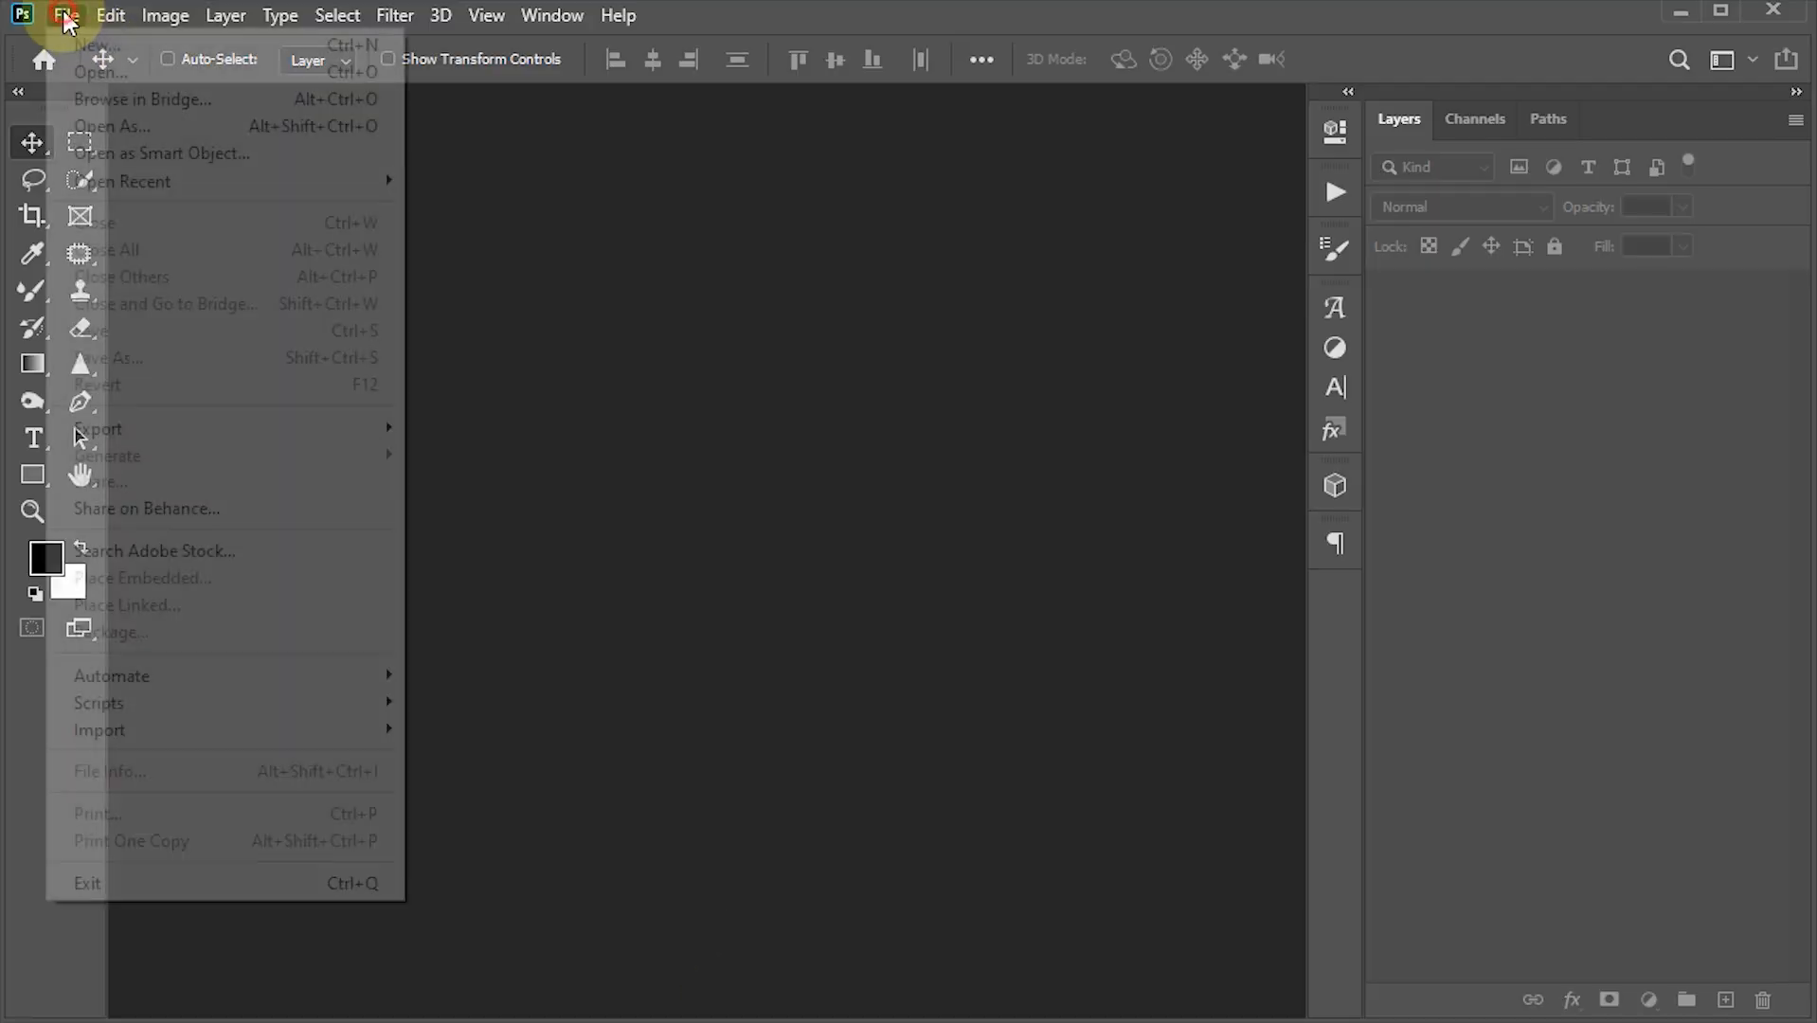
pyautogui.moveTo(137, 668)
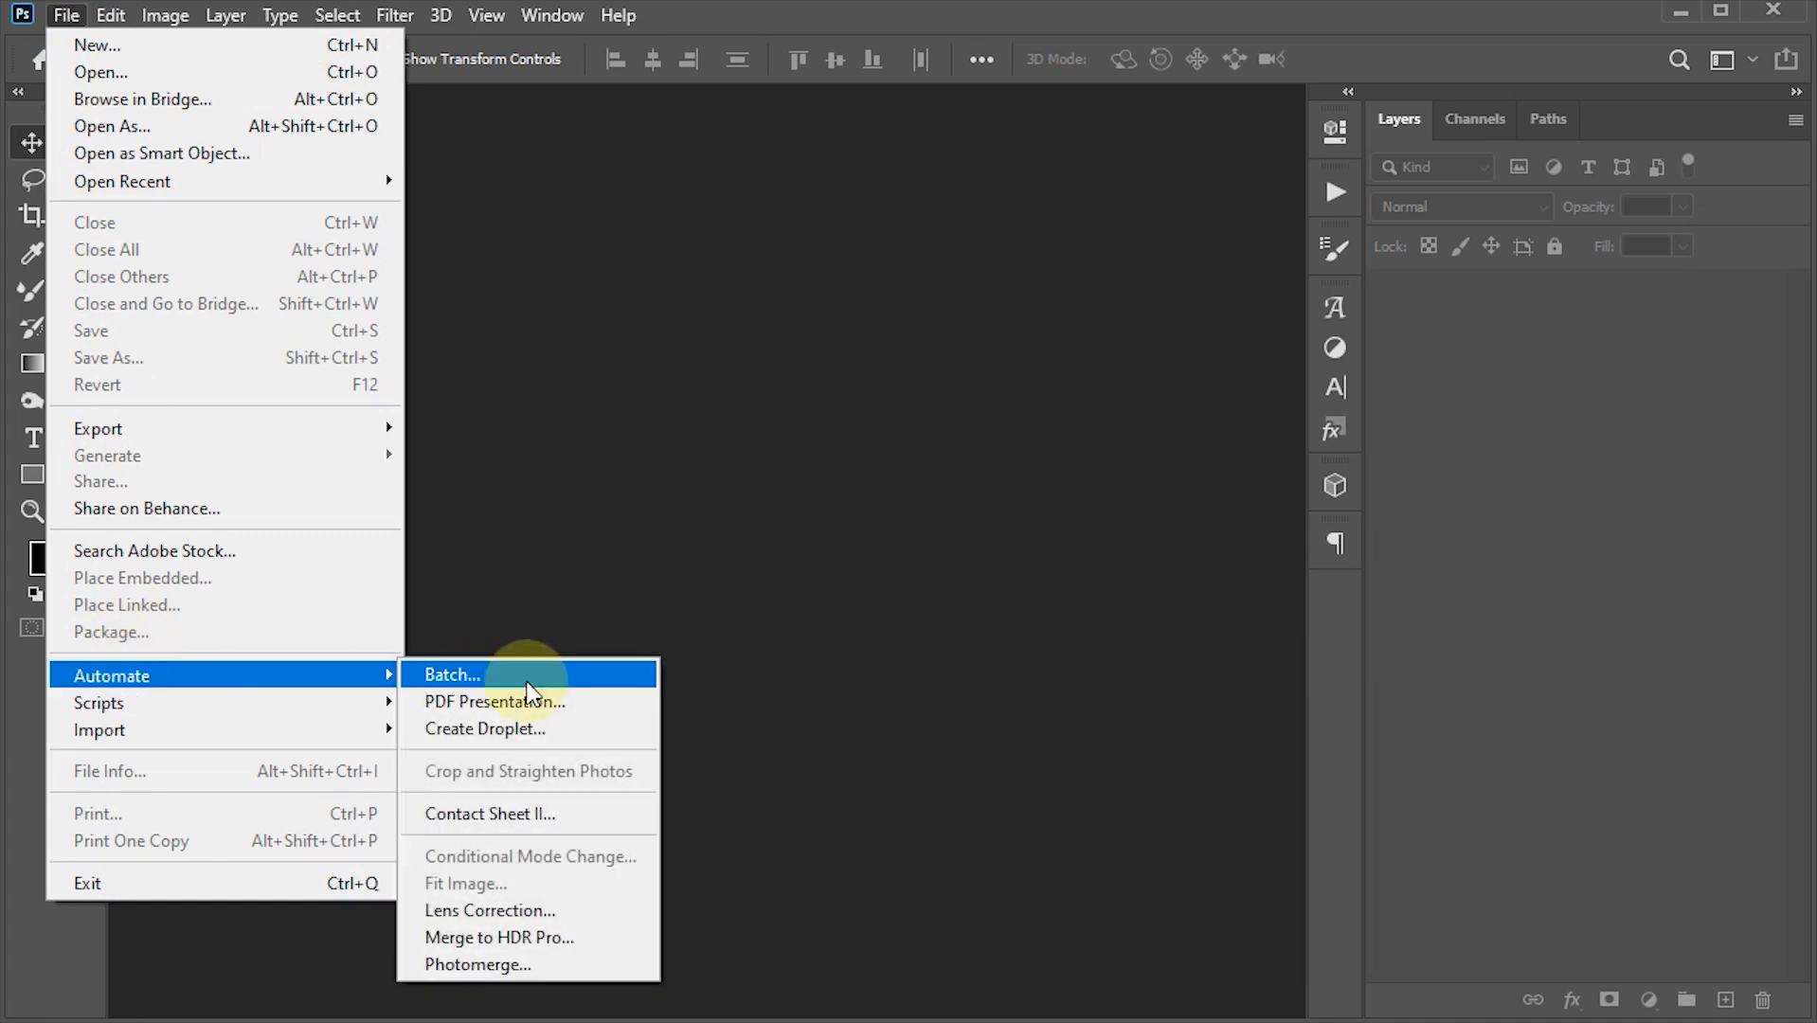
pyautogui.click(533, 817)
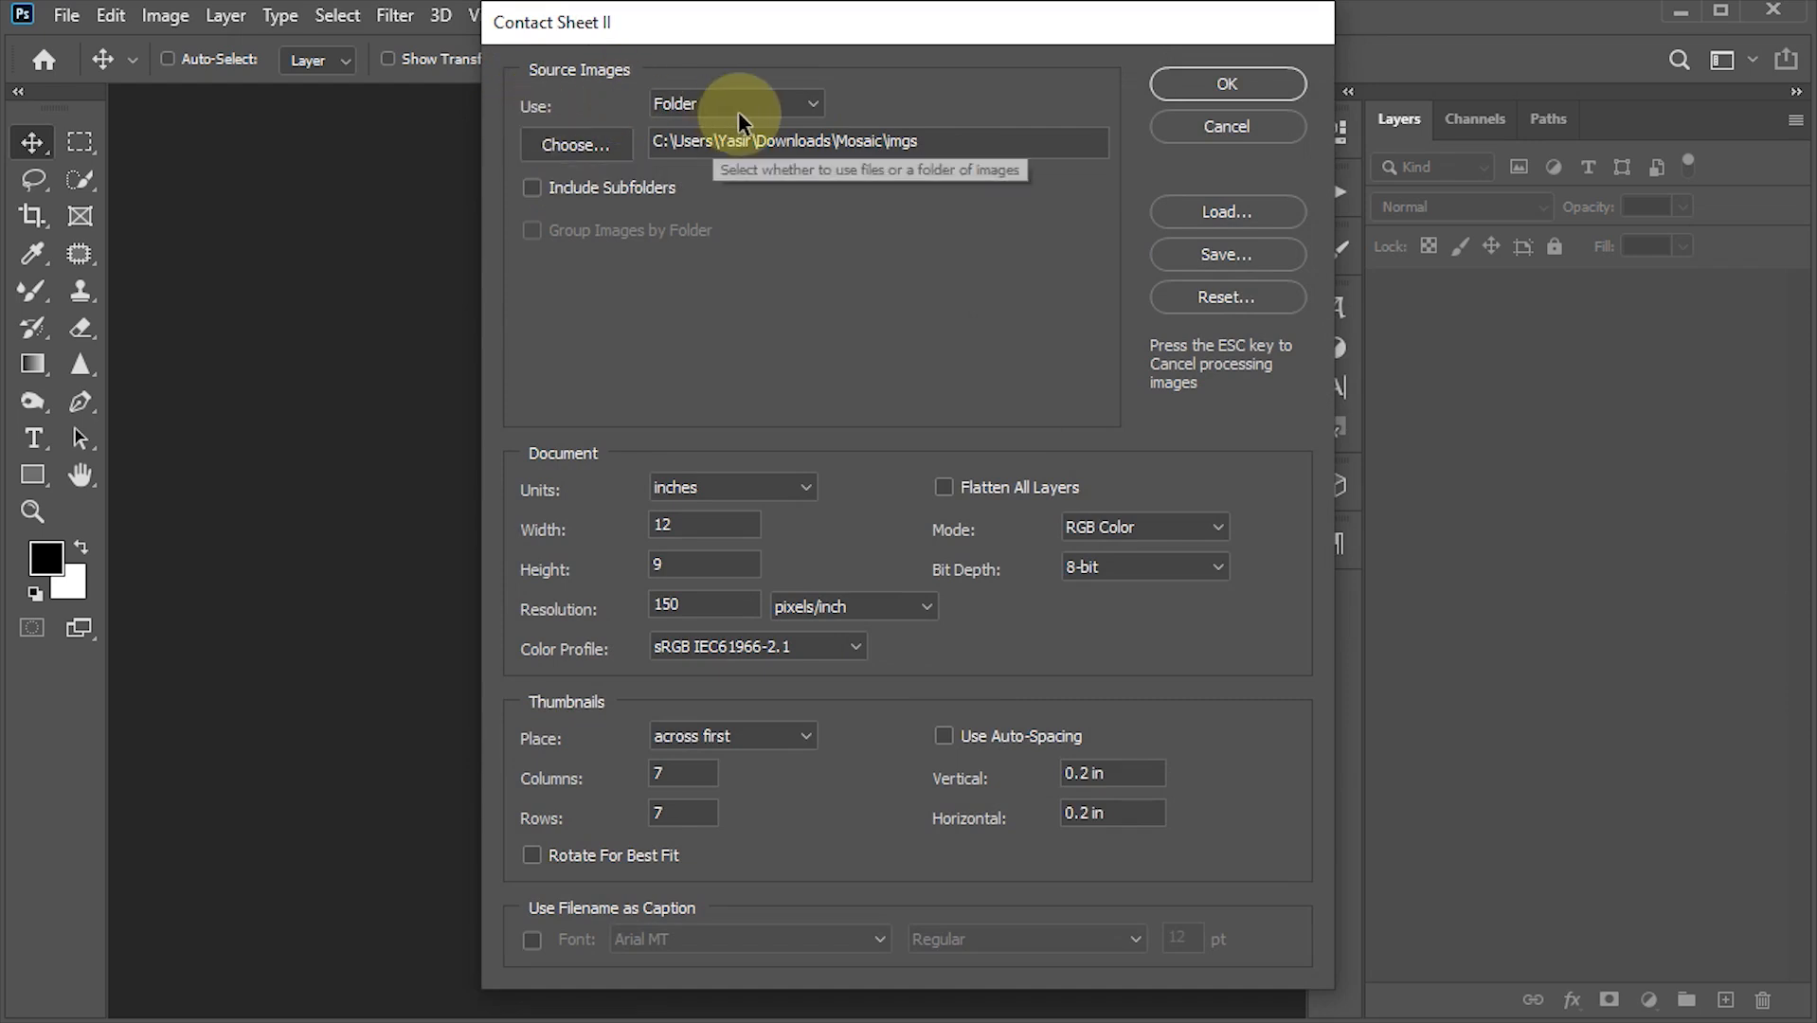
pyautogui.click(576, 143)
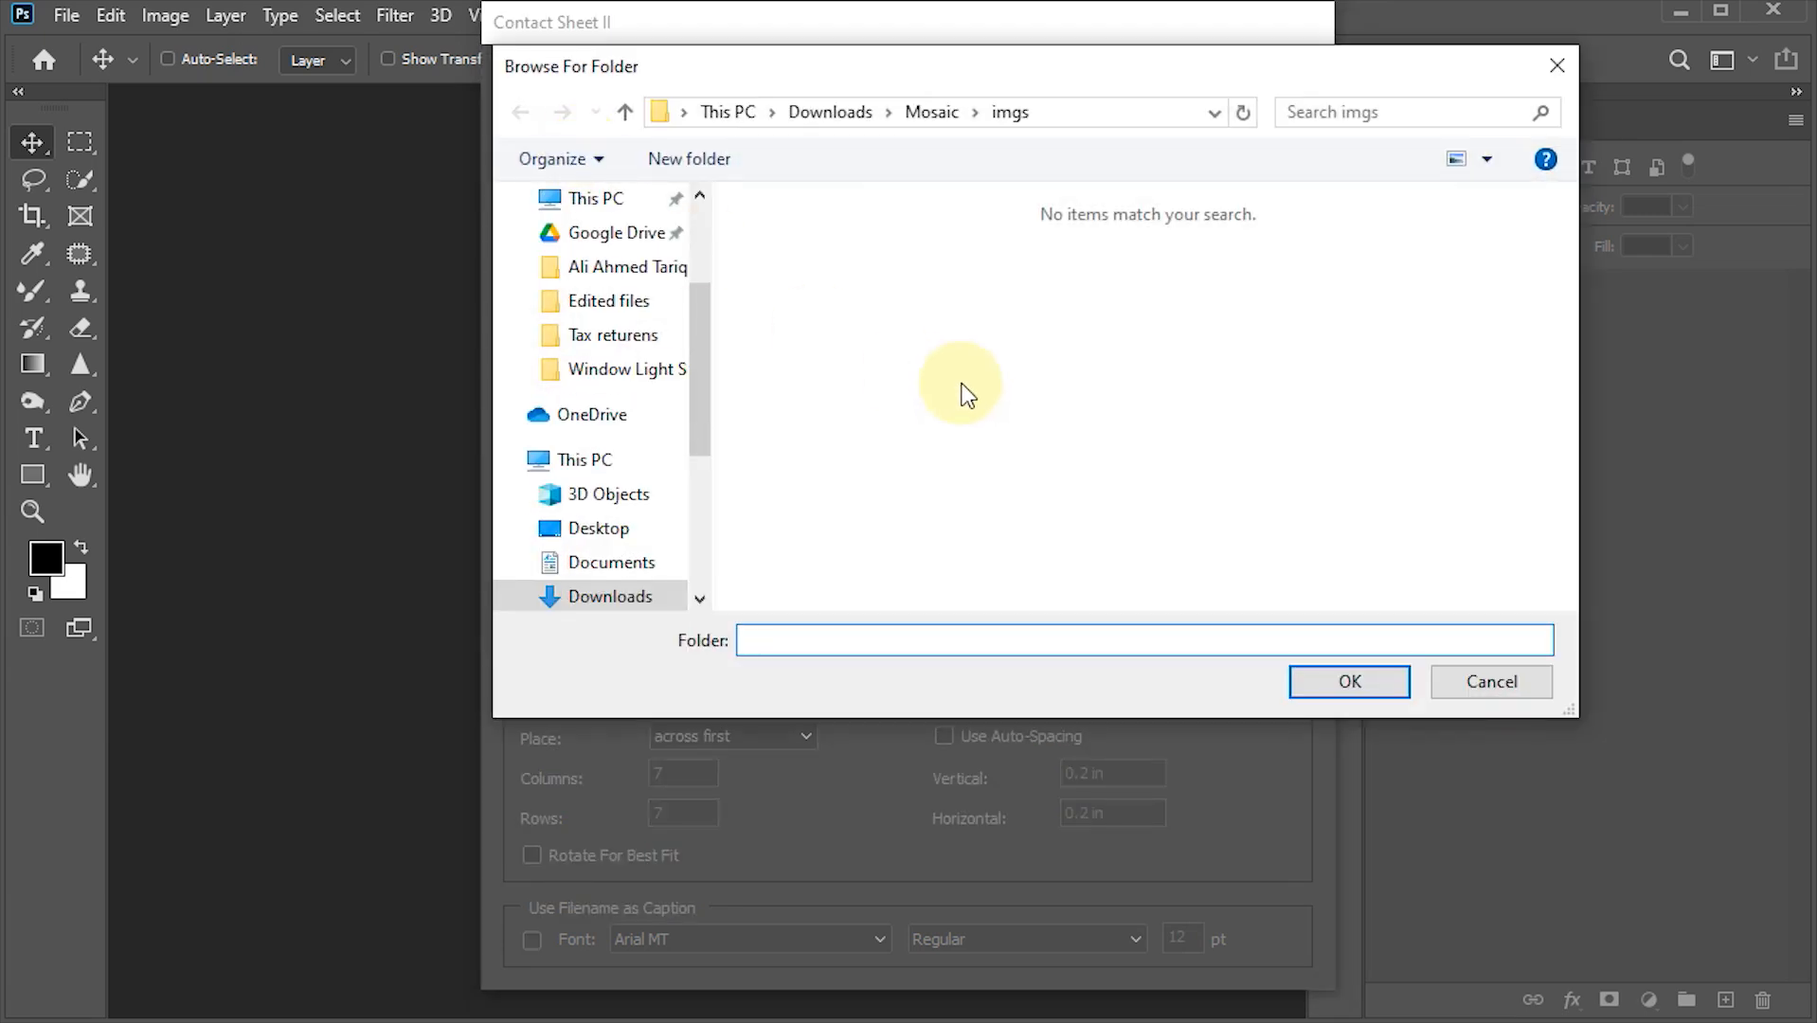
pyautogui.click(928, 112)
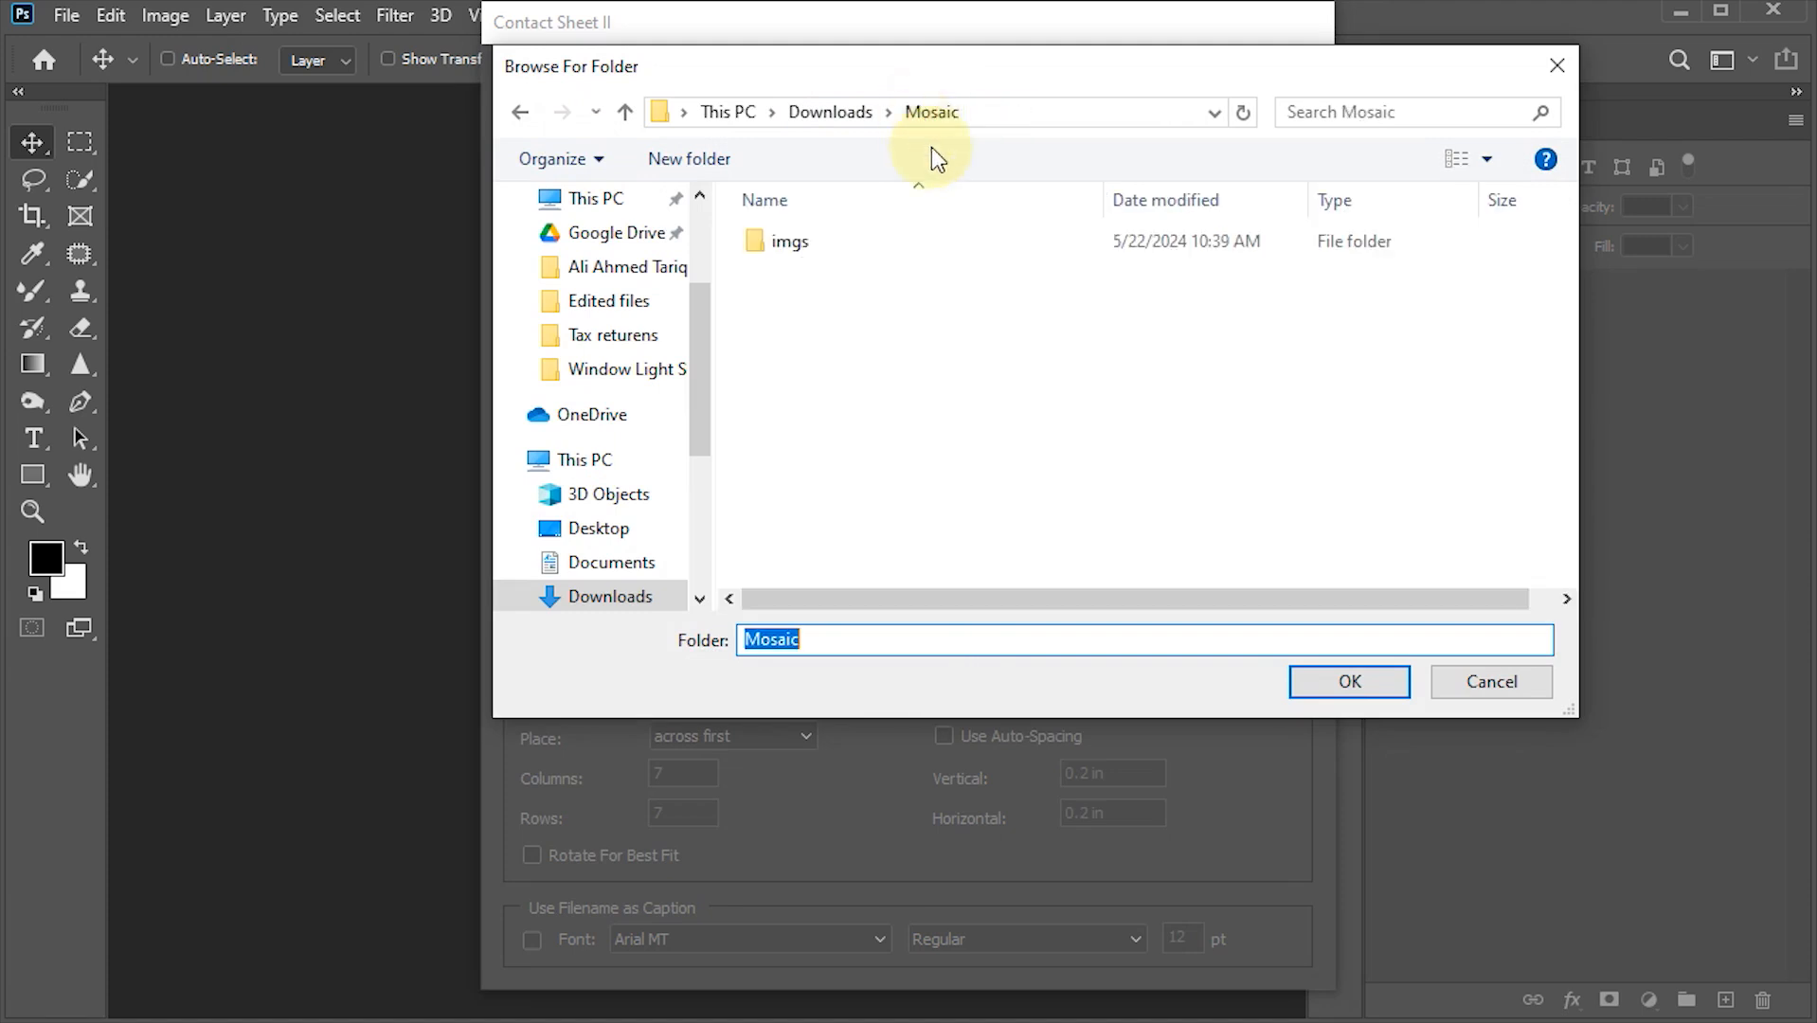
pyautogui.click(804, 243)
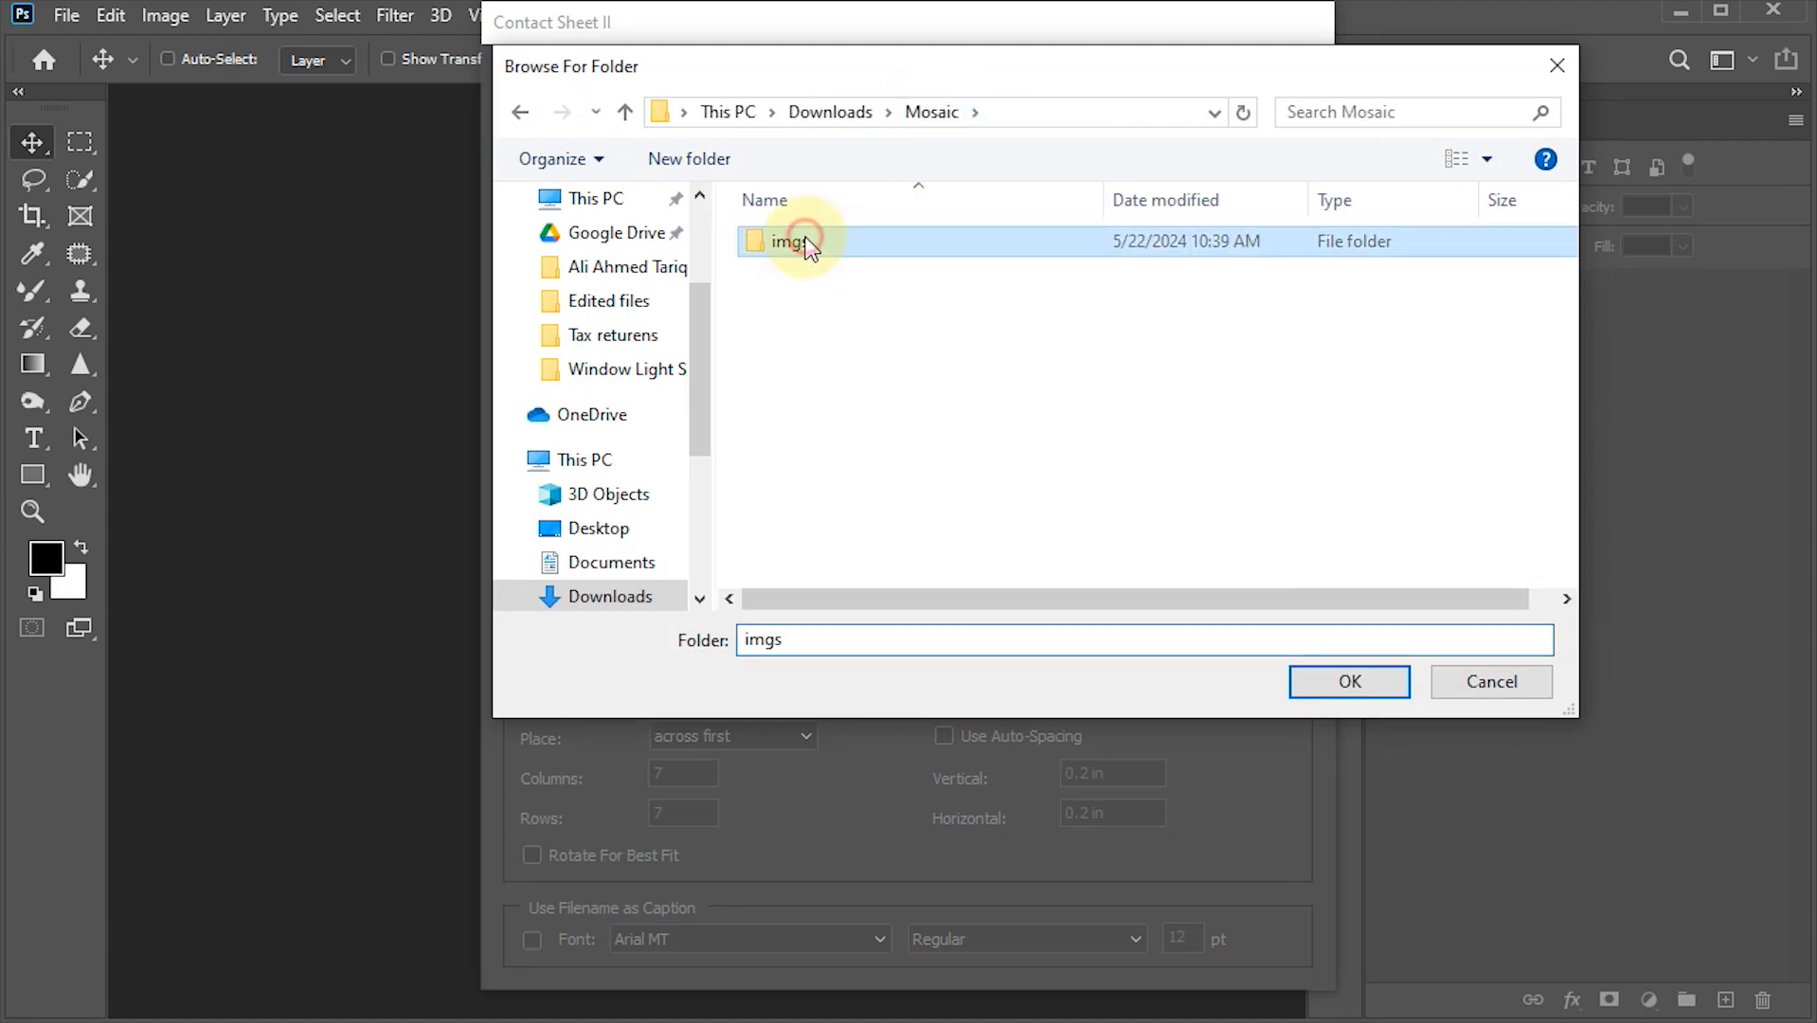
pyautogui.click(1363, 682)
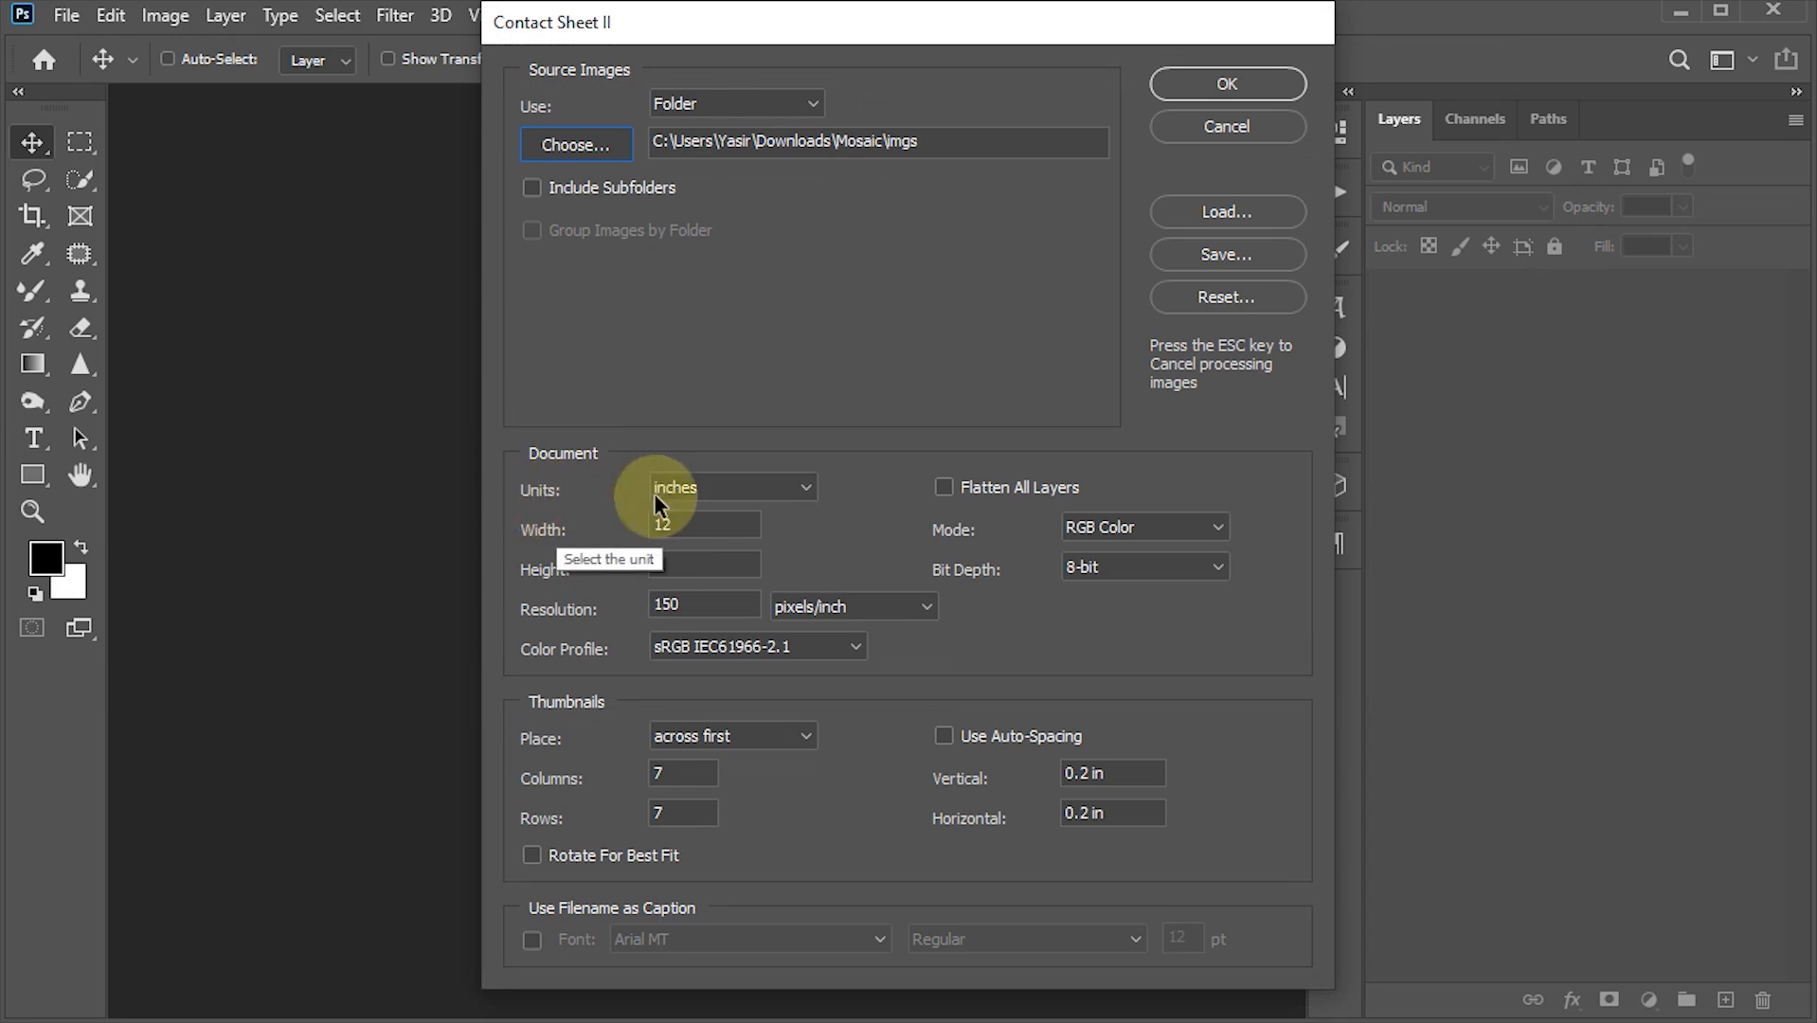
# - Set the contact sheet width to 16 inches with 7 columns and 7 rows, and generate it
pyautogui.click(738, 491)
pyautogui.click(667, 508)
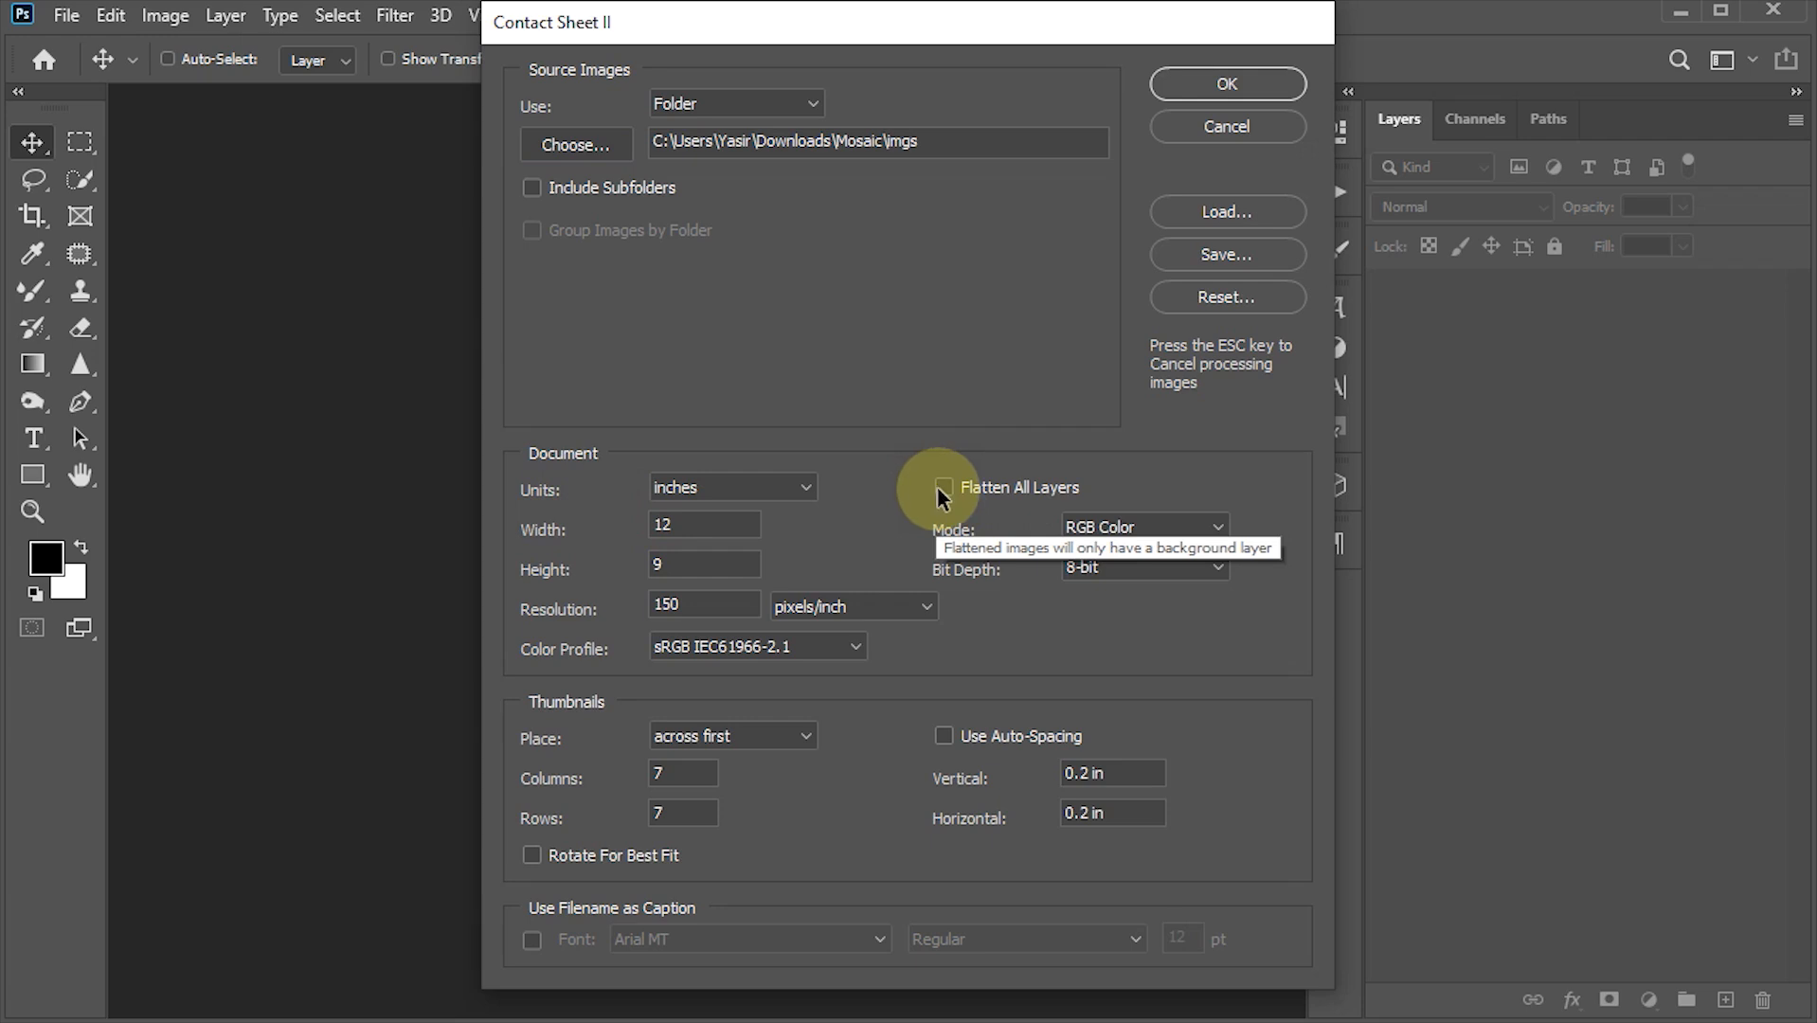
pyautogui.click(701, 523)
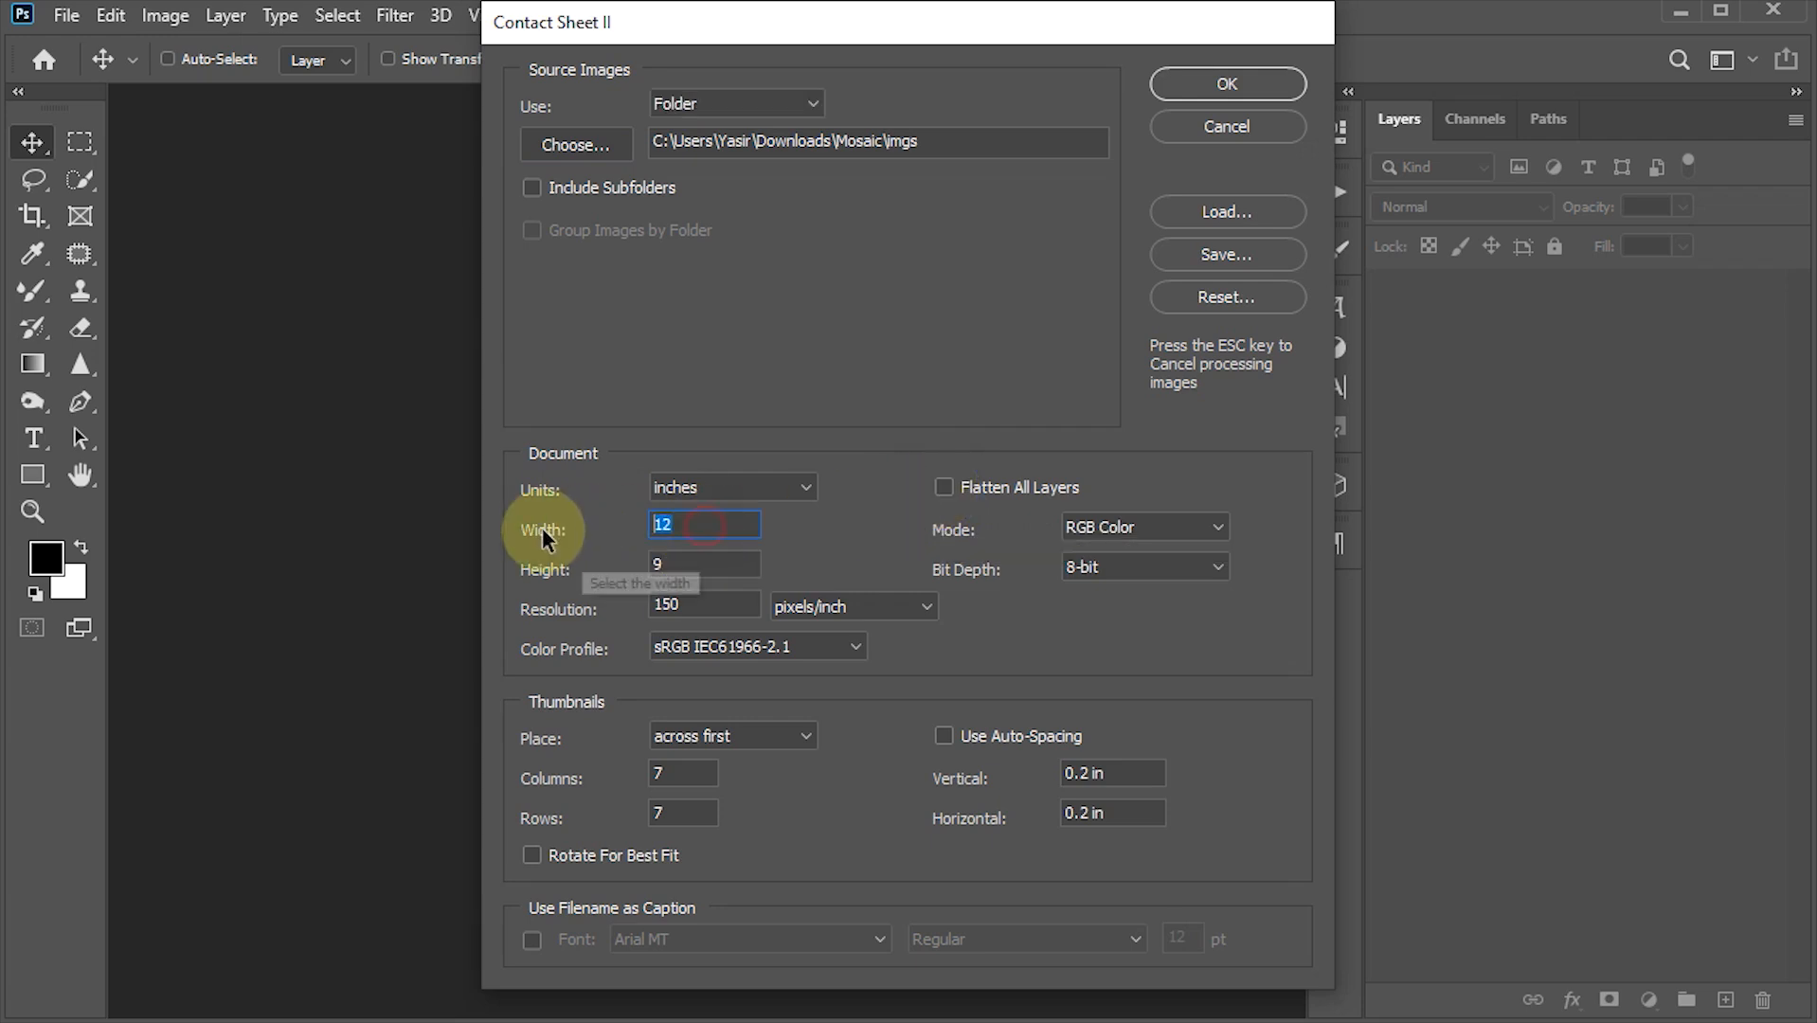
pyautogui.write('16')
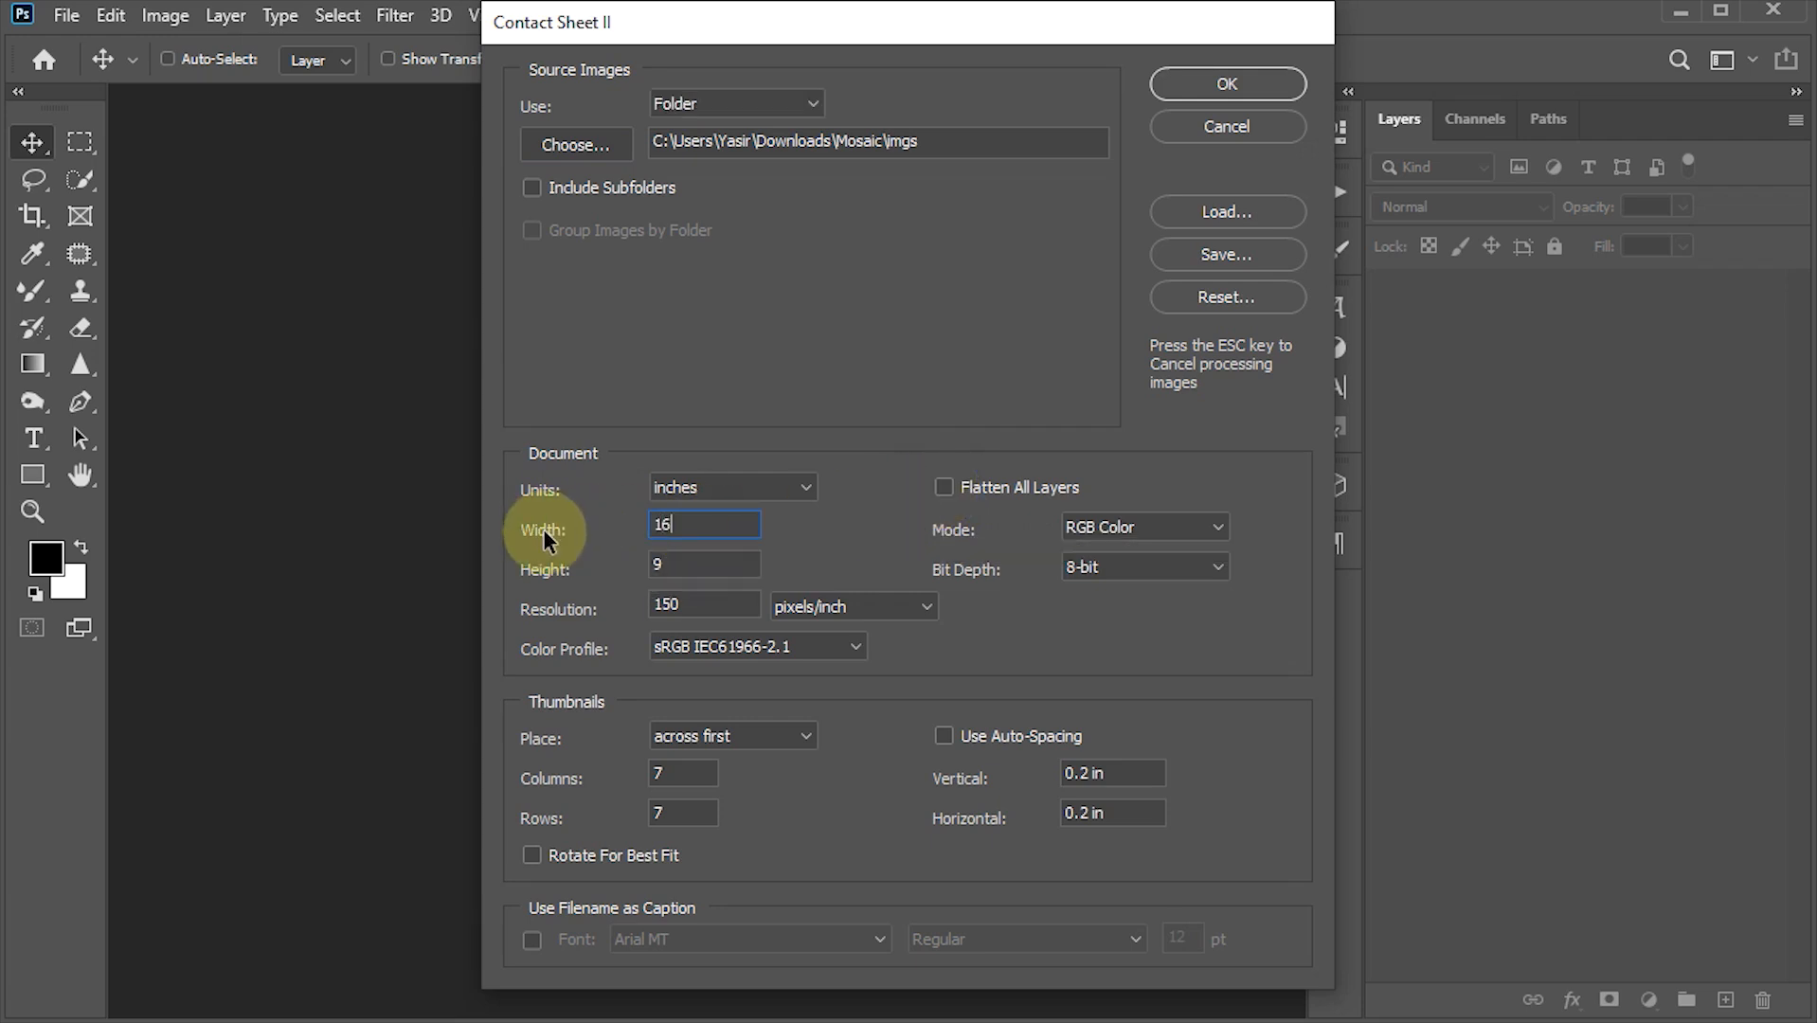
pyautogui.click(695, 567)
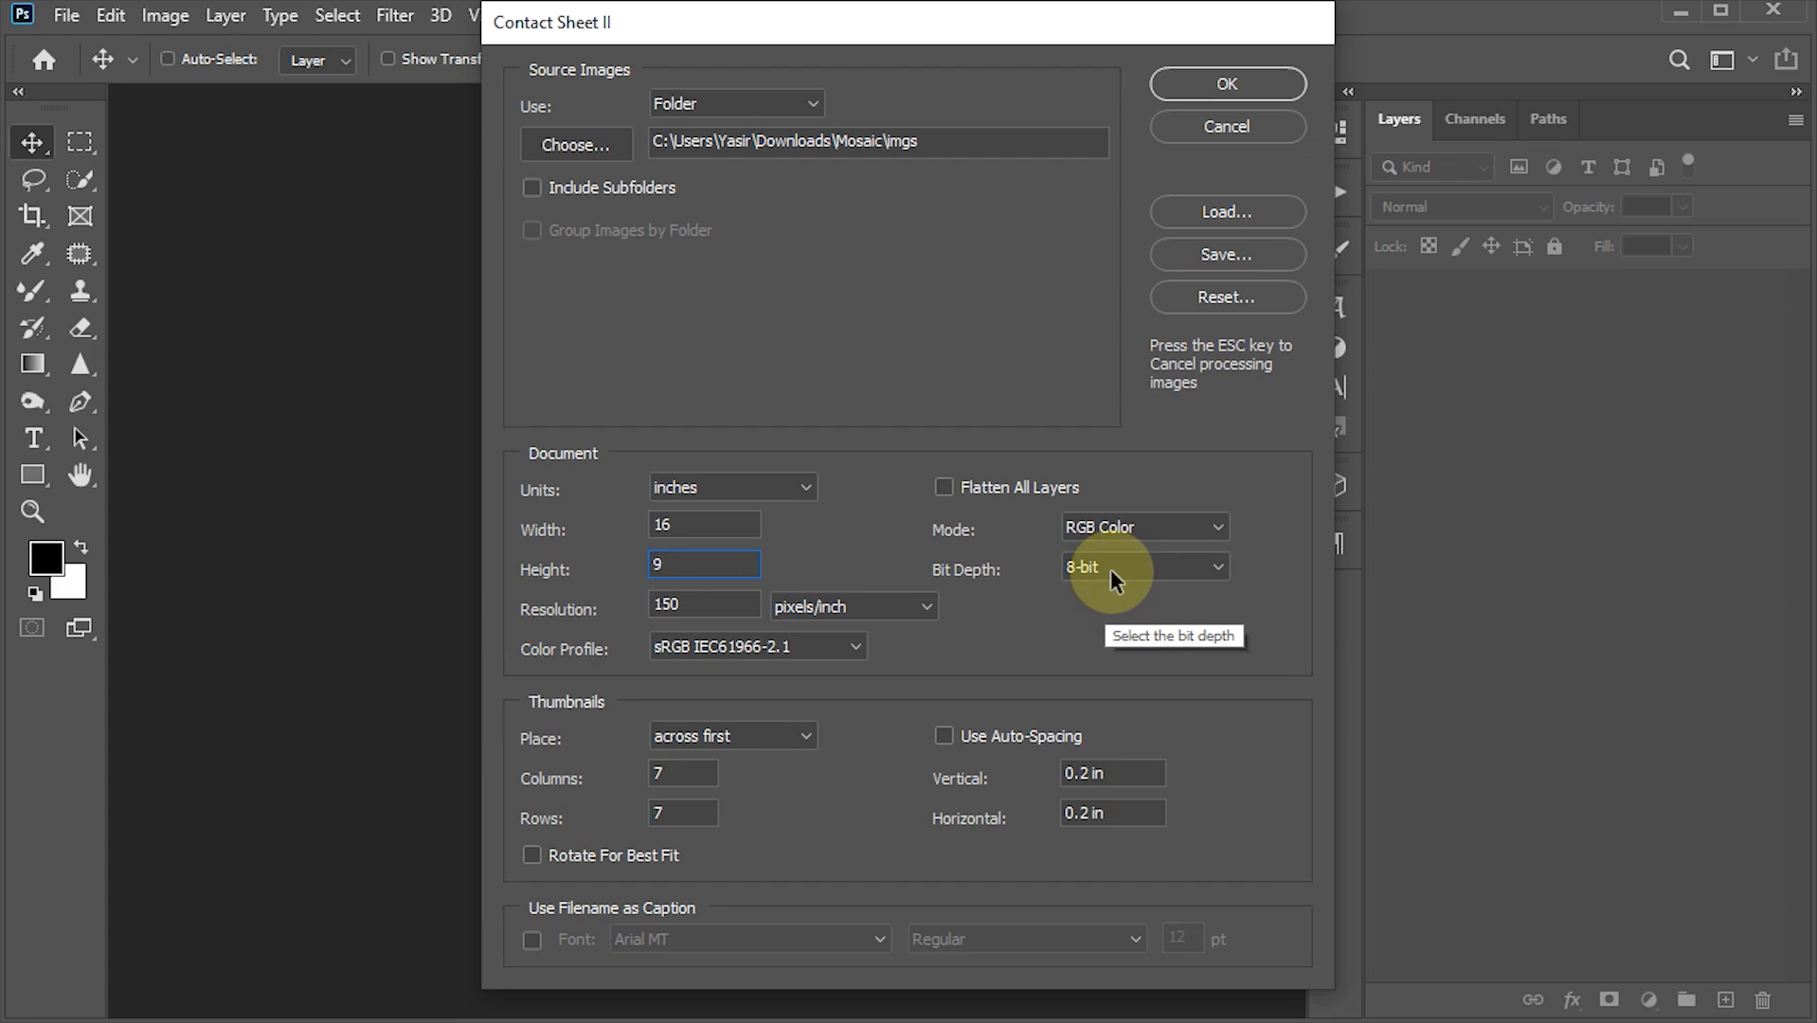
pyautogui.press('Tab')
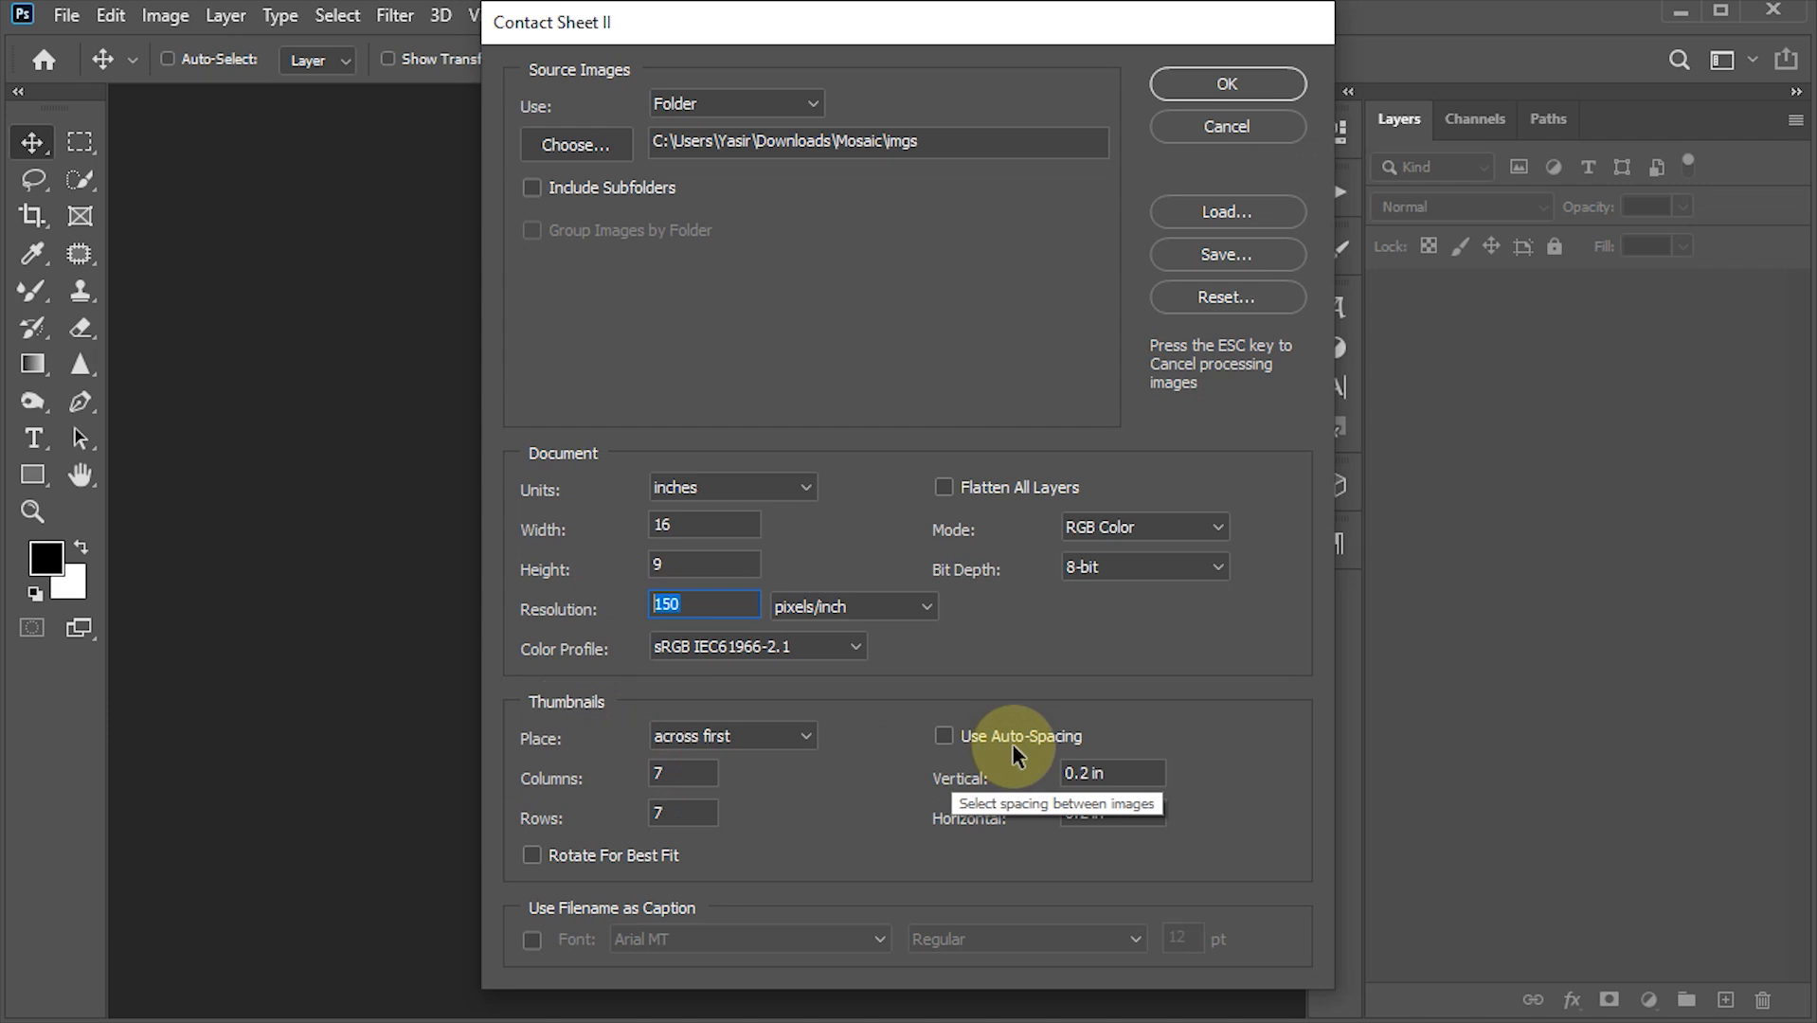
pyautogui.click(673, 776)
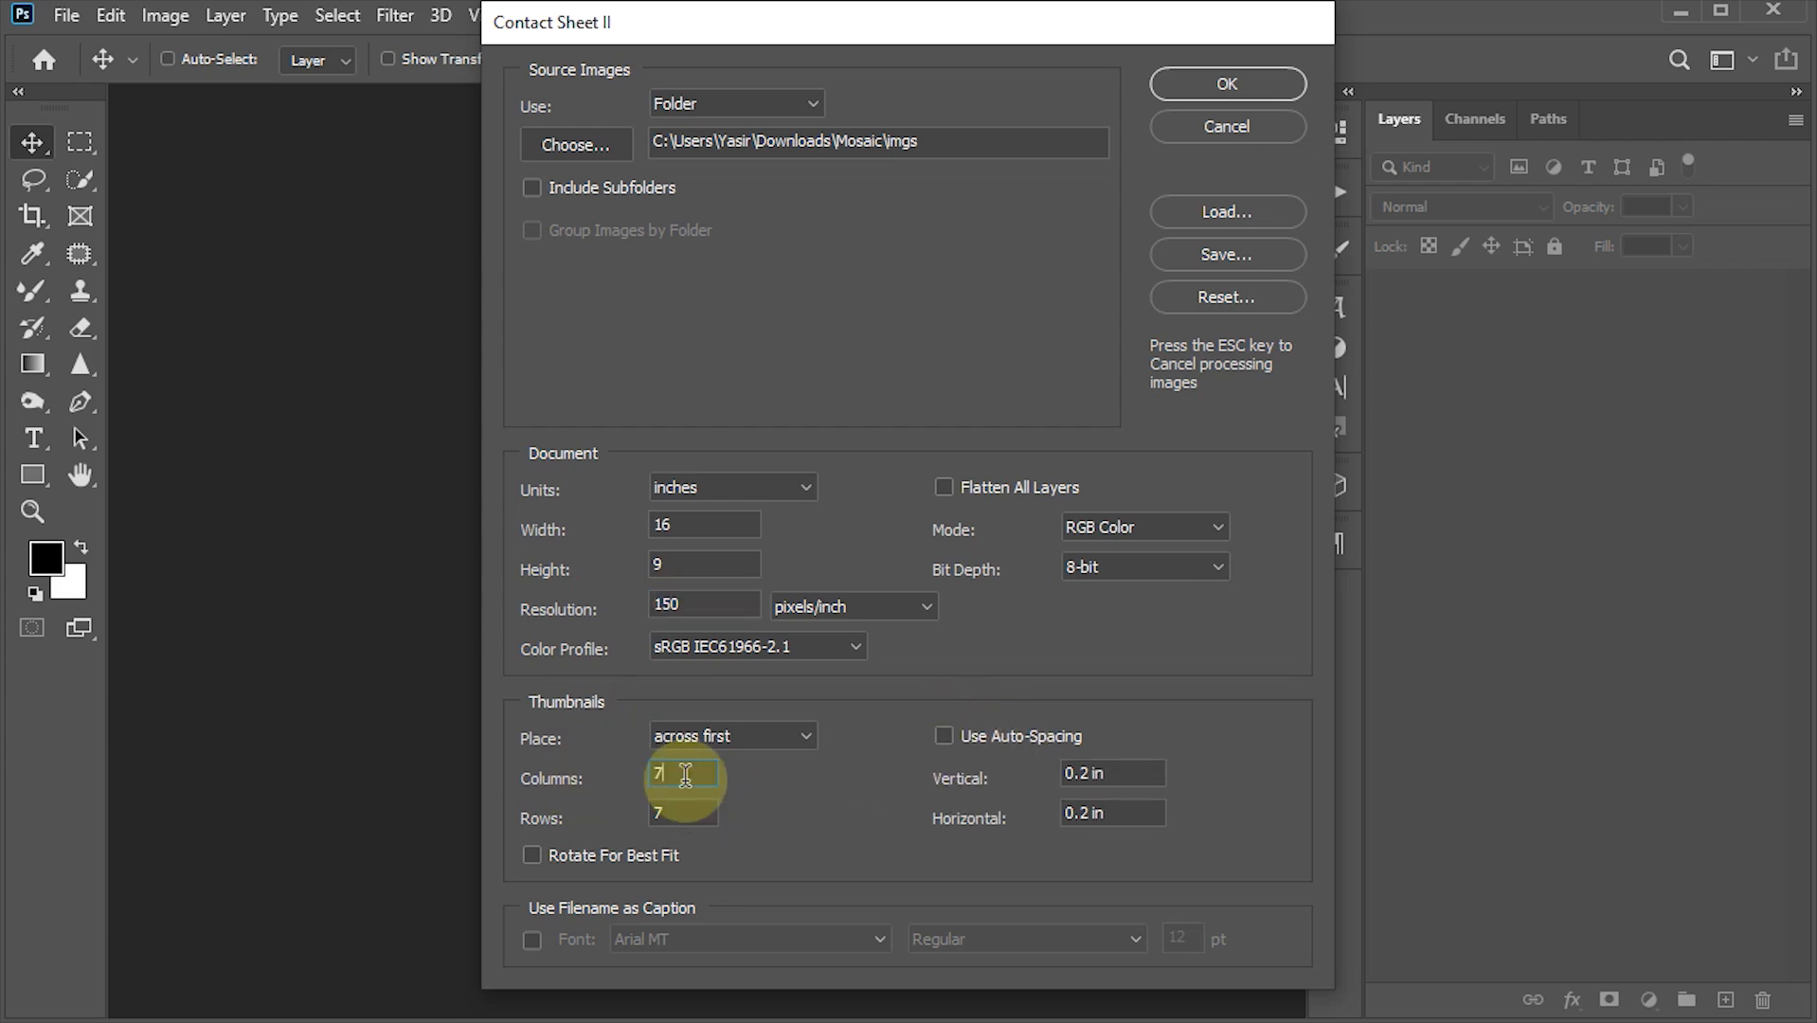
pyautogui.press('Tab')
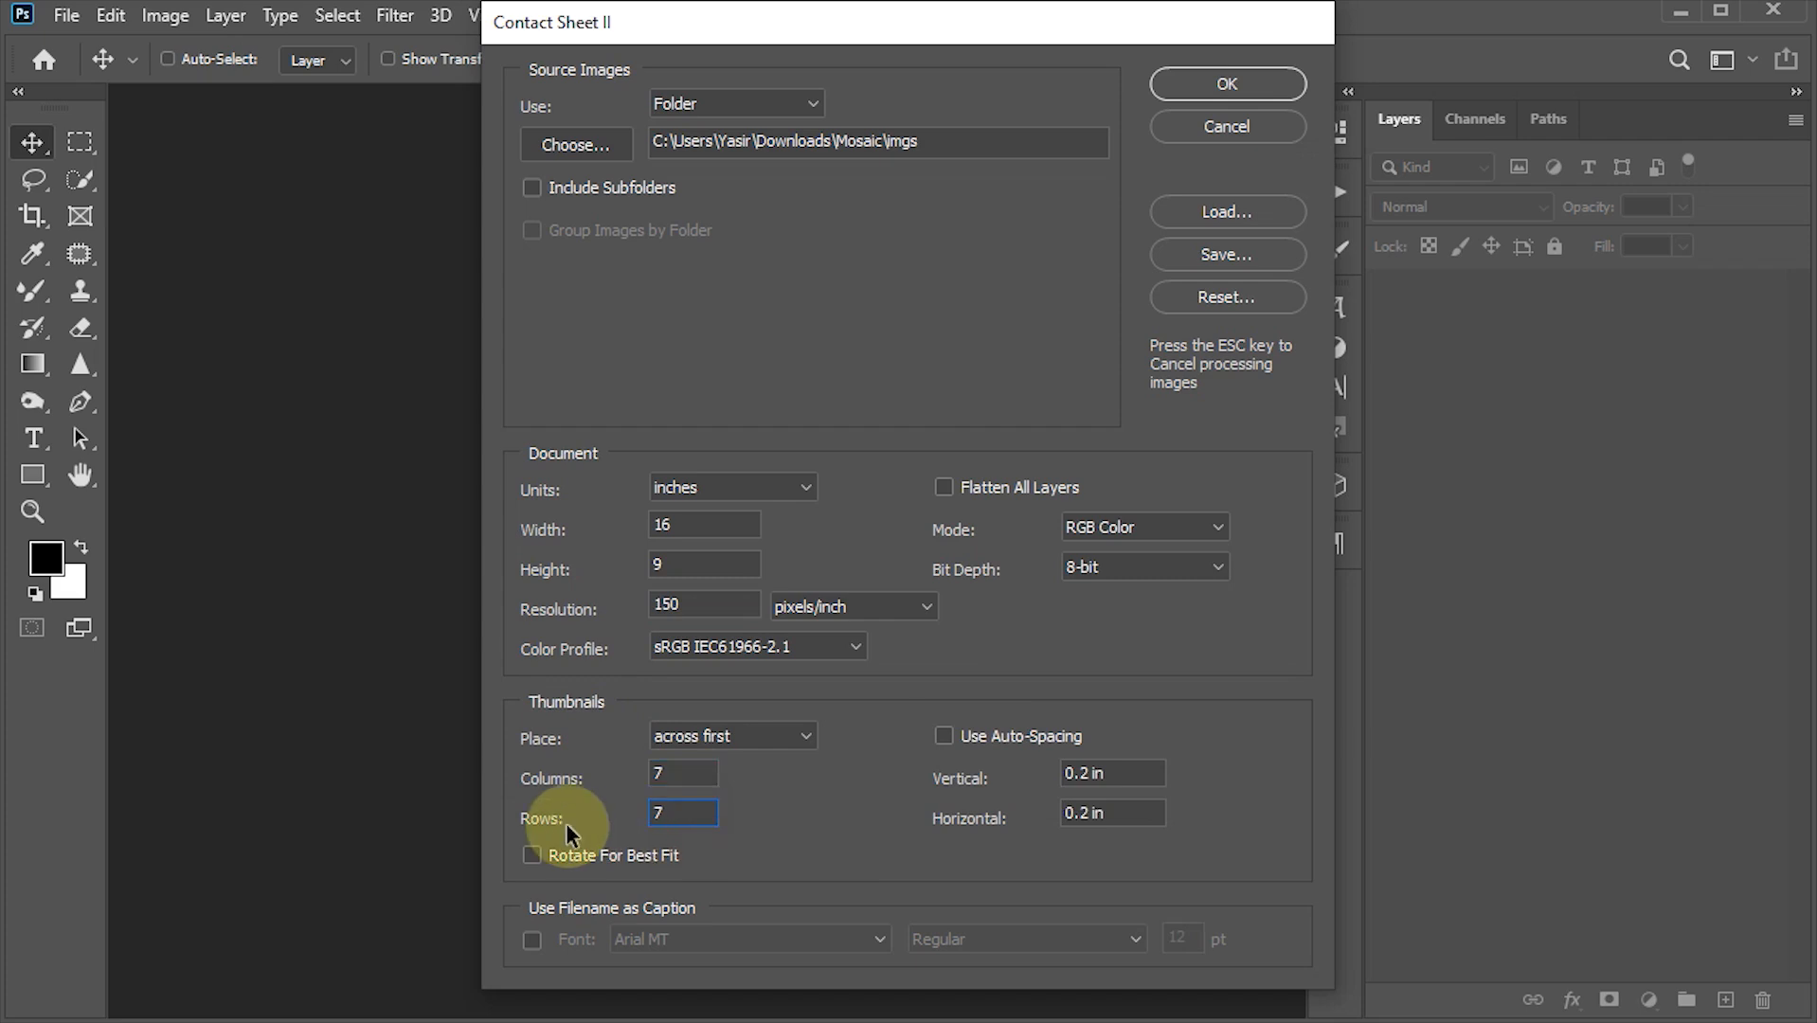
pyautogui.click(1086, 773)
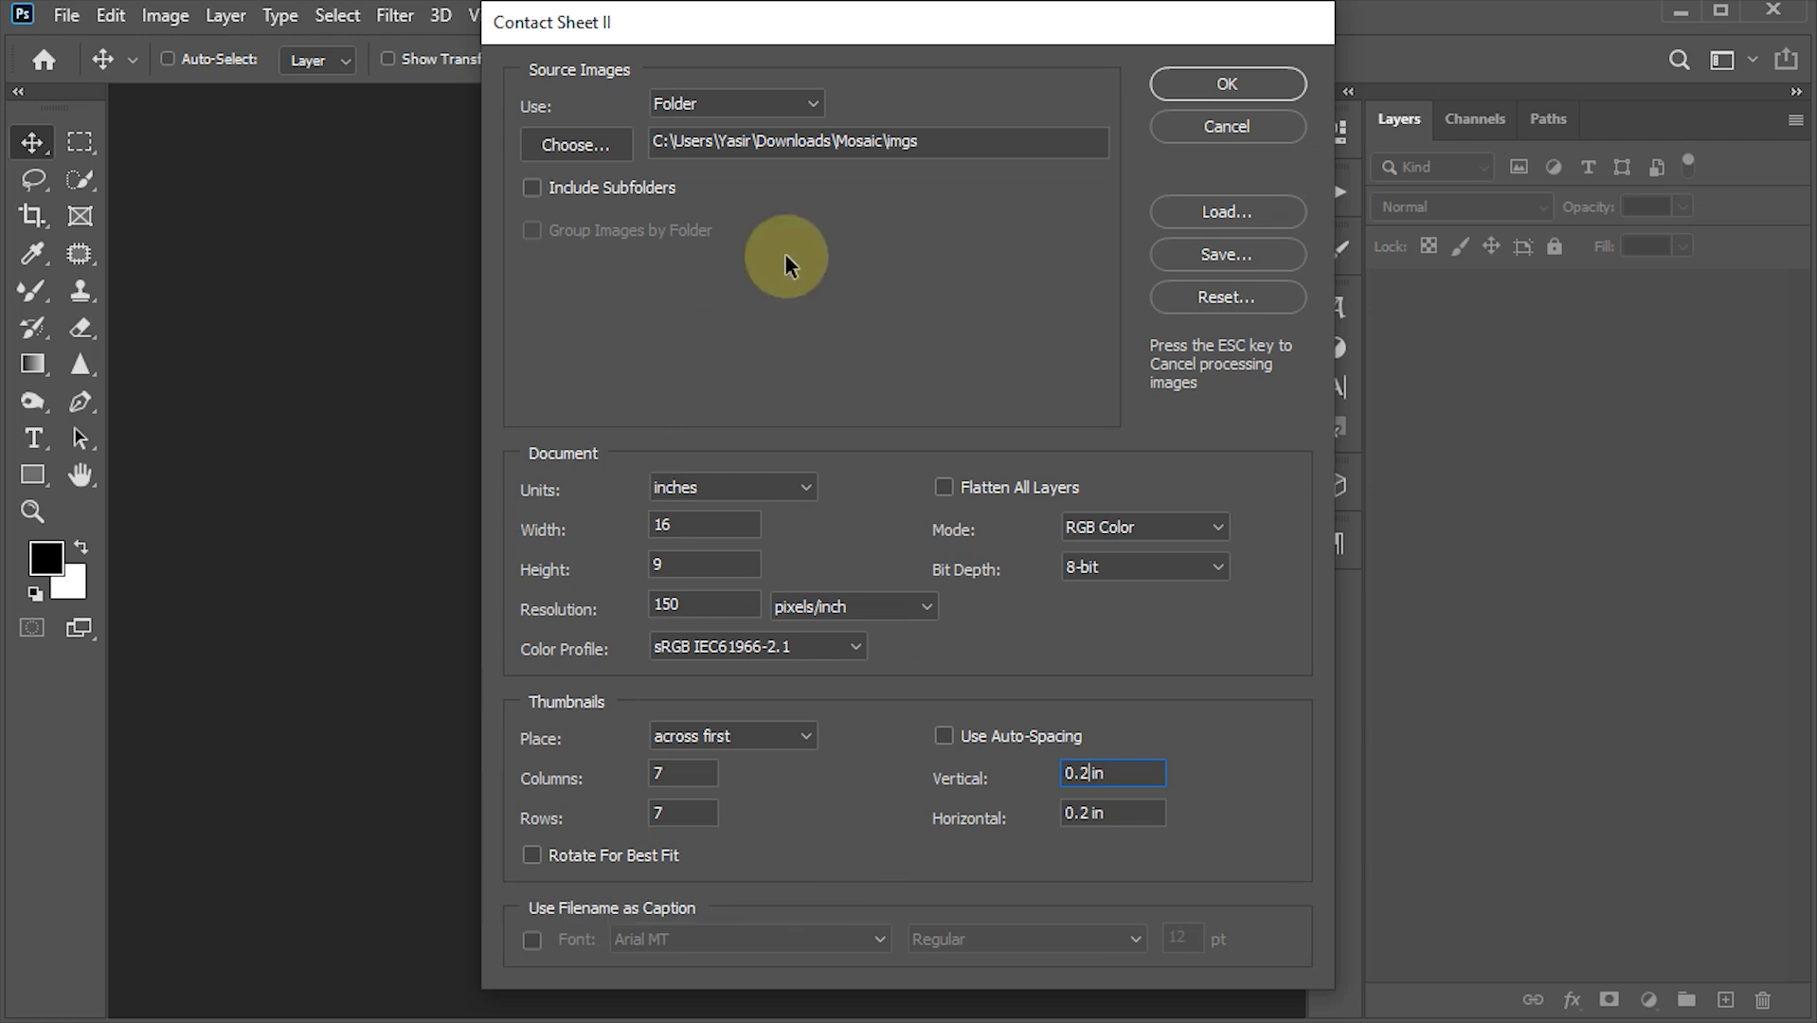
pyautogui.click(1227, 83)
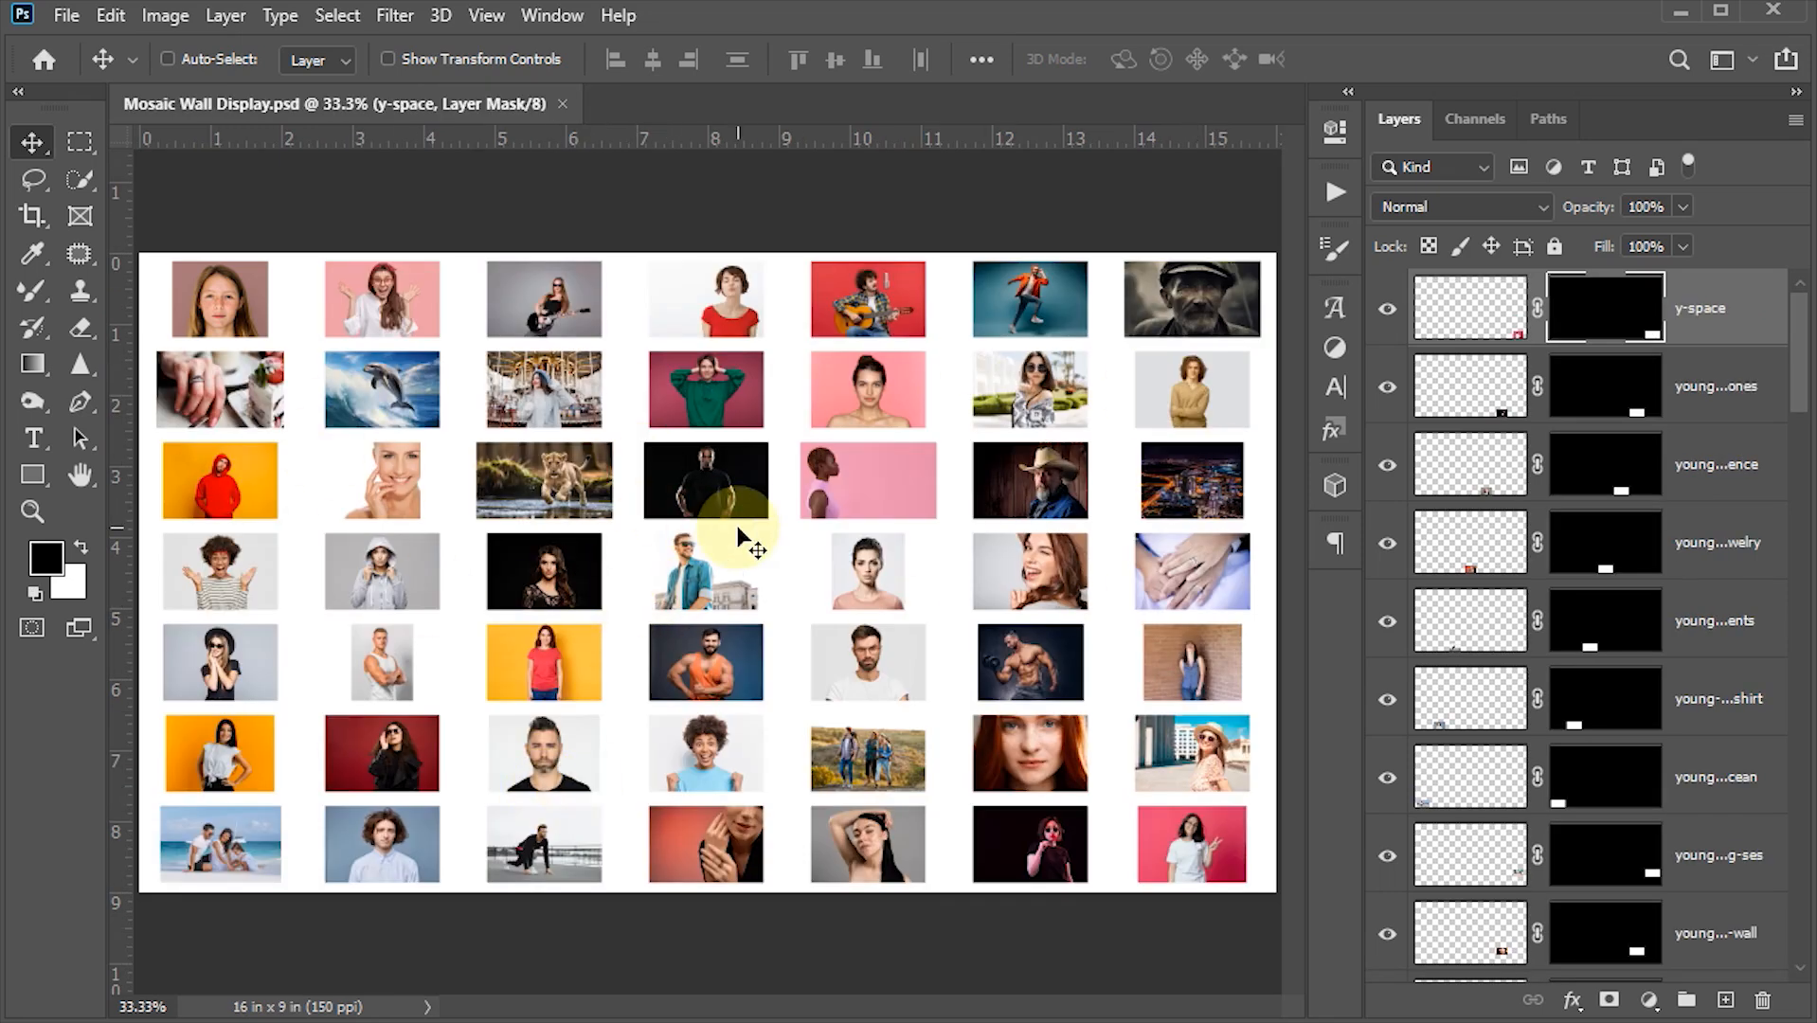
# - Fill the Background layer with black
pyautogui.moveTo(1797, 368); pyautogui.dragTo(1772, 930)
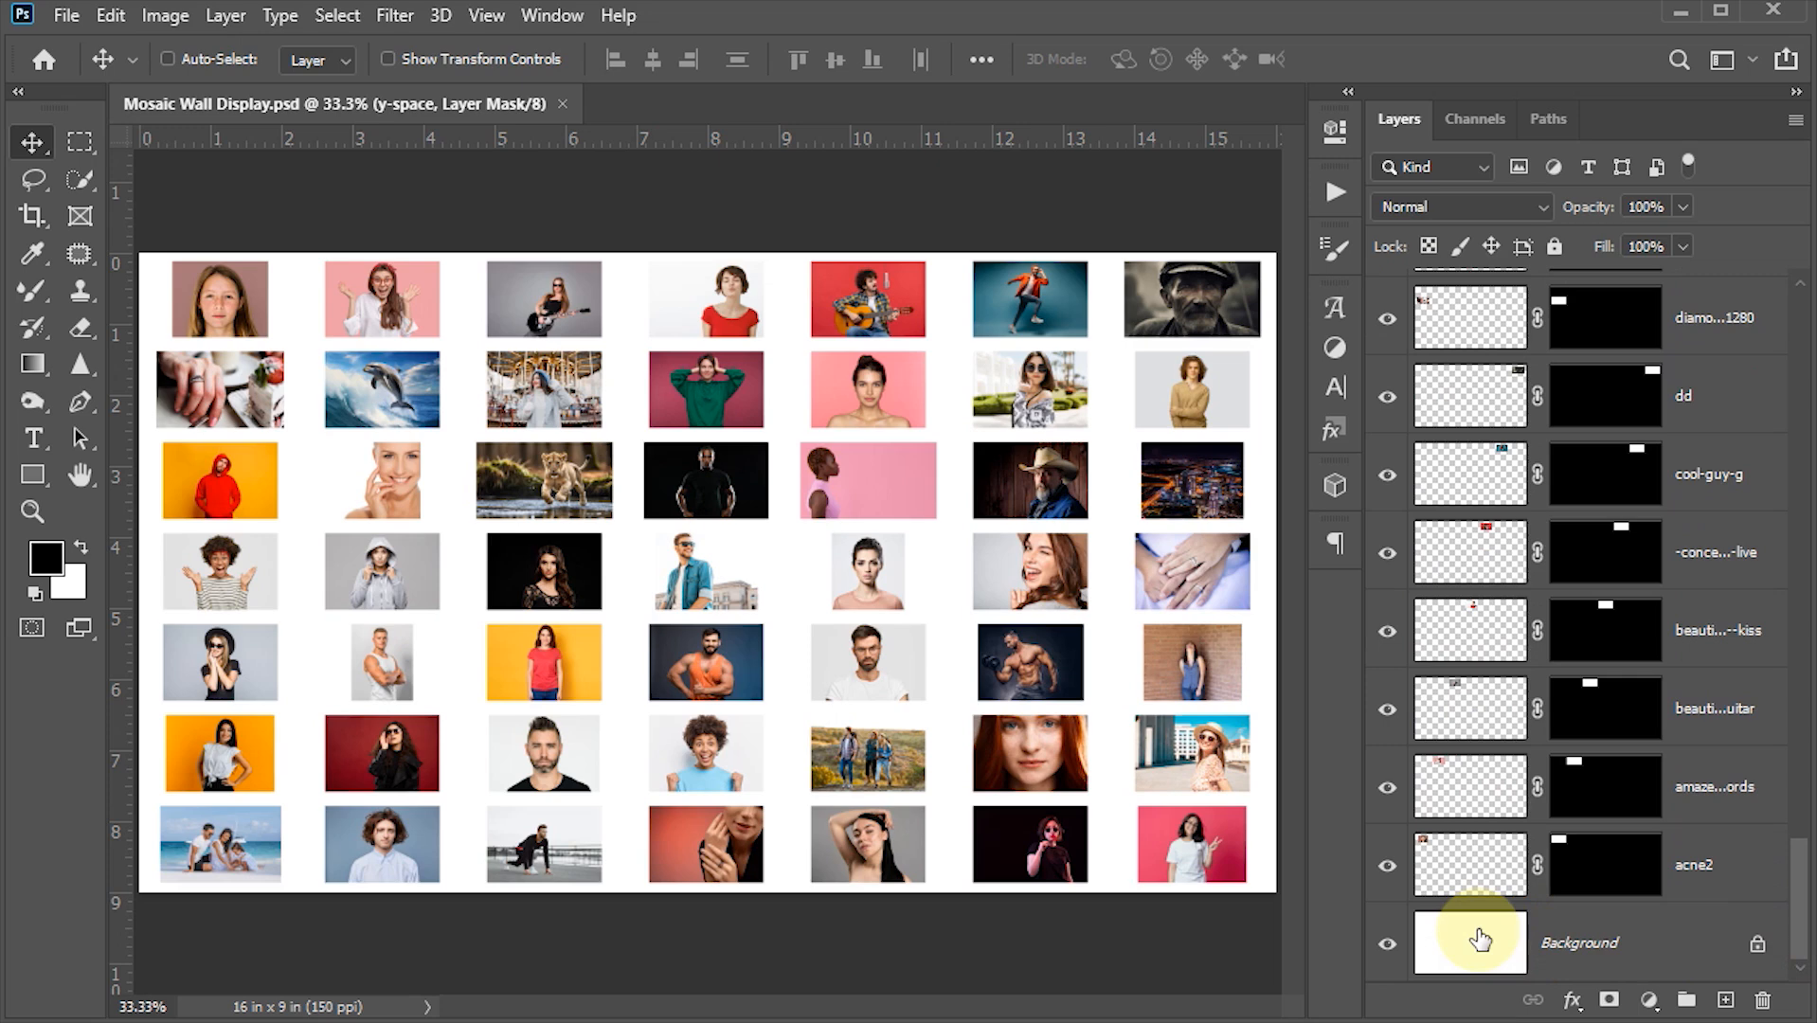
pyautogui.click(1475, 940)
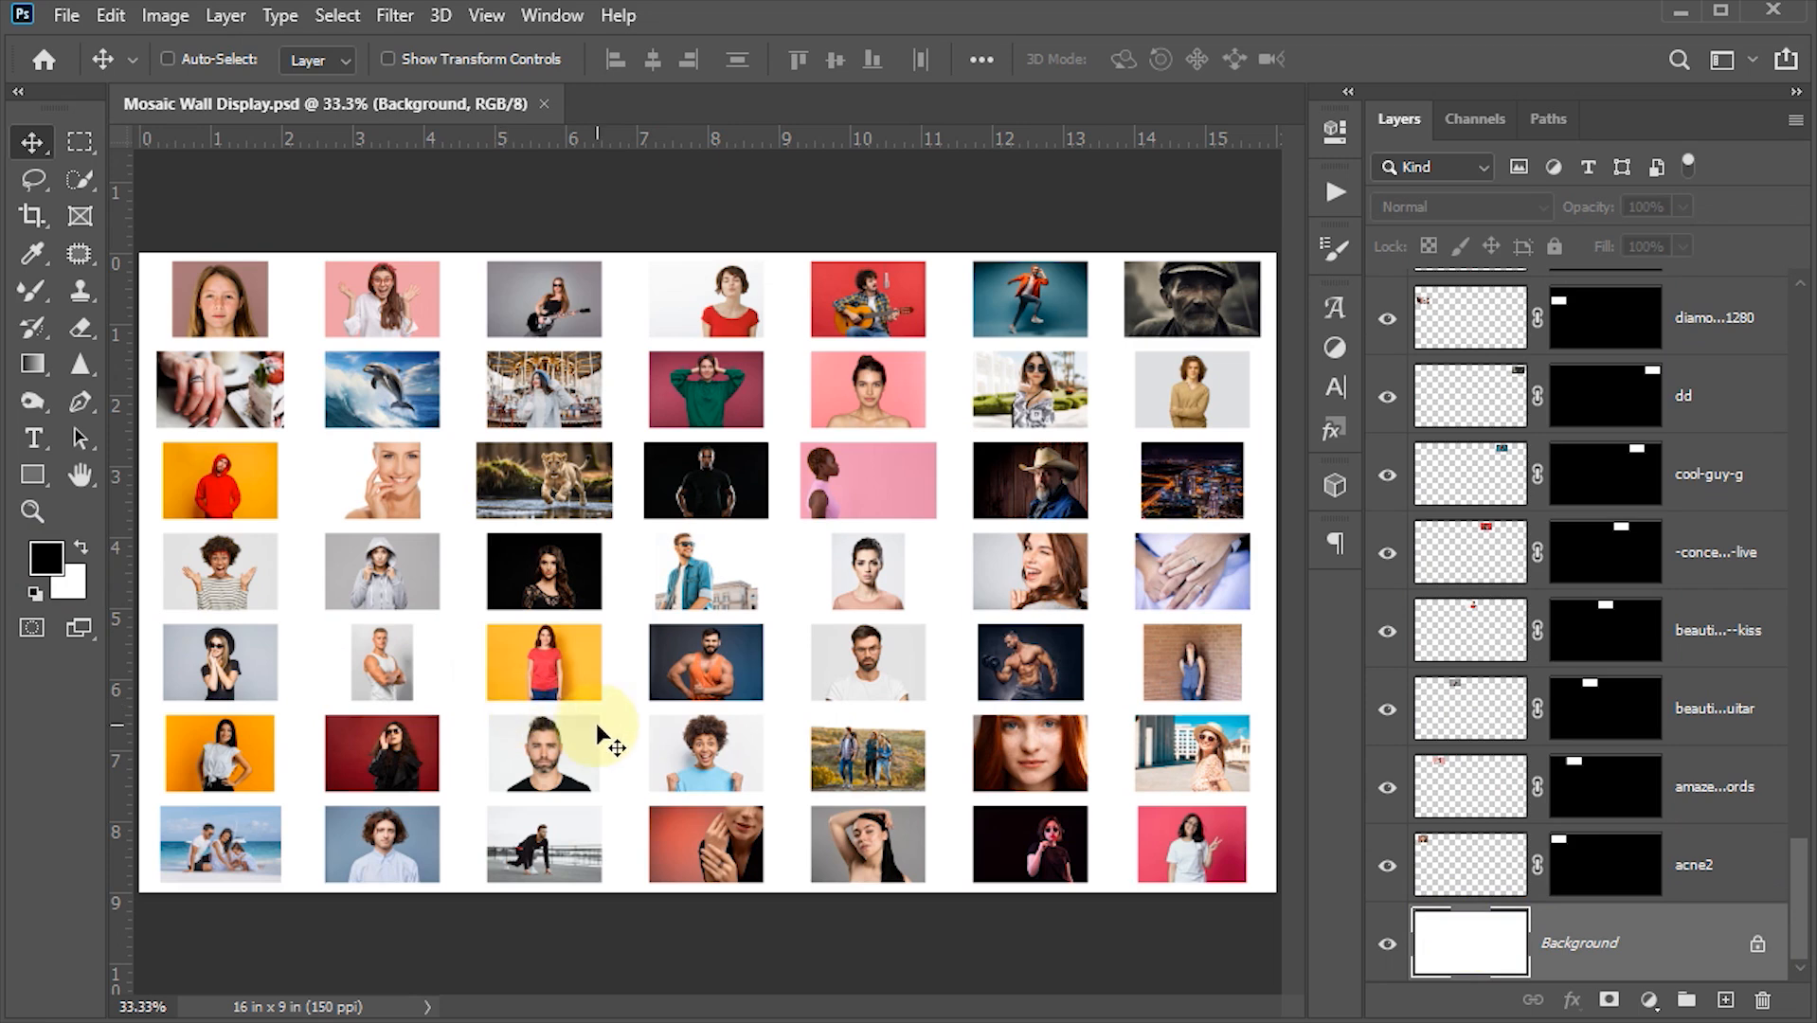
pyautogui.hotkey('alt', 'BackSpace')
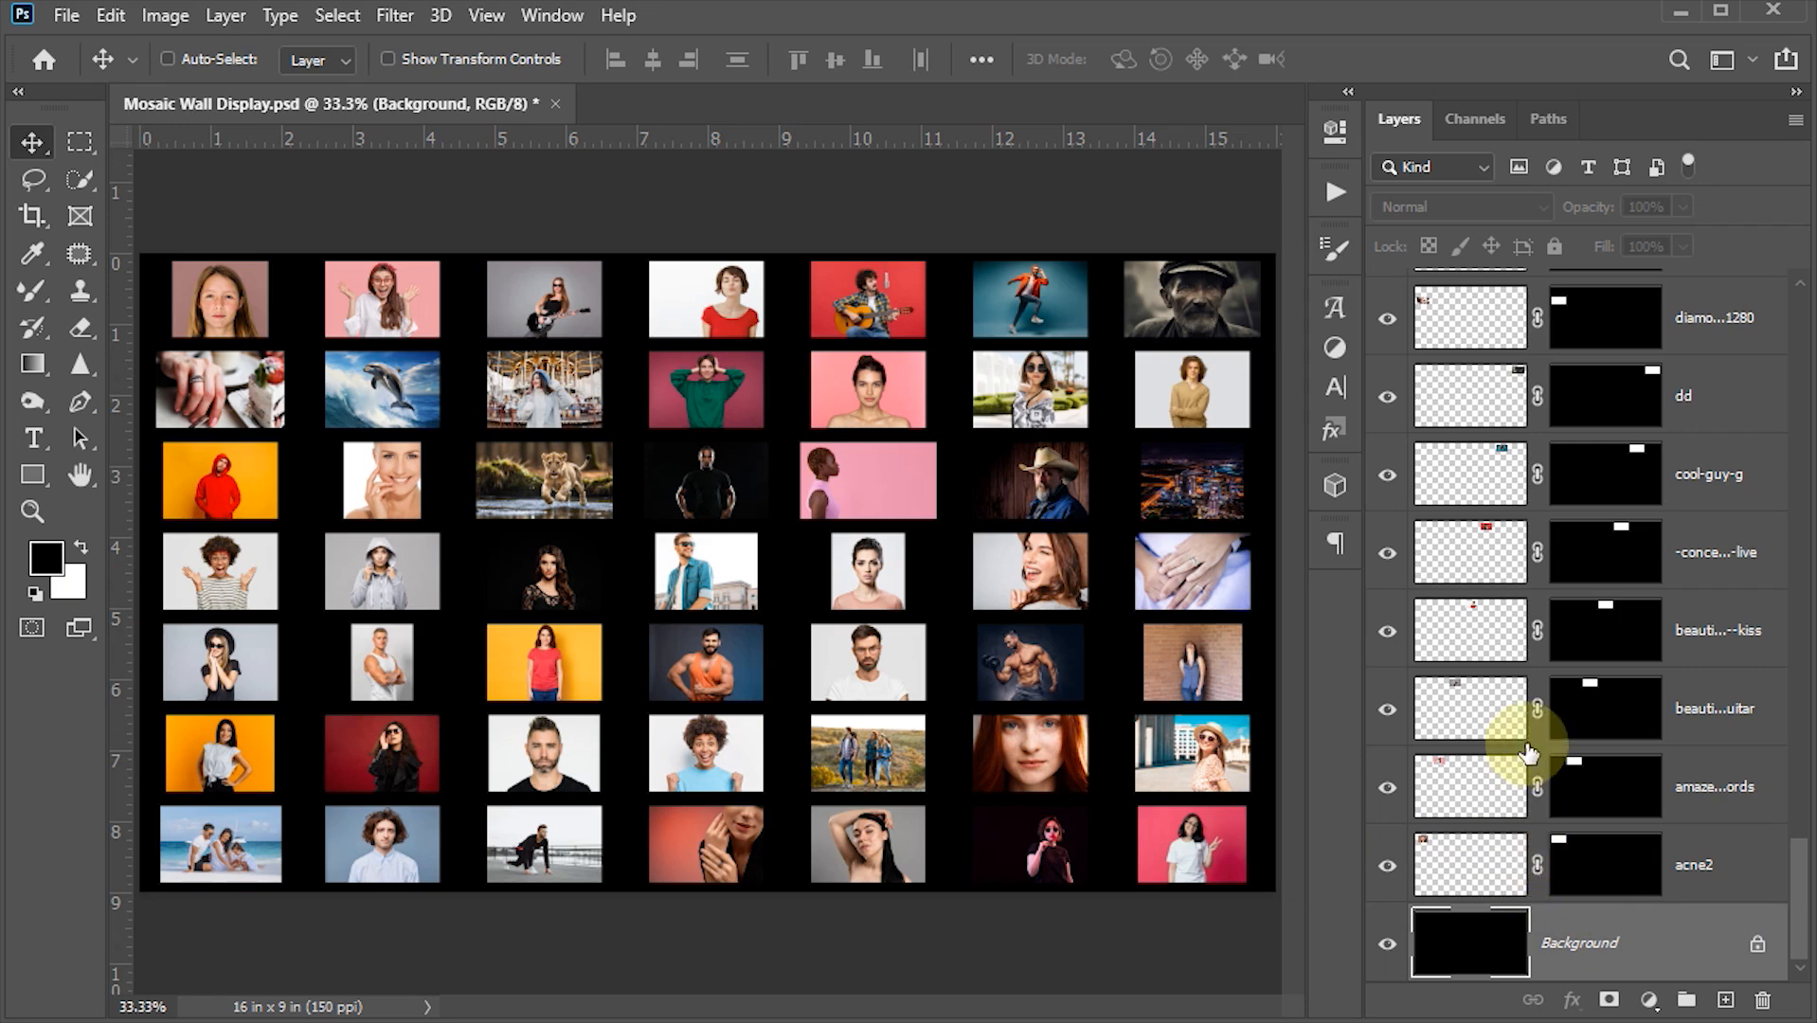
# - Unlink the layer mask from the image on every photo layer
pyautogui.click(1536, 864)
pyautogui.click(1536, 786)
pyautogui.click(1537, 708)
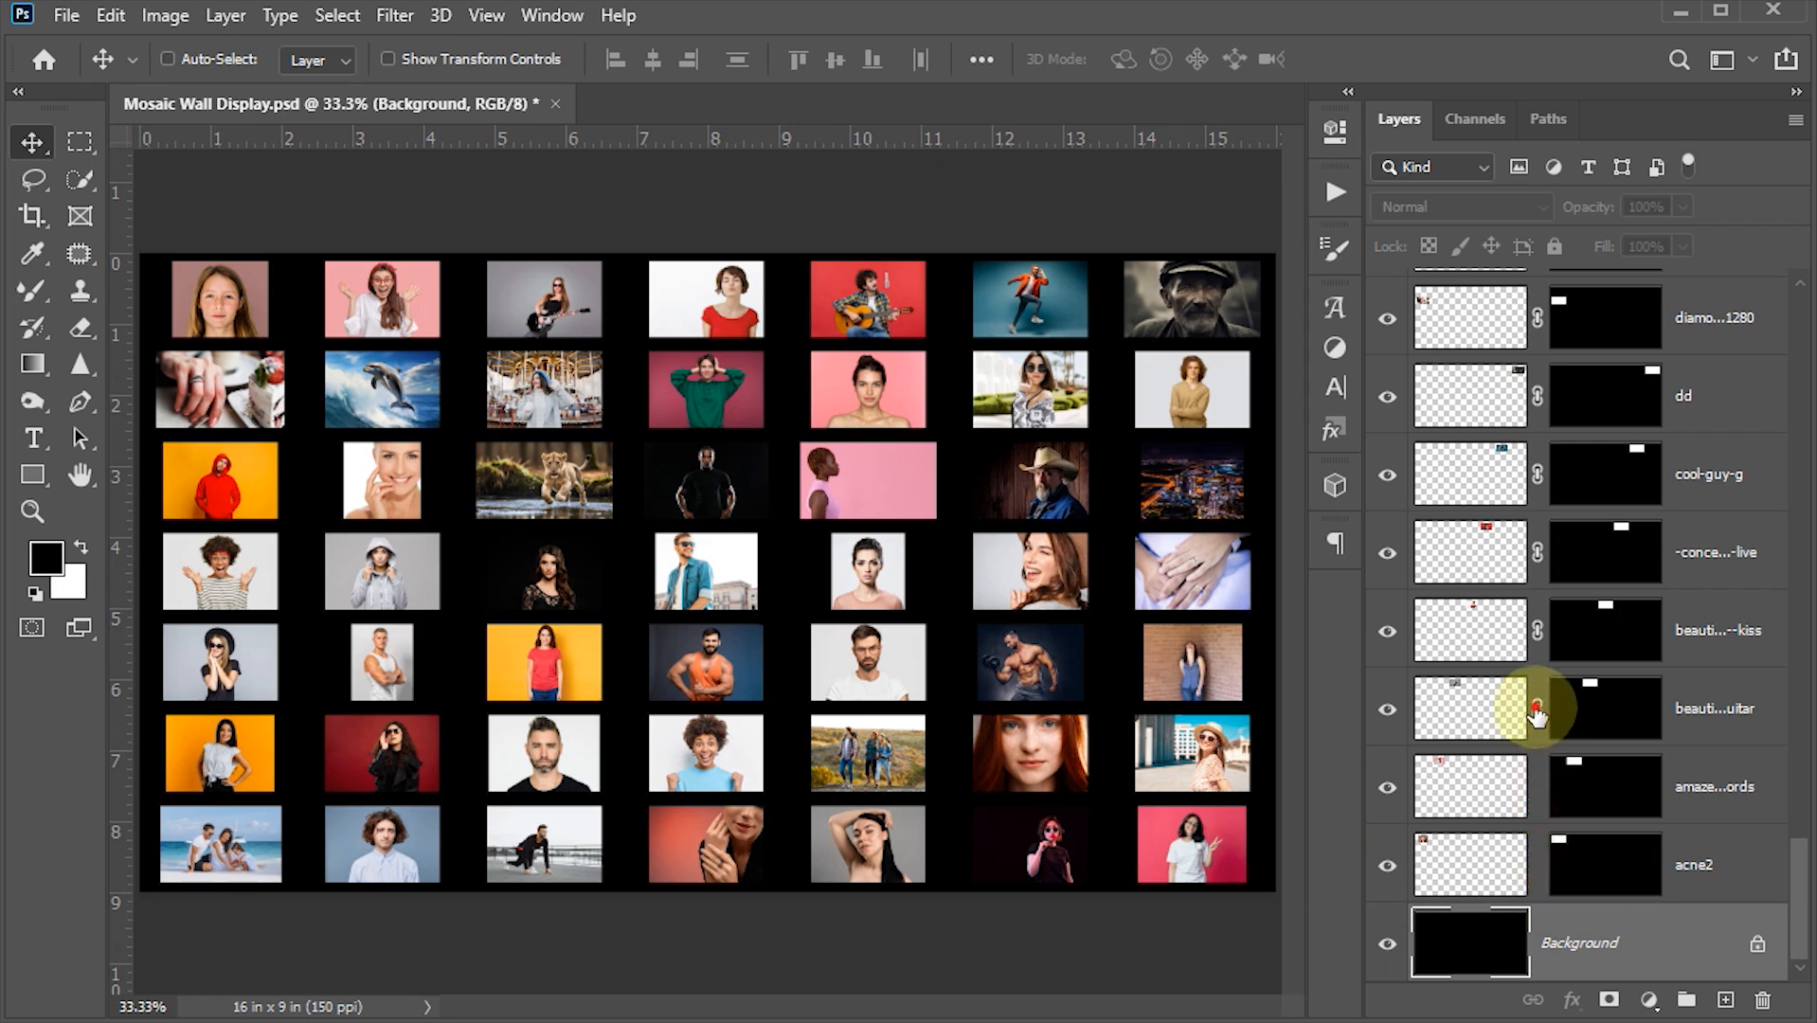
pyautogui.click(1536, 630)
pyautogui.click(1537, 552)
pyautogui.click(1537, 474)
pyautogui.click(1536, 396)
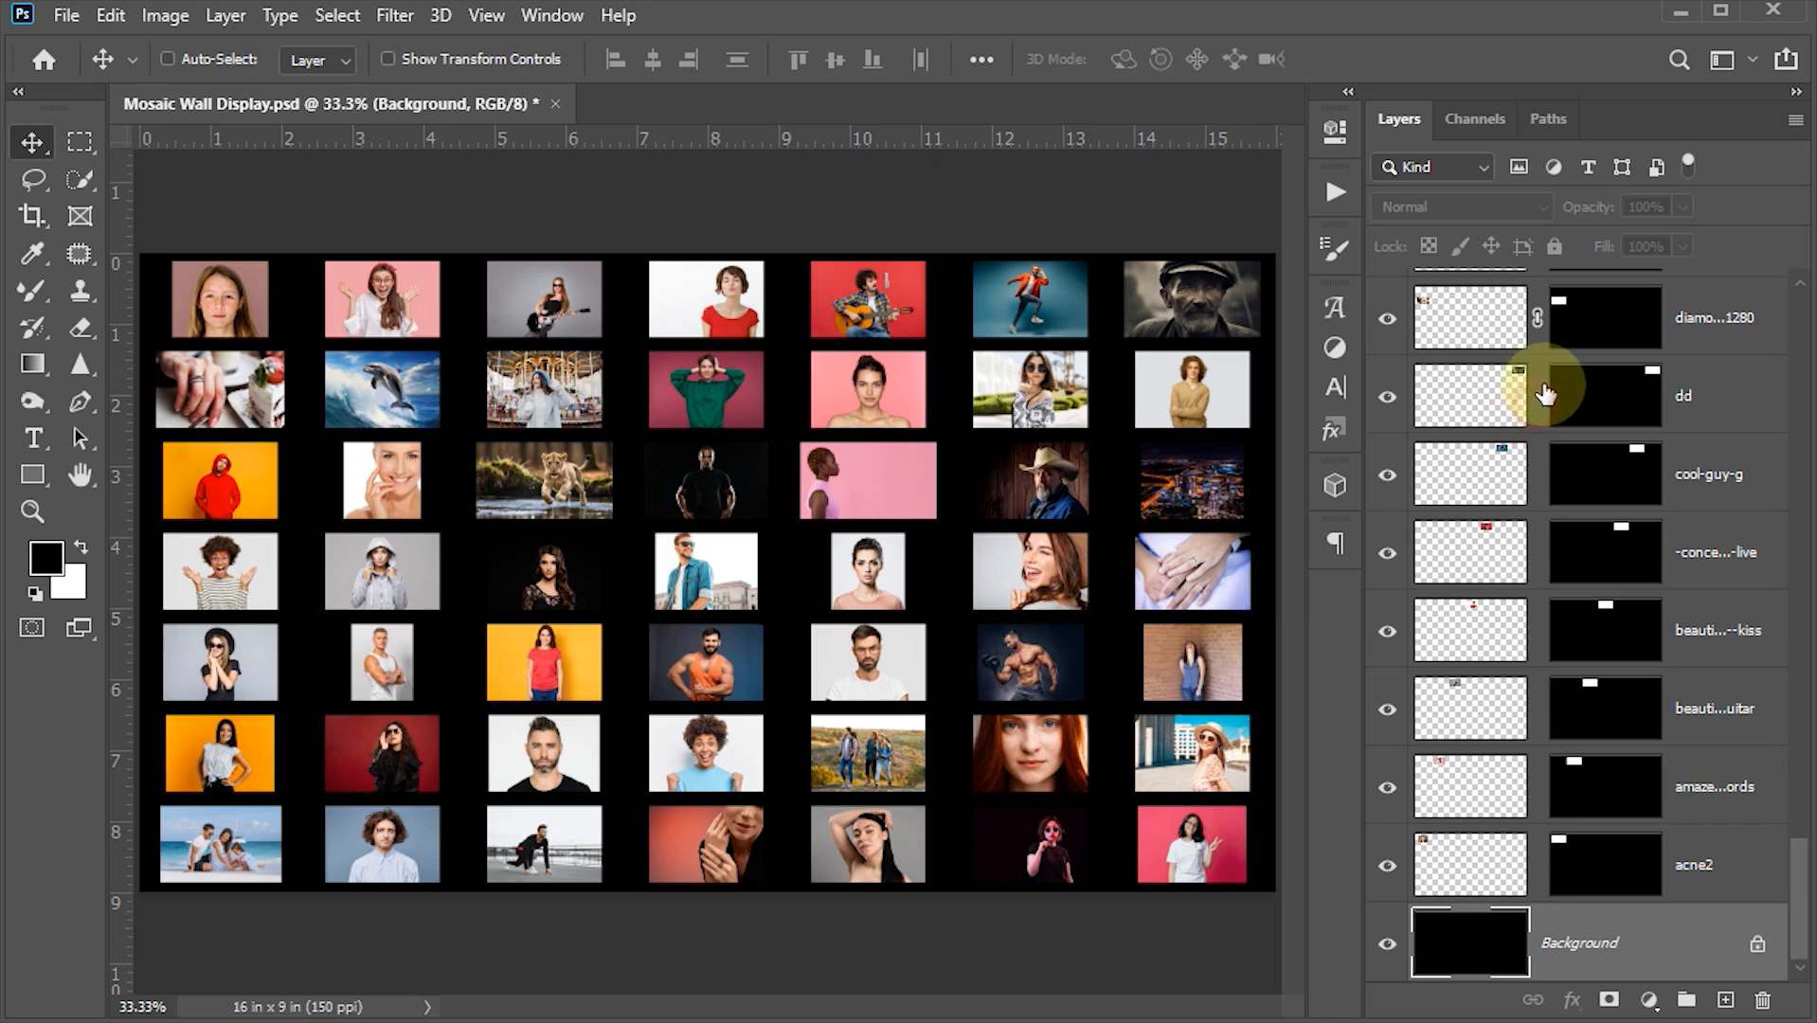
pyautogui.click(1536, 317)
pyautogui.scroll(3, 1552, 521)
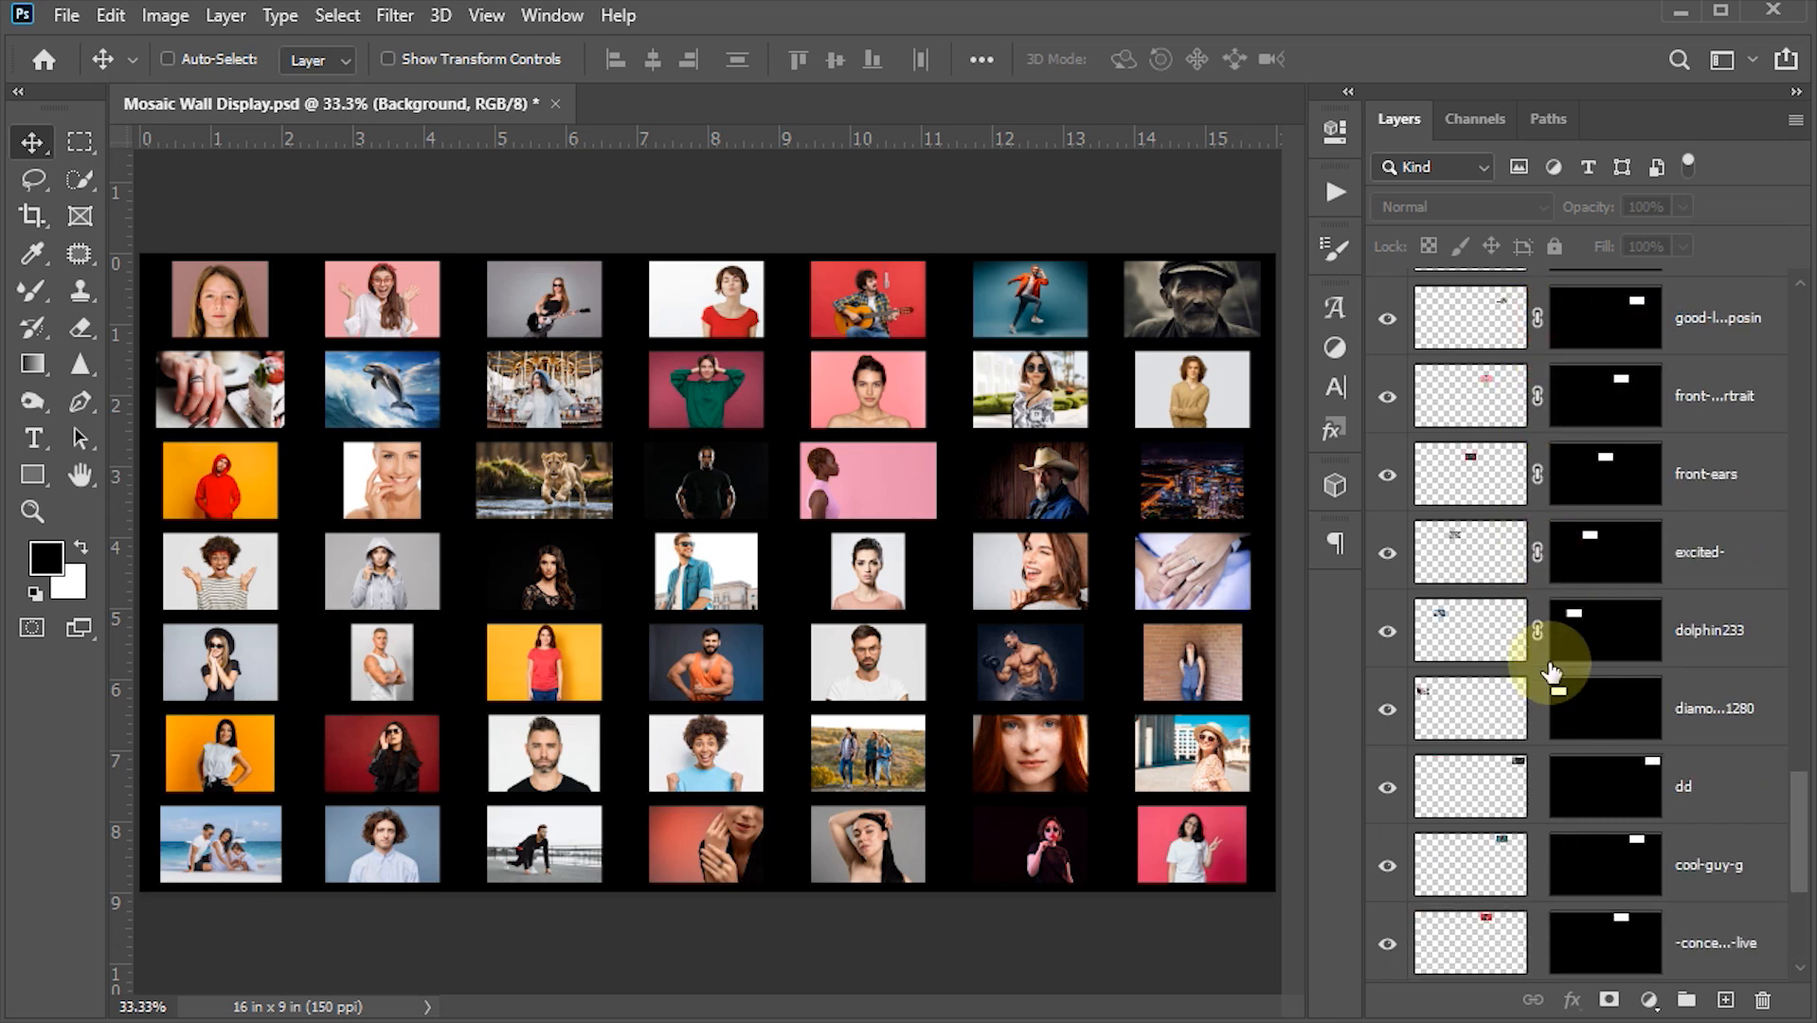
pyautogui.click(1537, 630)
pyautogui.click(1536, 552)
pyautogui.click(1537, 474)
pyautogui.click(1536, 396)
pyautogui.click(1536, 317)
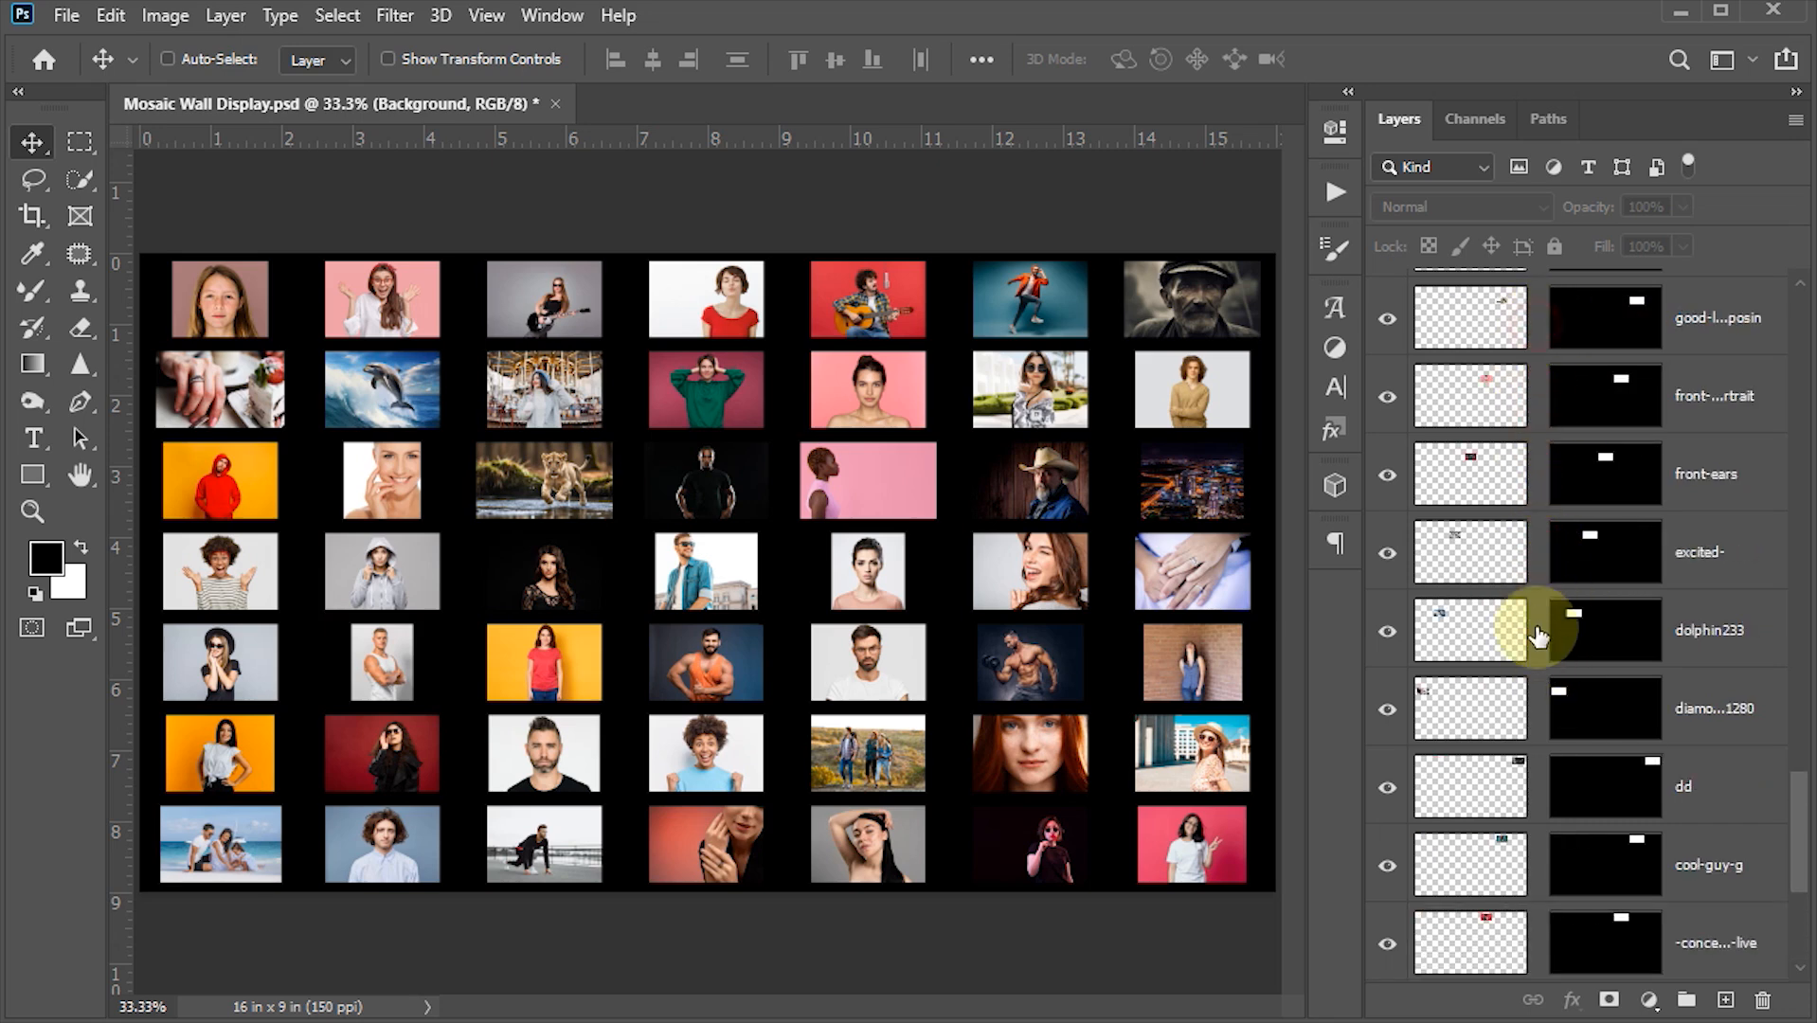
pyautogui.scroll(7, 1548, 663)
pyautogui.click(1537, 786)
pyautogui.click(1536, 708)
pyautogui.click(1536, 630)
pyautogui.click(1536, 552)
pyautogui.click(1537, 474)
pyautogui.click(1536, 396)
pyautogui.click(1536, 317)
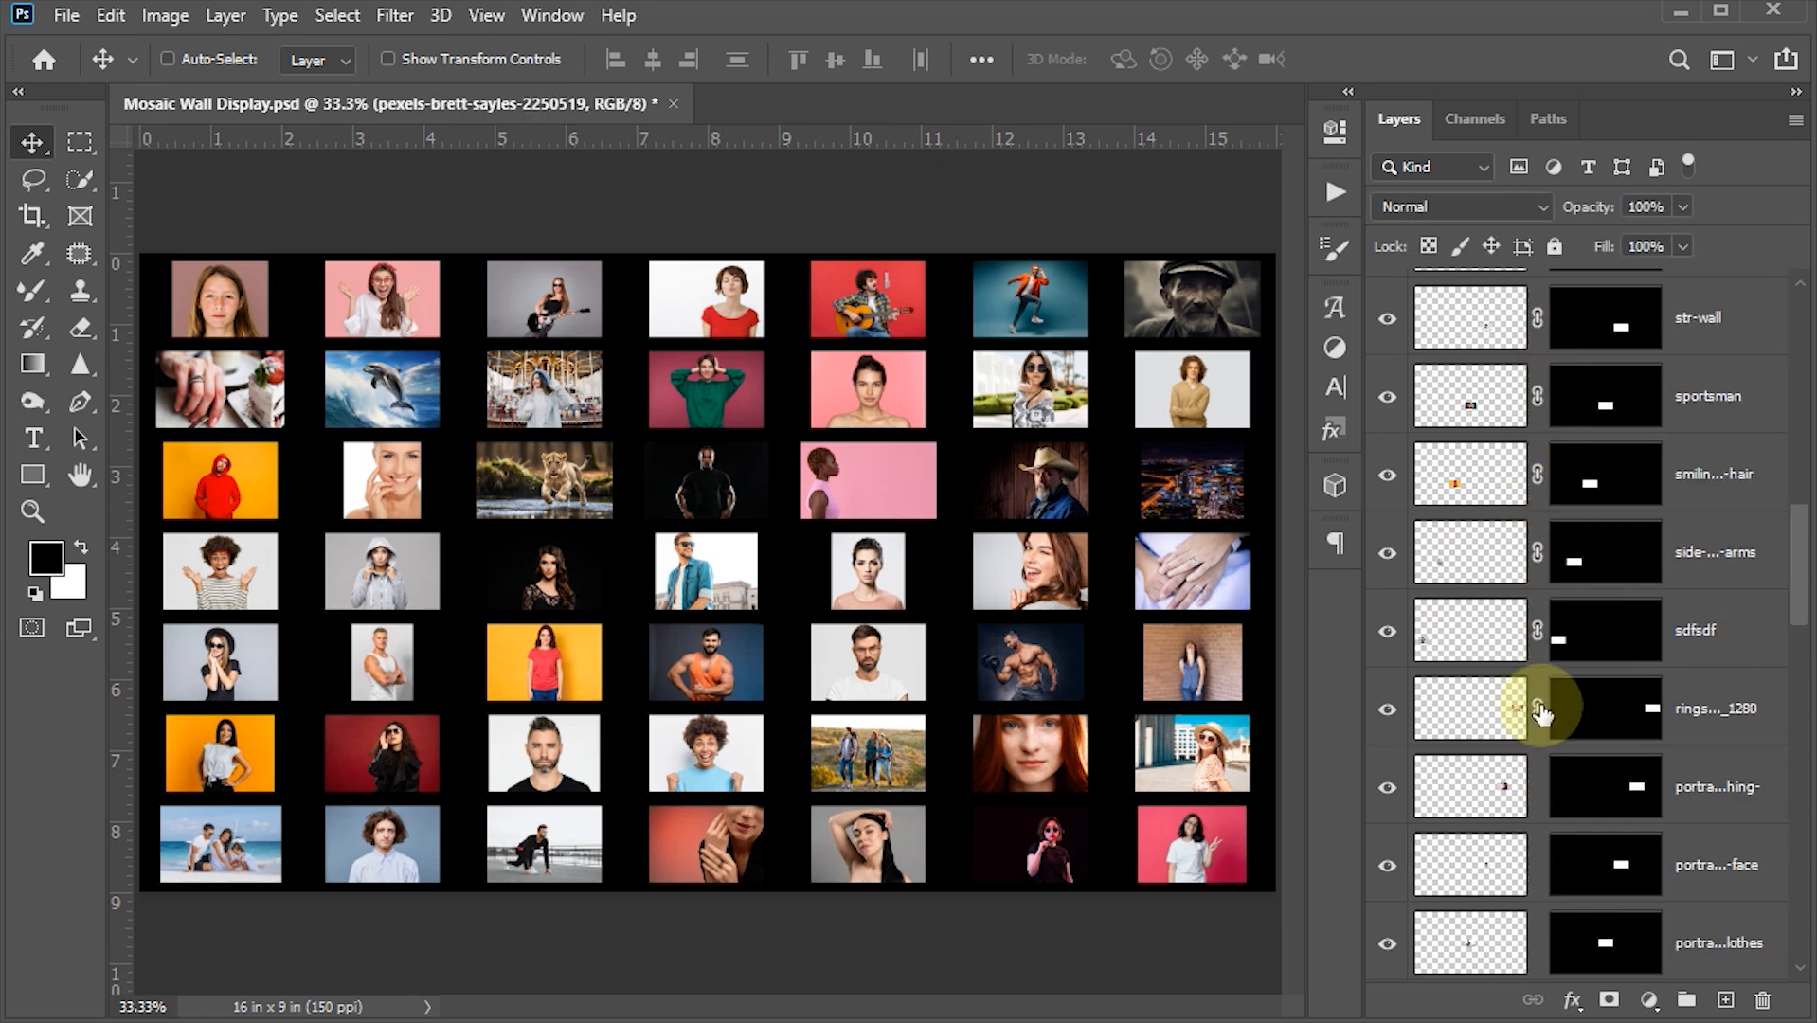
pyautogui.click(1537, 709)
pyautogui.click(1536, 630)
pyautogui.click(1537, 552)
pyautogui.click(1536, 473)
pyautogui.click(1536, 396)
pyautogui.click(1536, 318)
# - Scale up the top-left photo so it fills its grid cell and nudge it down slightly
pyautogui.scroll(8, 1546, 554)
pyautogui.scroll(3, 1541, 417)
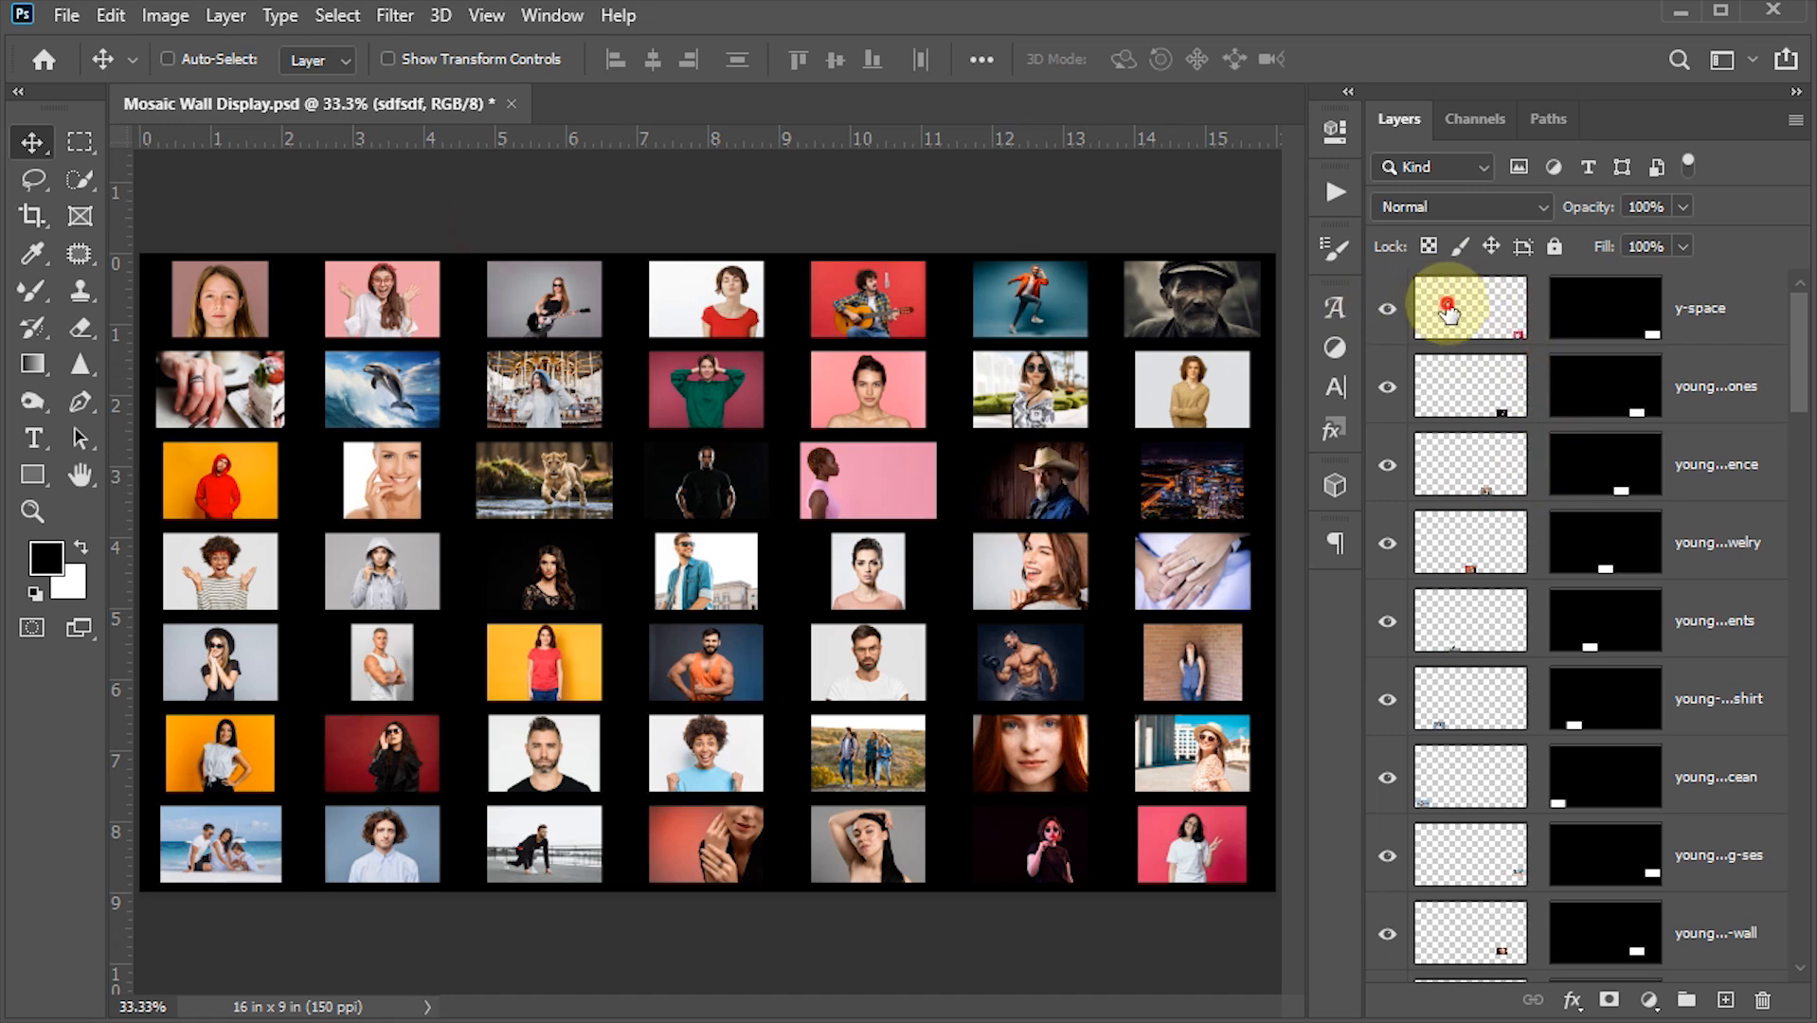
pyautogui.click(1481, 325)
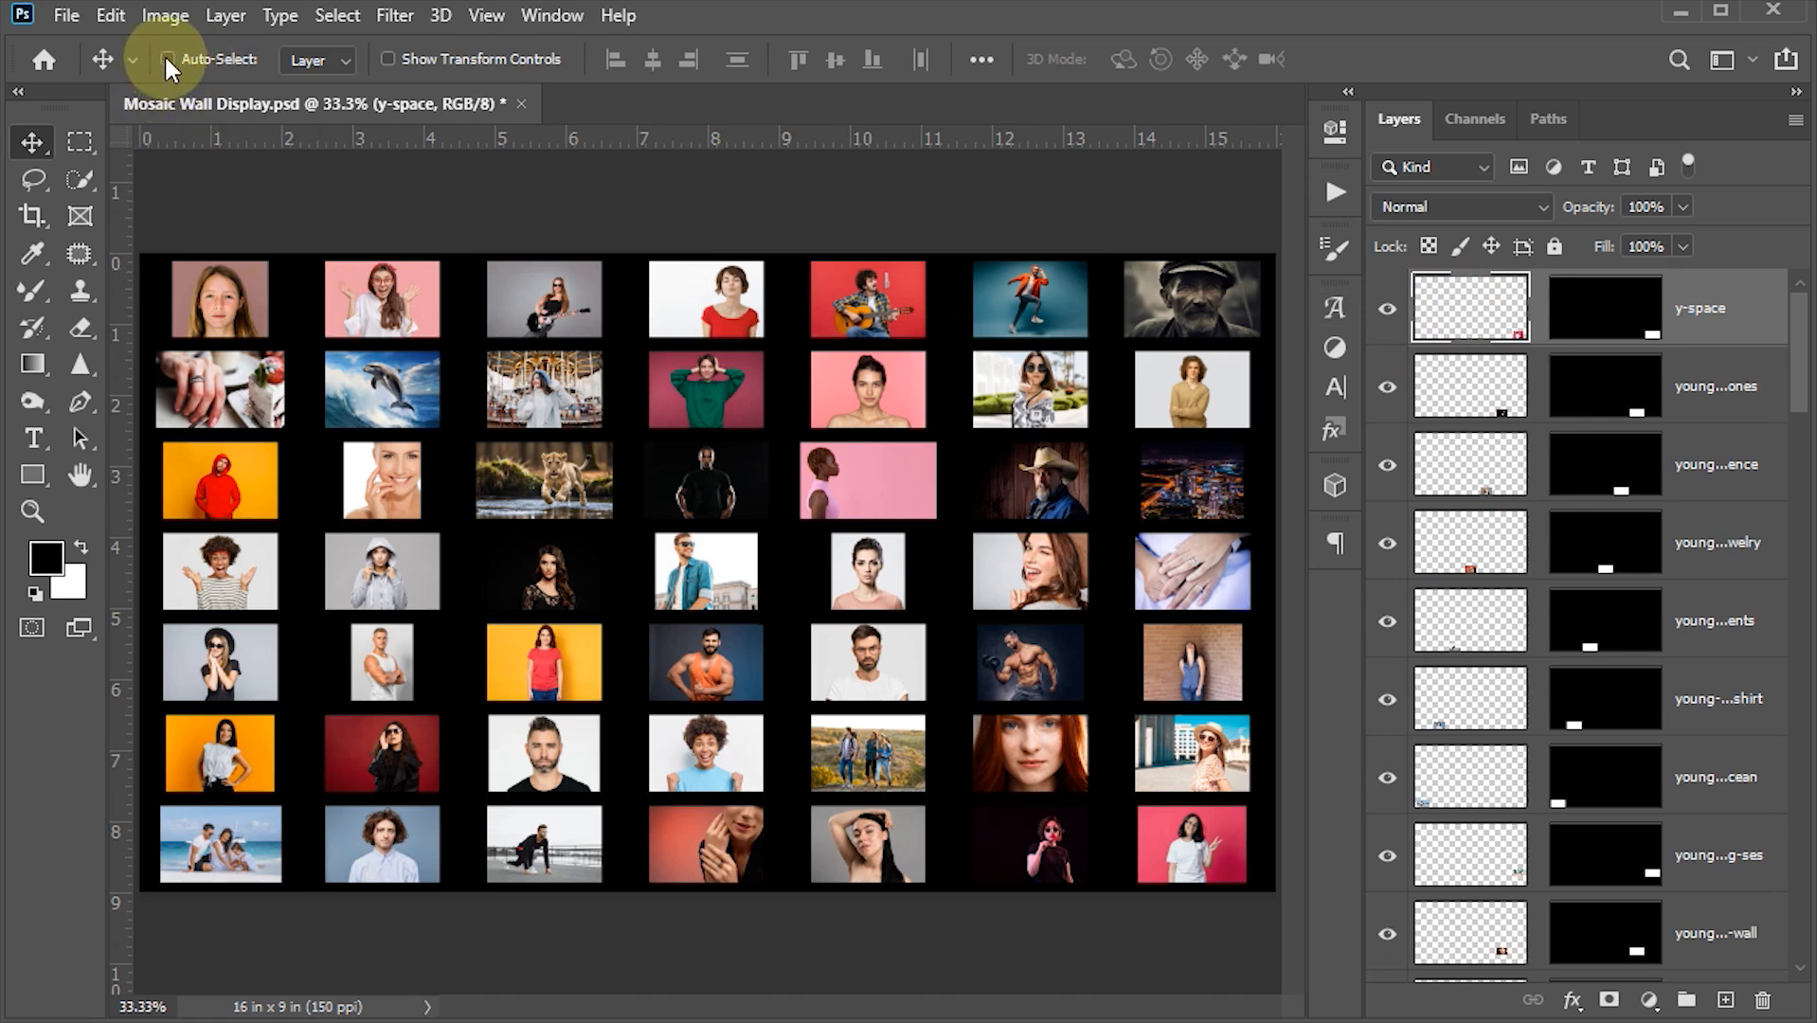
pyautogui.click(216, 310)
pyautogui.click(396, 315)
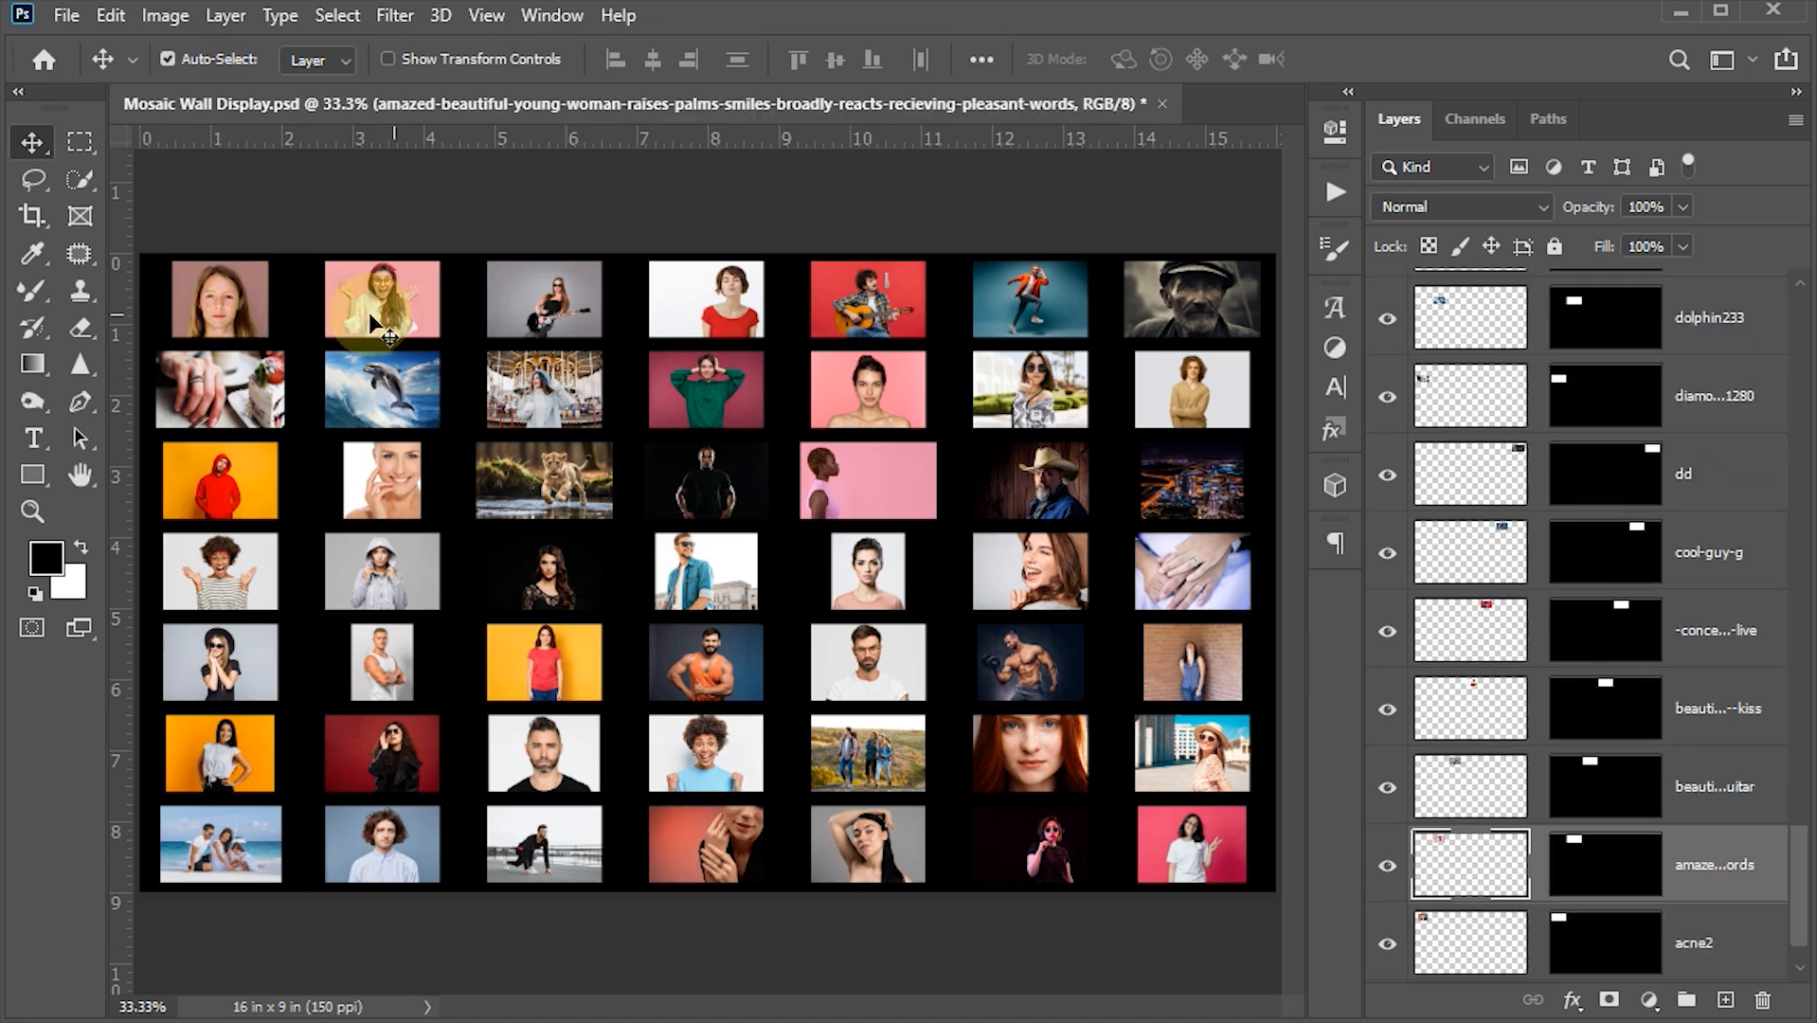
pyautogui.click(216, 315)
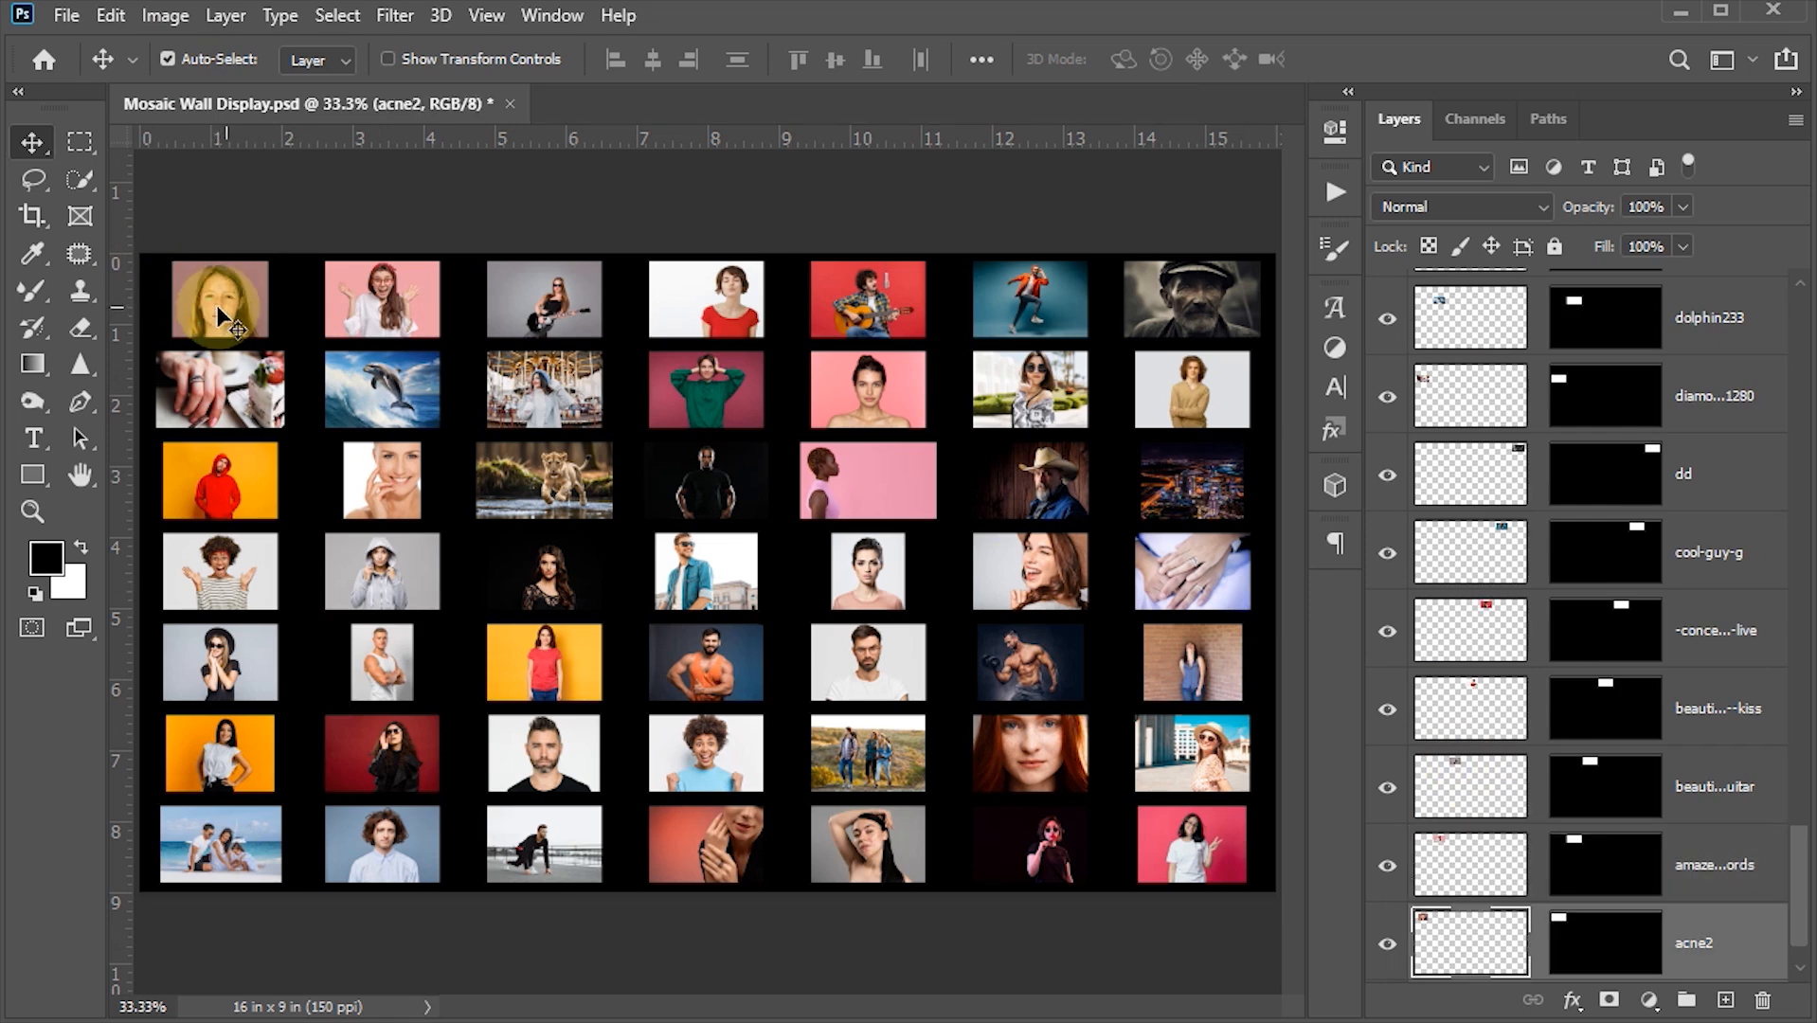
pyautogui.hotkey('ctrl', 't')
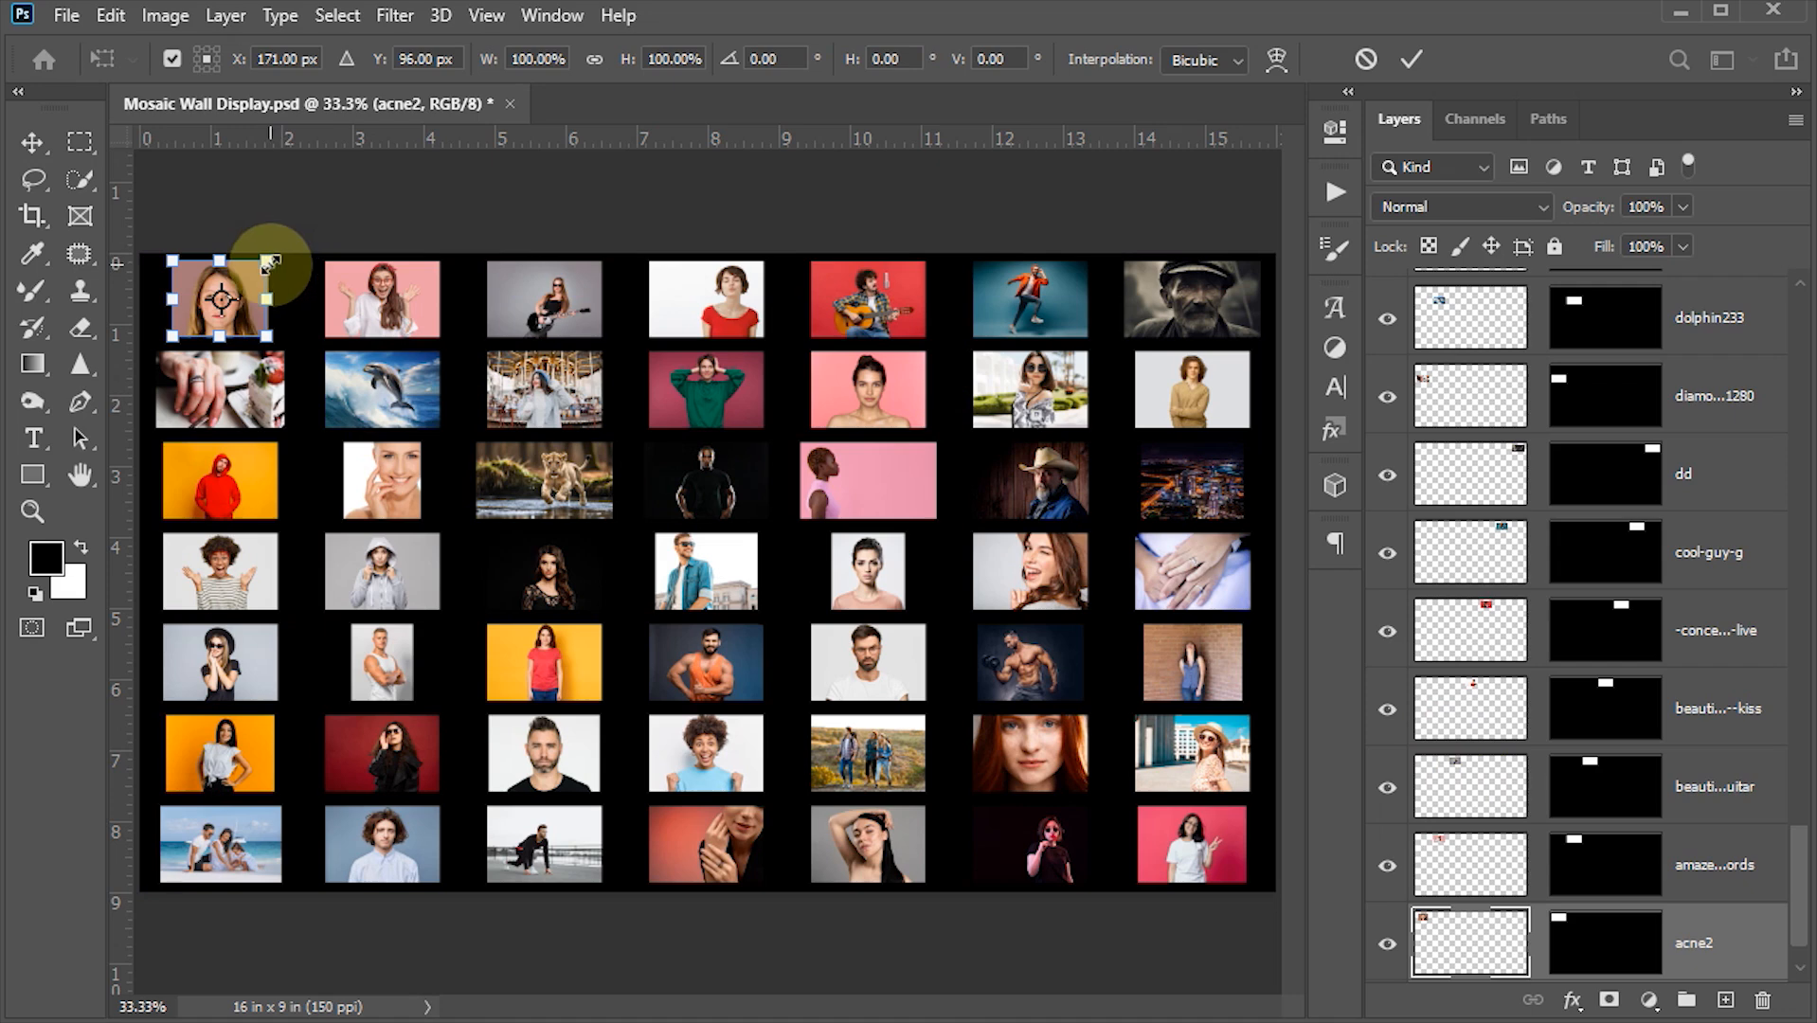
pyautogui.moveTo(272, 258); pyautogui.dragTo(303, 248)
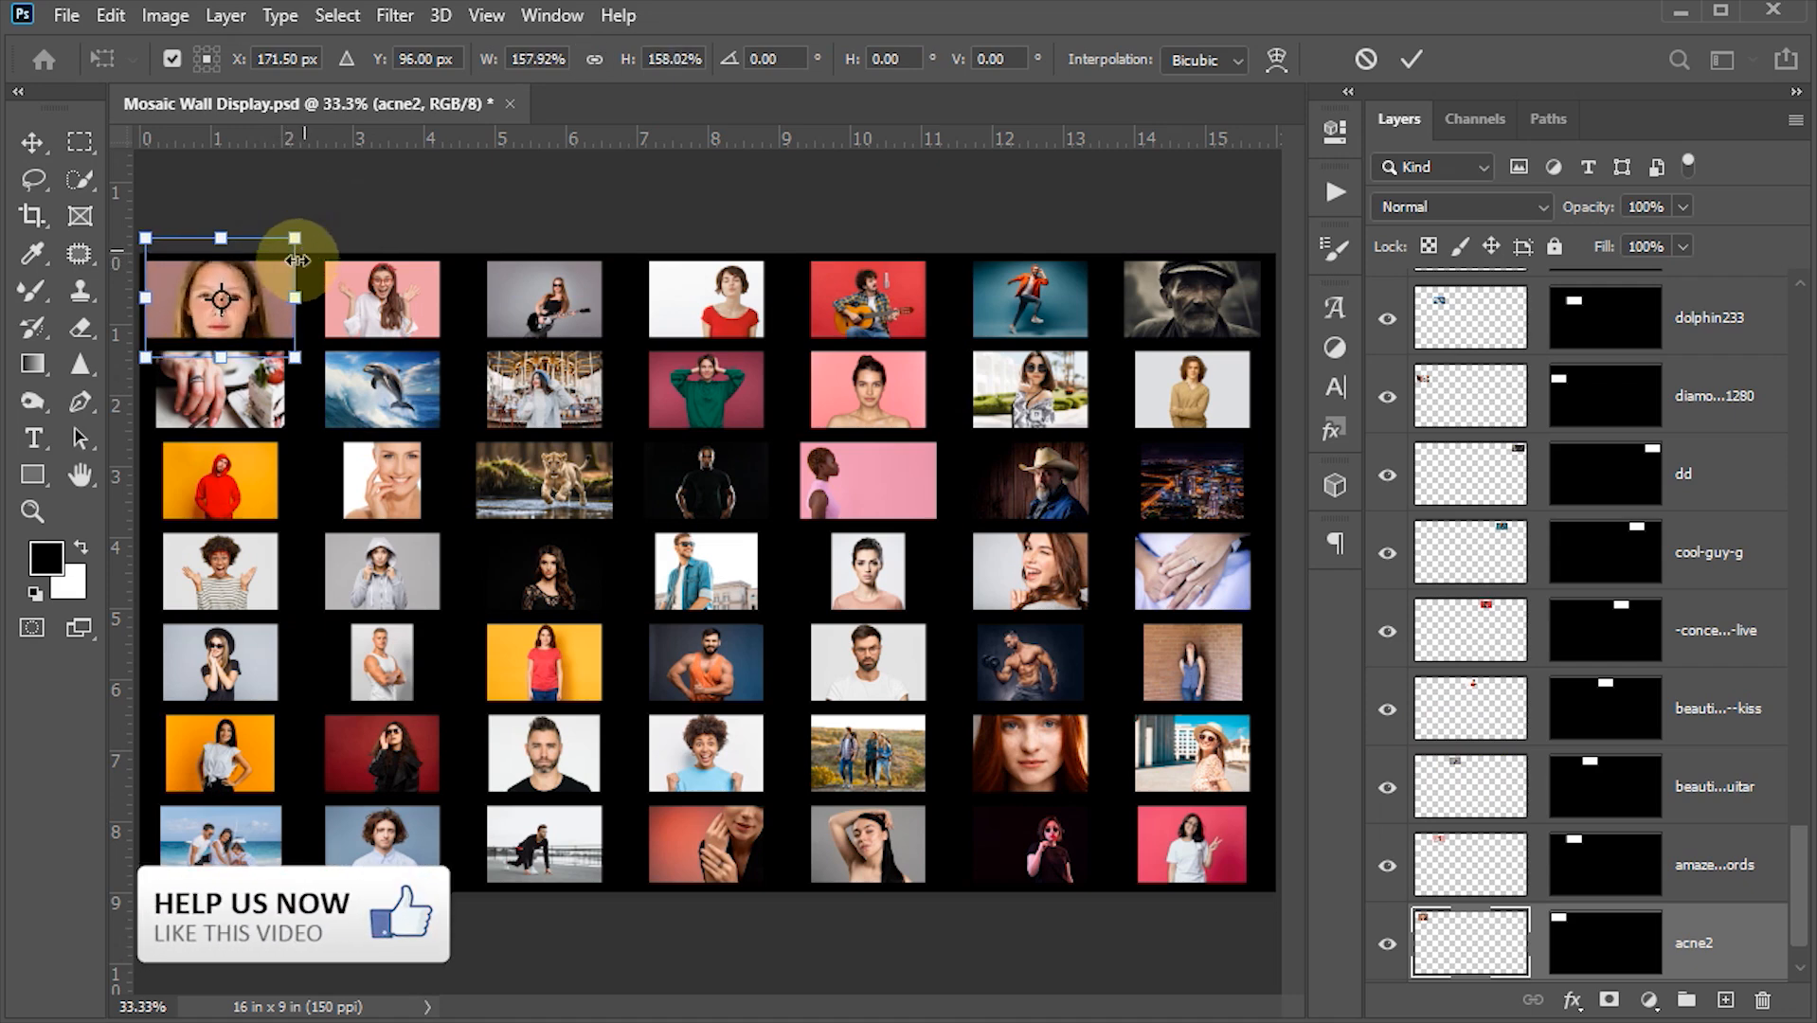
pyautogui.moveTo(251, 331); pyautogui.dragTo(252, 322)
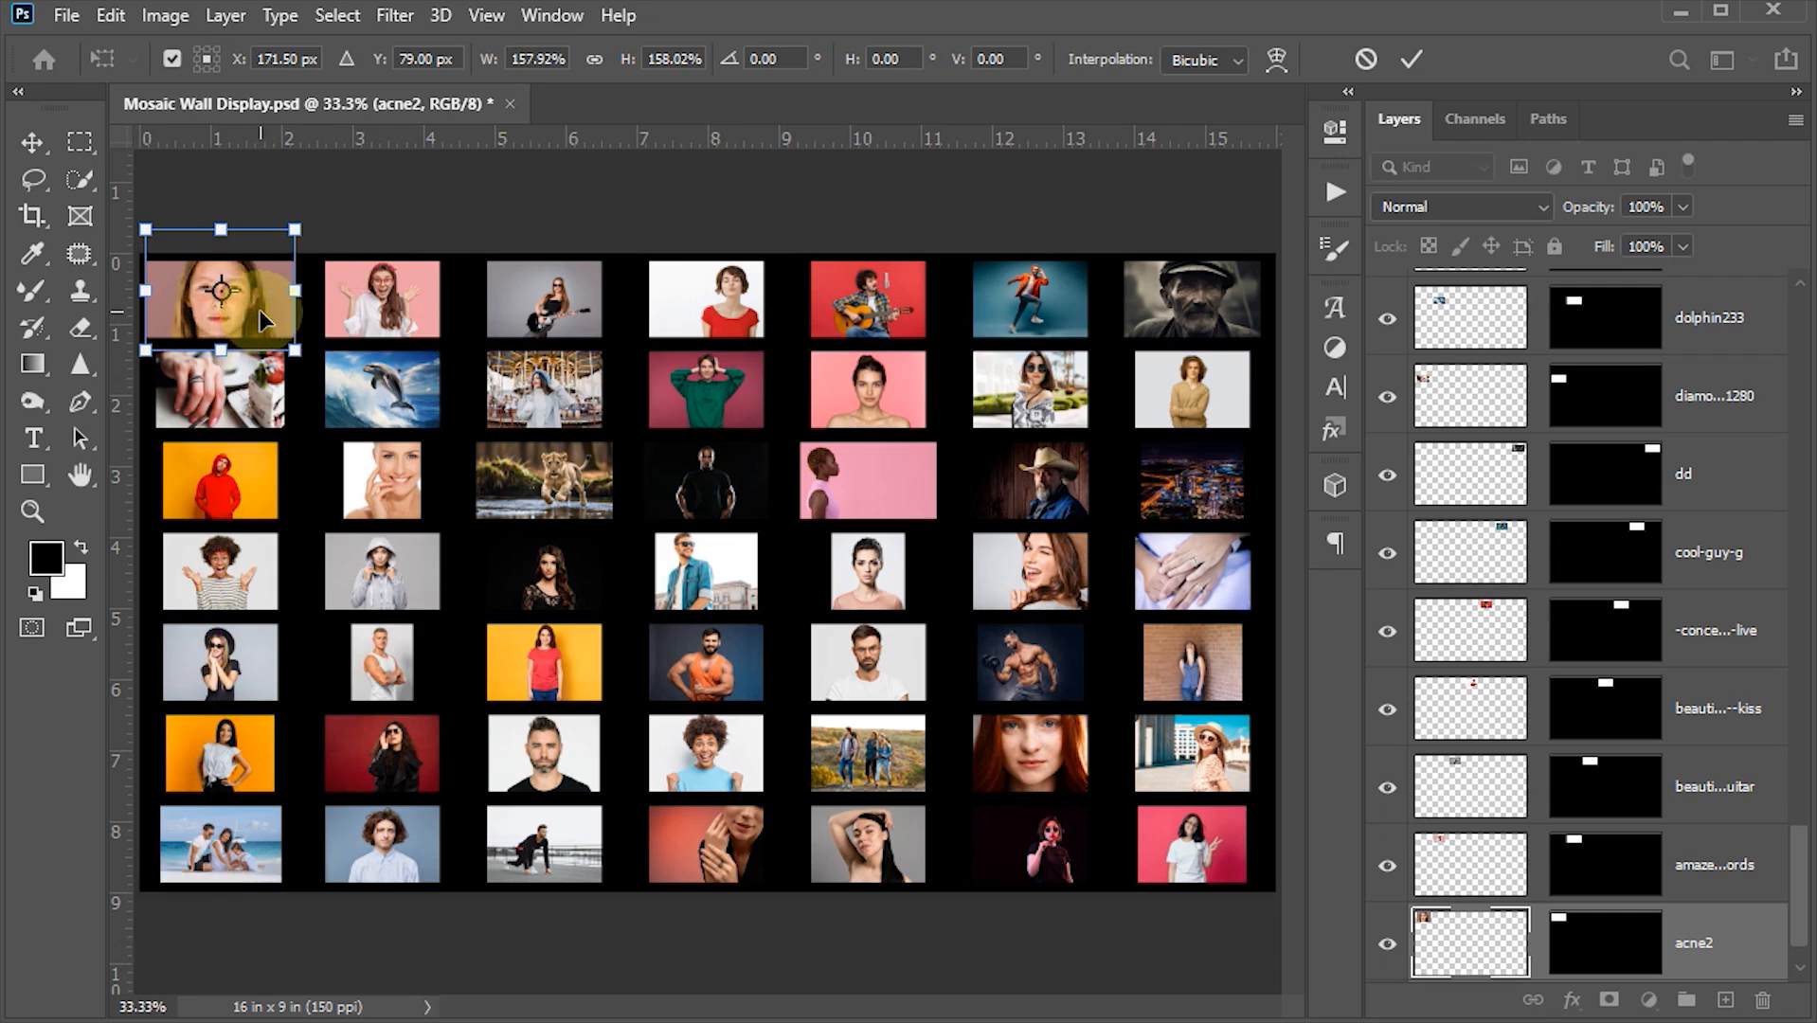
pyautogui.press('Down')
pyautogui.press('Down')
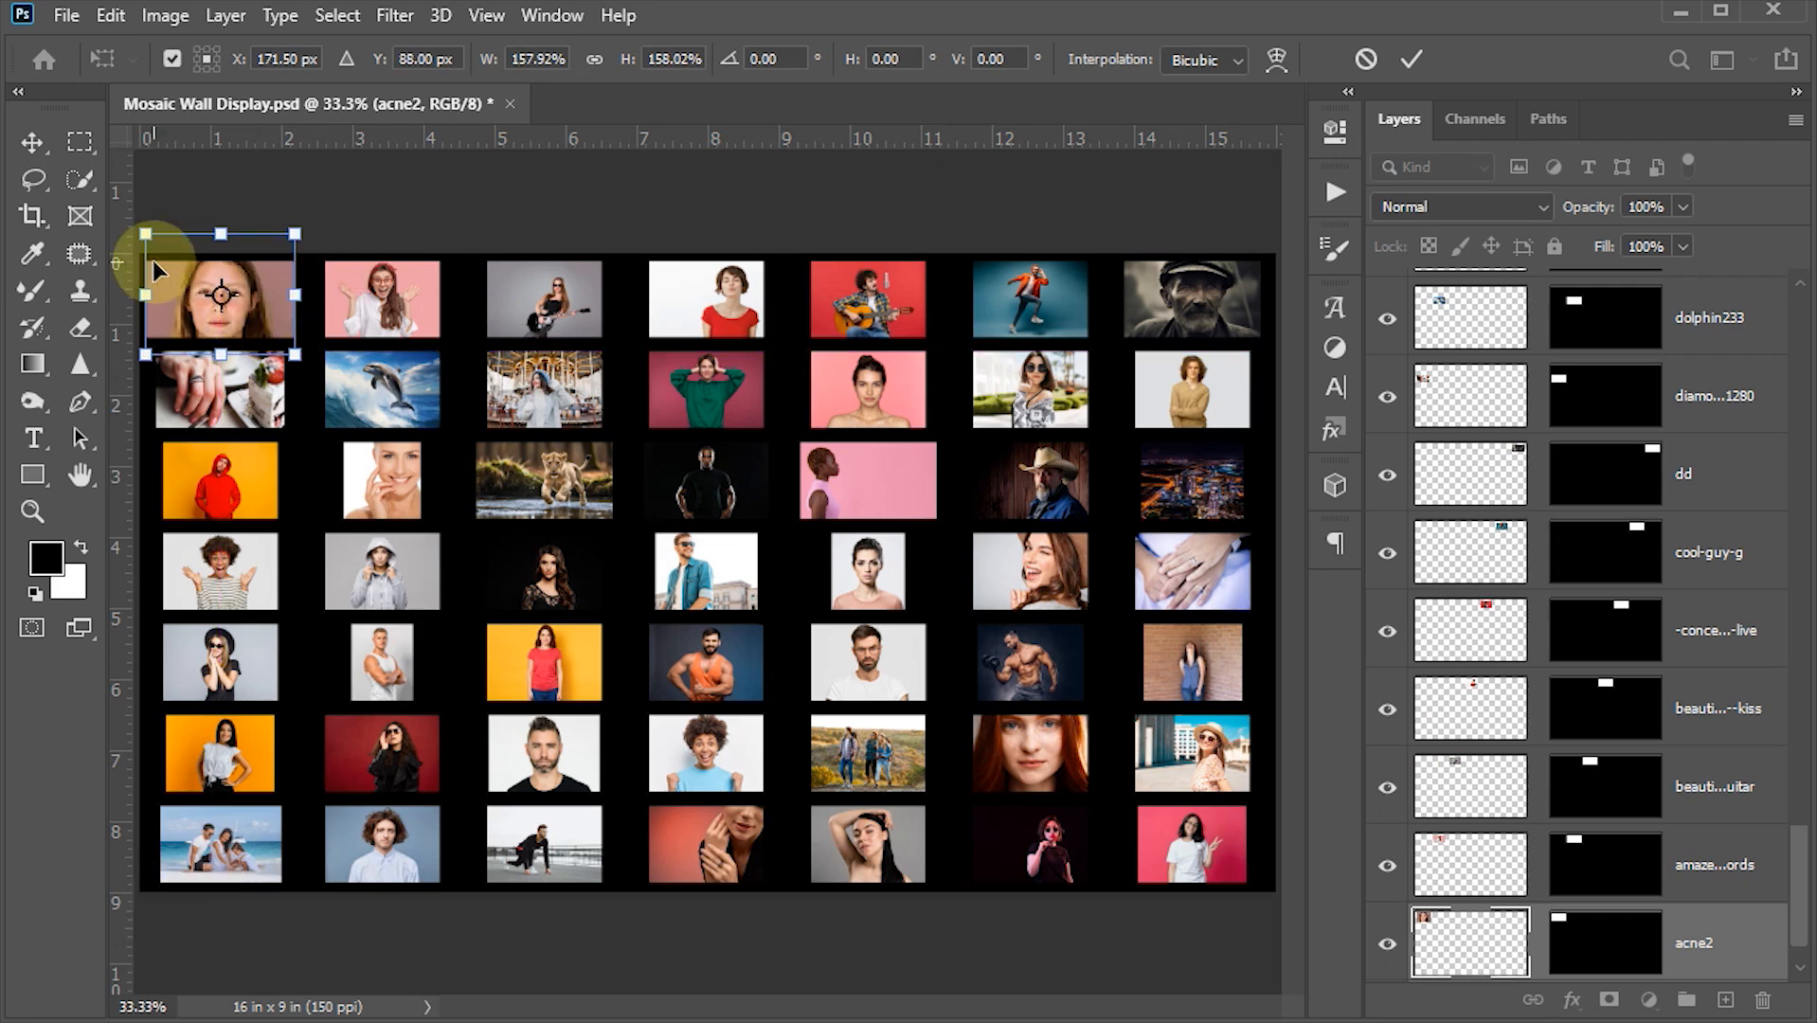
pyautogui.click(1417, 62)
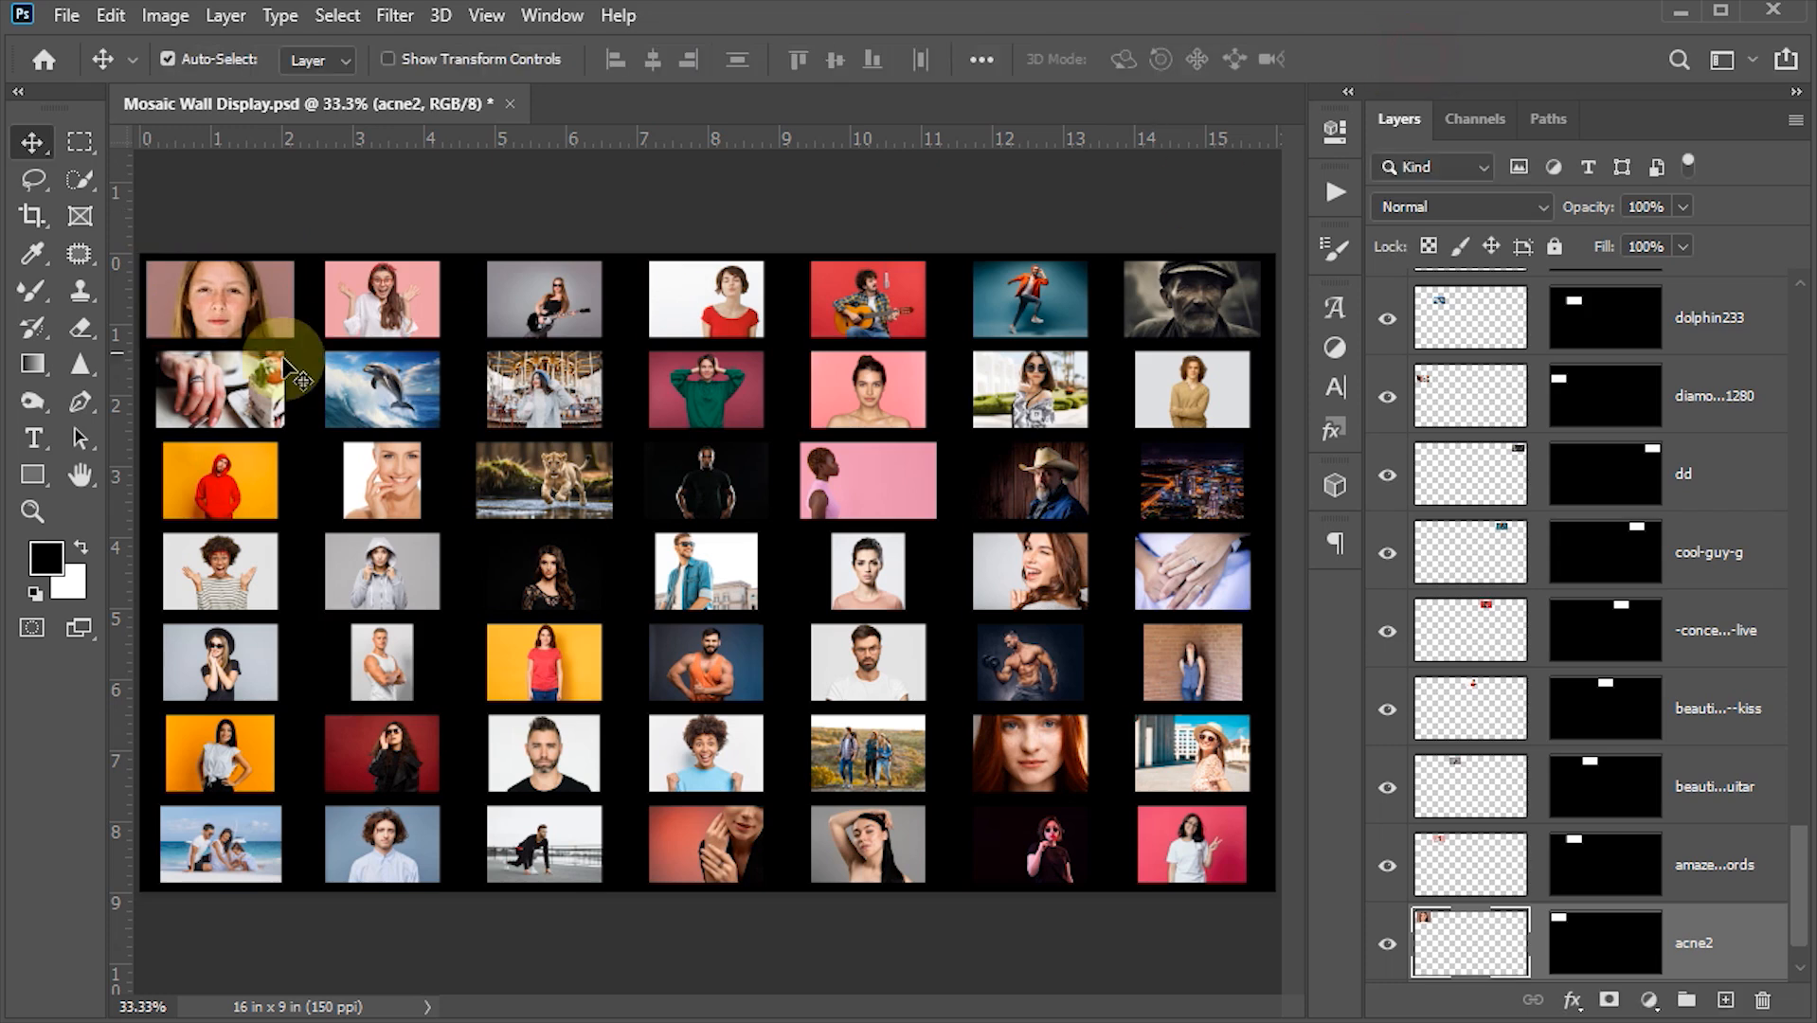
# - Scale up the second and third photos of the top row to fill their cells
pyautogui.click(398, 303)
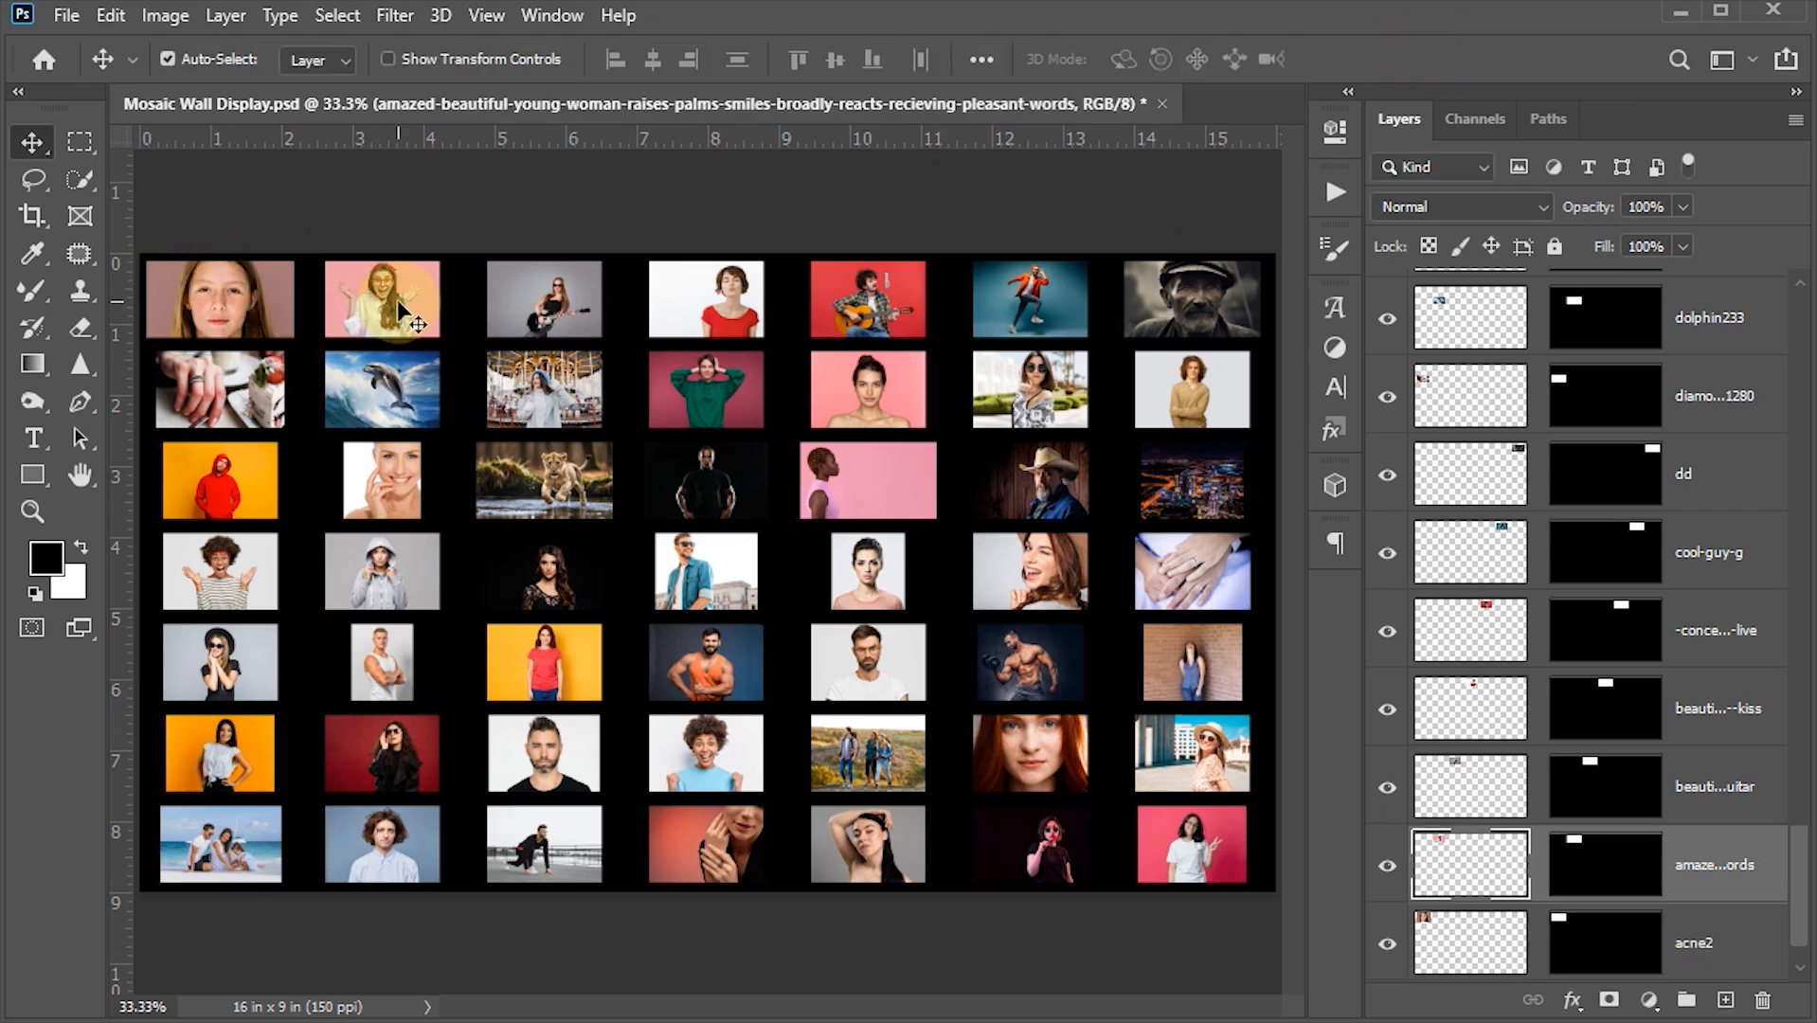
pyautogui.hotkey('ctrl', 't')
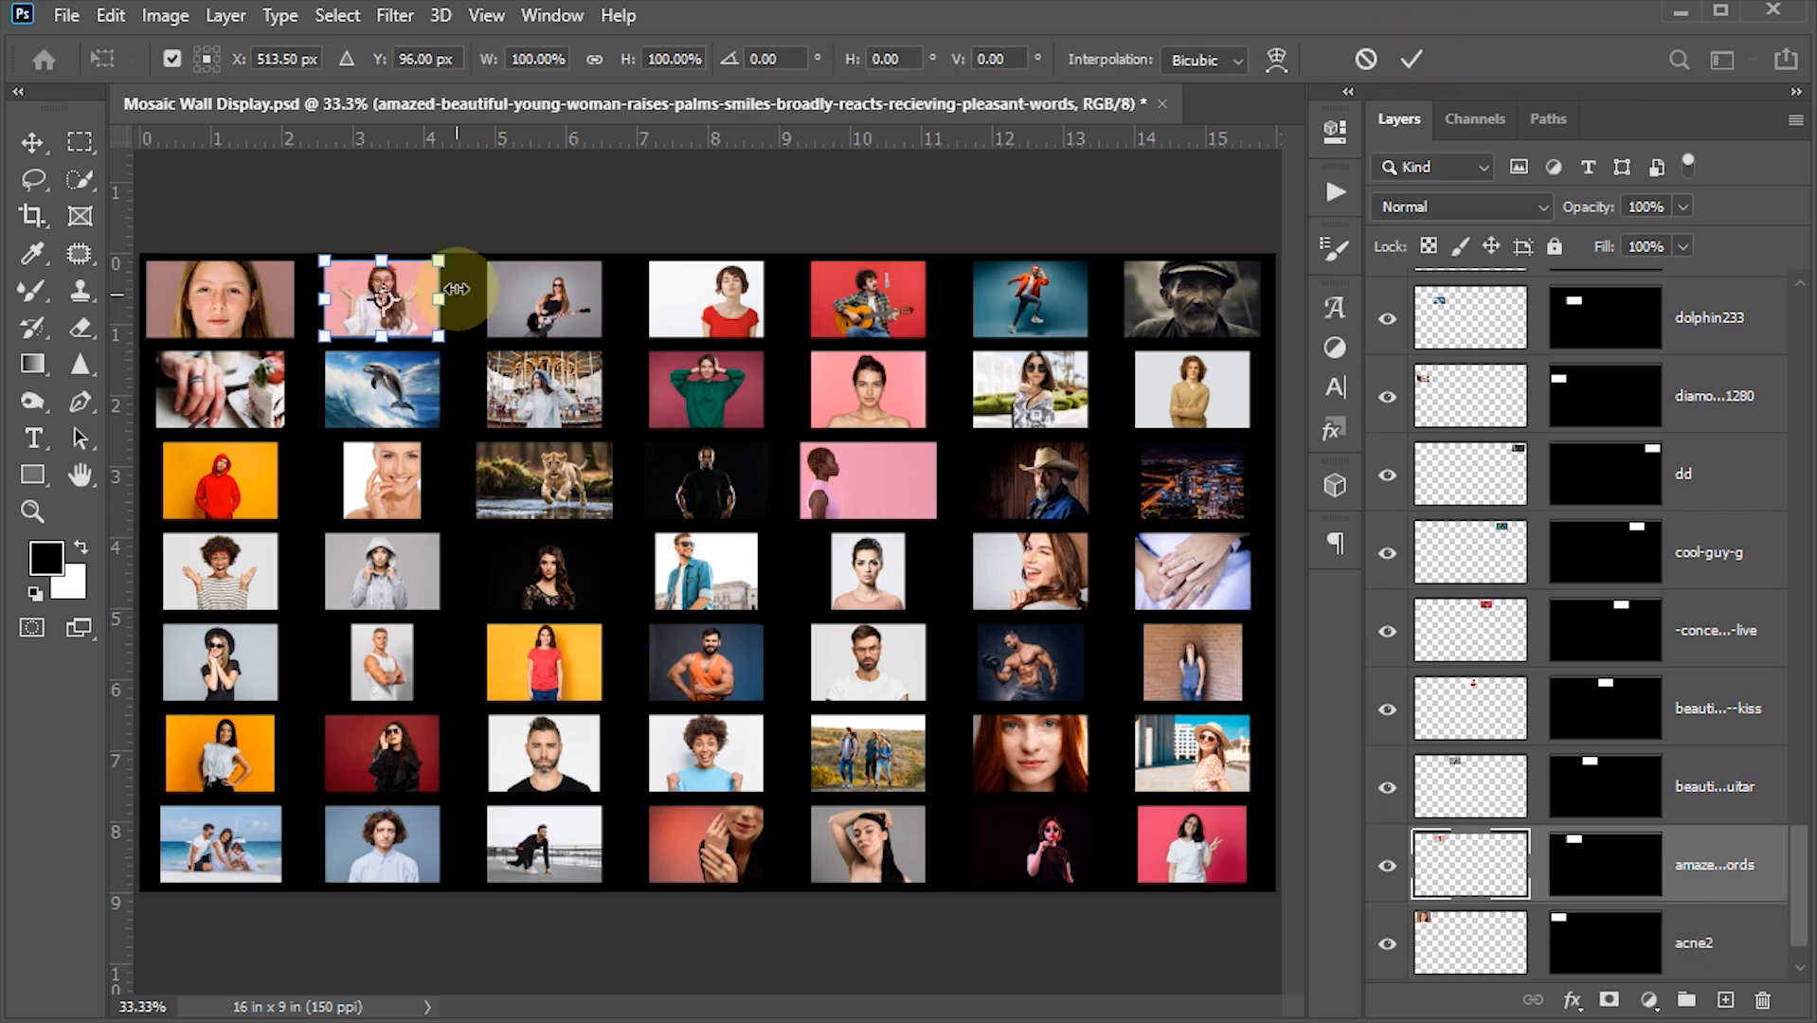
pyautogui.moveTo(440, 263); pyautogui.dragTo(435, 299)
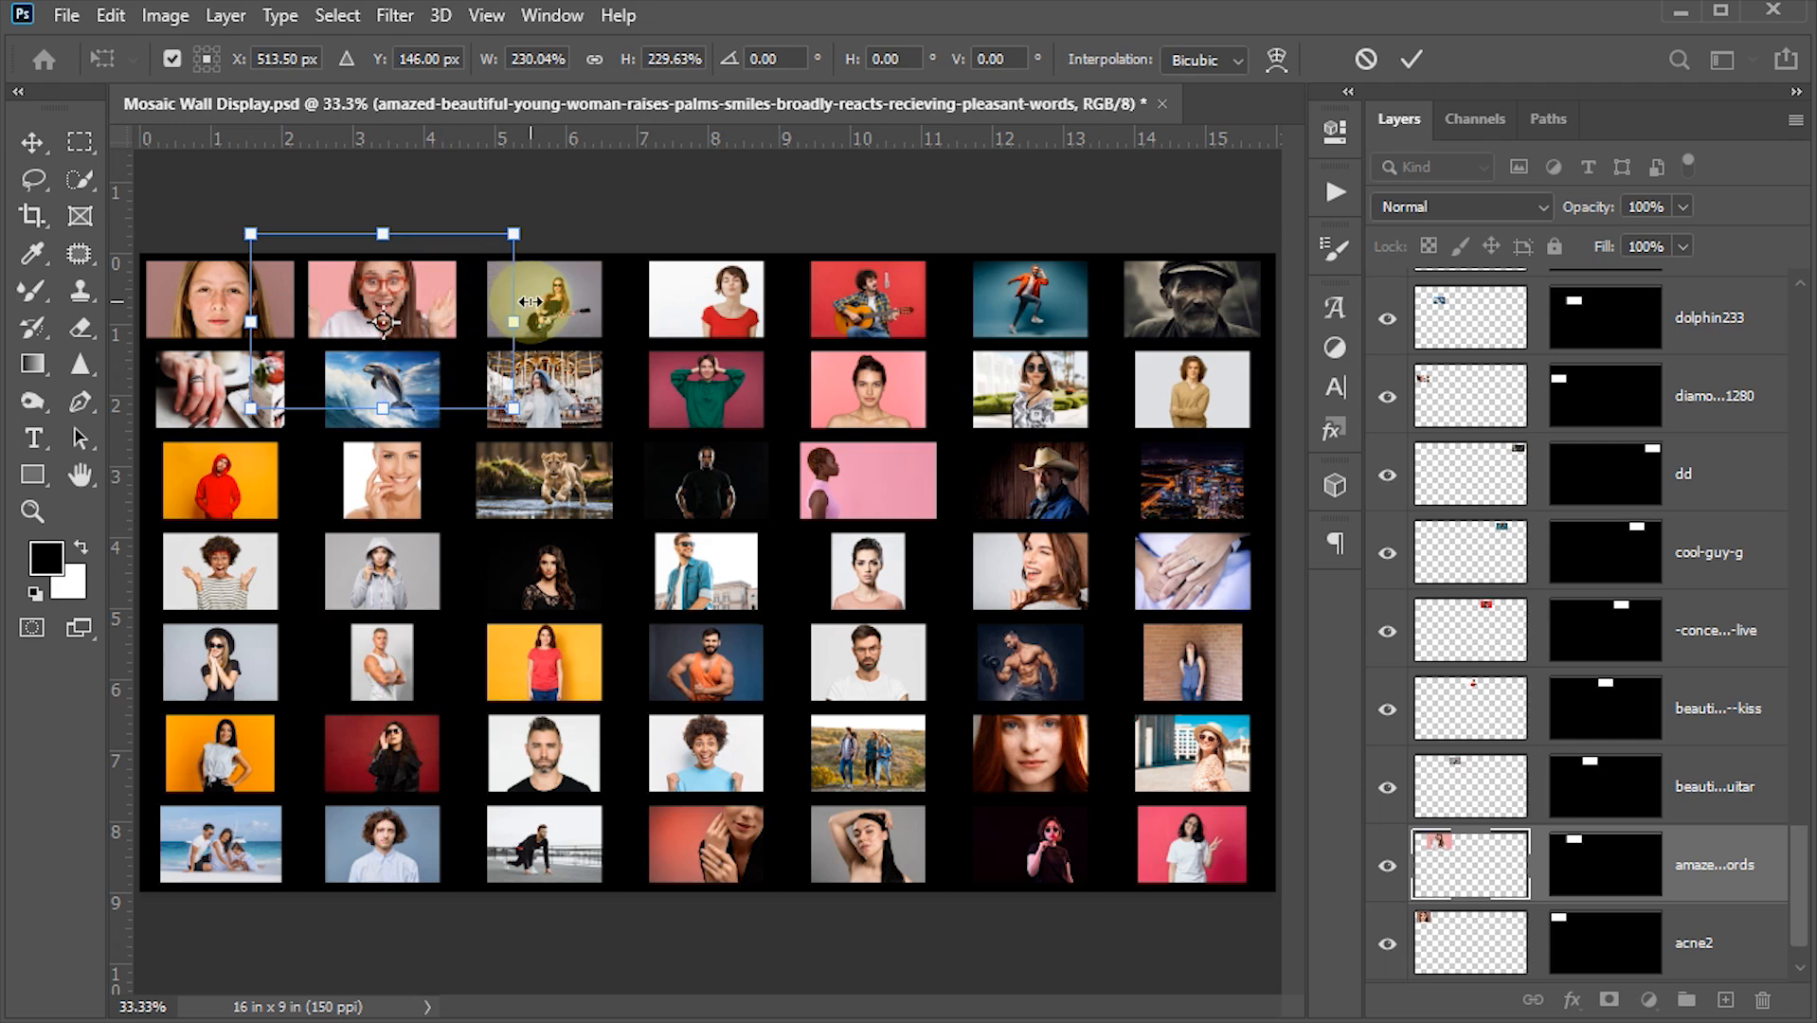
pyautogui.press('Return')
pyautogui.click(535, 313)
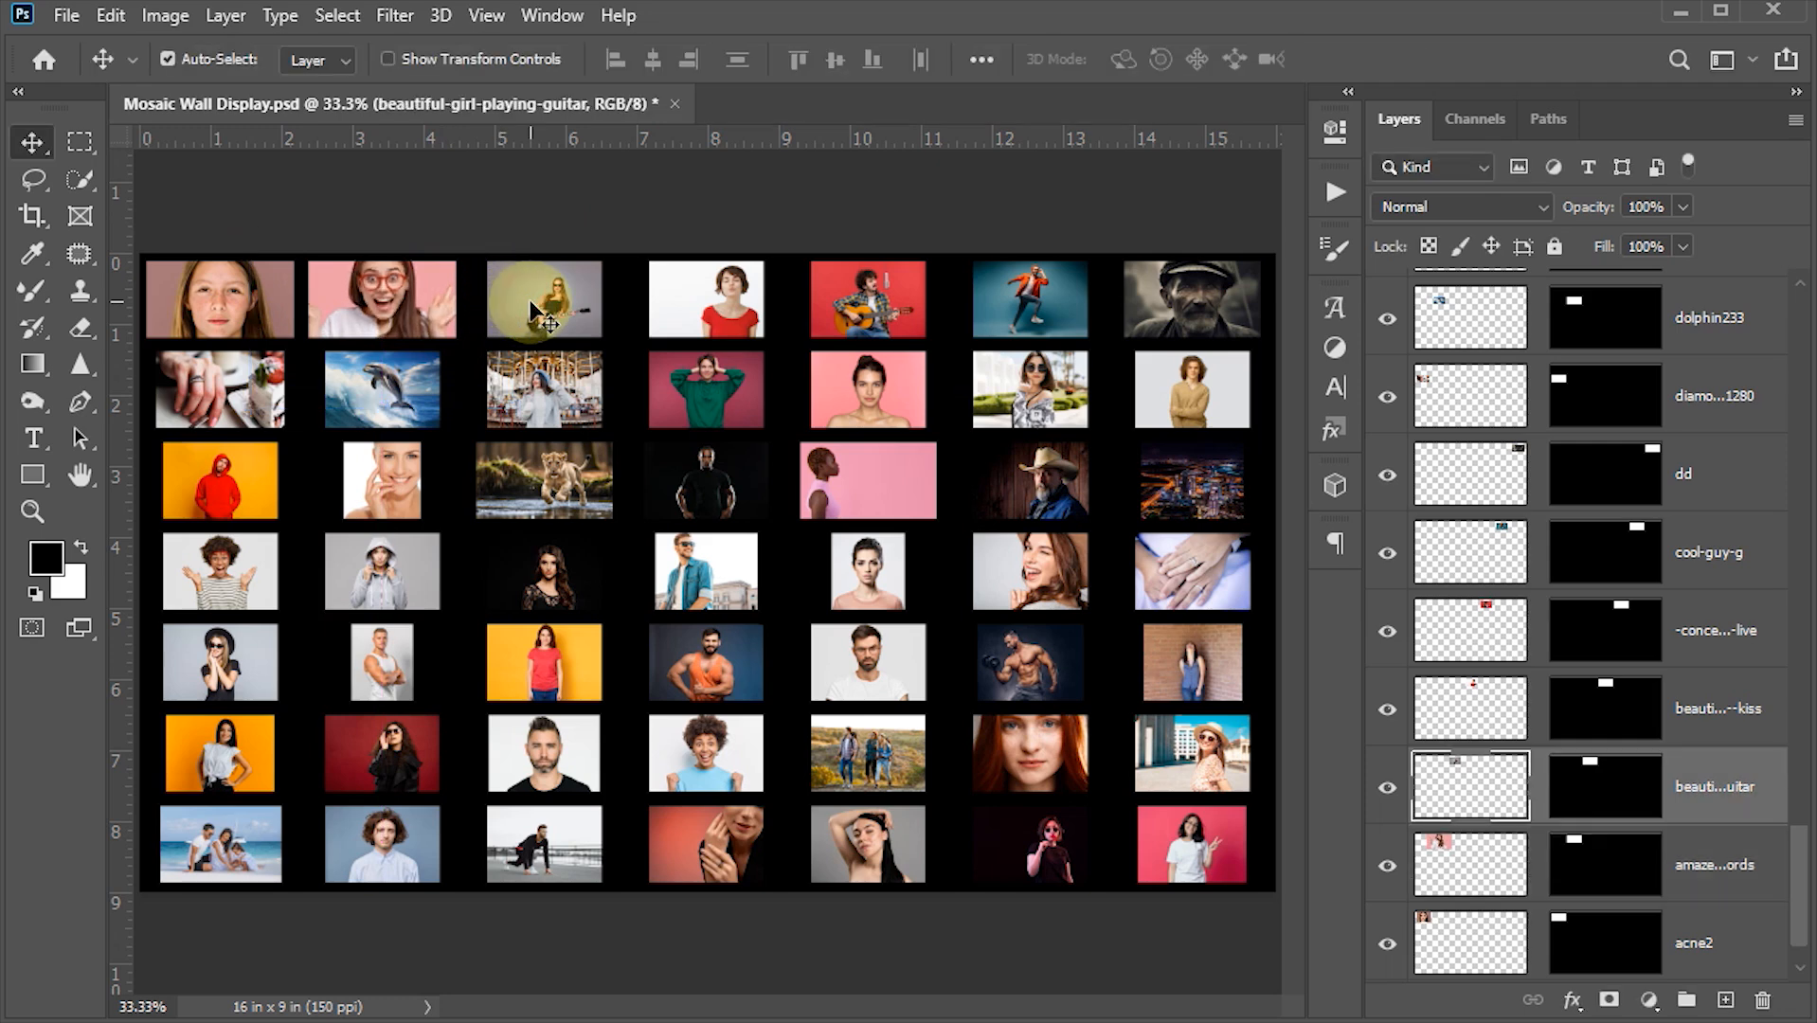
pyautogui.hotkey('ctrl', 't')
pyautogui.moveTo(606, 254); pyautogui.dragTo(666, 208)
pyautogui.moveTo(588, 288); pyautogui.dragTo(586, 303)
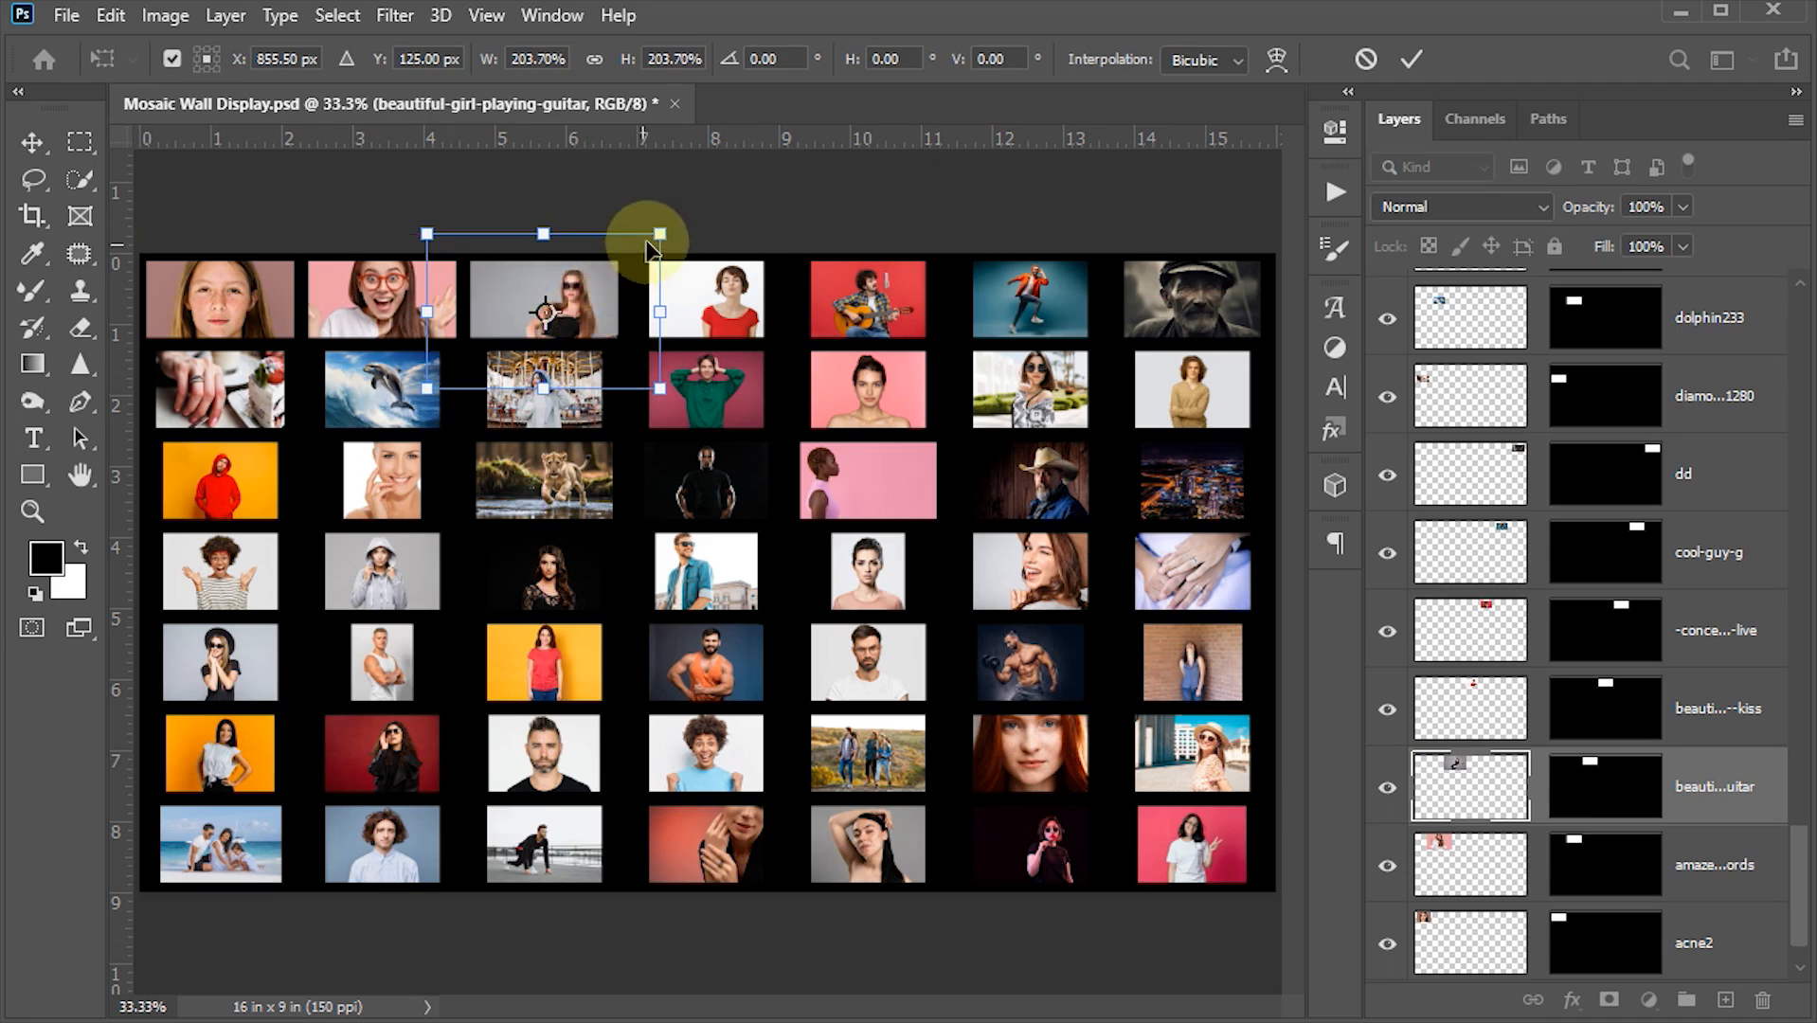
pyautogui.moveTo(653, 238); pyautogui.dragTo(742, 183)
pyautogui.moveTo(626, 272); pyautogui.dragTo(603, 278)
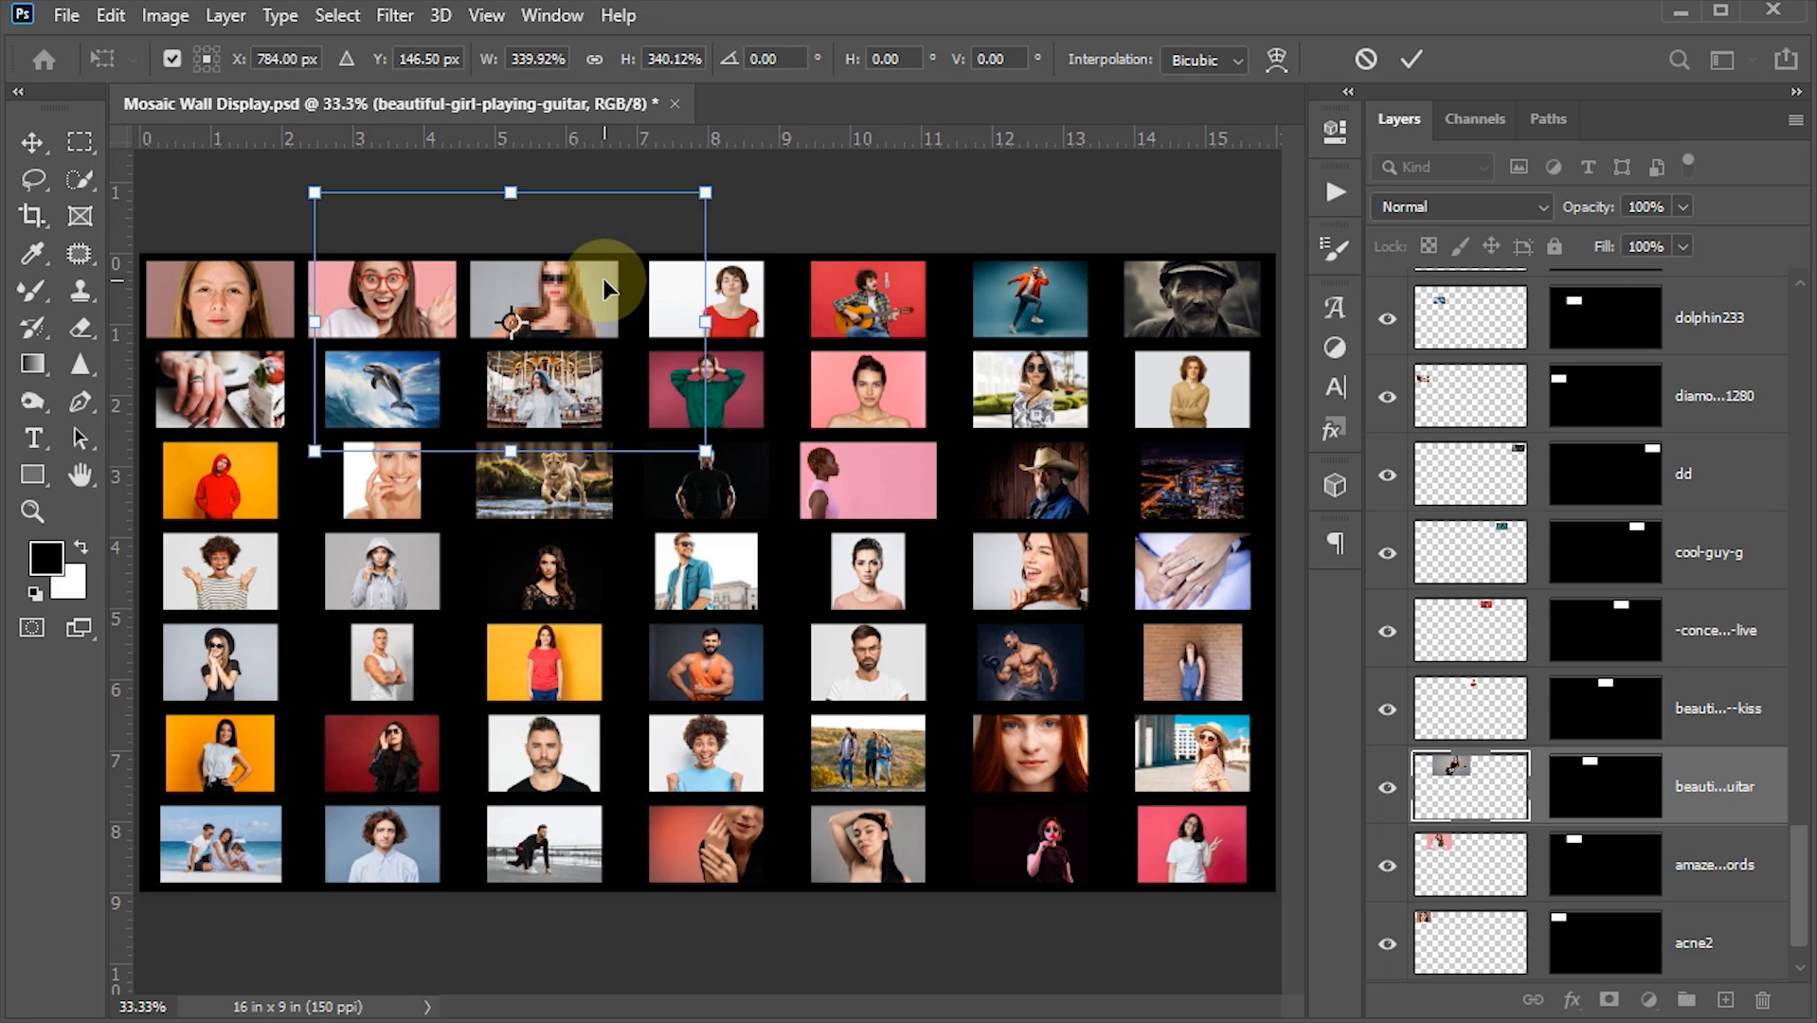
pyautogui.press('Return')
# - Scale up the remaining photos of the top row to fill their cells
pyautogui.click(683, 318)
pyautogui.hotkey('ctrl', 't')
pyautogui.moveTo(763, 261); pyautogui.dragTo(848, 205)
pyautogui.moveTo(780, 284); pyautogui.dragTo(741, 284)
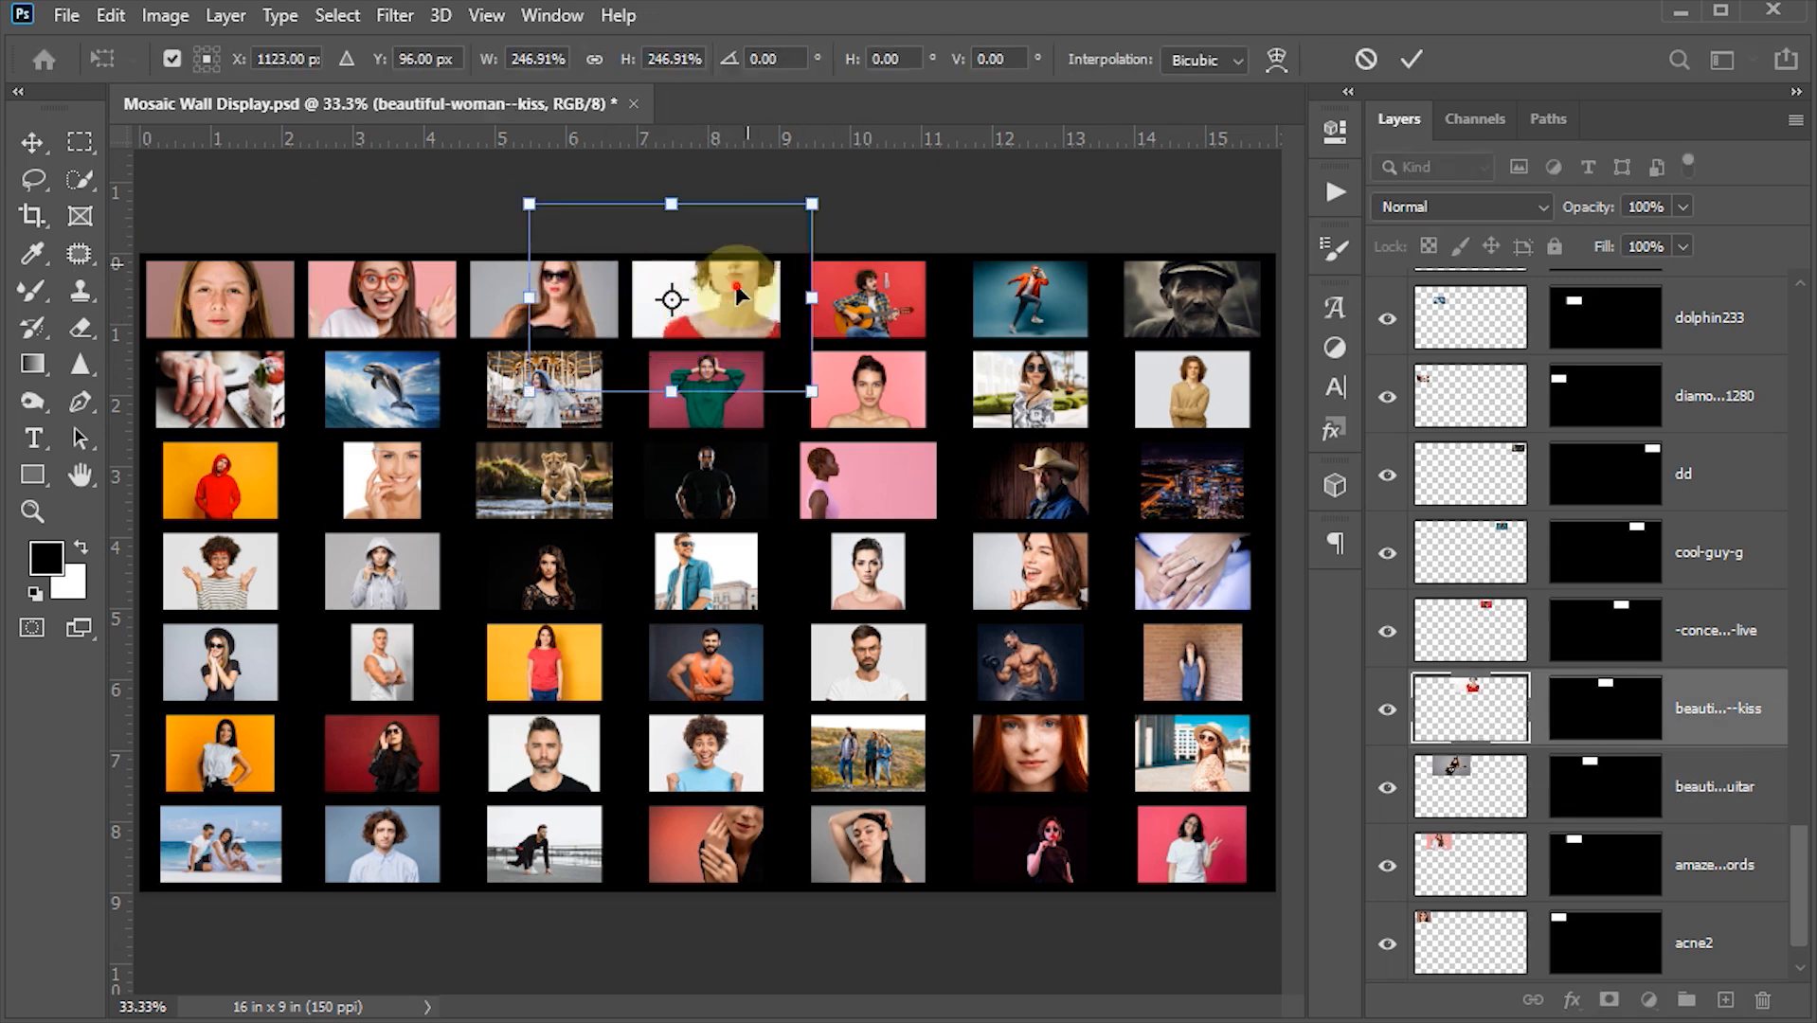
pyautogui.press('Return')
pyautogui.click(867, 302)
pyautogui.hotkey('ctrl', 't')
pyautogui.moveTo(926, 259); pyautogui.dragTo(976, 210)
pyautogui.moveTo(1217, 305); pyautogui.dragTo(1209, 305)
pyautogui.press('Return')
# - Enlarge the right-hand photos of the second row to fill their cells
pyautogui.click(1201, 393)
pyautogui.hotkey('ctrl', 't')
pyautogui.moveTo(1250, 351); pyautogui.dragTo(1326, 299)
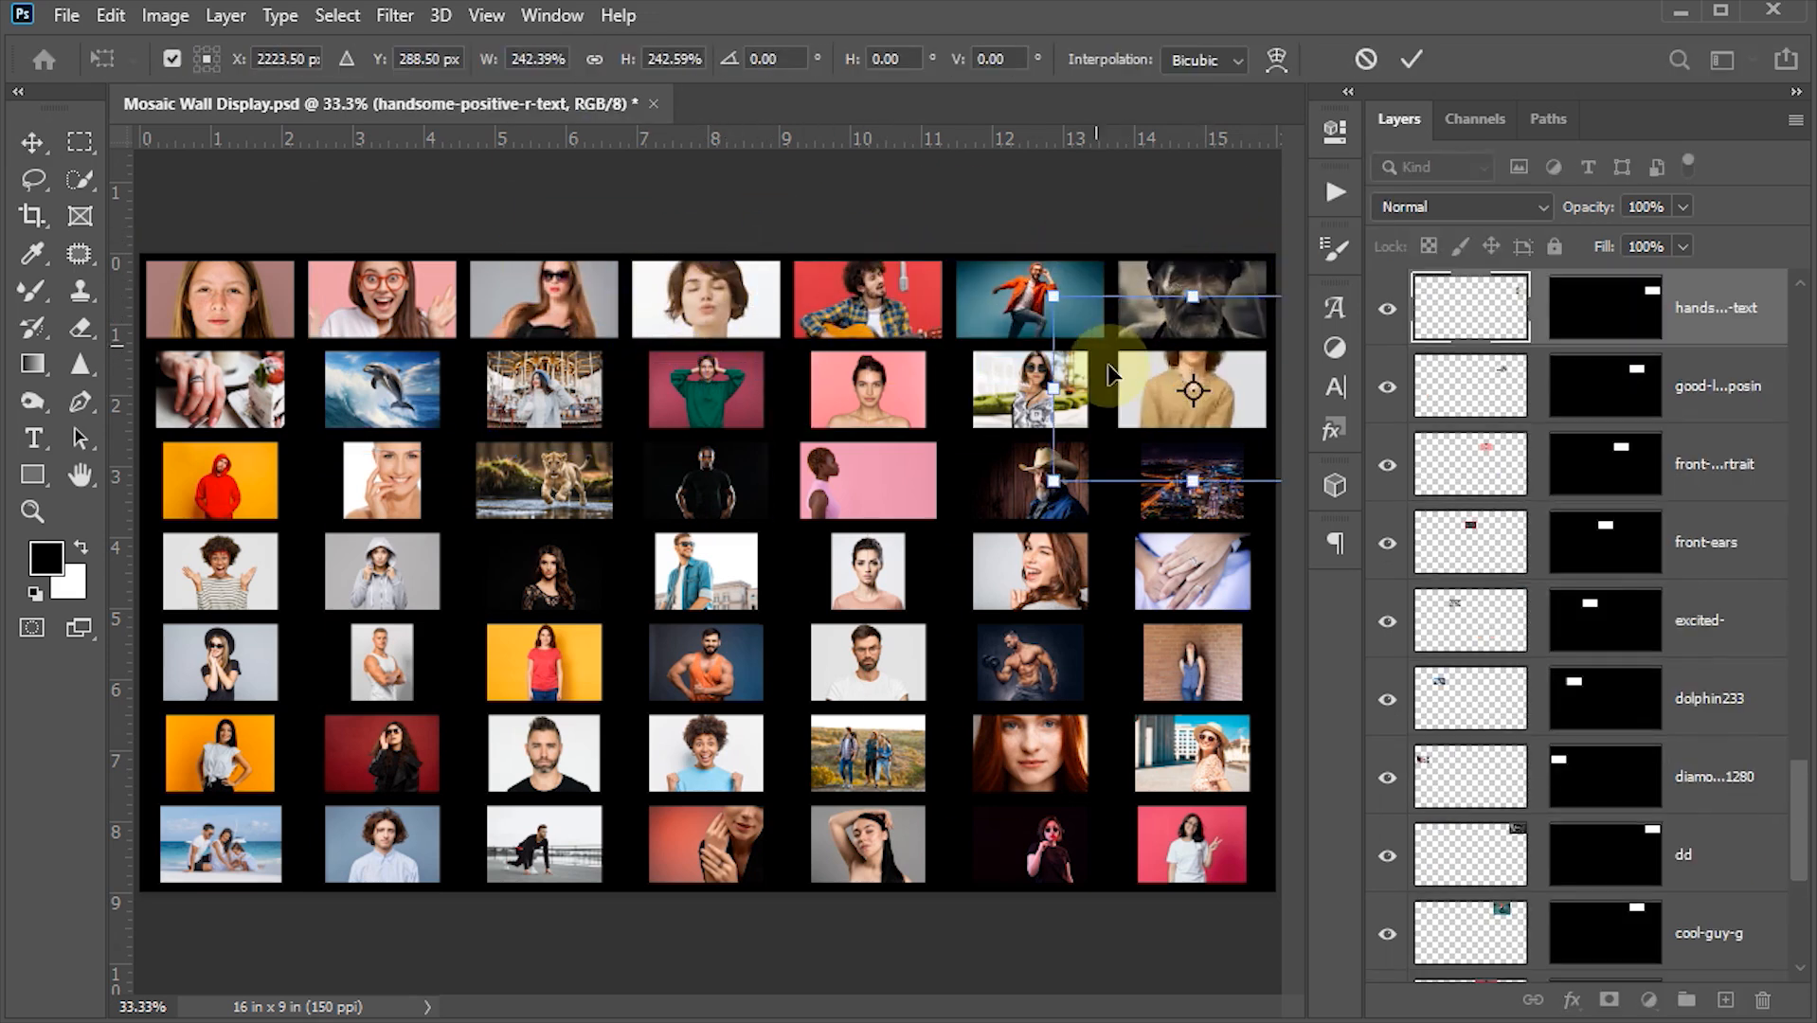
pyautogui.moveTo(1195, 378); pyautogui.dragTo(1196, 426)
pyautogui.press('Return')
pyautogui.click(1038, 389)
pyautogui.moveTo(767, 380); pyautogui.dragTo(767, 401)
pyautogui.press('Return')
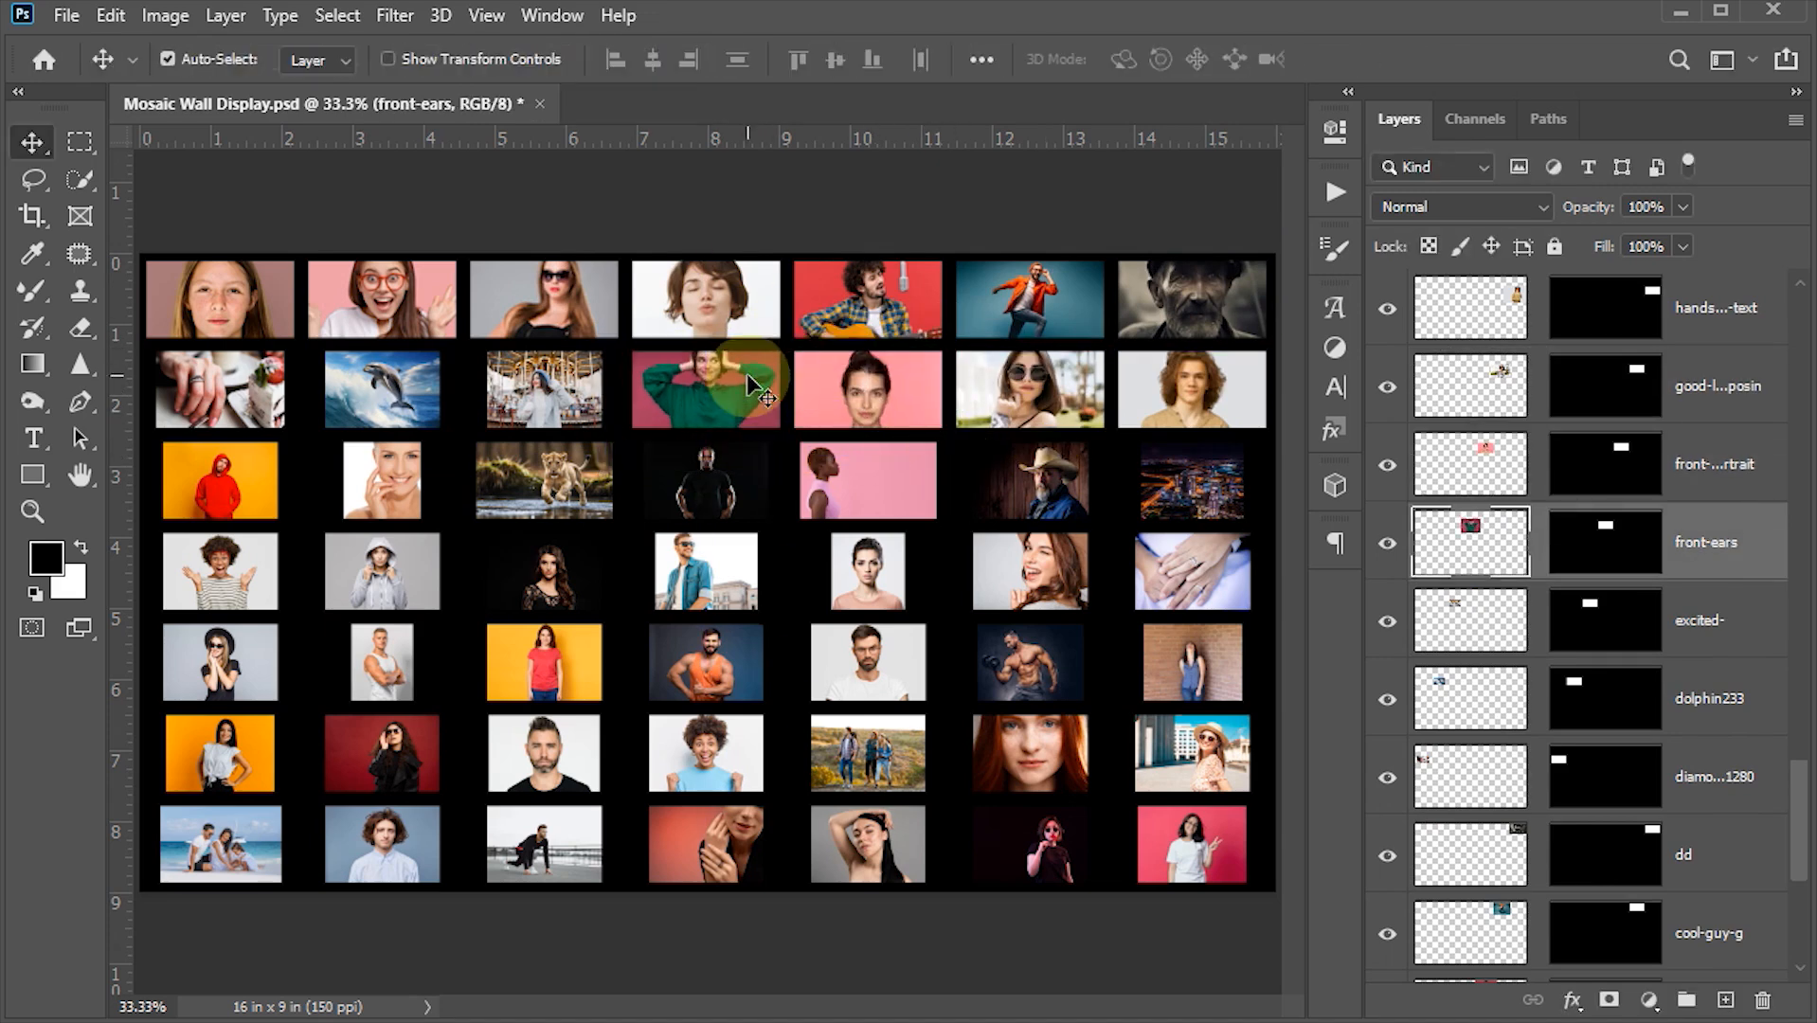
# - Enlarge the middle photos of the second row to fill their cells
pyautogui.click(544, 388)
pyautogui.hotkey('ctrl', 't')
pyautogui.moveTo(602, 352); pyautogui.dragTo(622, 337)
pyautogui.press('Return')
pyautogui.click(389, 388)
pyautogui.hotkey('ctrl', 't')
pyautogui.press('Return')
# - Enlarge the fourth and fifth photos of the third row to fill their cells
pyautogui.click(554, 482)
pyautogui.hotkey('ctrl', 't')
pyautogui.moveTo(613, 436); pyautogui.dragTo(629, 426)
pyautogui.press('Return')
pyautogui.click(708, 482)
# - Enlarge the second and third photos of the fourth row to fill their cells
pyautogui.hotkey('ctrl', 't')
pyautogui.moveTo(768, 439); pyautogui.dragTo(782, 427)
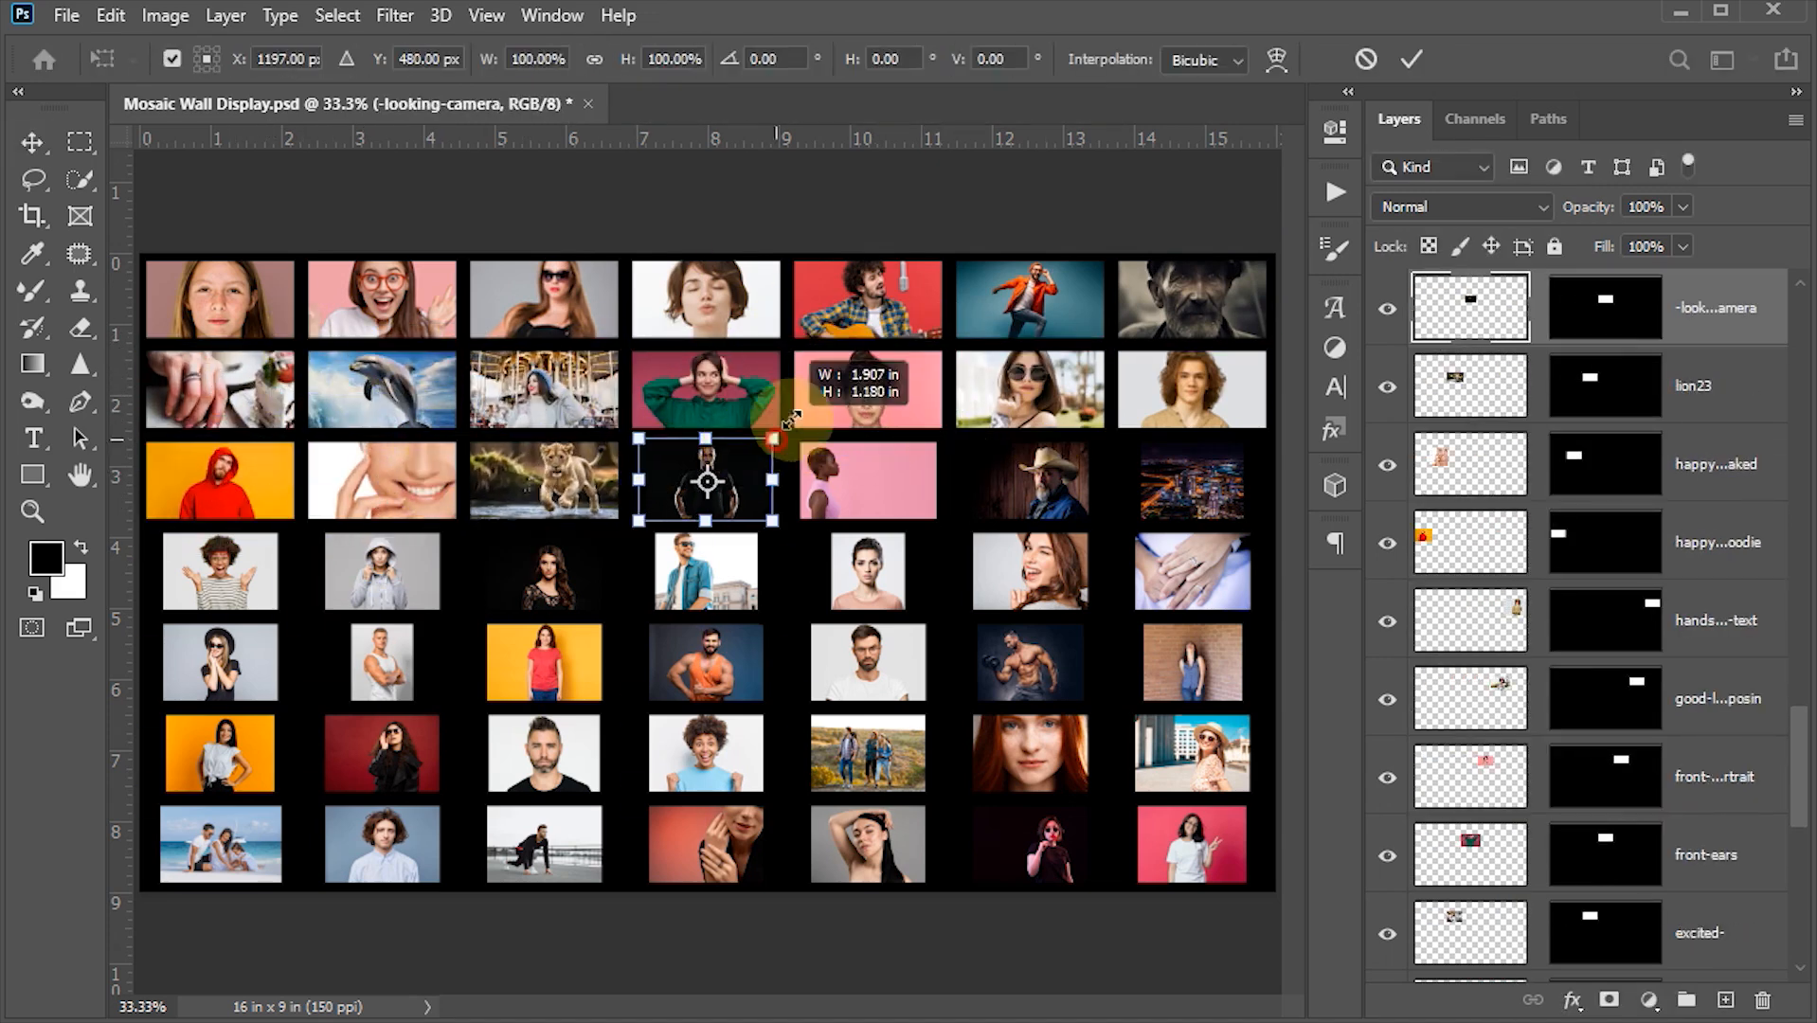
pyautogui.press('Return')
pyautogui.click(382, 573)
# - Enlarge the undersized photos of the fifth row to fill their cells
pyautogui.hotkey('ctrl', 't')
pyautogui.moveTo(440, 532); pyautogui.dragTo(470, 512)
pyautogui.press('Return')
pyautogui.click(547, 573)
pyautogui.hotkey('ctrl', 't')
pyautogui.moveTo(601, 532); pyautogui.dragTo(646, 504)
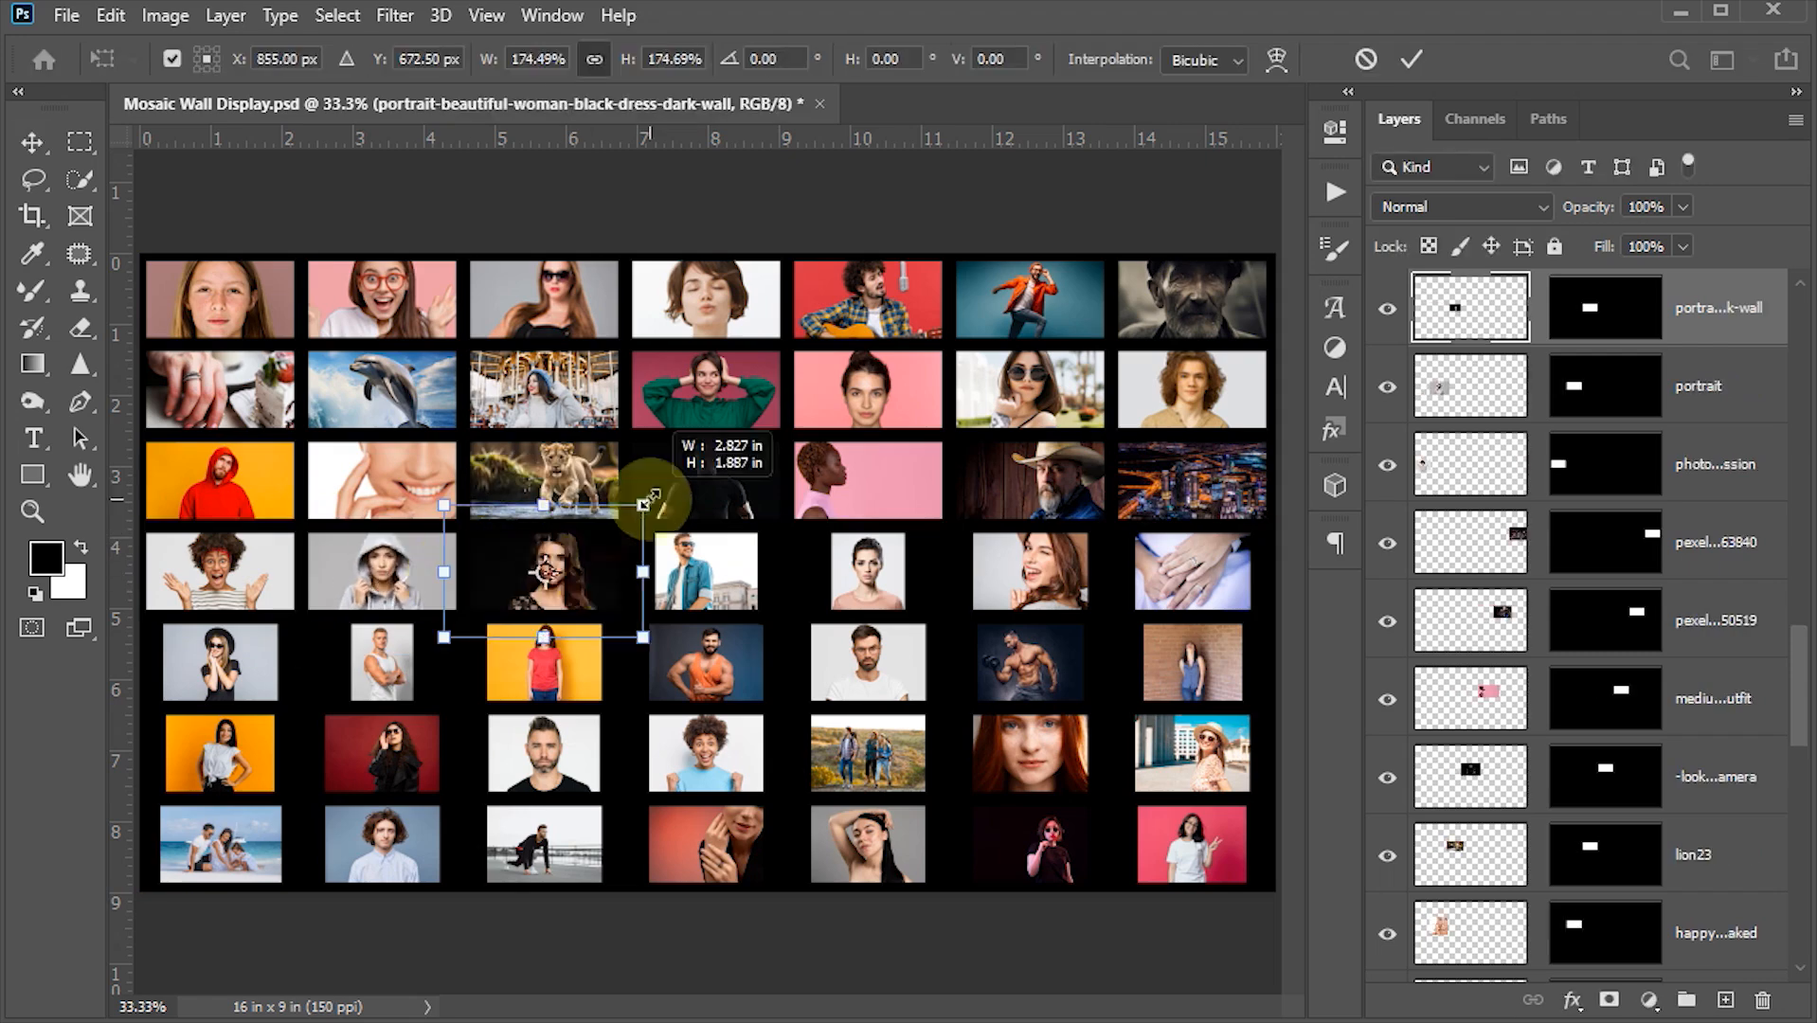
pyautogui.press('Return')
pyautogui.keyDown('ctrl'); pyautogui.click(382, 672); pyautogui.keyUp('ctrl')
pyautogui.hotkey('ctrl', 't')
pyautogui.moveTo(413, 624); pyautogui.dragTo(477, 548)
pyautogui.moveTo(433, 628); pyautogui.dragTo(433, 681)
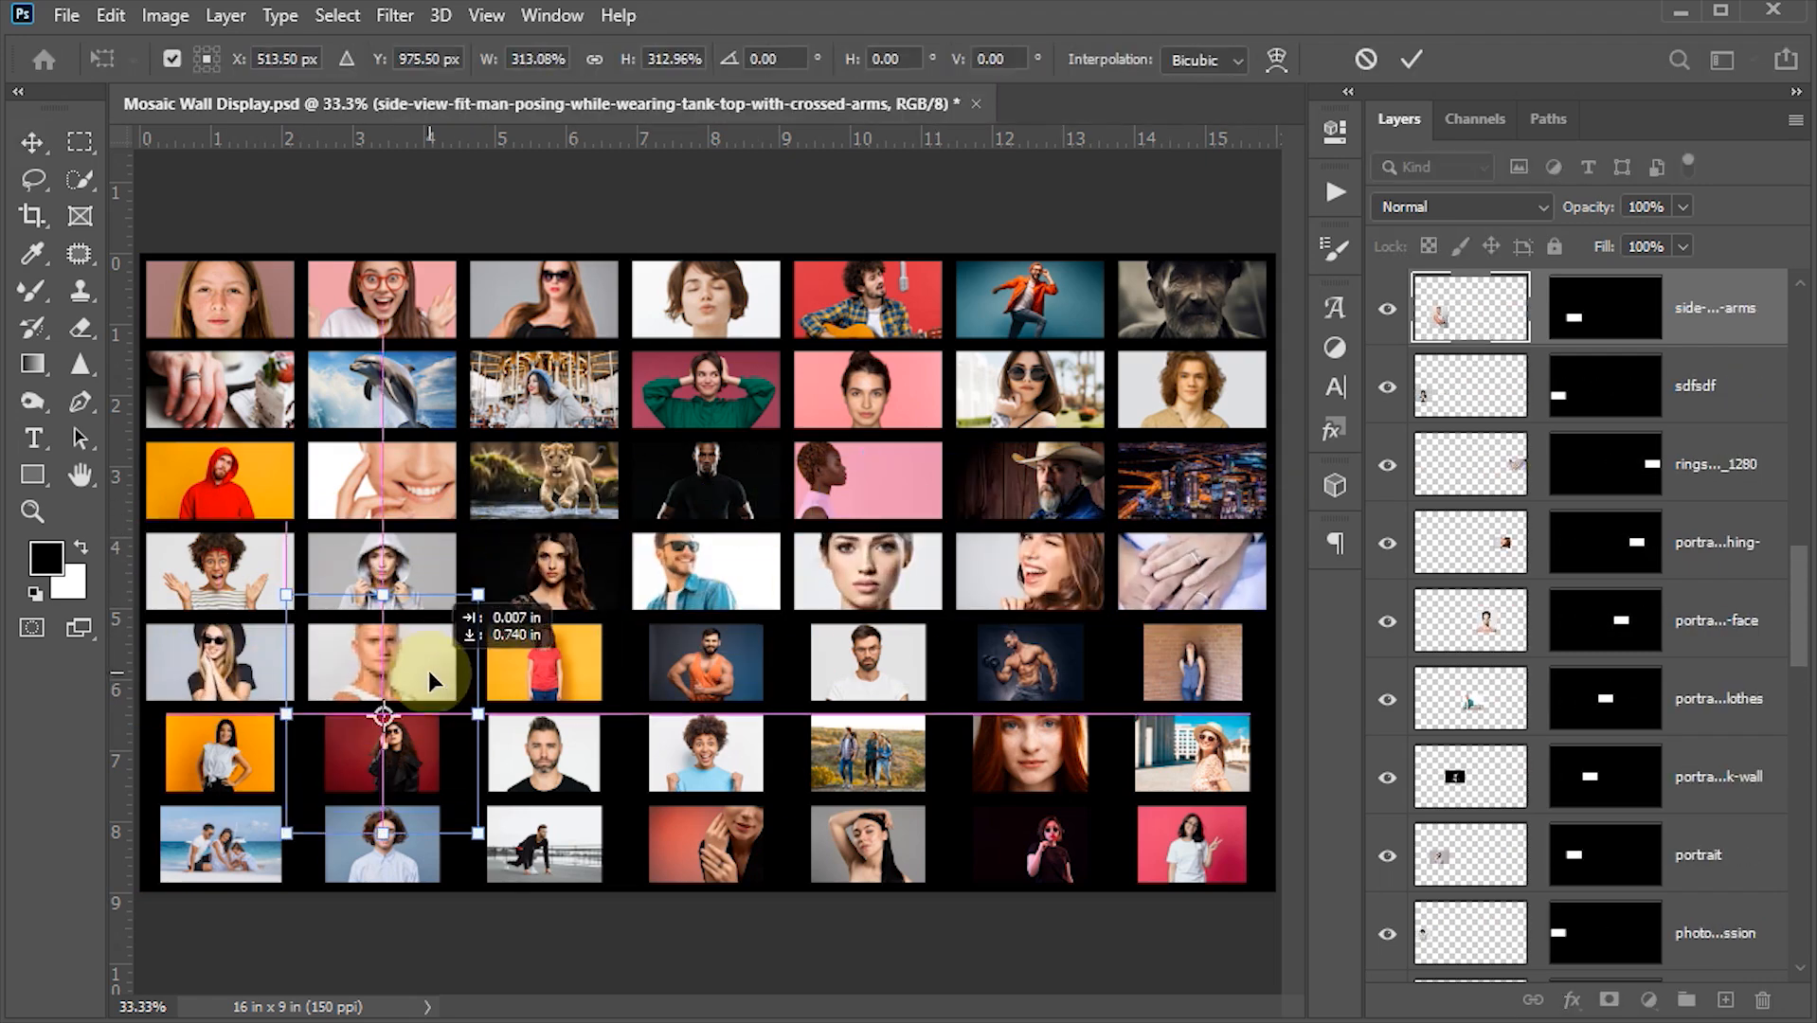
pyautogui.press('Return')
pyautogui.keyDown('ctrl'); pyautogui.click(544, 669); pyautogui.keyUp('ctrl')
pyautogui.hotkey('ctrl', 't')
# - Enlarge the first and last photos of the sixth row to fill their cells
pyautogui.hotkey('ctrl', 't')
pyautogui.moveTo(1242, 617); pyautogui.dragTo(1271, 592)
pyautogui.press('Return')
pyautogui.keyDown('ctrl'); pyautogui.click(1190, 755); pyautogui.keyUp('ctrl')
pyautogui.hotkey('ctrl', 't')
pyautogui.moveTo(1250, 715); pyautogui.dragTo(1275, 698)
pyautogui.press('Return')
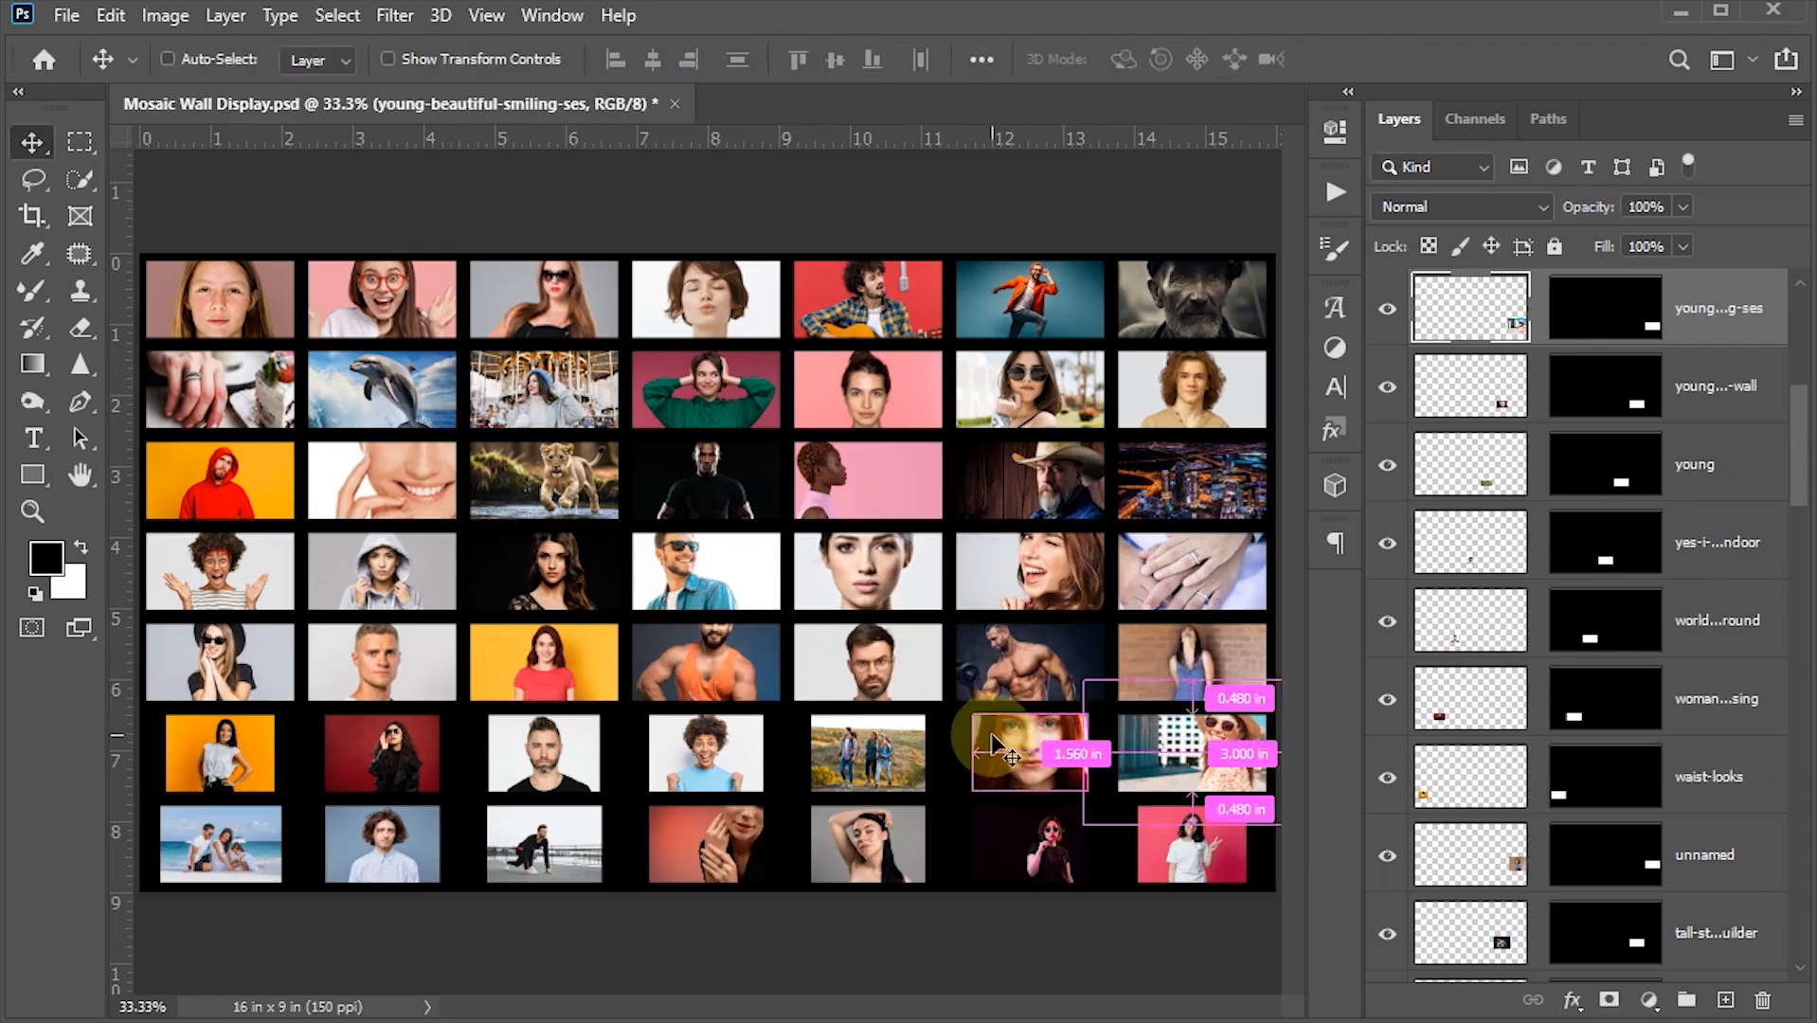
pyautogui.keyDown('ctrl'); pyautogui.click(1023, 753); pyautogui.keyUp('ctrl')
pyautogui.click(254, 744)
# - Enlarge the remaining bottom-row photos to fill their cells and save the document
pyautogui.hotkey('ctrl', 't')
pyautogui.moveTo(275, 716); pyautogui.dragTo(305, 692)
pyautogui.press('Return')
pyautogui.click(248, 842)
pyautogui.hotkey('ctrl', 't')
pyautogui.moveTo(282, 806); pyautogui.dragTo(325, 779)
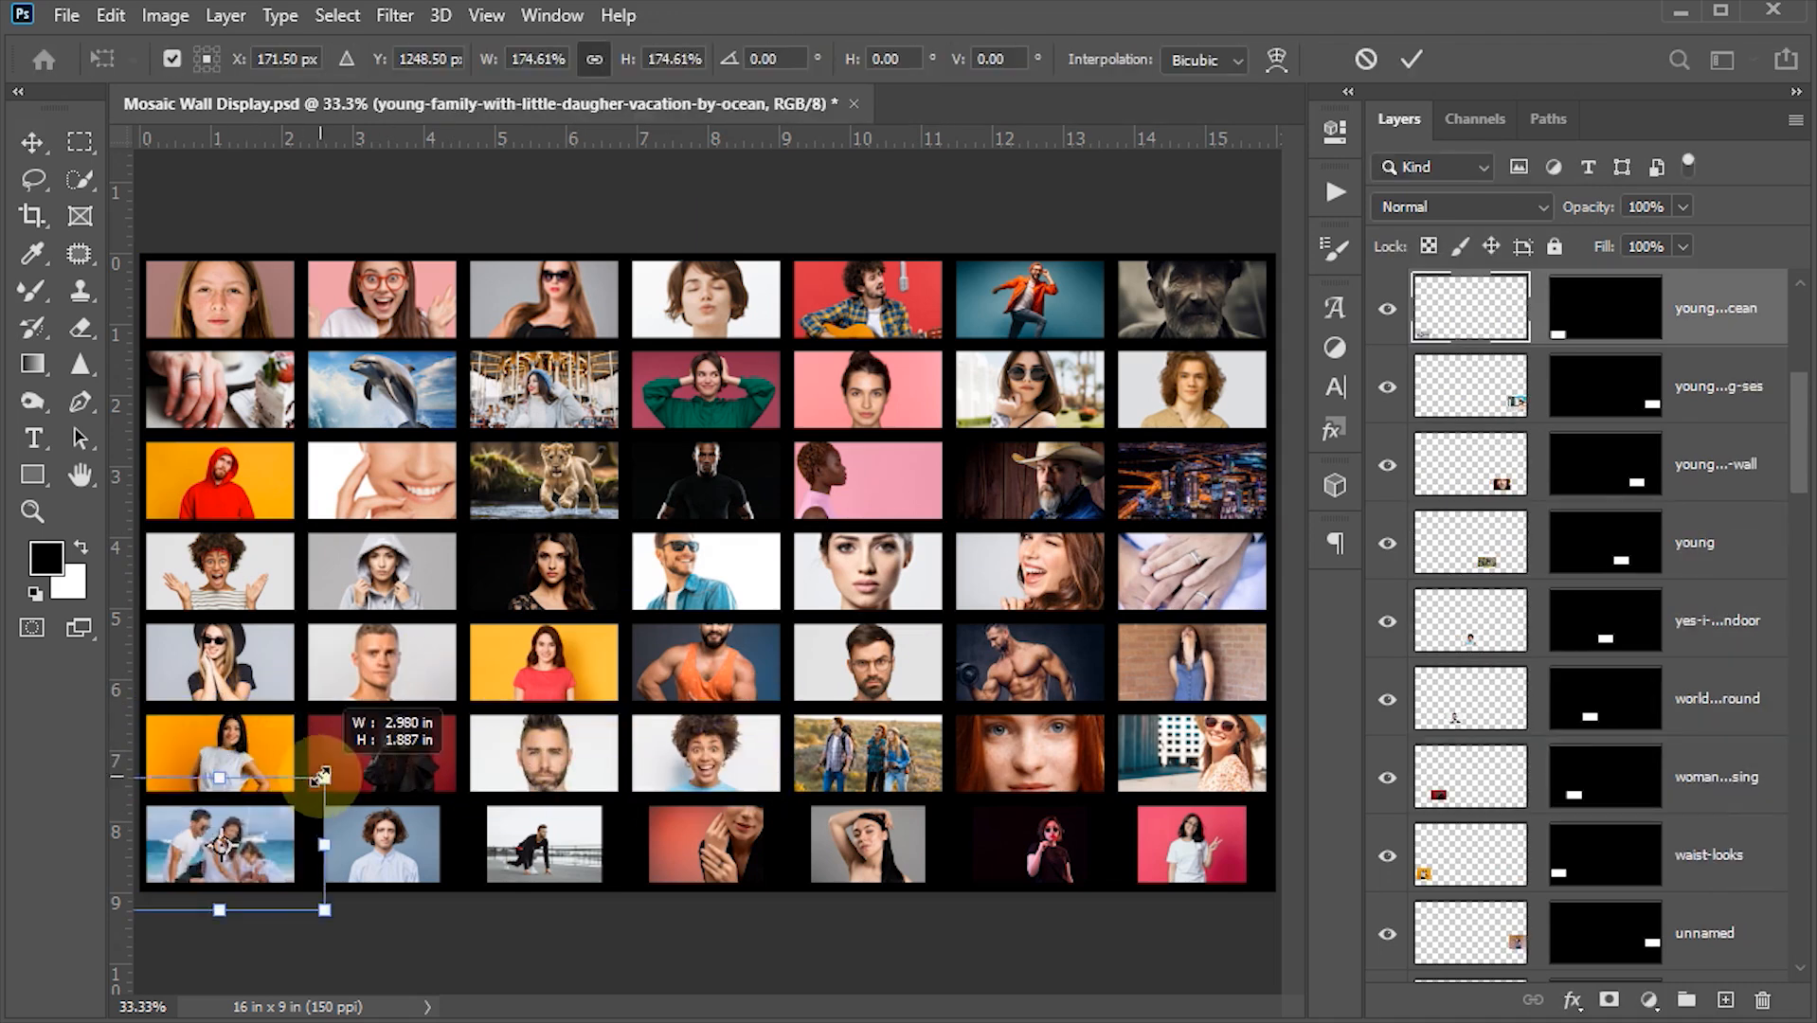
pyautogui.press('Return')
pyautogui.moveTo(1078, 857); pyautogui.dragTo(1077, 853)
pyautogui.press('Return')
pyautogui.keyDown('ctrl'); pyautogui.click(1189, 846); pyautogui.keyUp('ctrl')
pyautogui.hotkey('ctrl', 't')
pyautogui.moveTo(1247, 806); pyautogui.dragTo(1358, 730)
pyautogui.moveTo(1160, 838); pyautogui.dragTo(1148, 892)
pyautogui.press('Return')
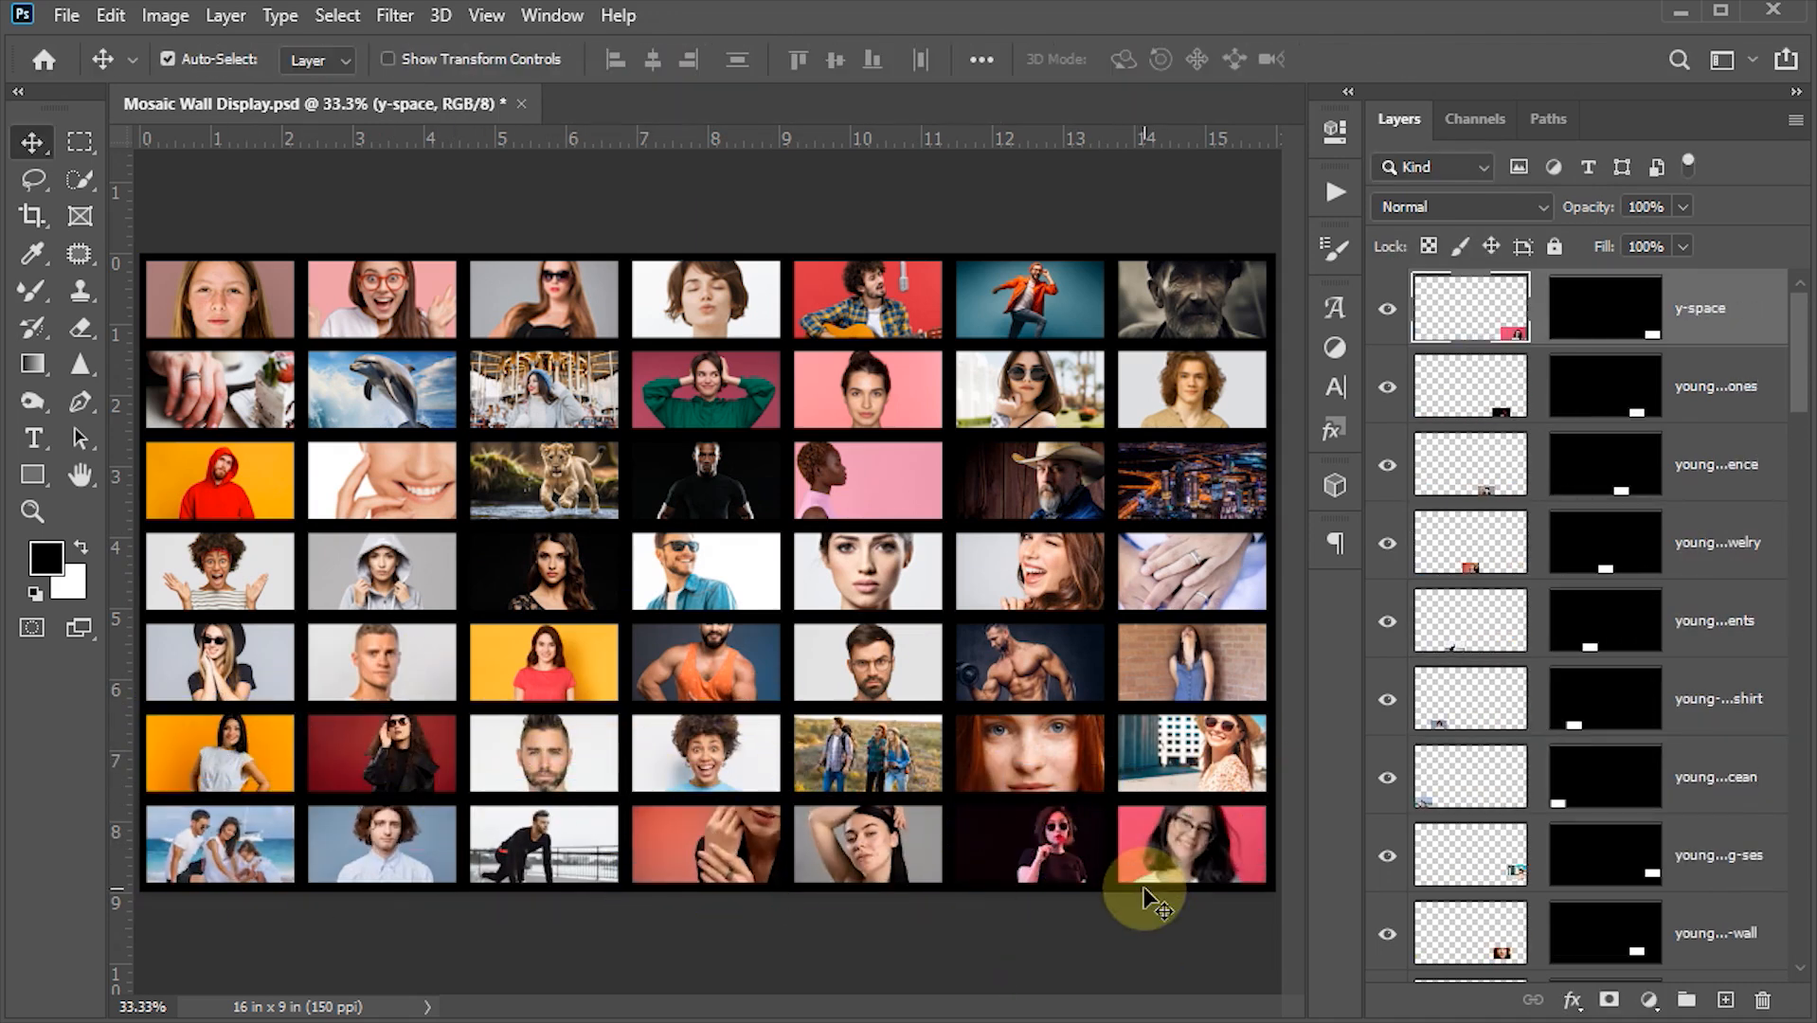
pyautogui.hotkey('ctrl', 's')
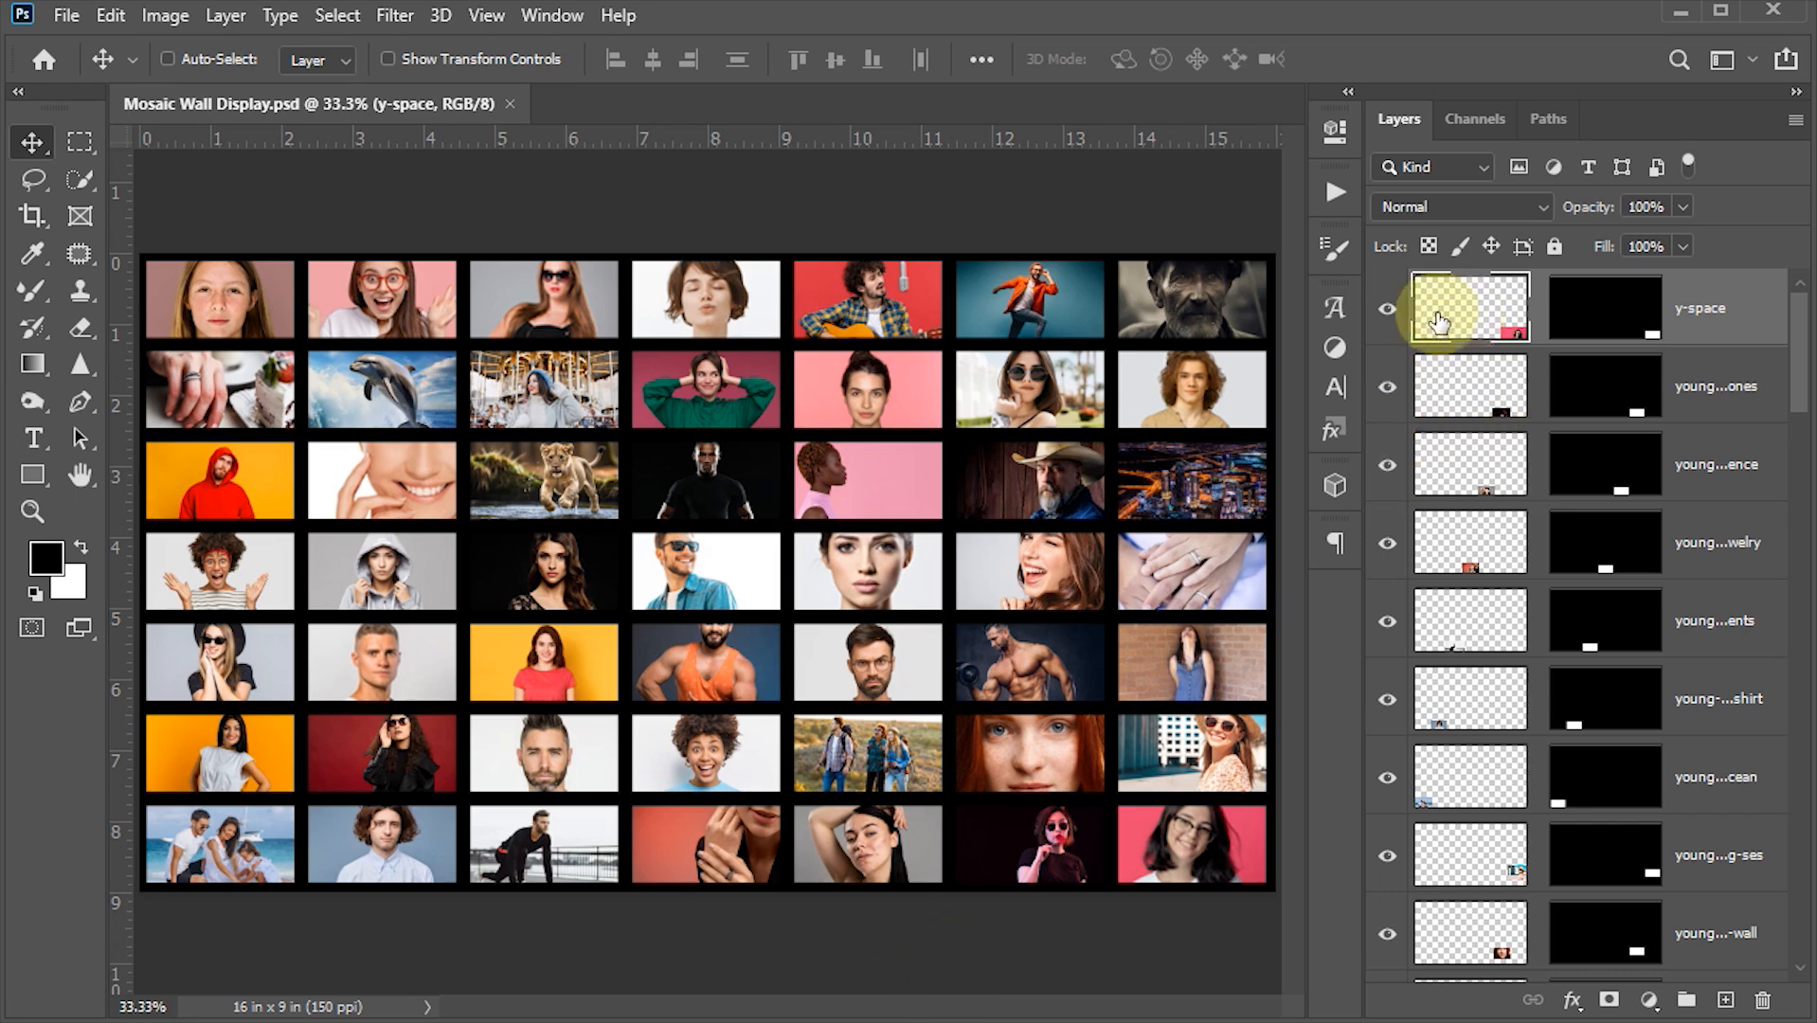
# - Select all the photo layers above the Background and group them together
pyautogui.scroll(-8, 1701, 757)
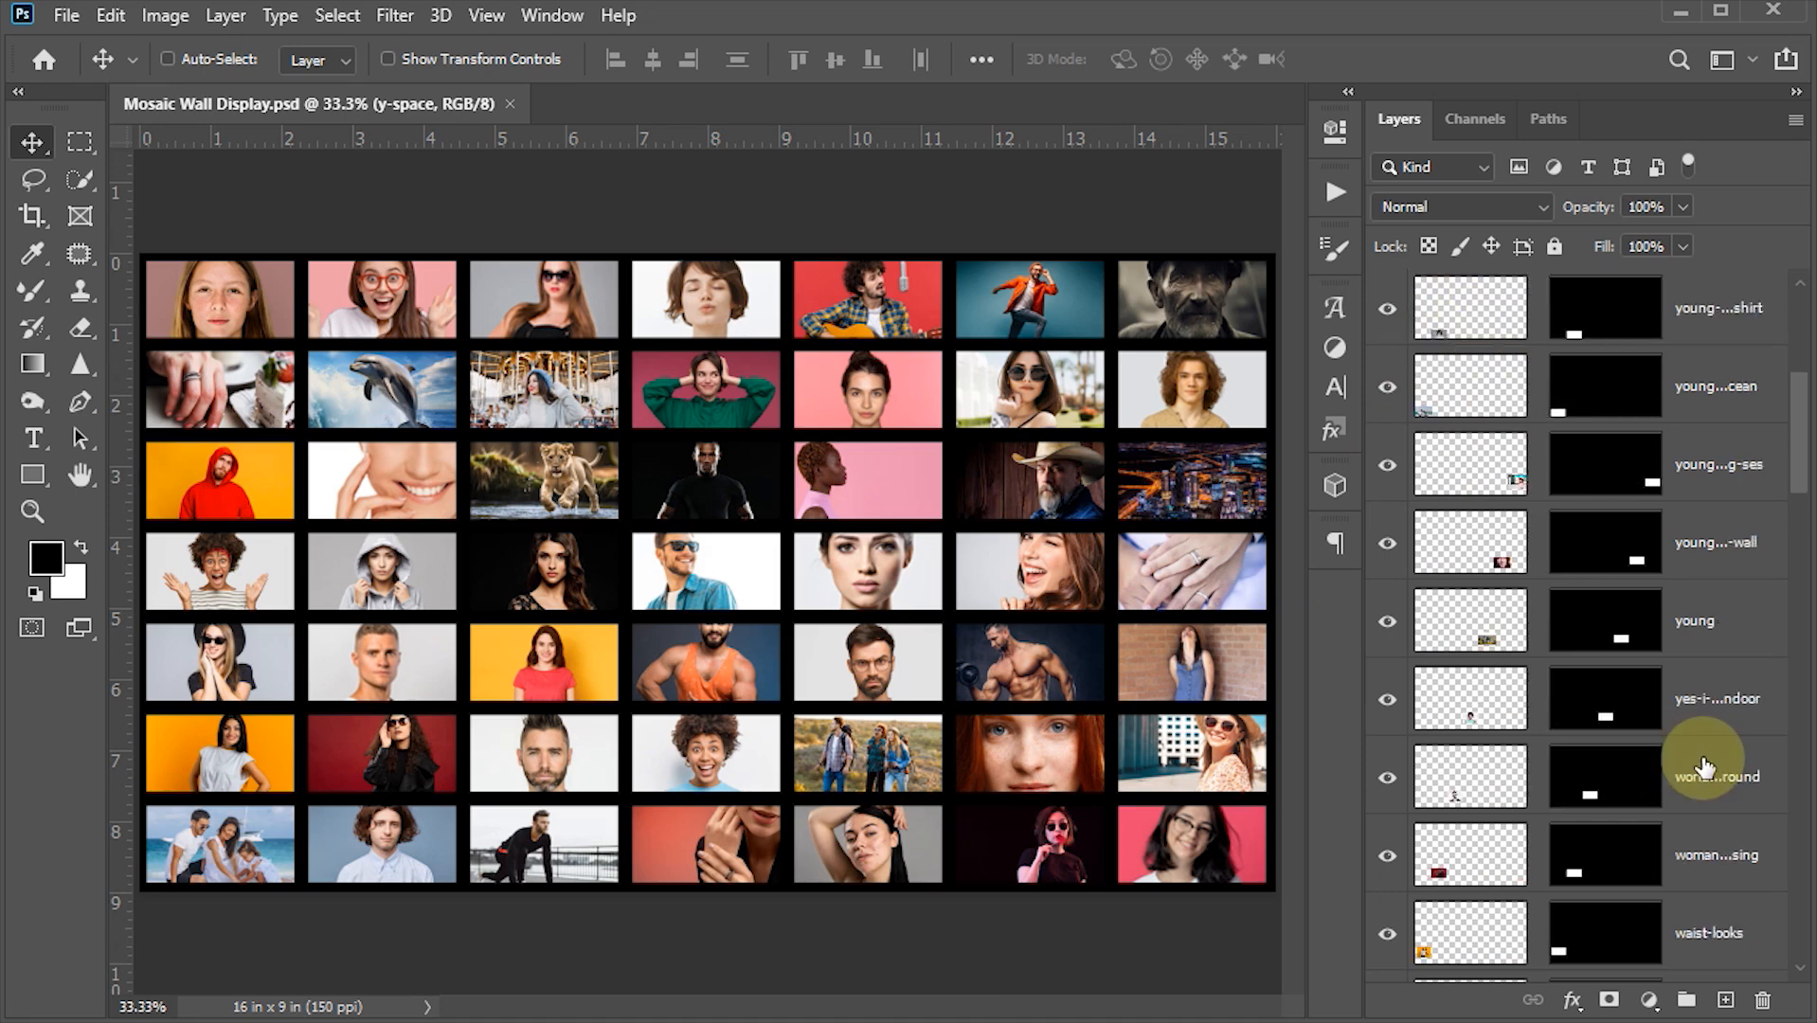
pyautogui.scroll(-6, 1700, 758)
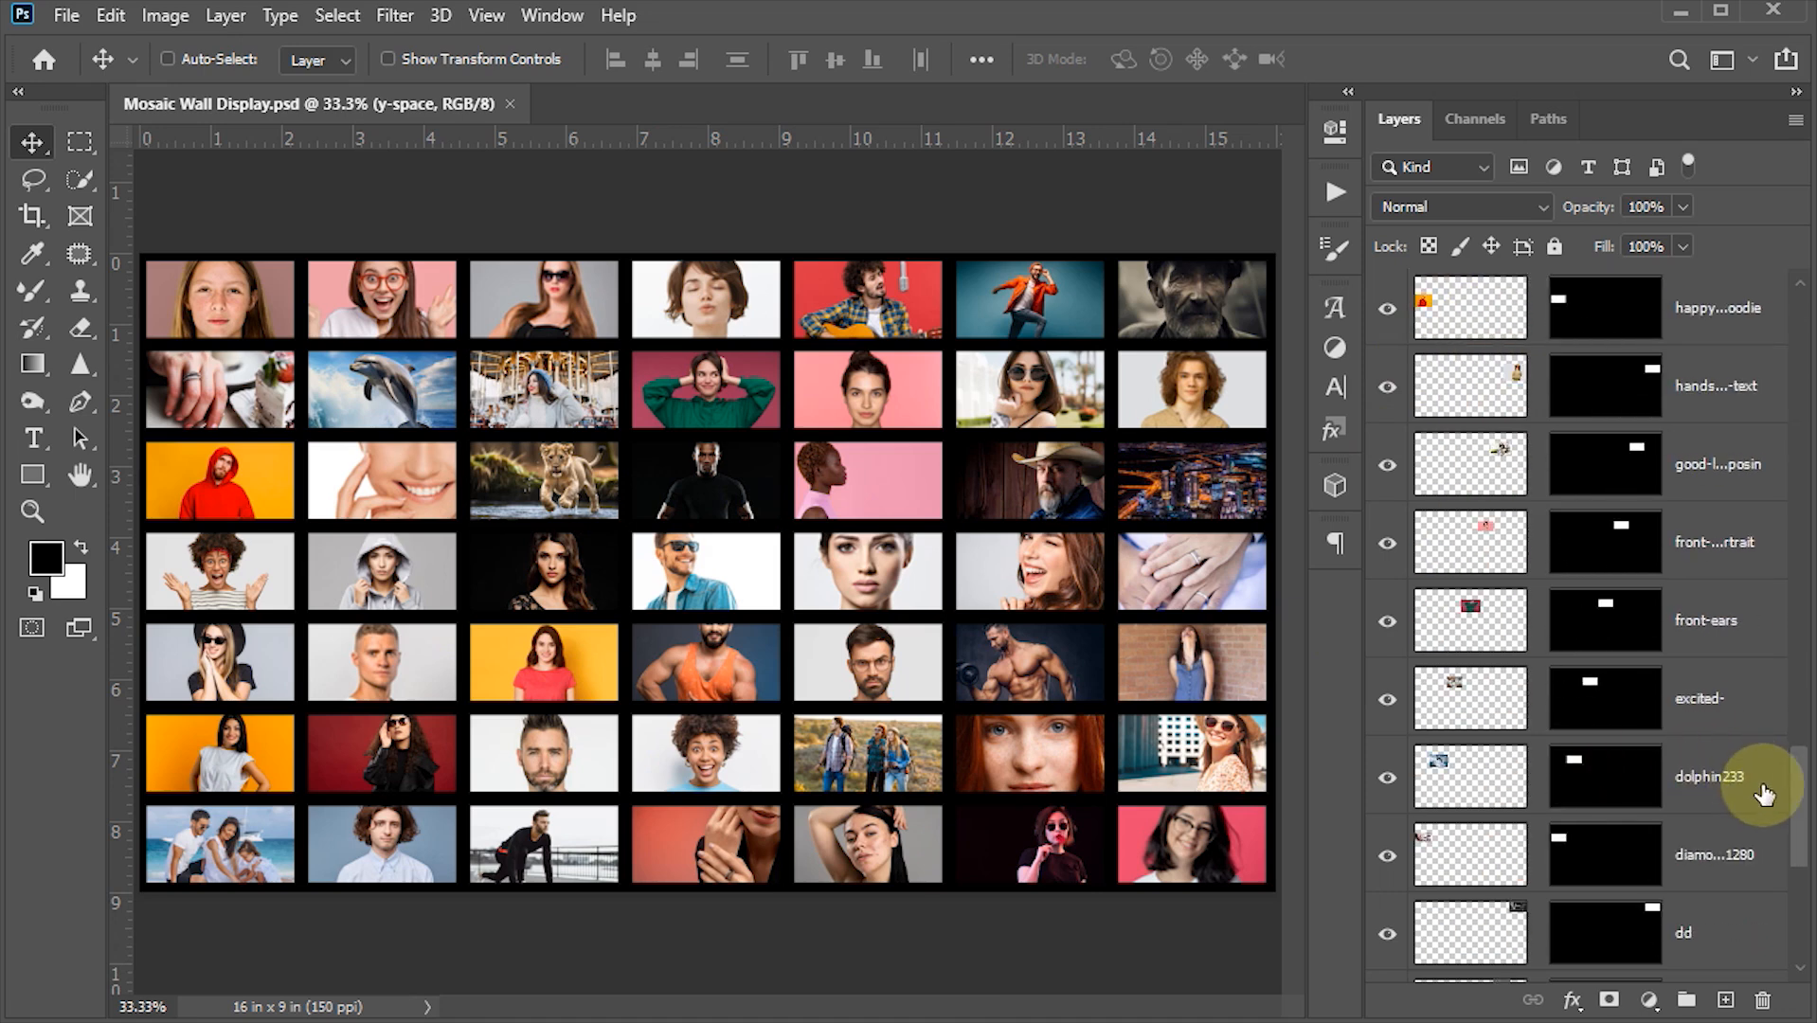
pyautogui.moveTo(1788, 782); pyautogui.dragTo(1757, 943)
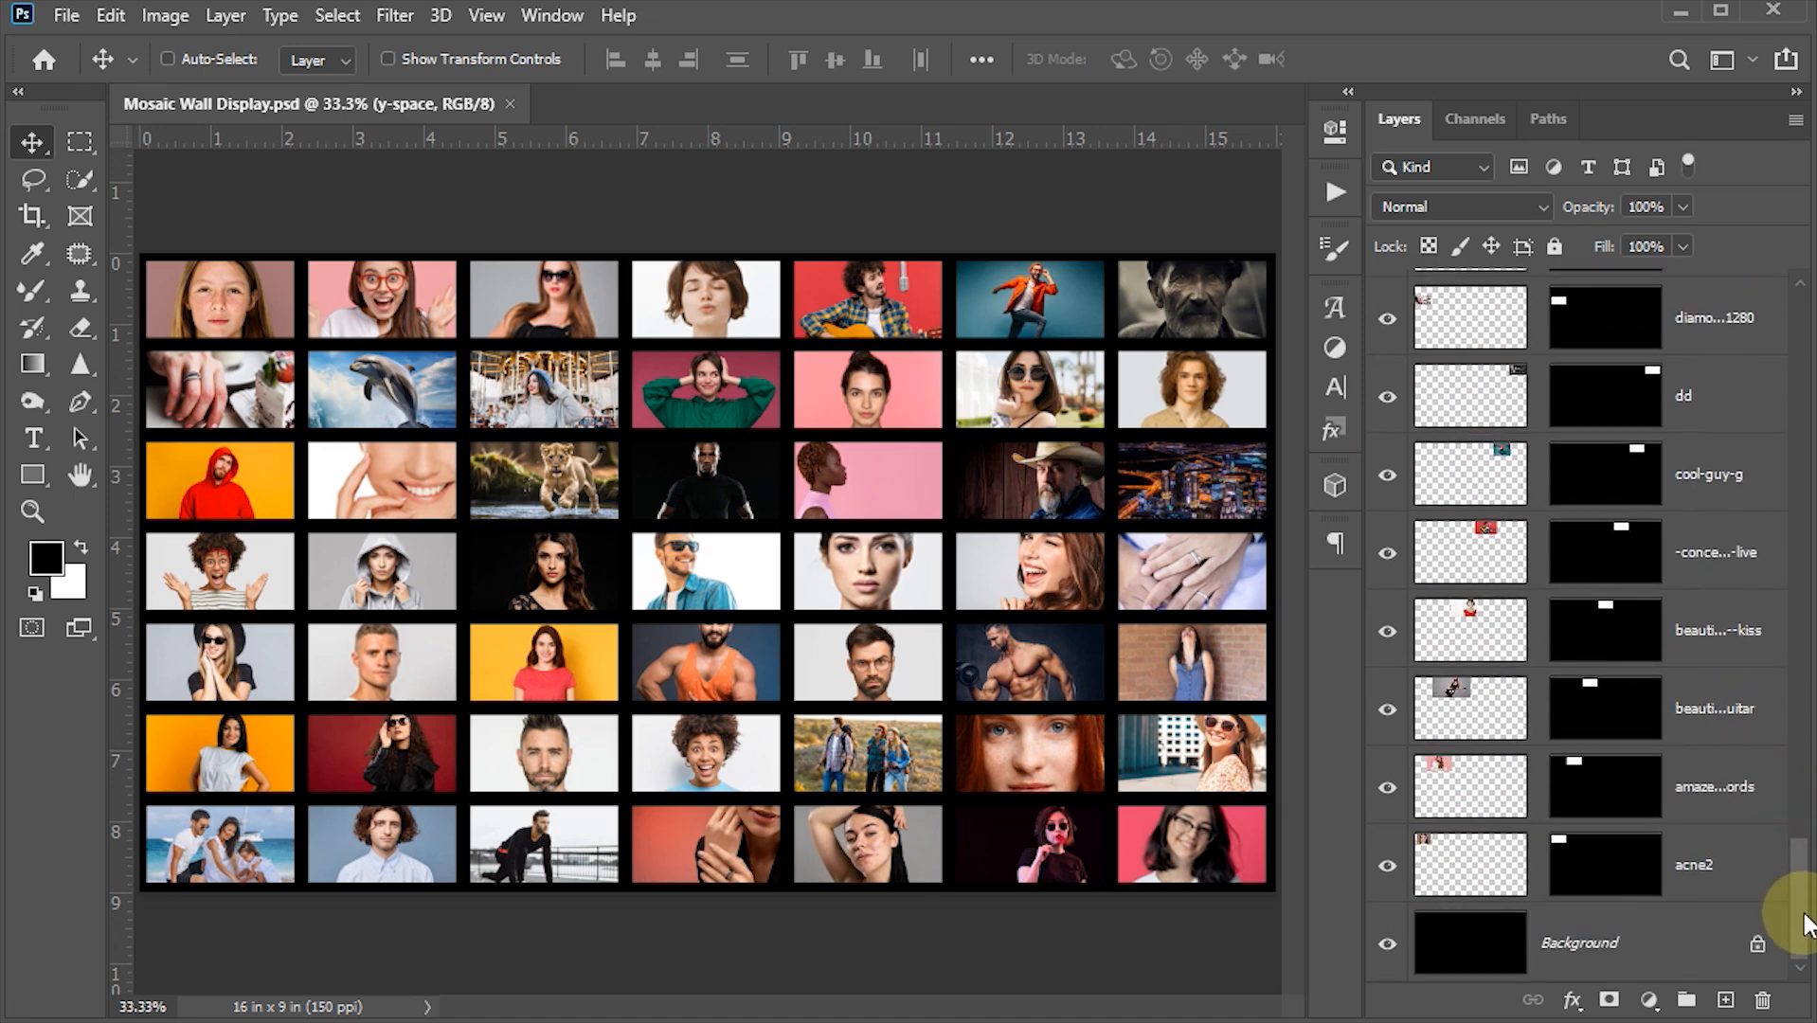
pyautogui.keyDown('shift'); pyautogui.click(1477, 862); pyautogui.keyUp('shift')
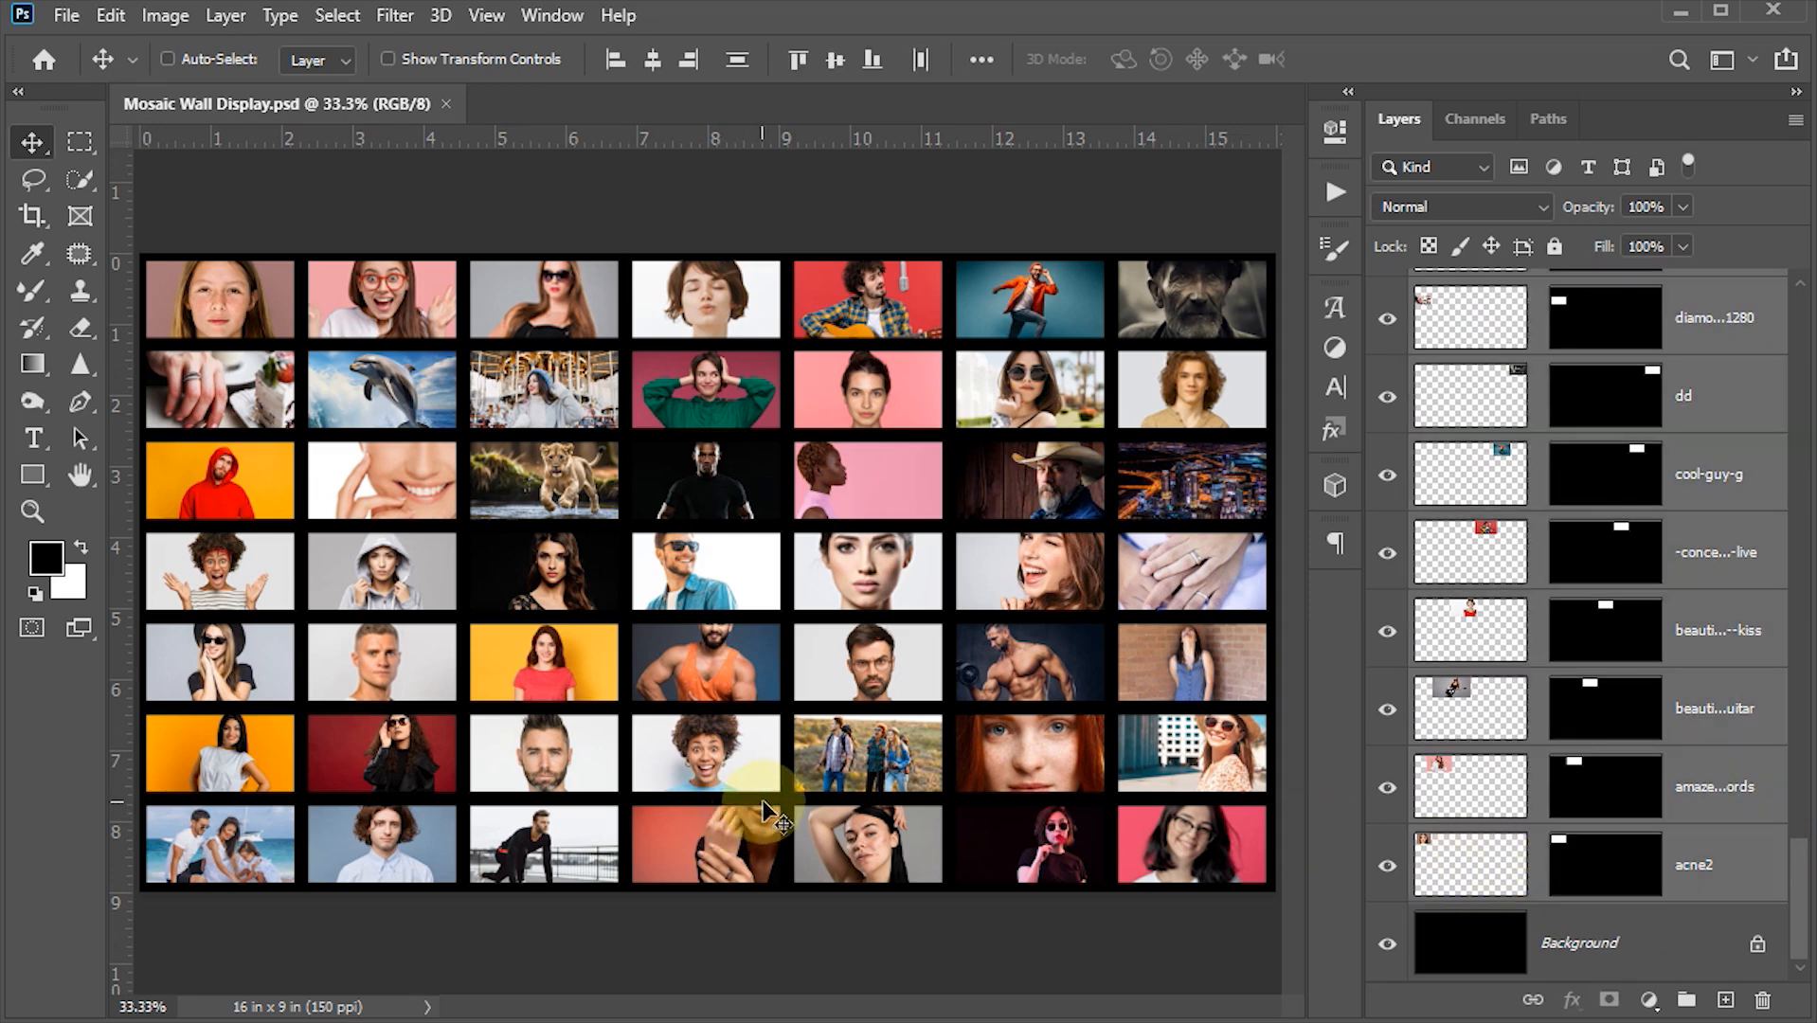
pyautogui.press('ctrl')
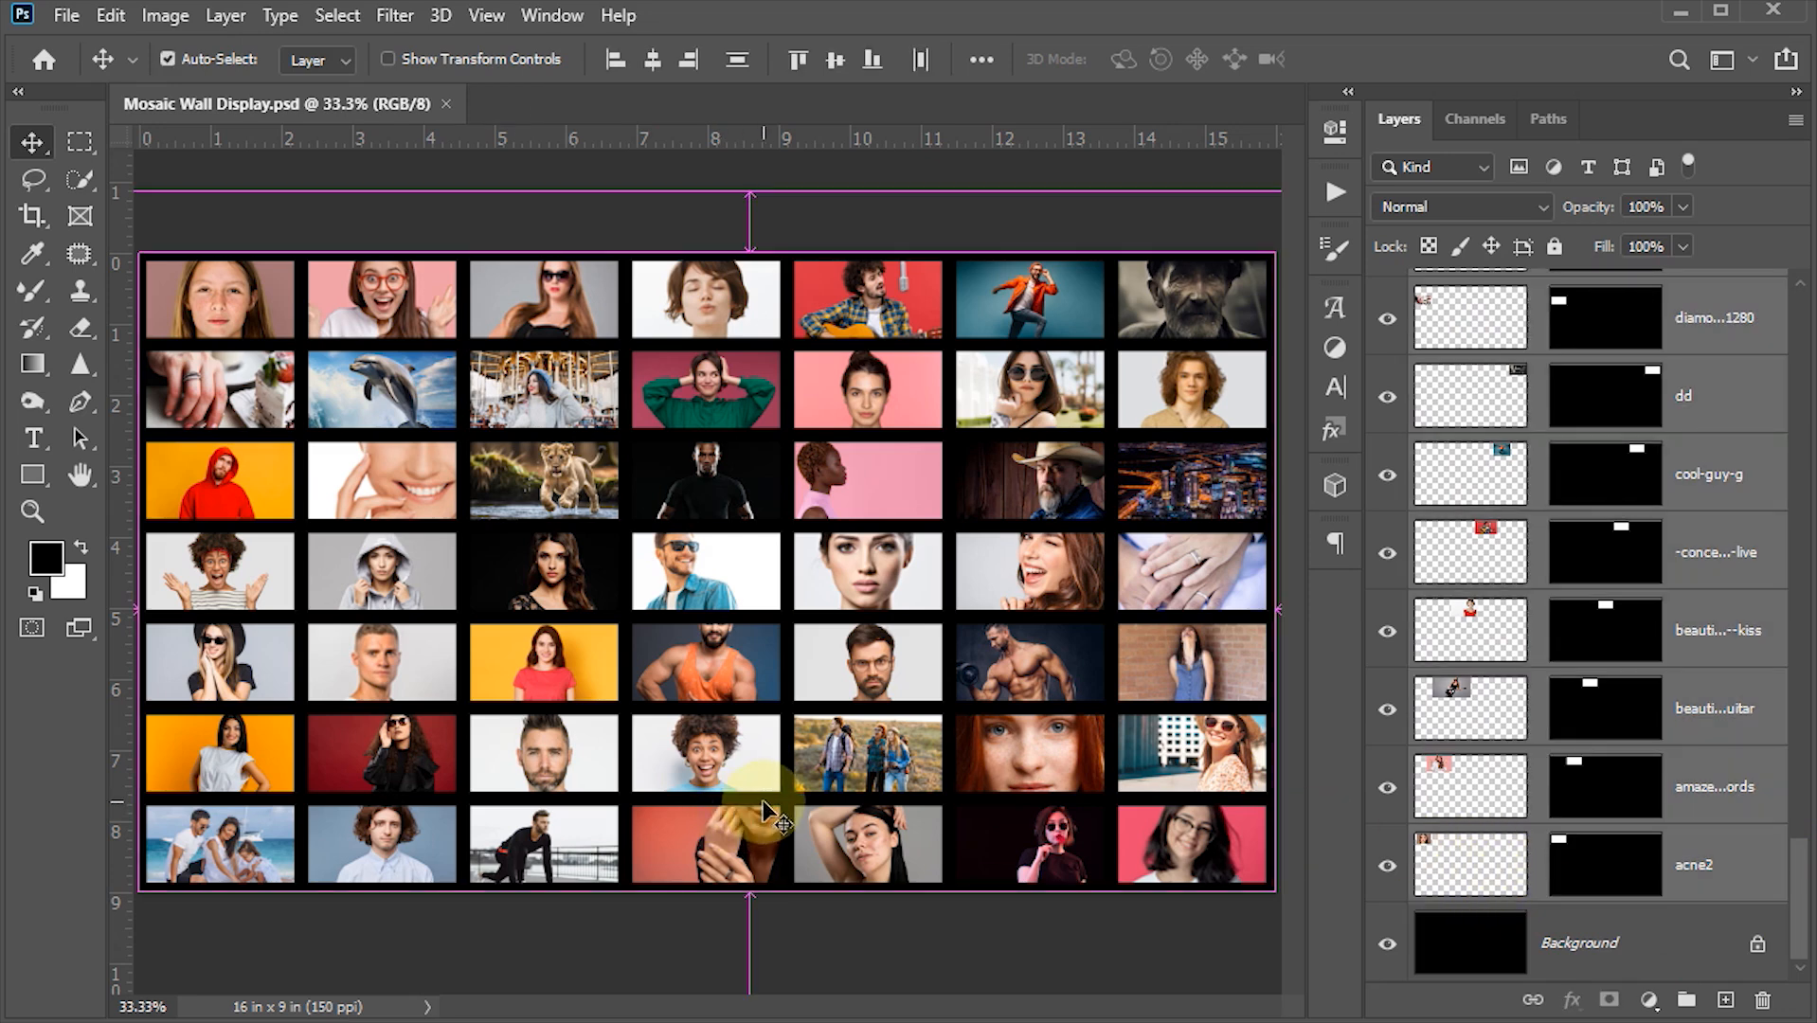
pyautogui.hotkey('ctrl', 'g')
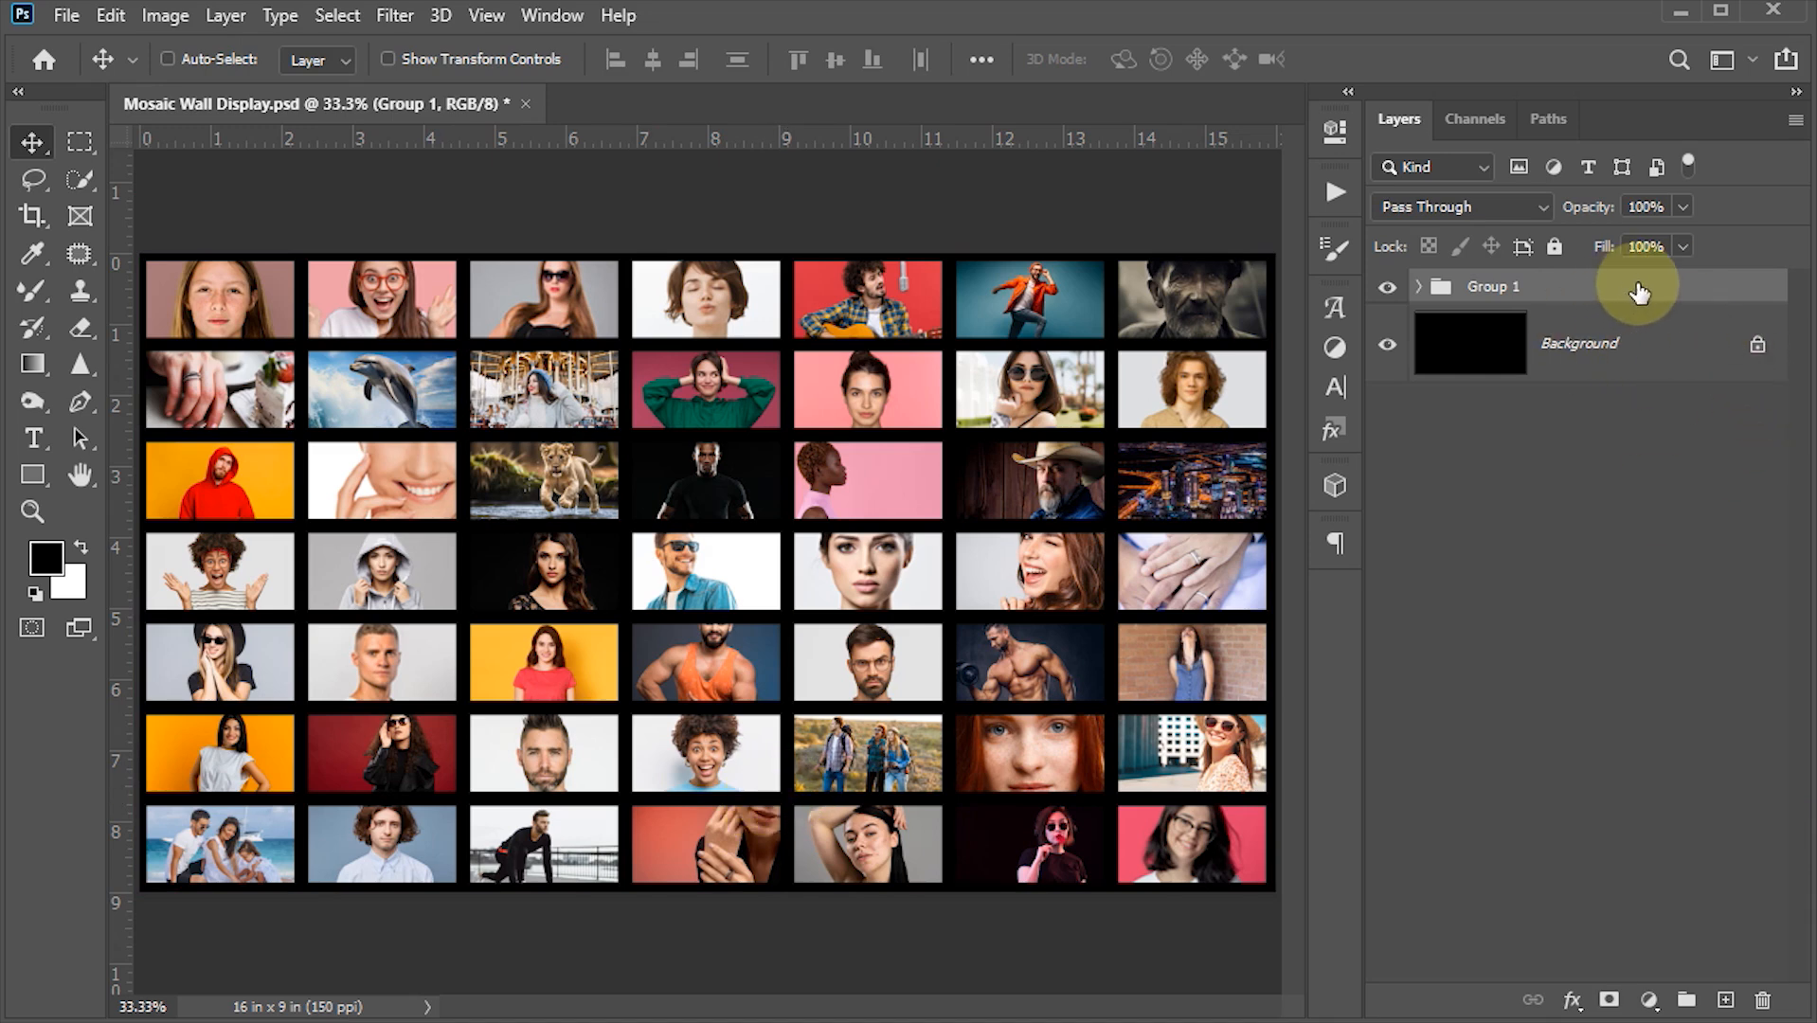
# - Add a Bevel & Emboss effect to the photo group with a depth of 105% and a size of 3 px
pyautogui.doubleClick(1710, 292)
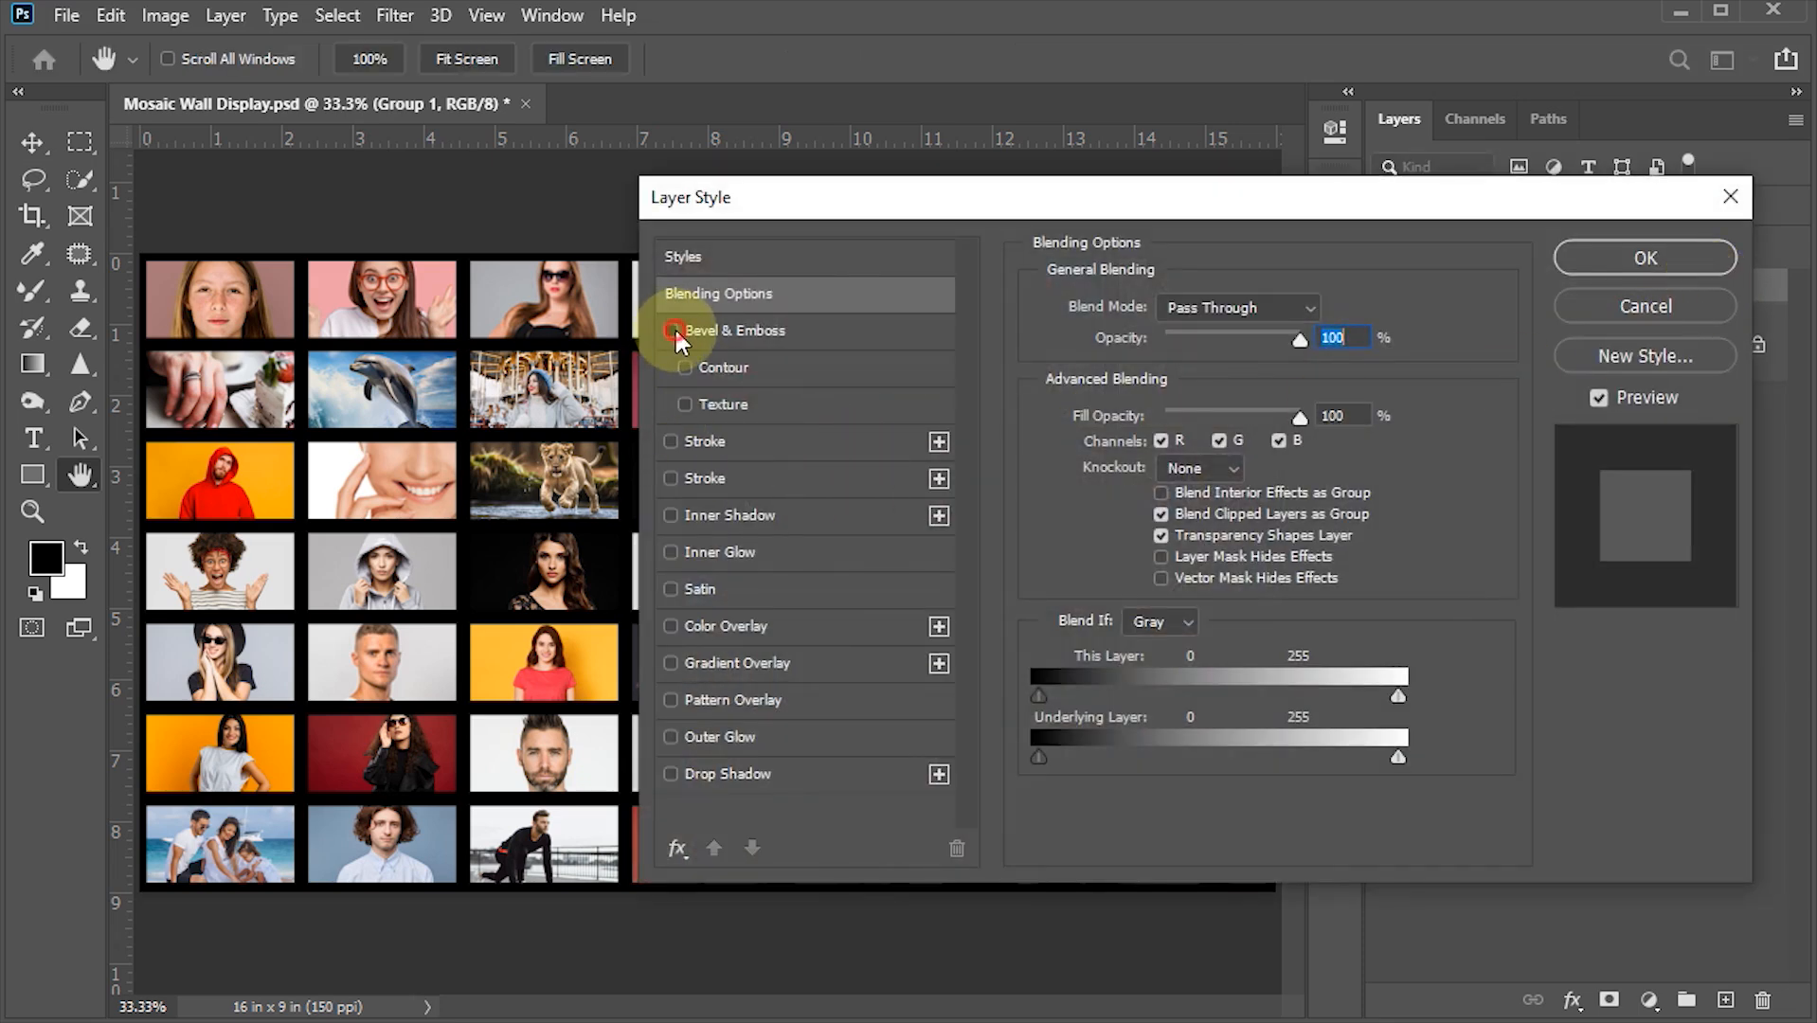
pyautogui.click(717, 330)
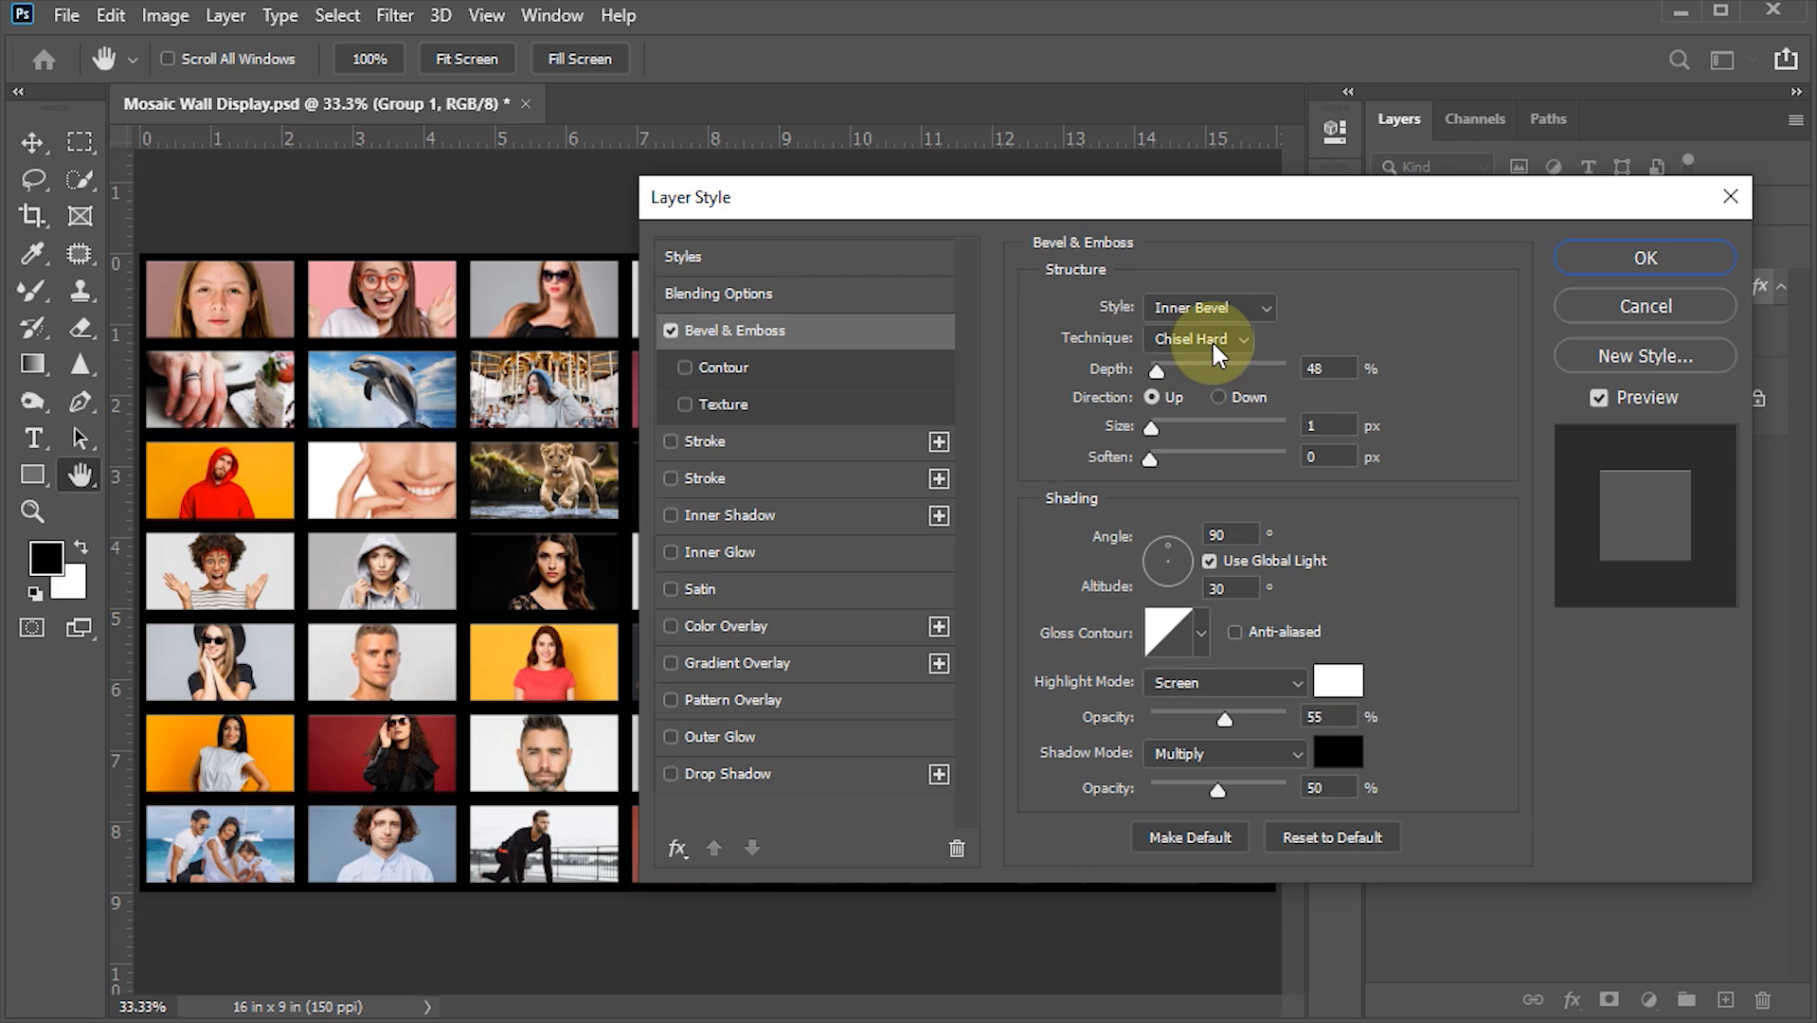
pyautogui.click(1316, 368)
pyautogui.write('105')
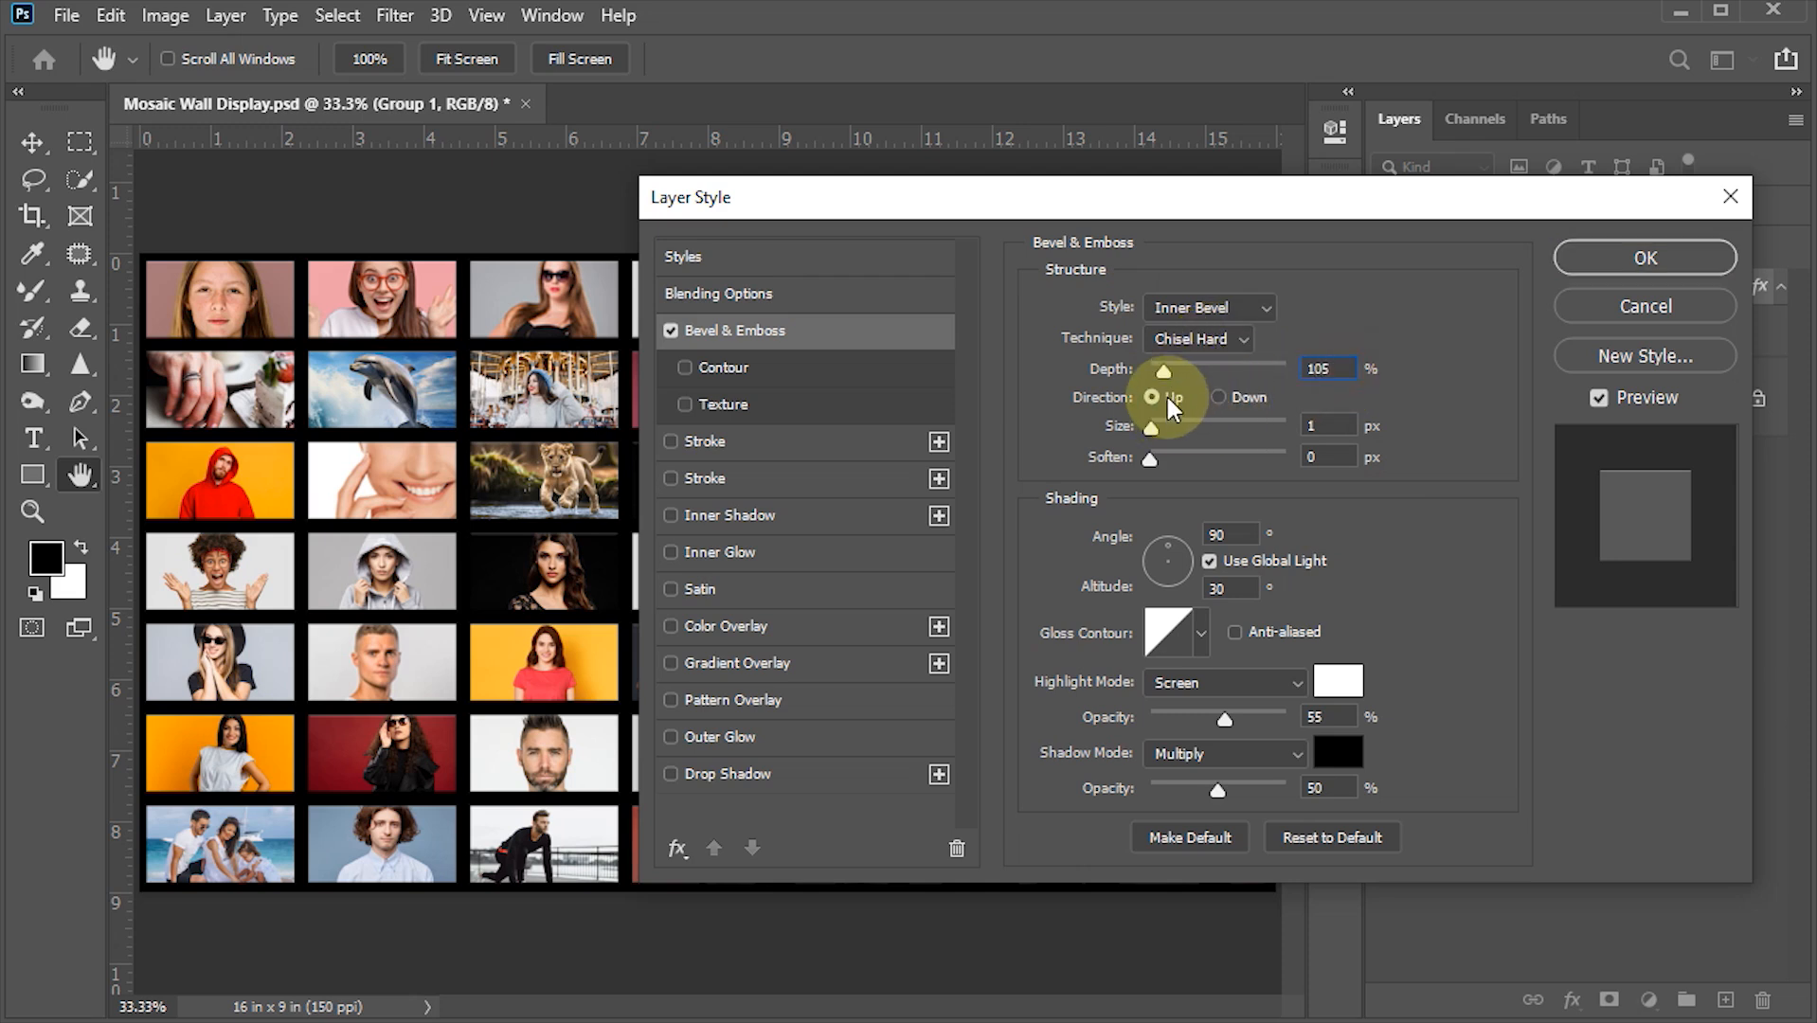
pyautogui.click(1318, 424)
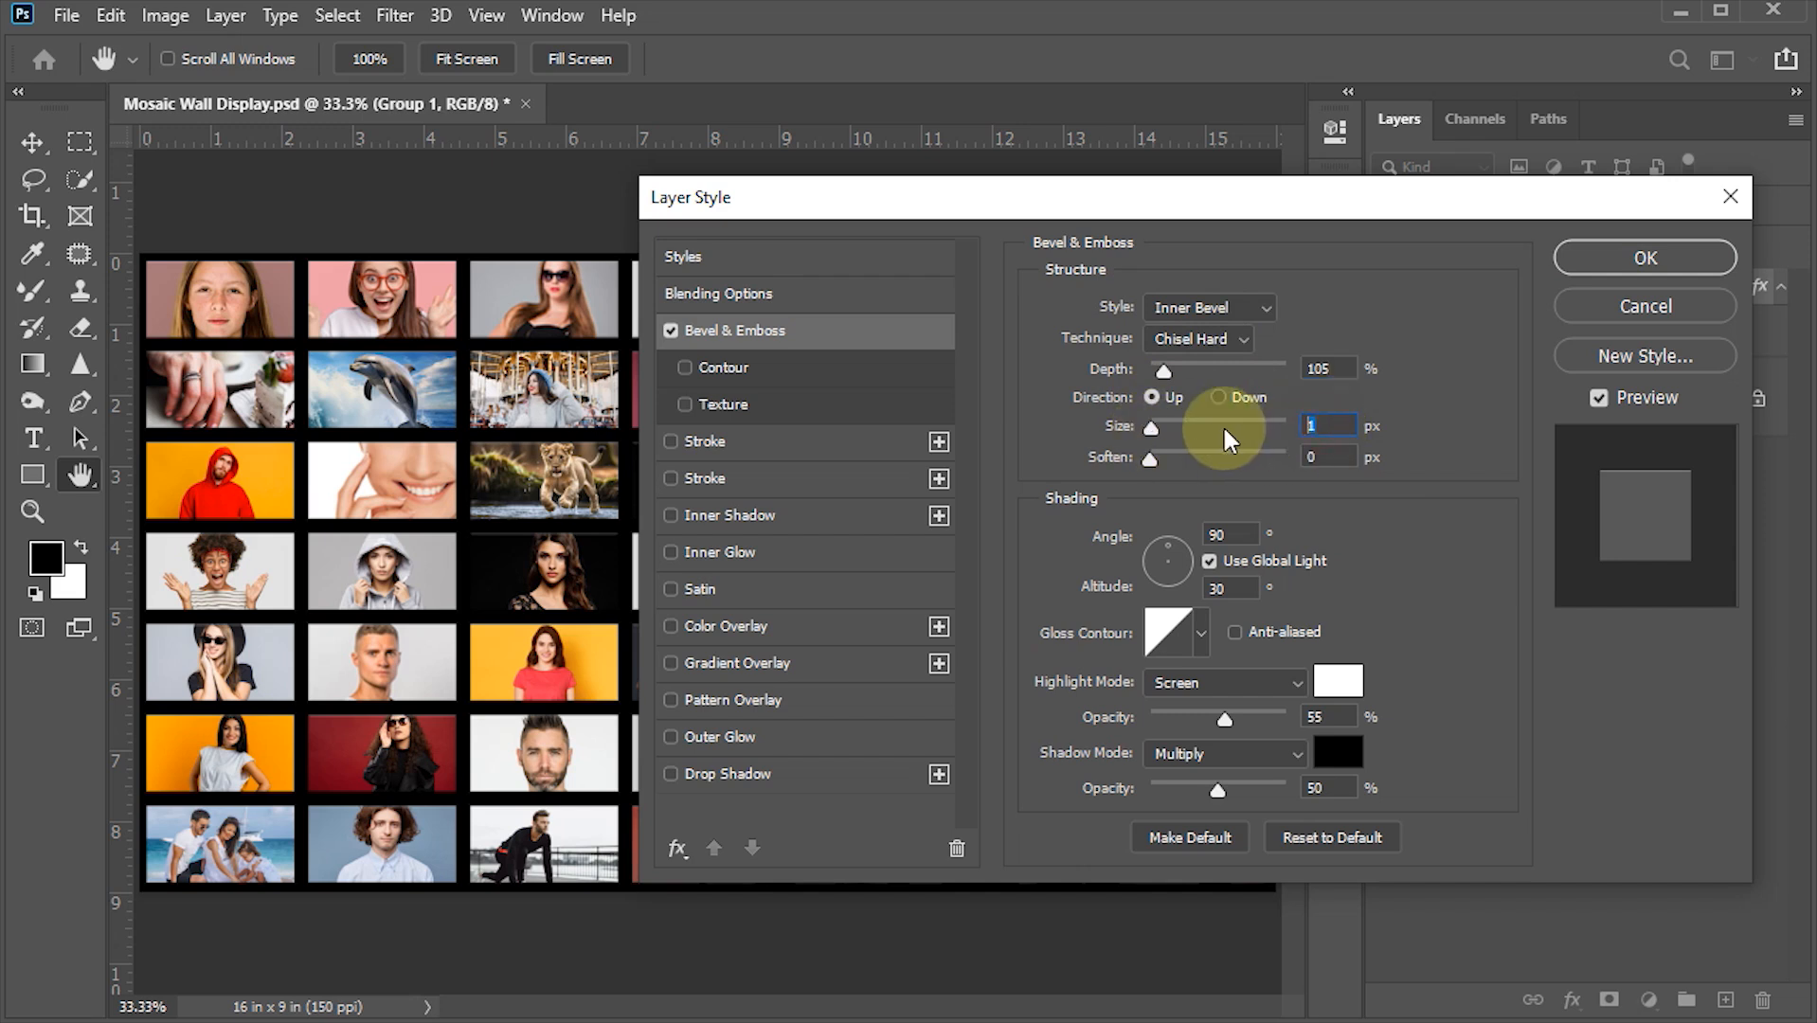
pyautogui.write('3')
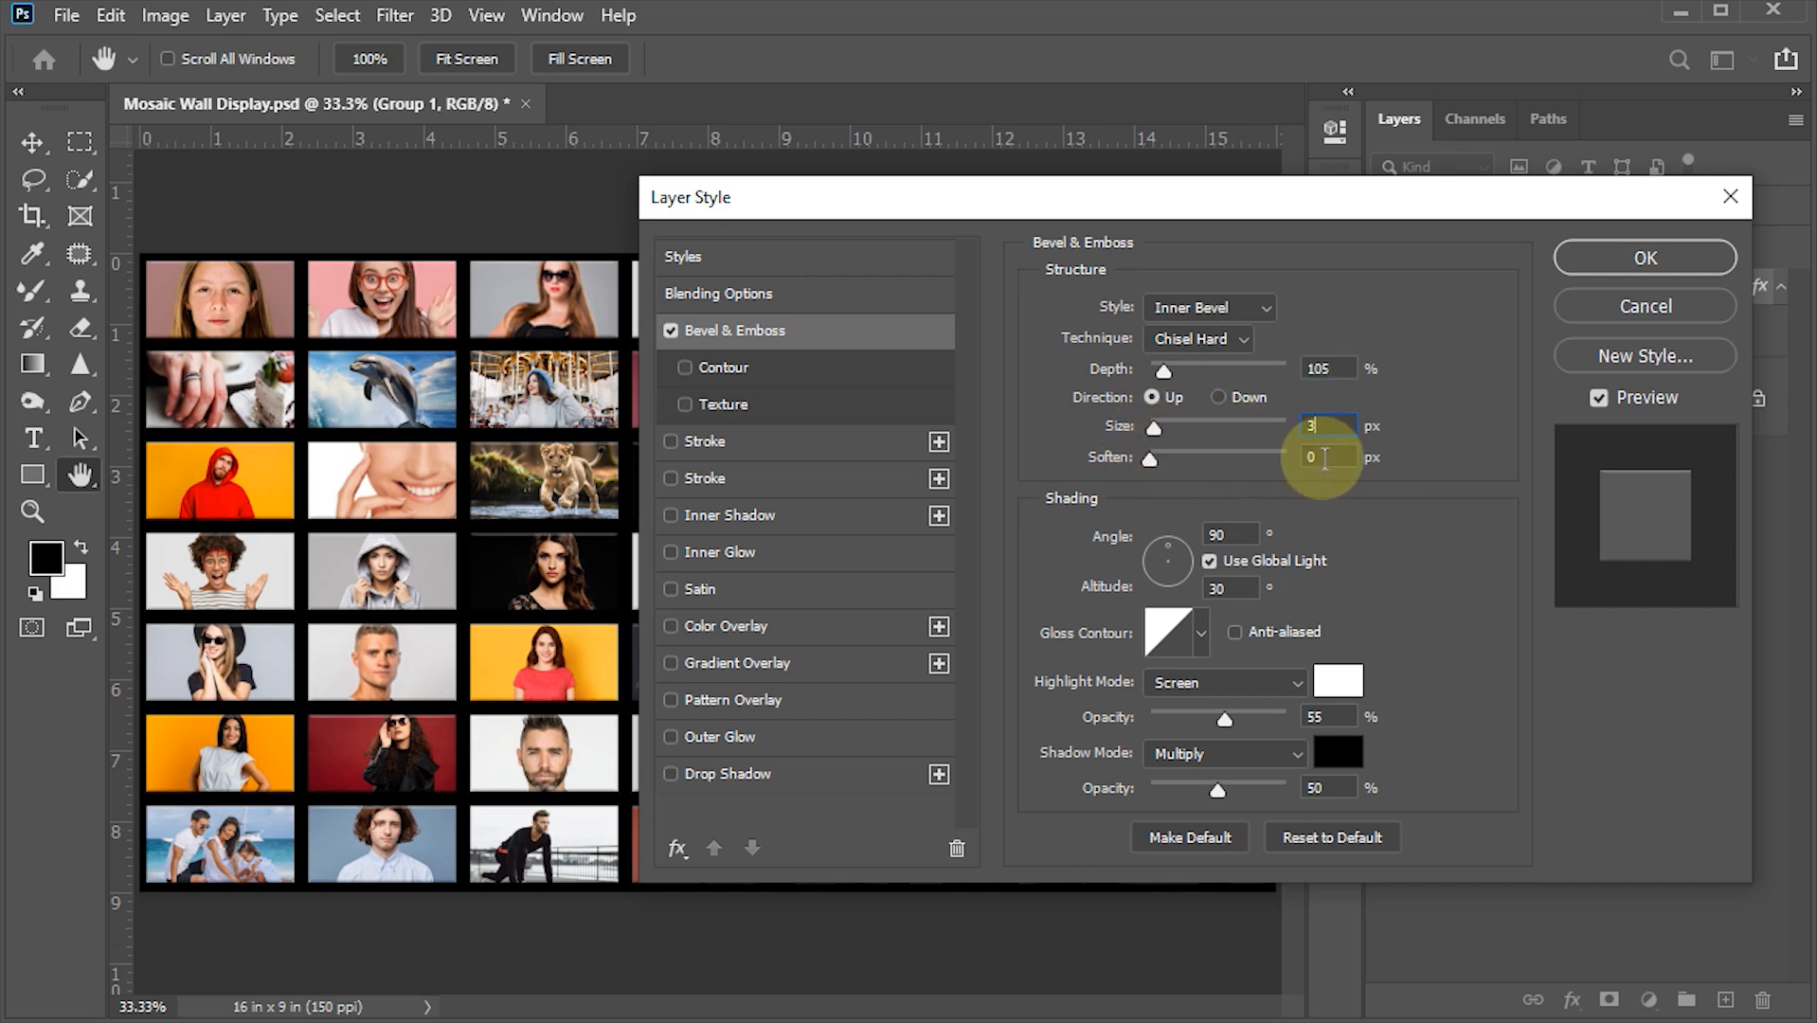
# - Set both the highlight and shadow opacities of the bevel to 100%
pyautogui.click(1323, 458)
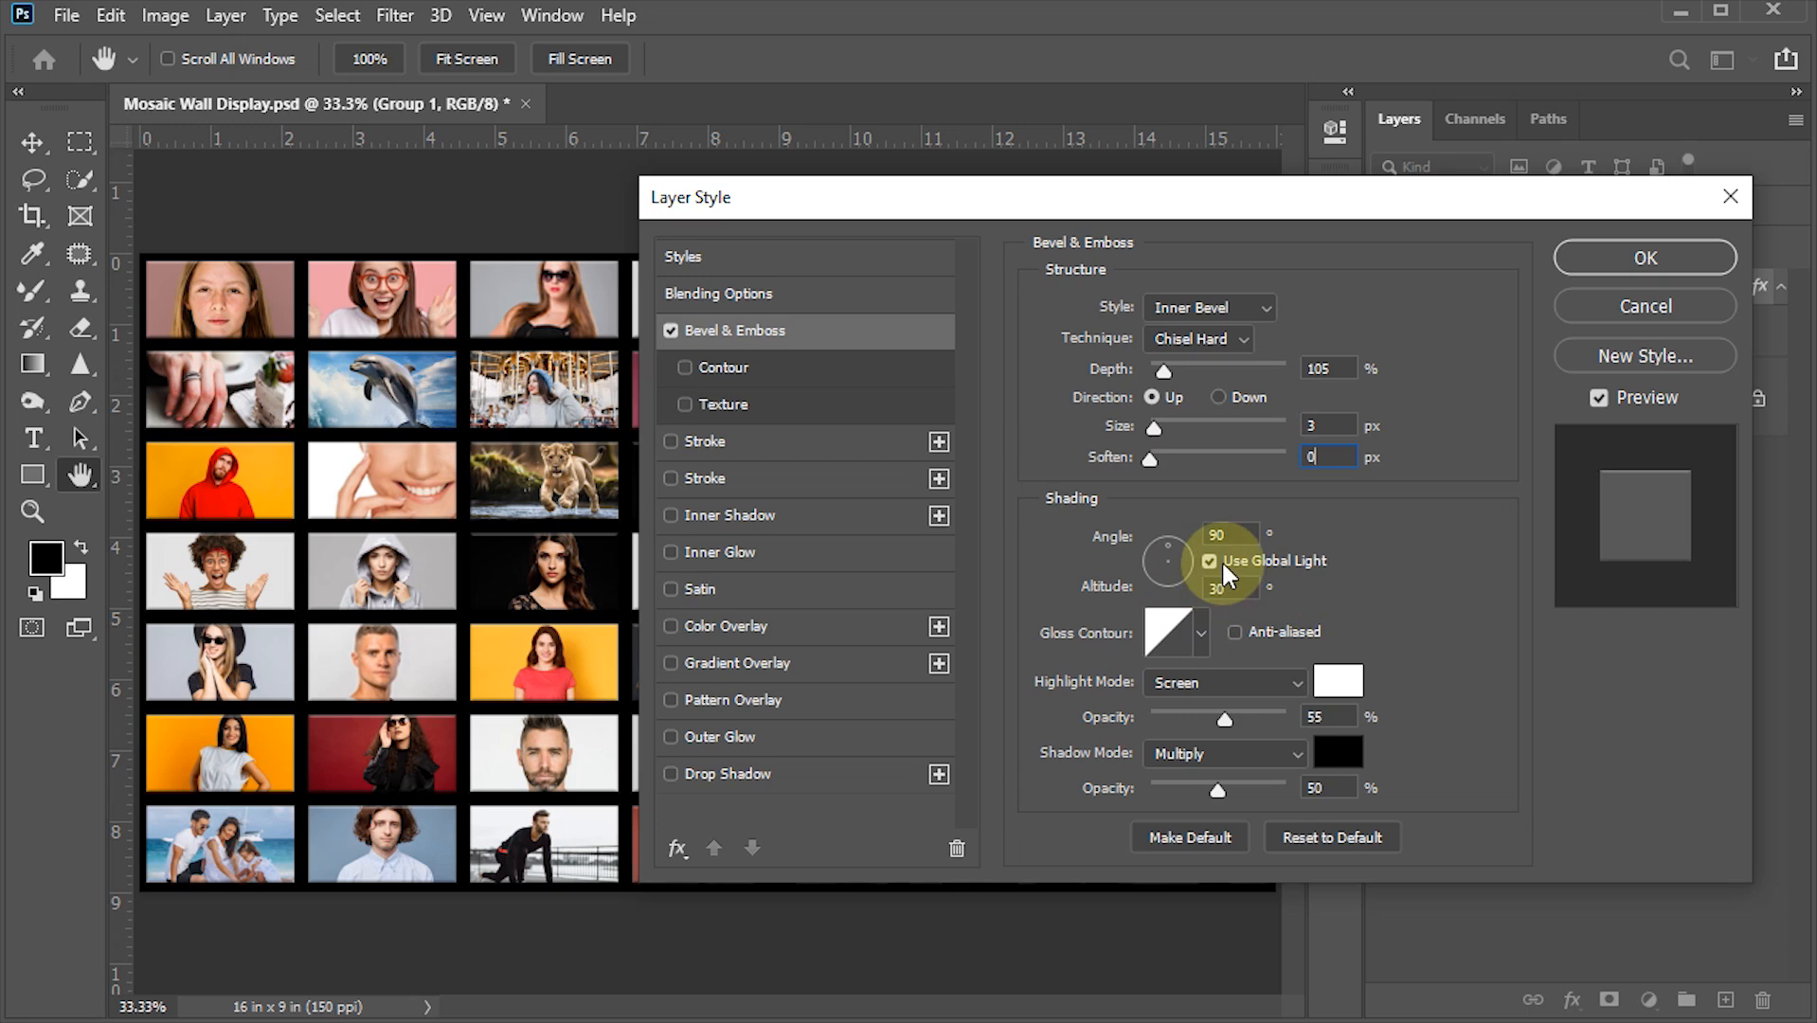
pyautogui.click(1221, 534)
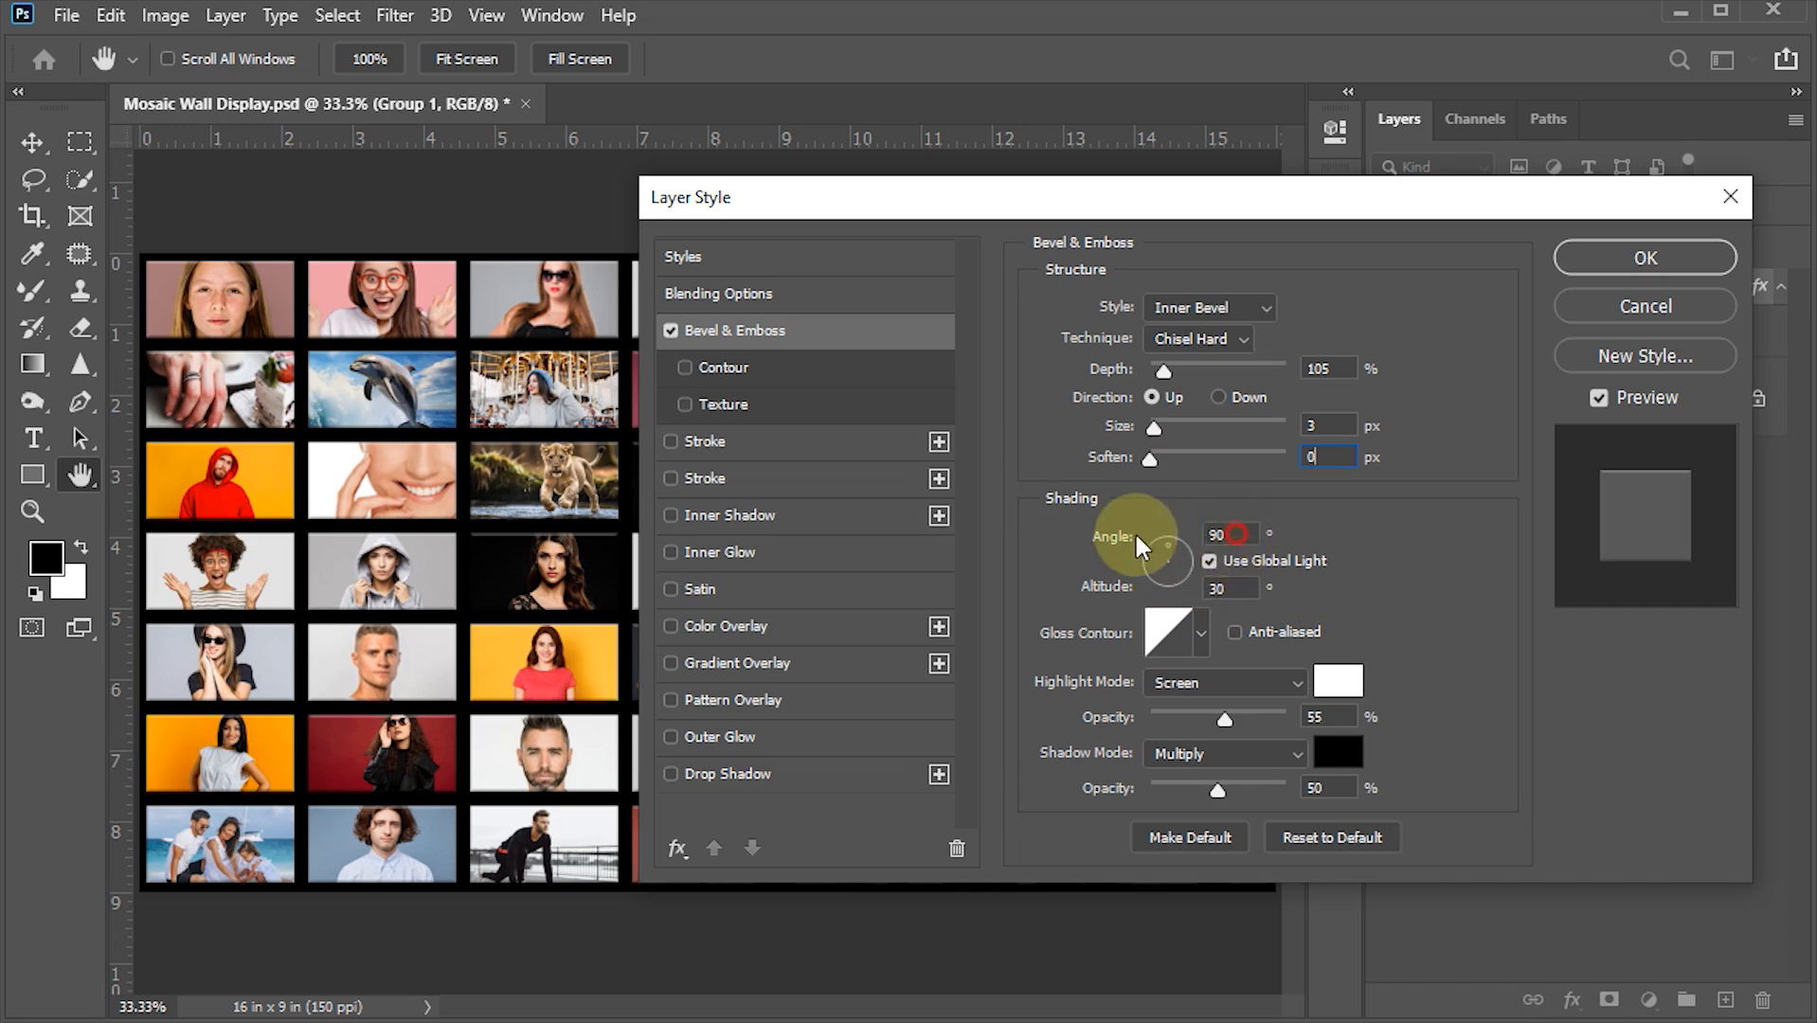
pyautogui.click(1246, 589)
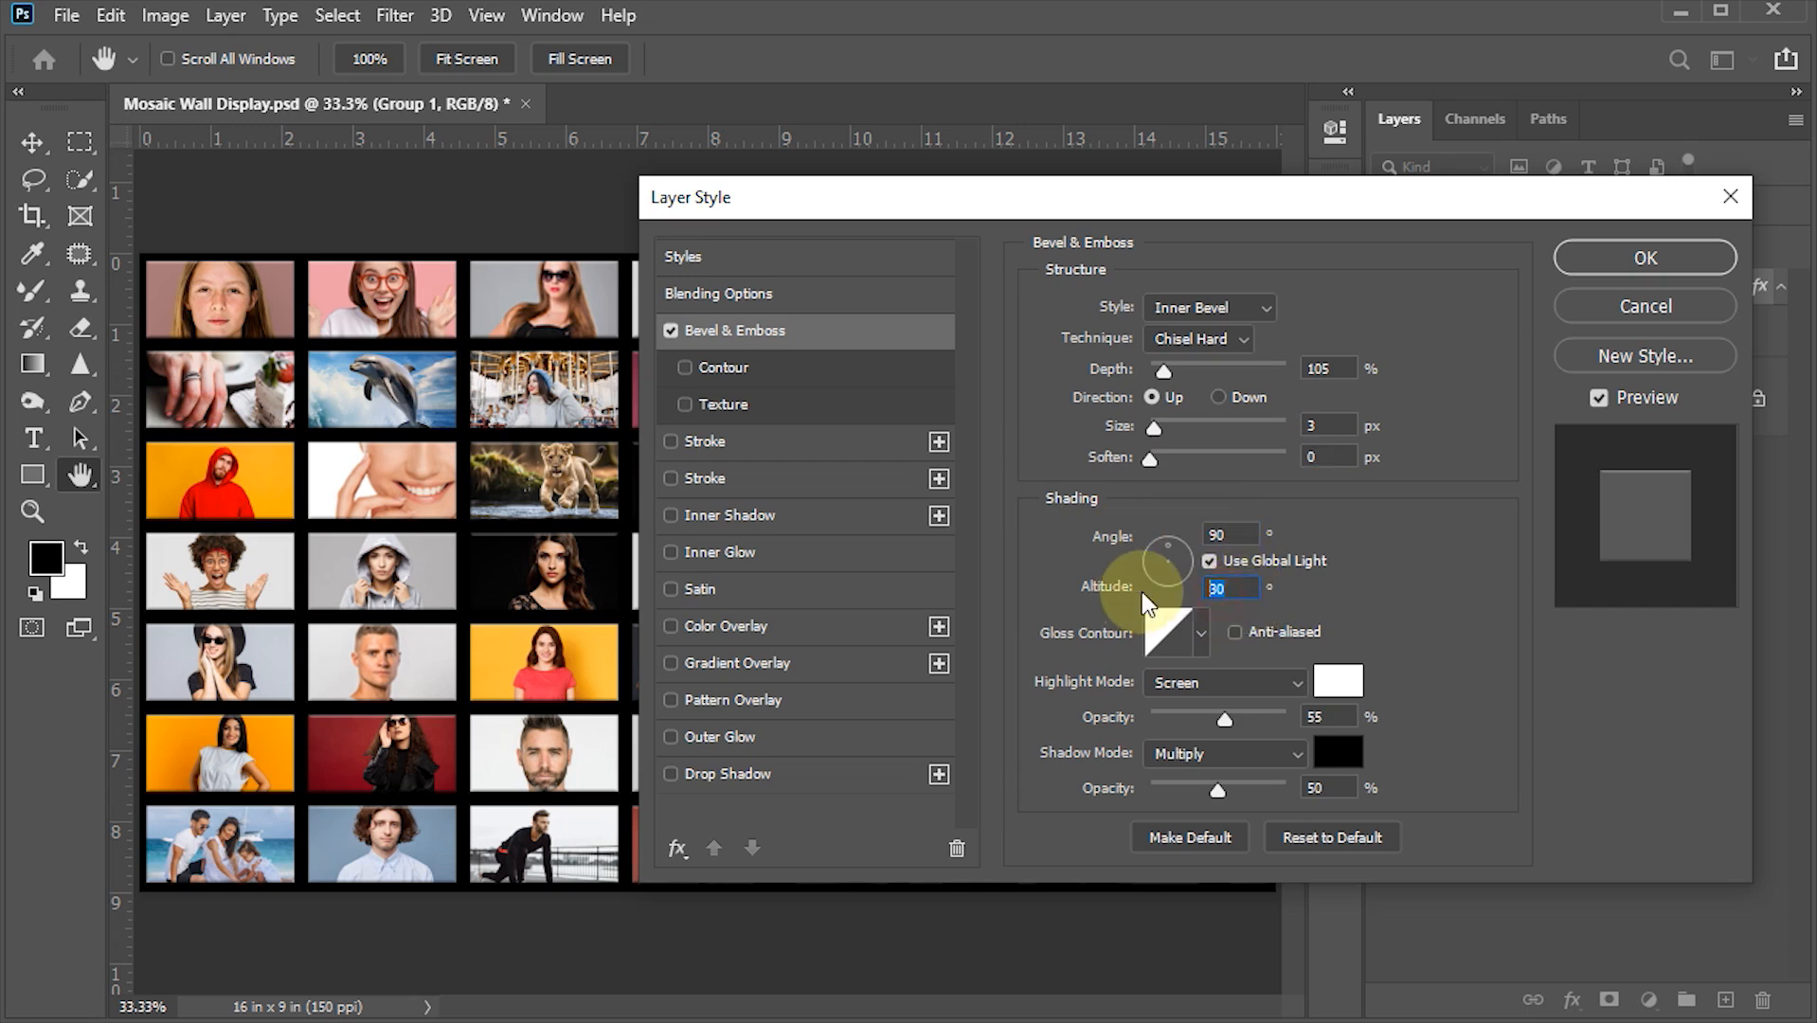
pyautogui.click(1202, 632)
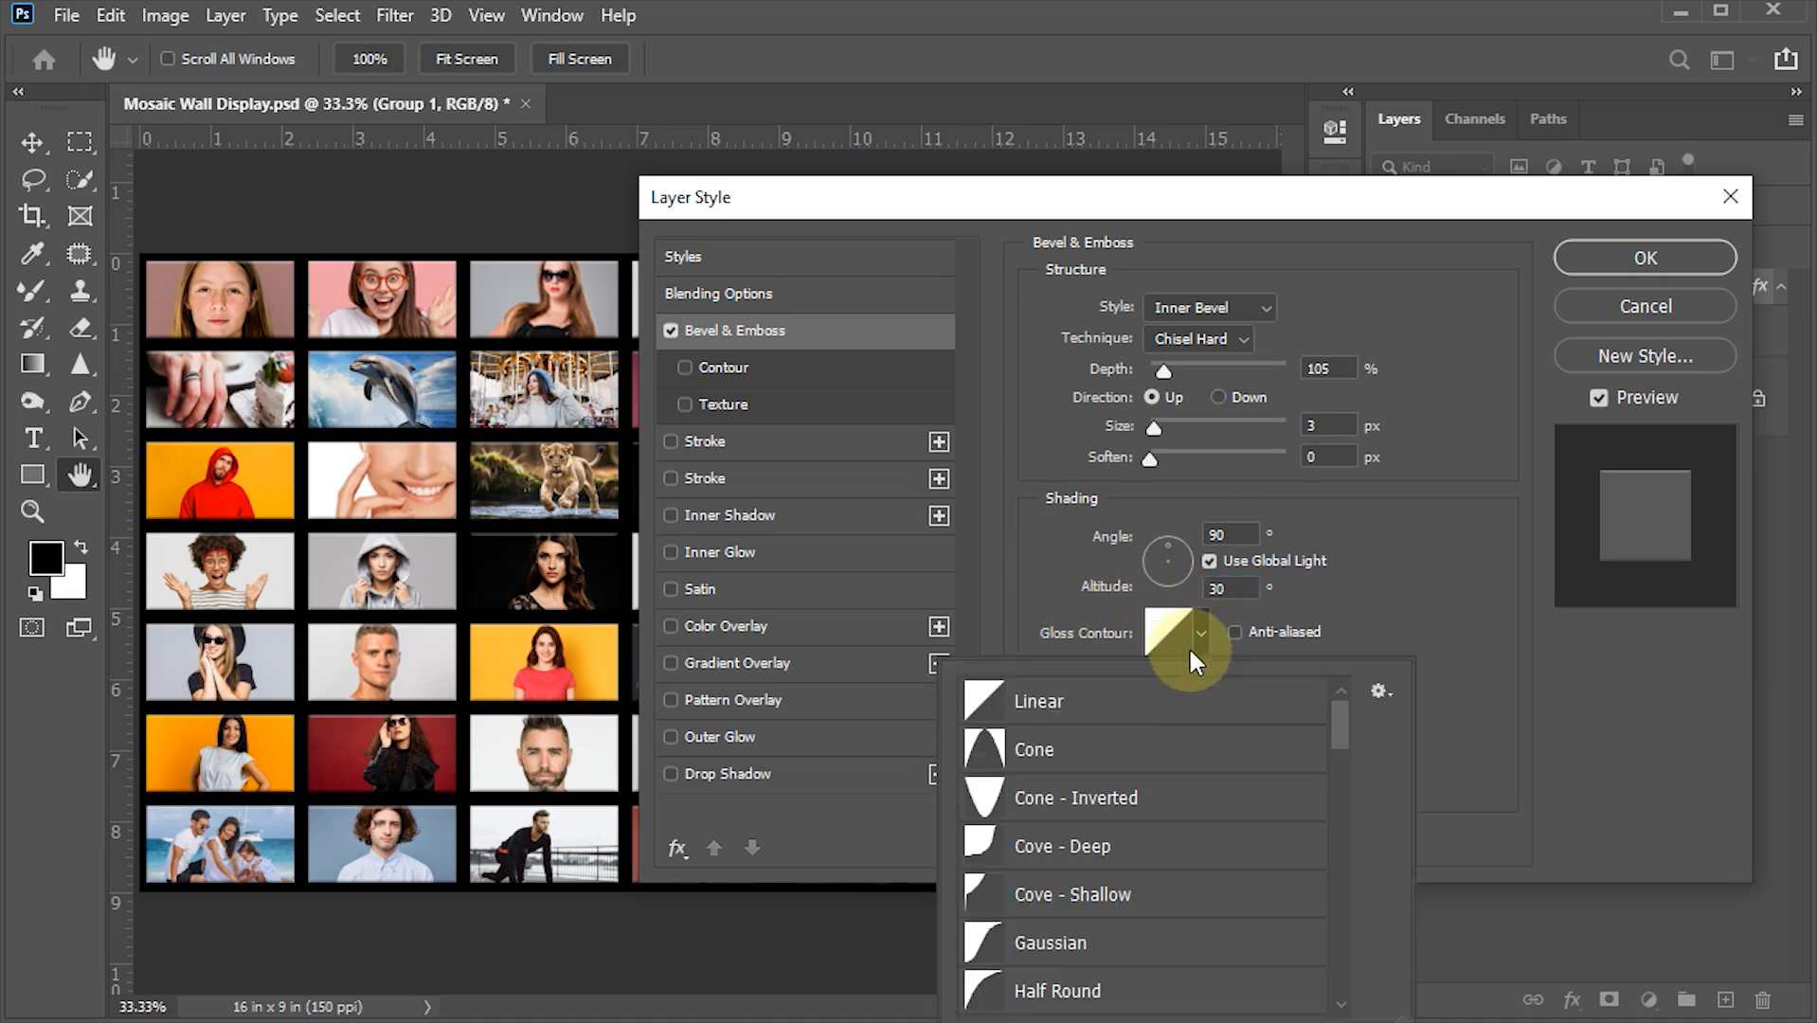
pyautogui.click(1396, 590)
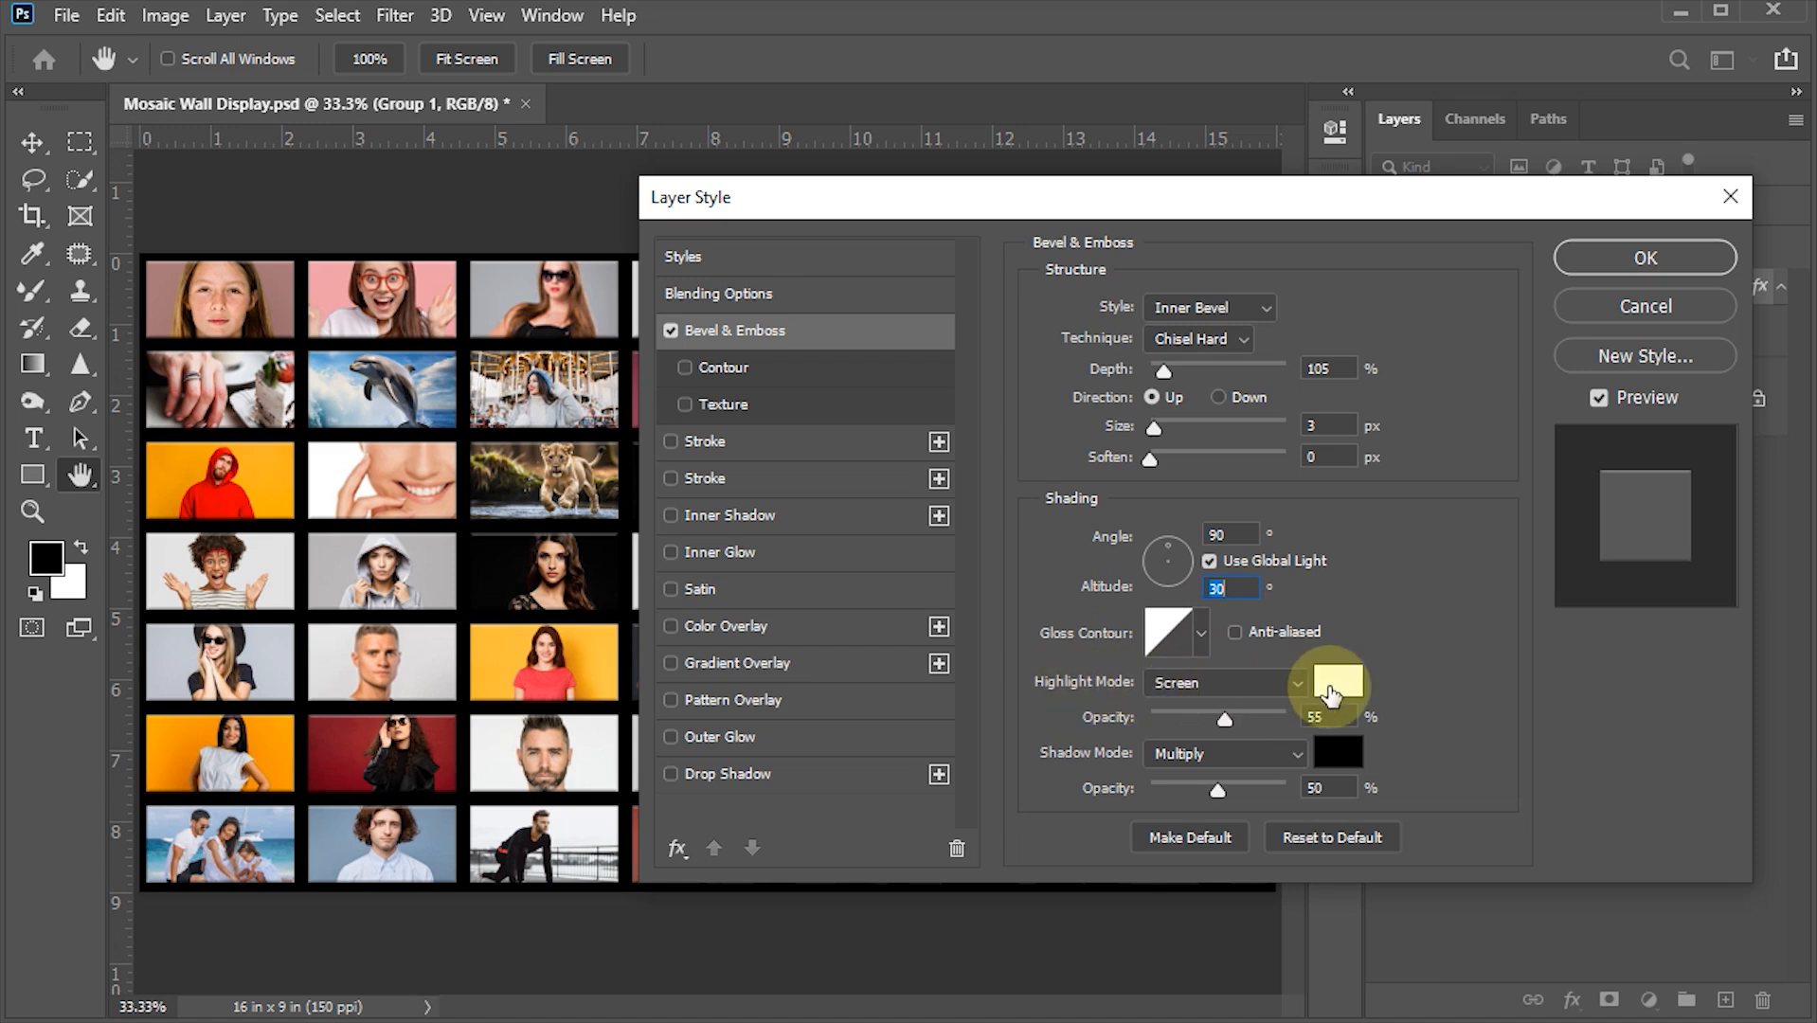
pyautogui.doubleClick(1326, 717)
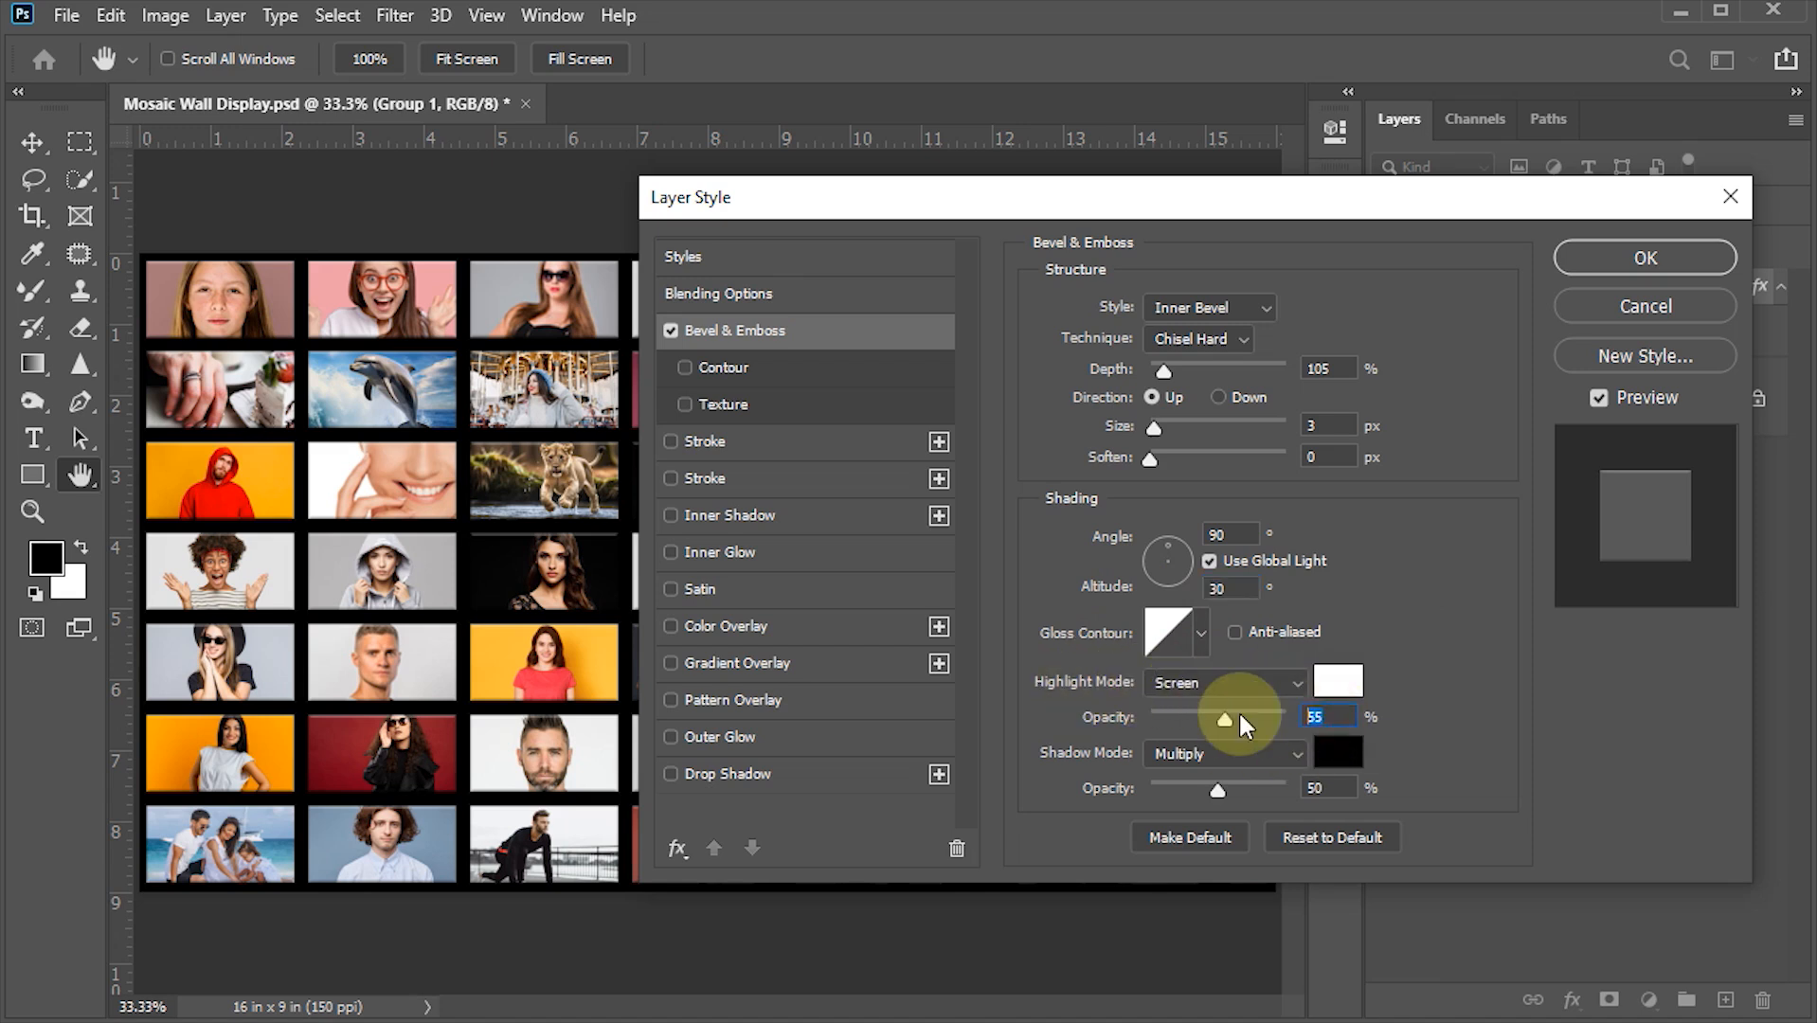
pyautogui.write('100')
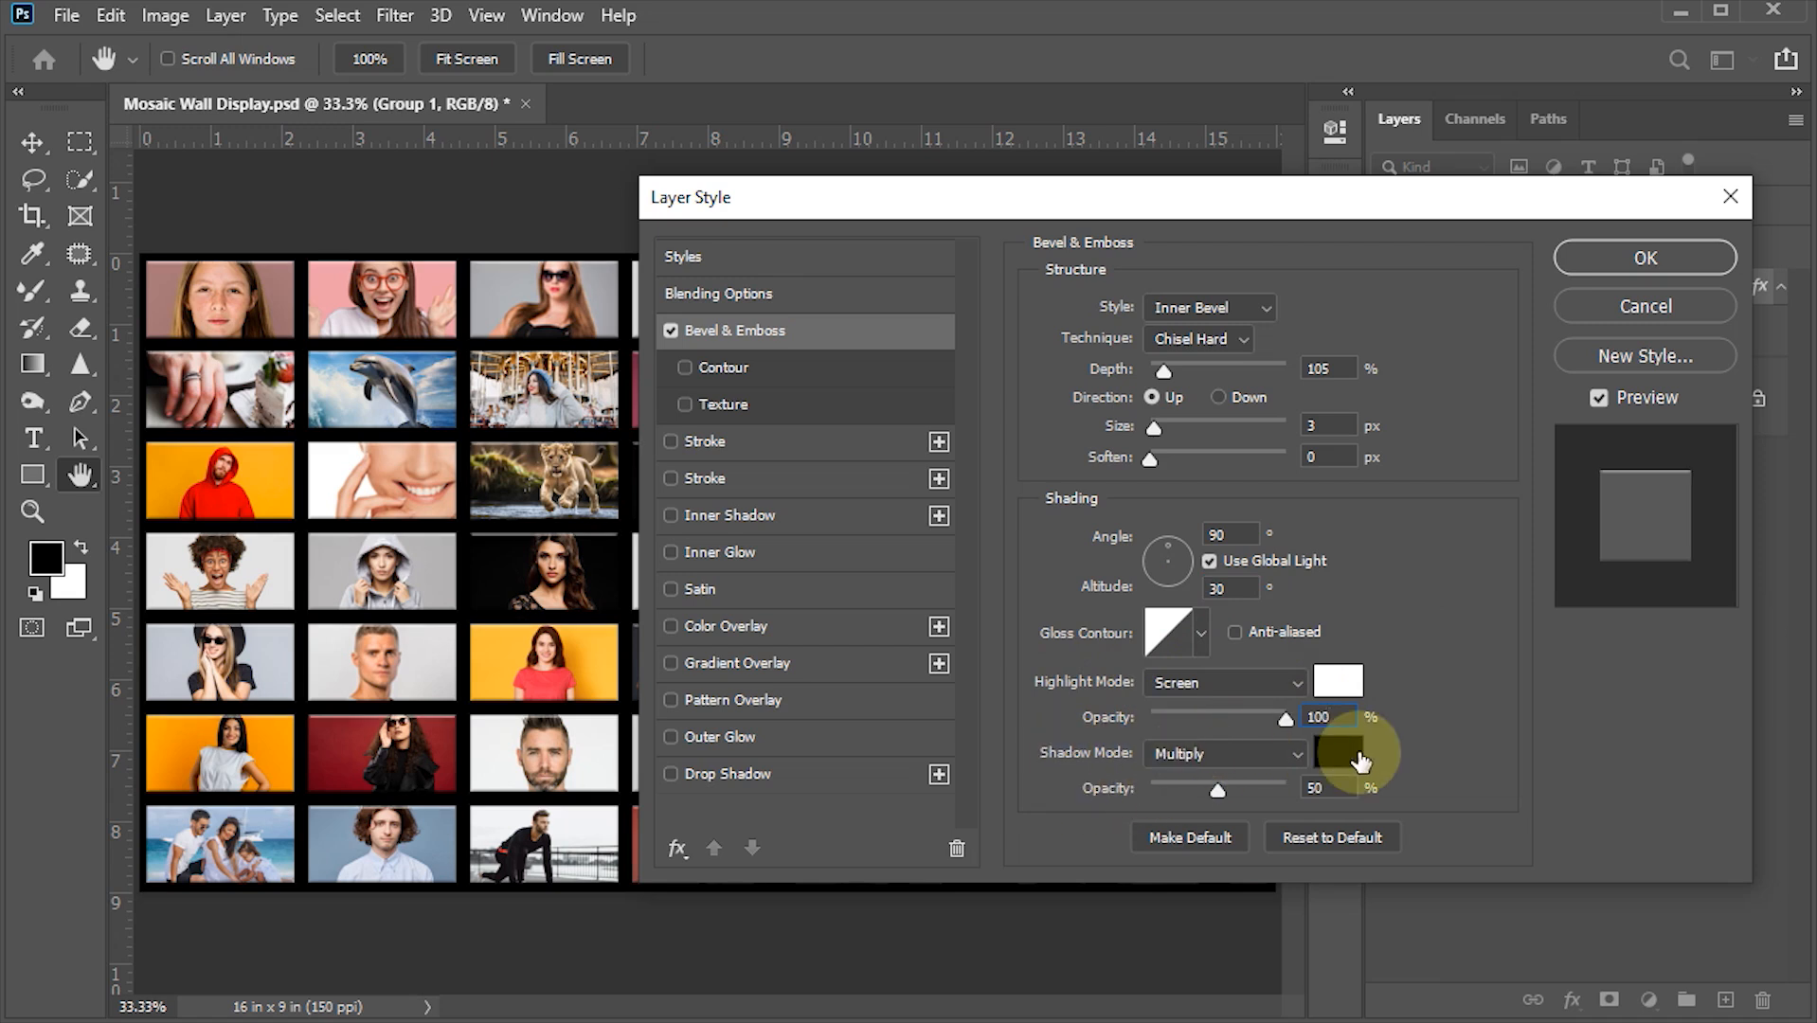
pyautogui.doubleClick(1319, 788)
pyautogui.write('100')
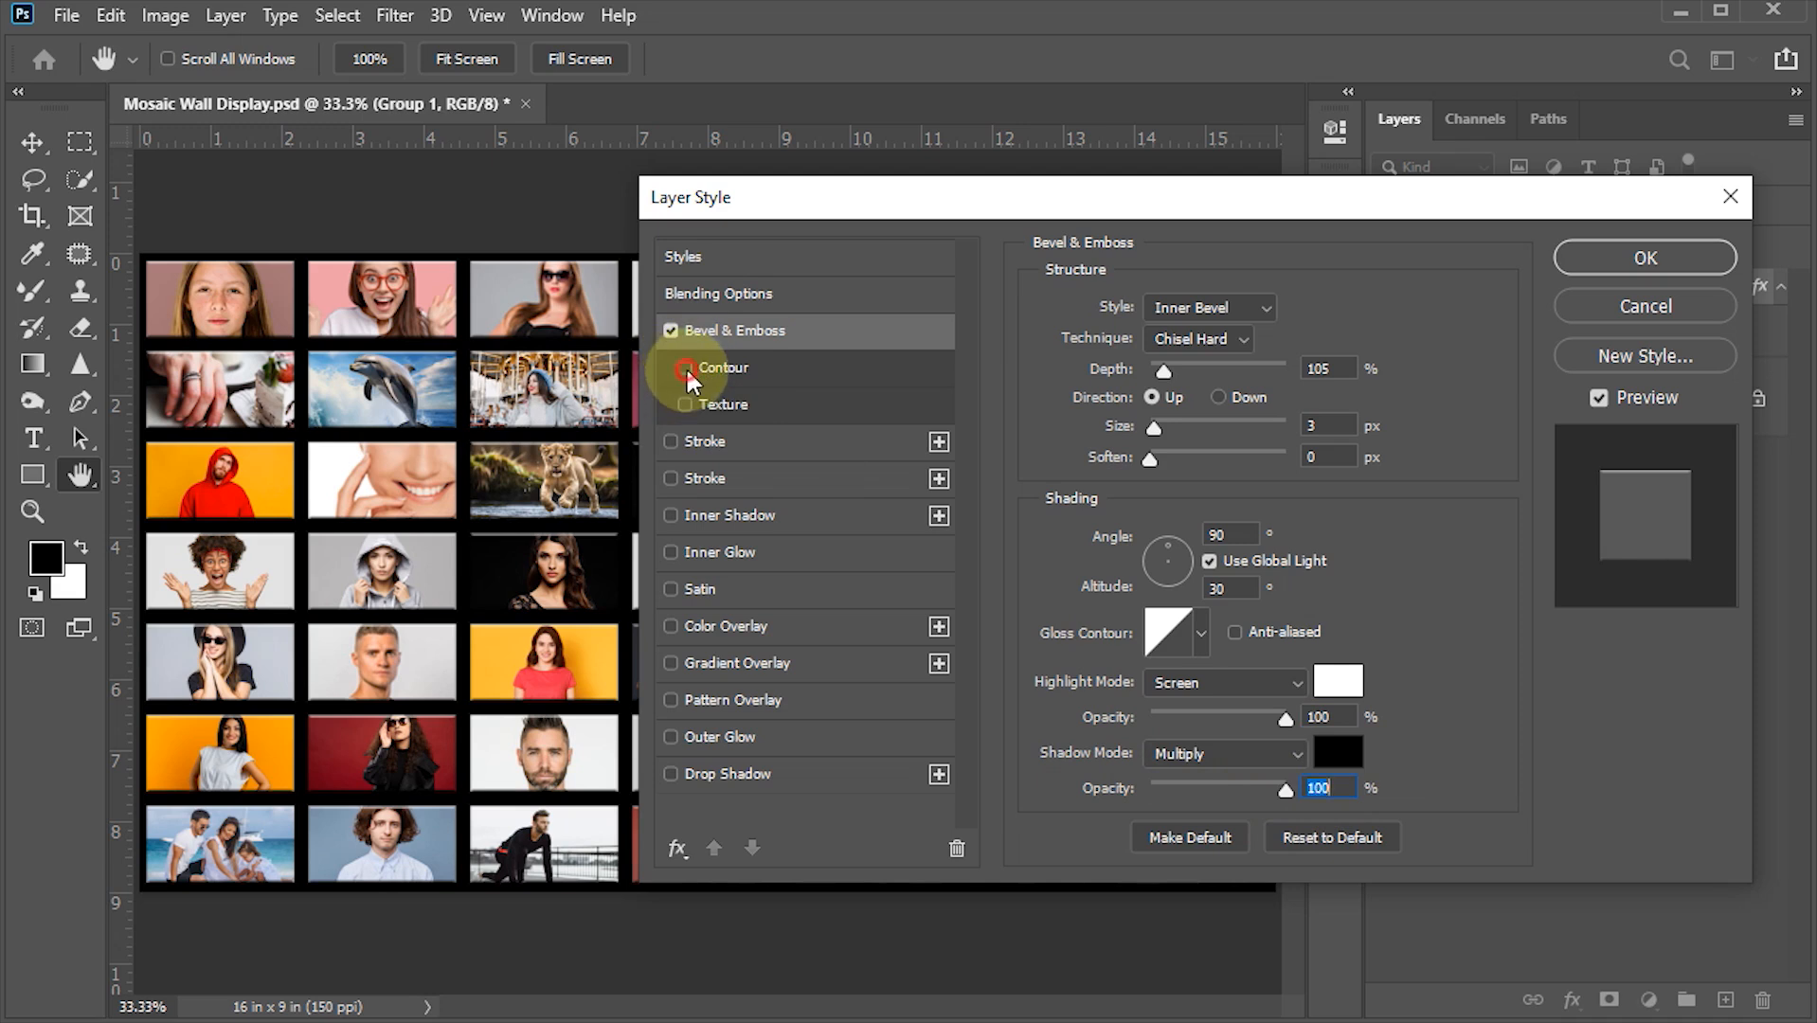
# - Enable the bevel's Contour option with the Sawtooth 1 contour and apply the layer style
pyautogui.click(713, 368)
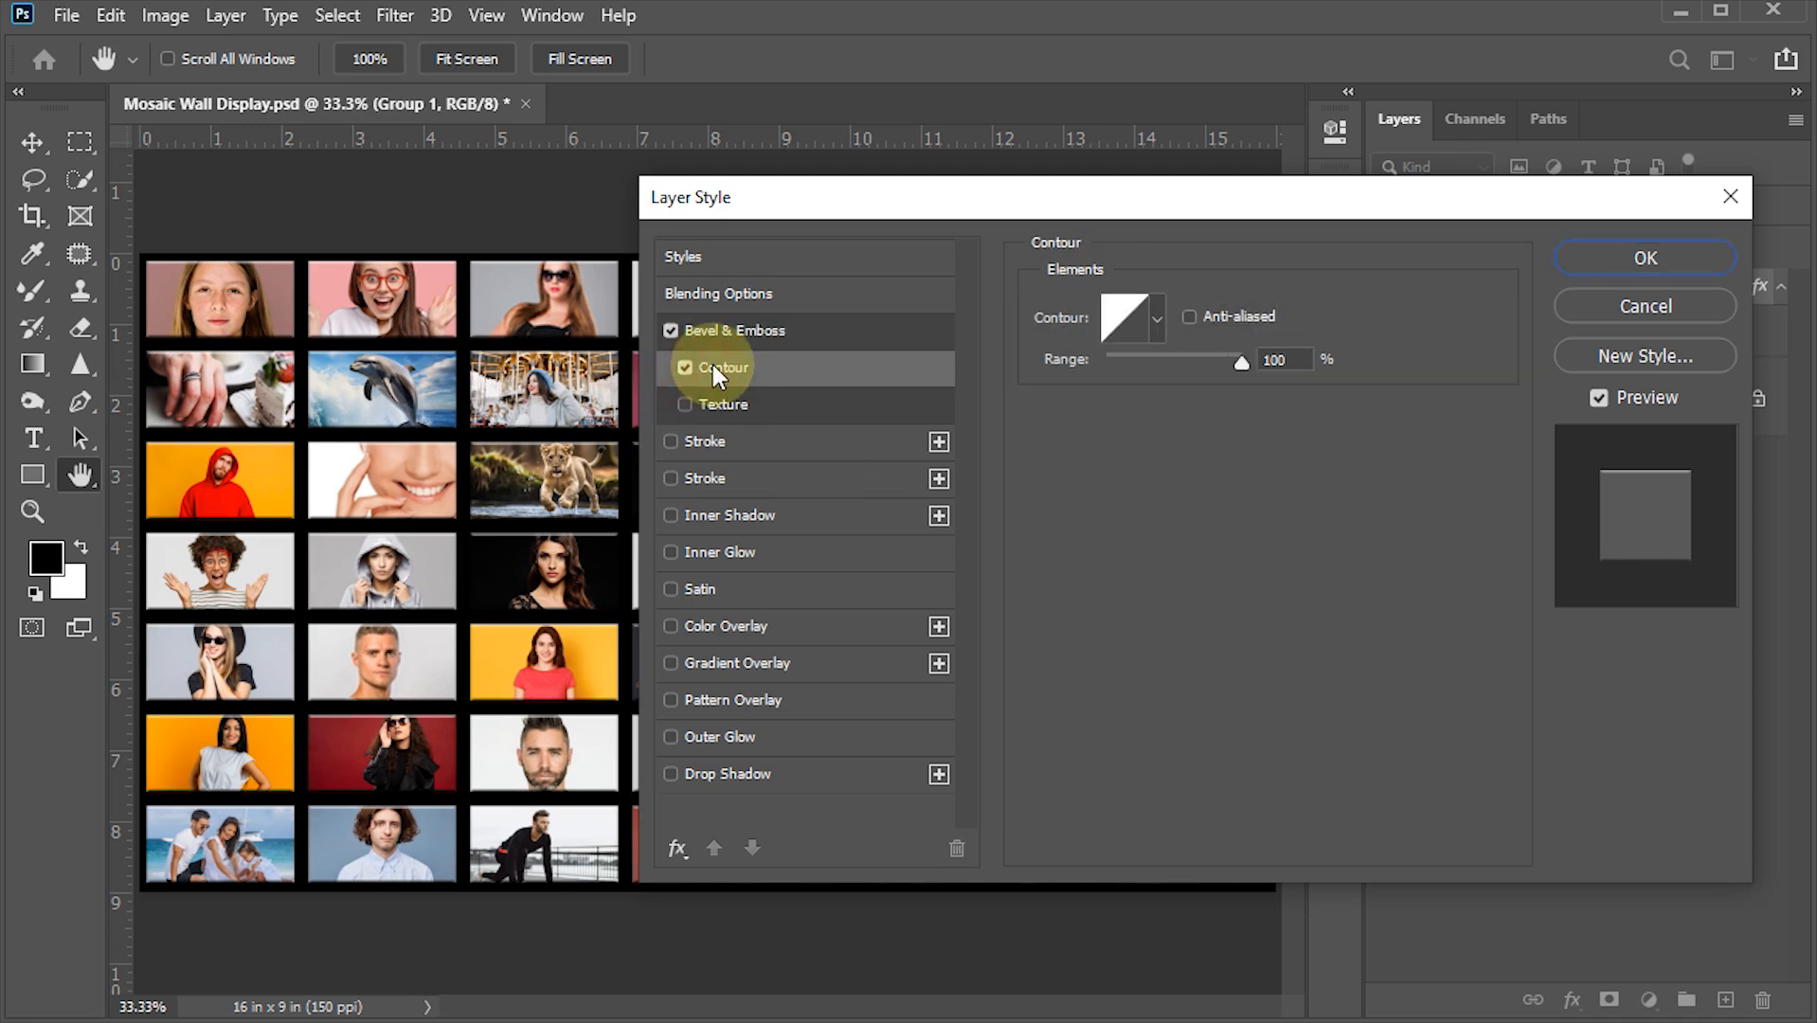
pyautogui.click(1159, 318)
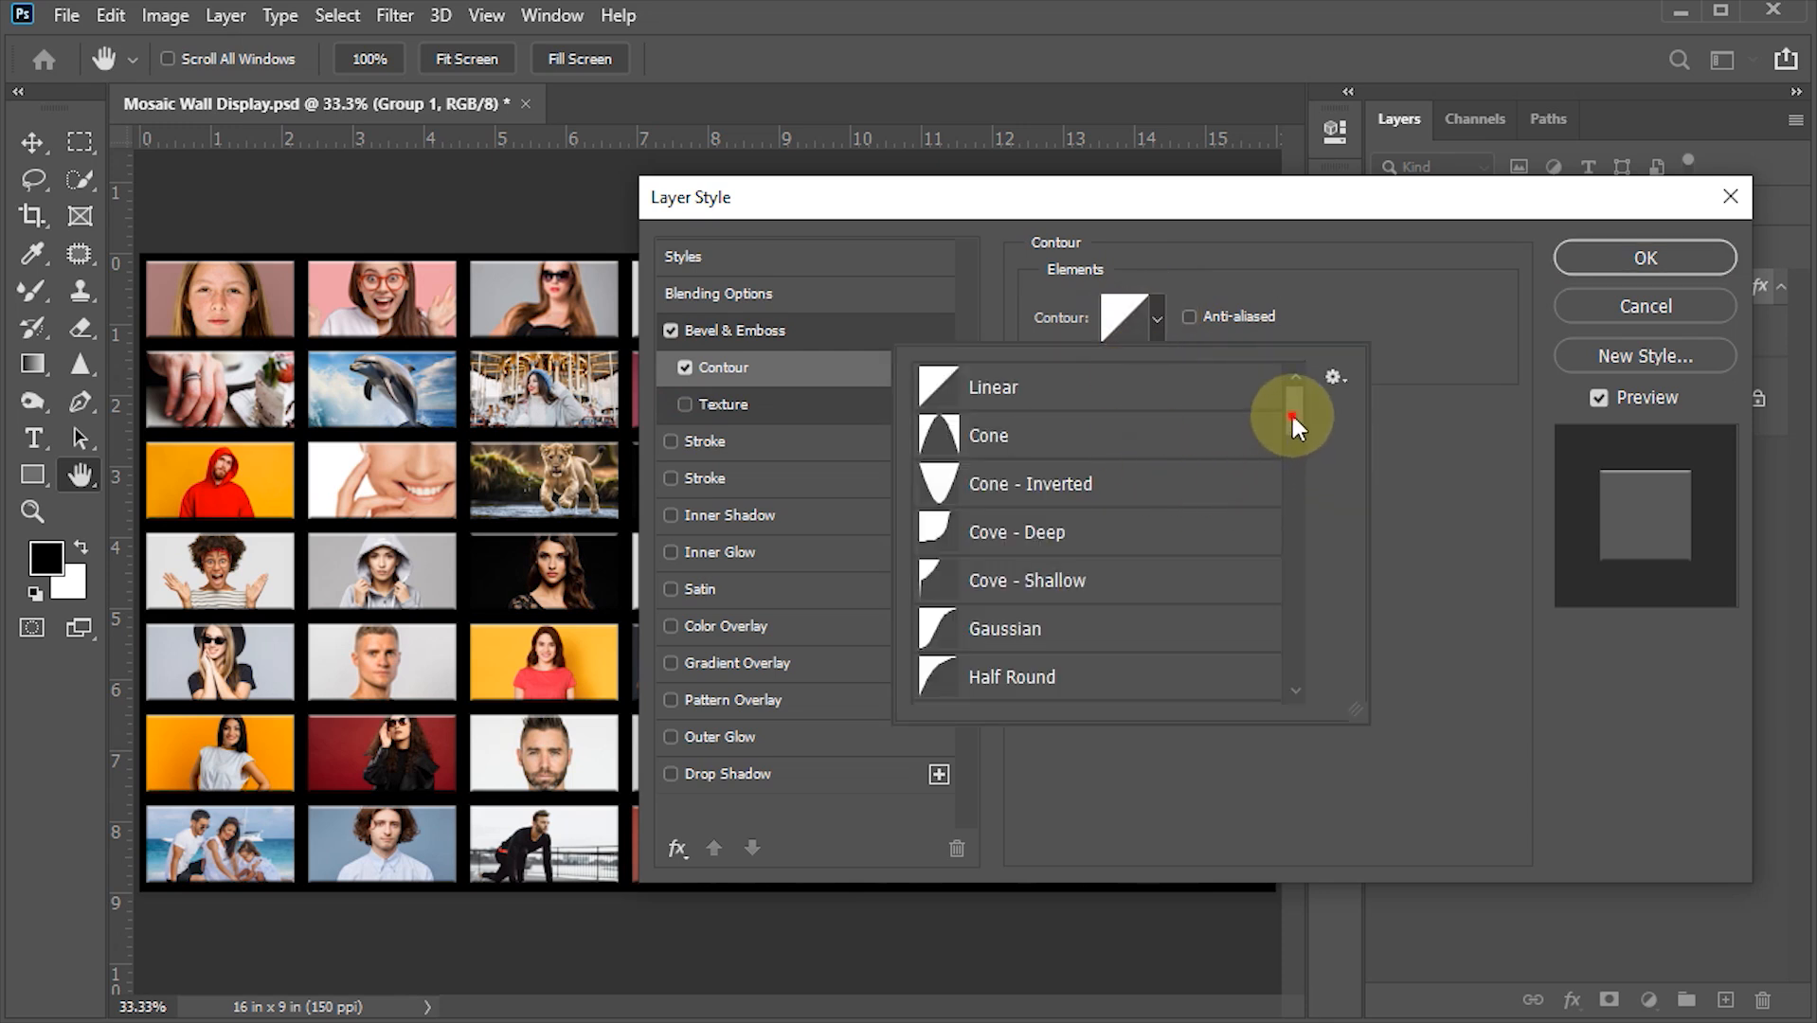
pyautogui.moveTo(1293, 416); pyautogui.dragTo(1290, 462)
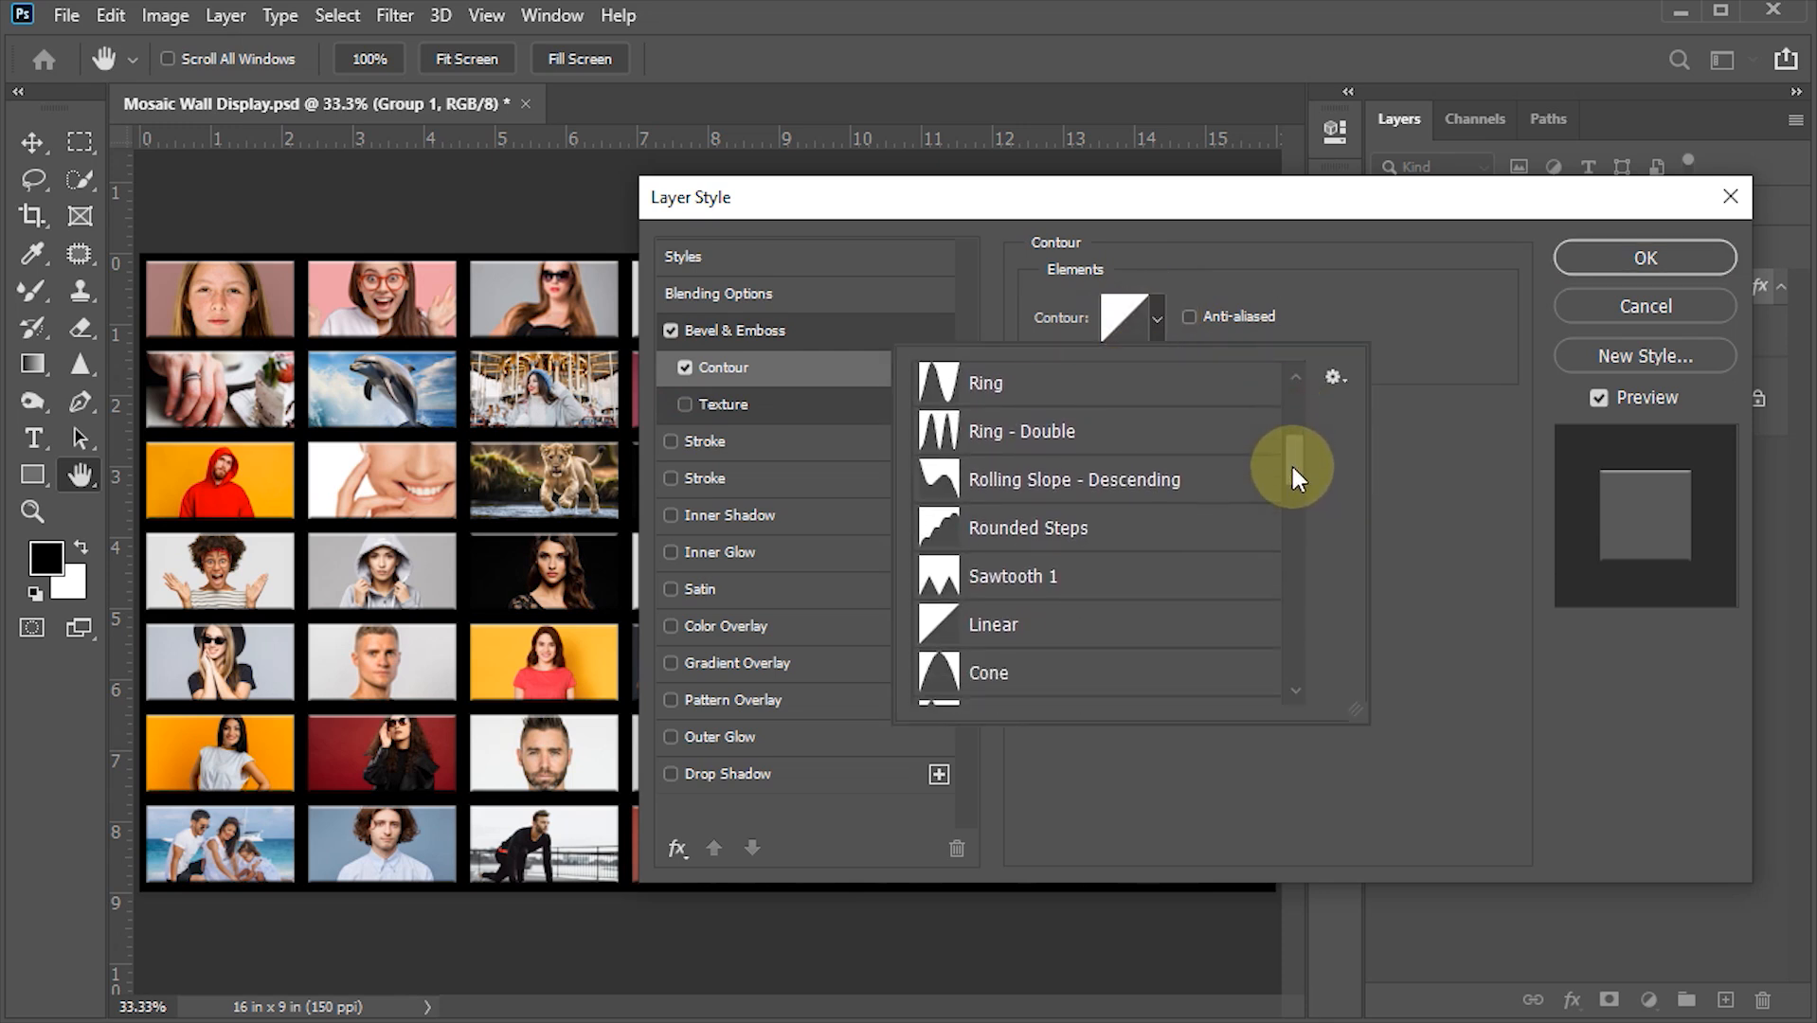
pyautogui.click(1004, 578)
pyautogui.click(1416, 422)
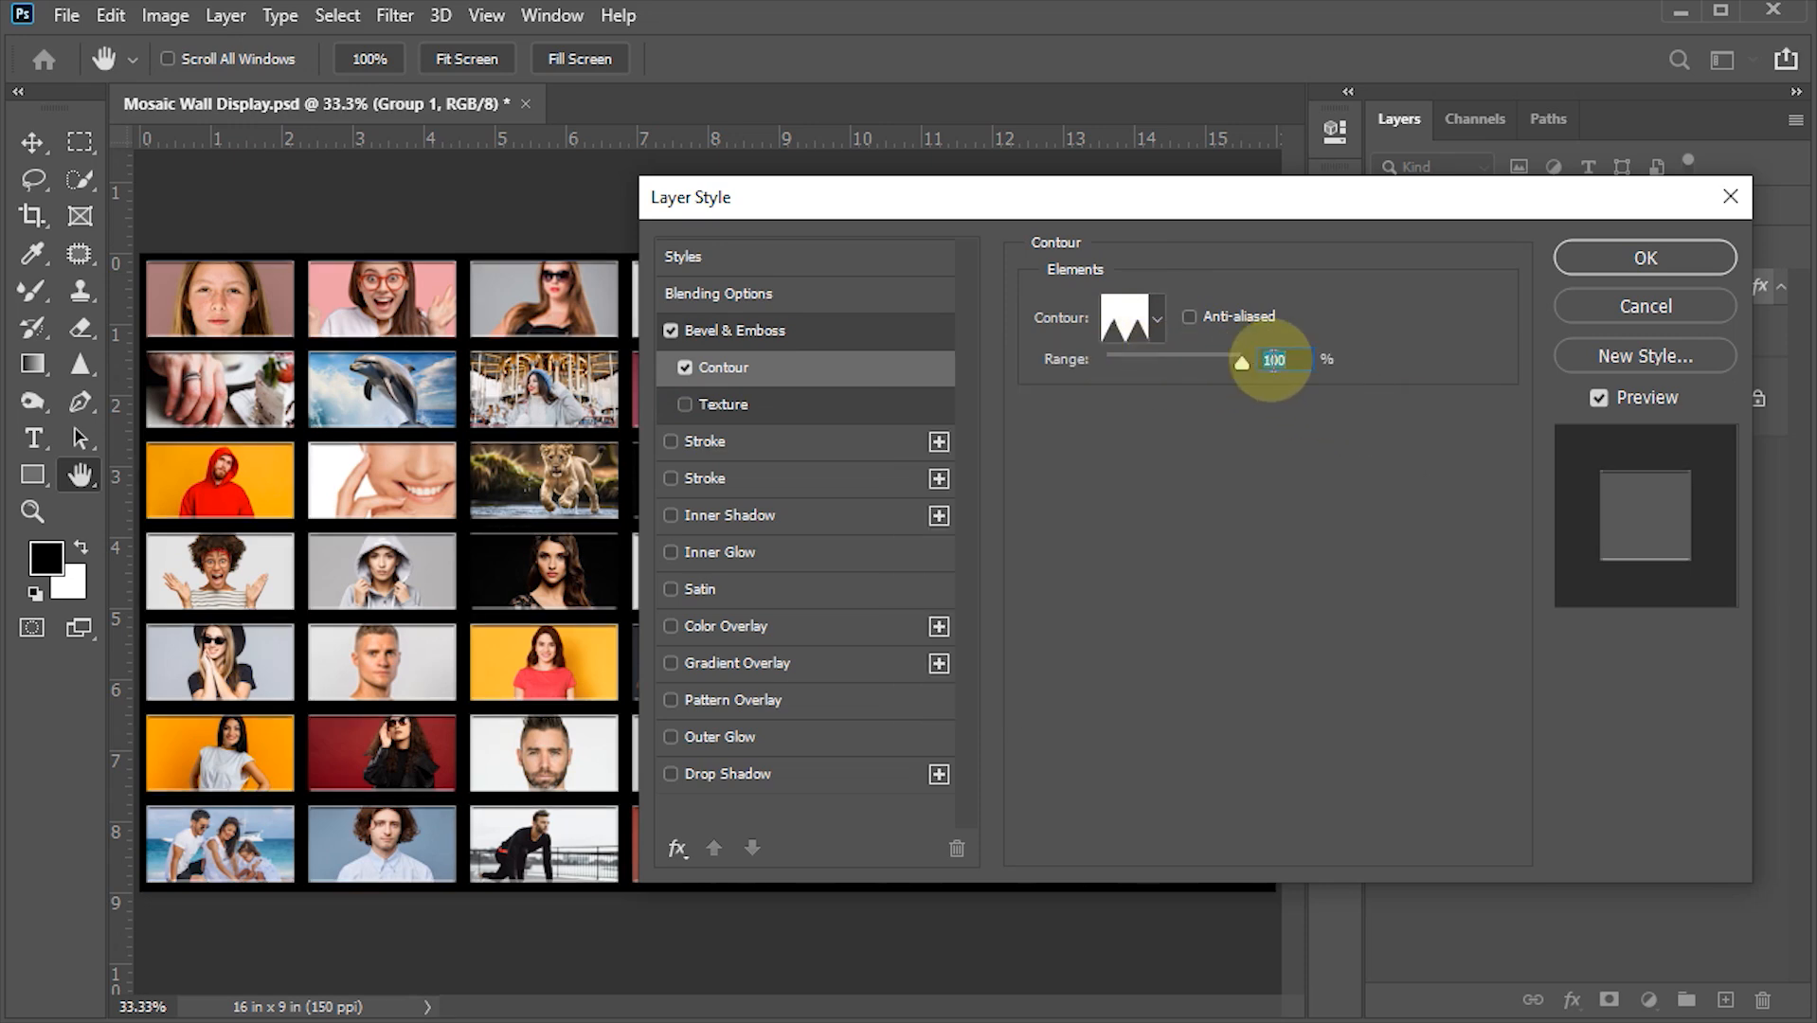
pyautogui.click(1622, 253)
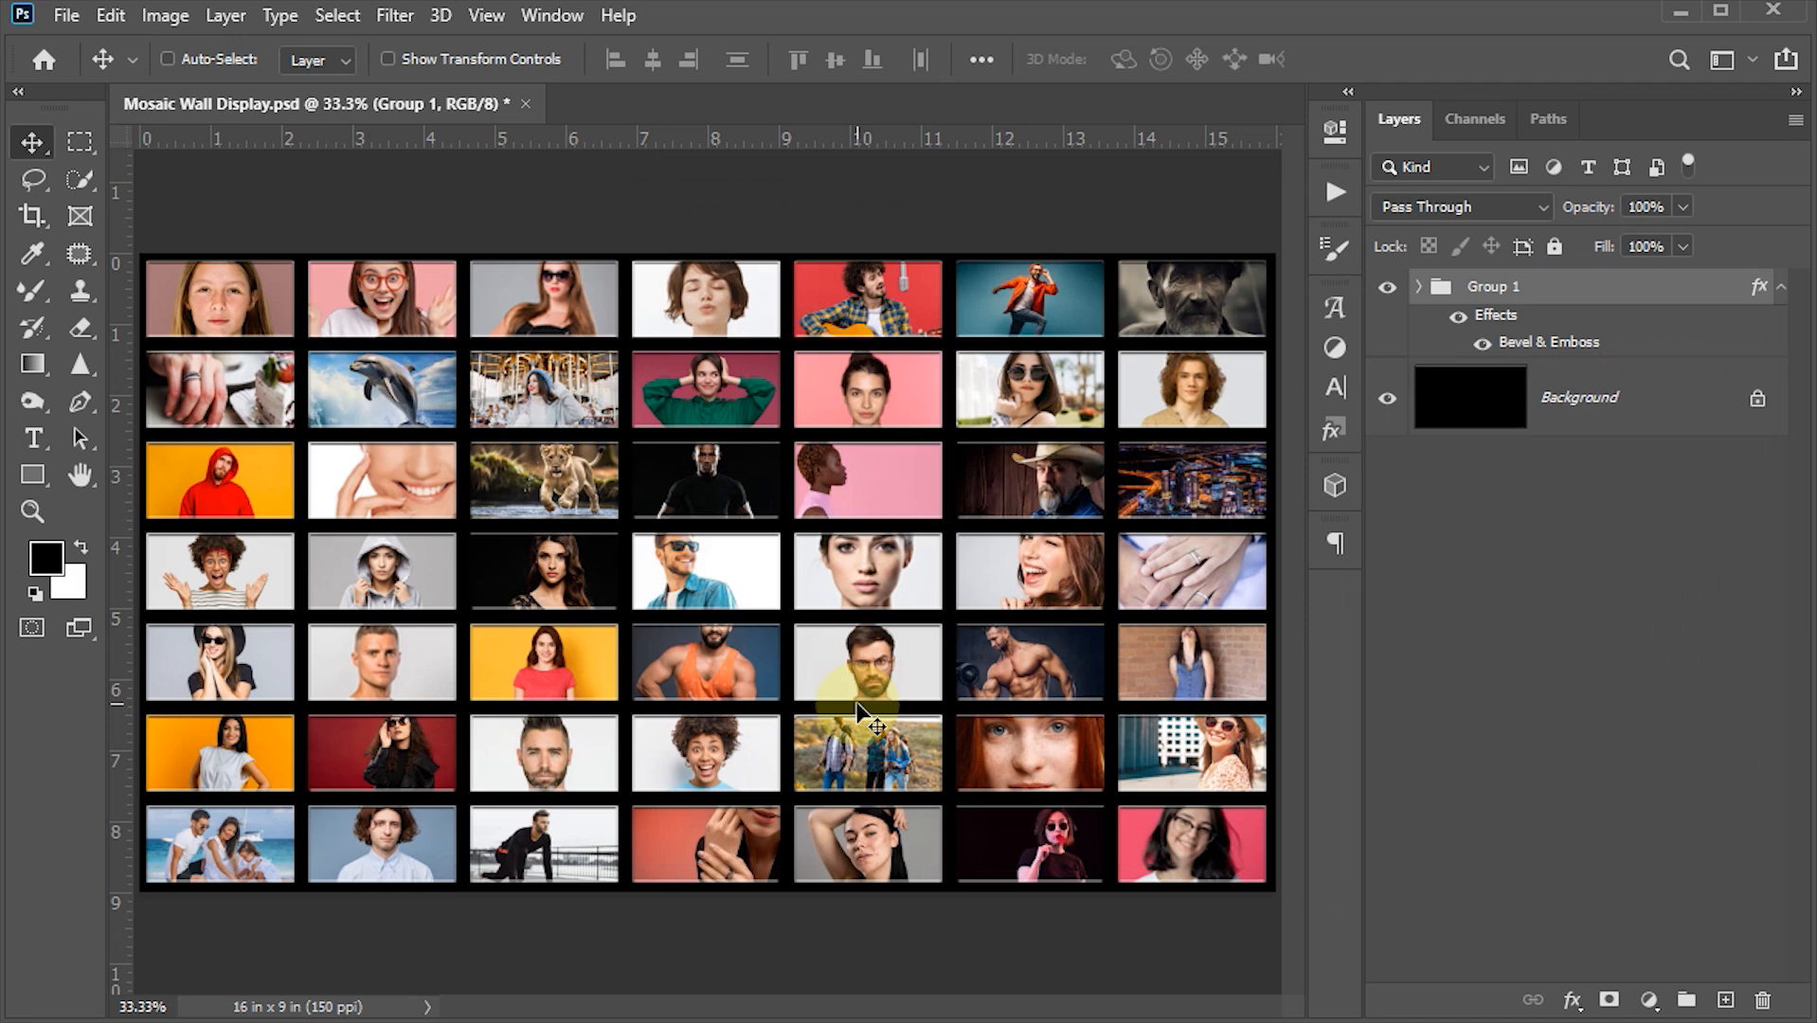
# - Convert the photo group and the background into a single smart object
pyautogui.click(1487, 405)
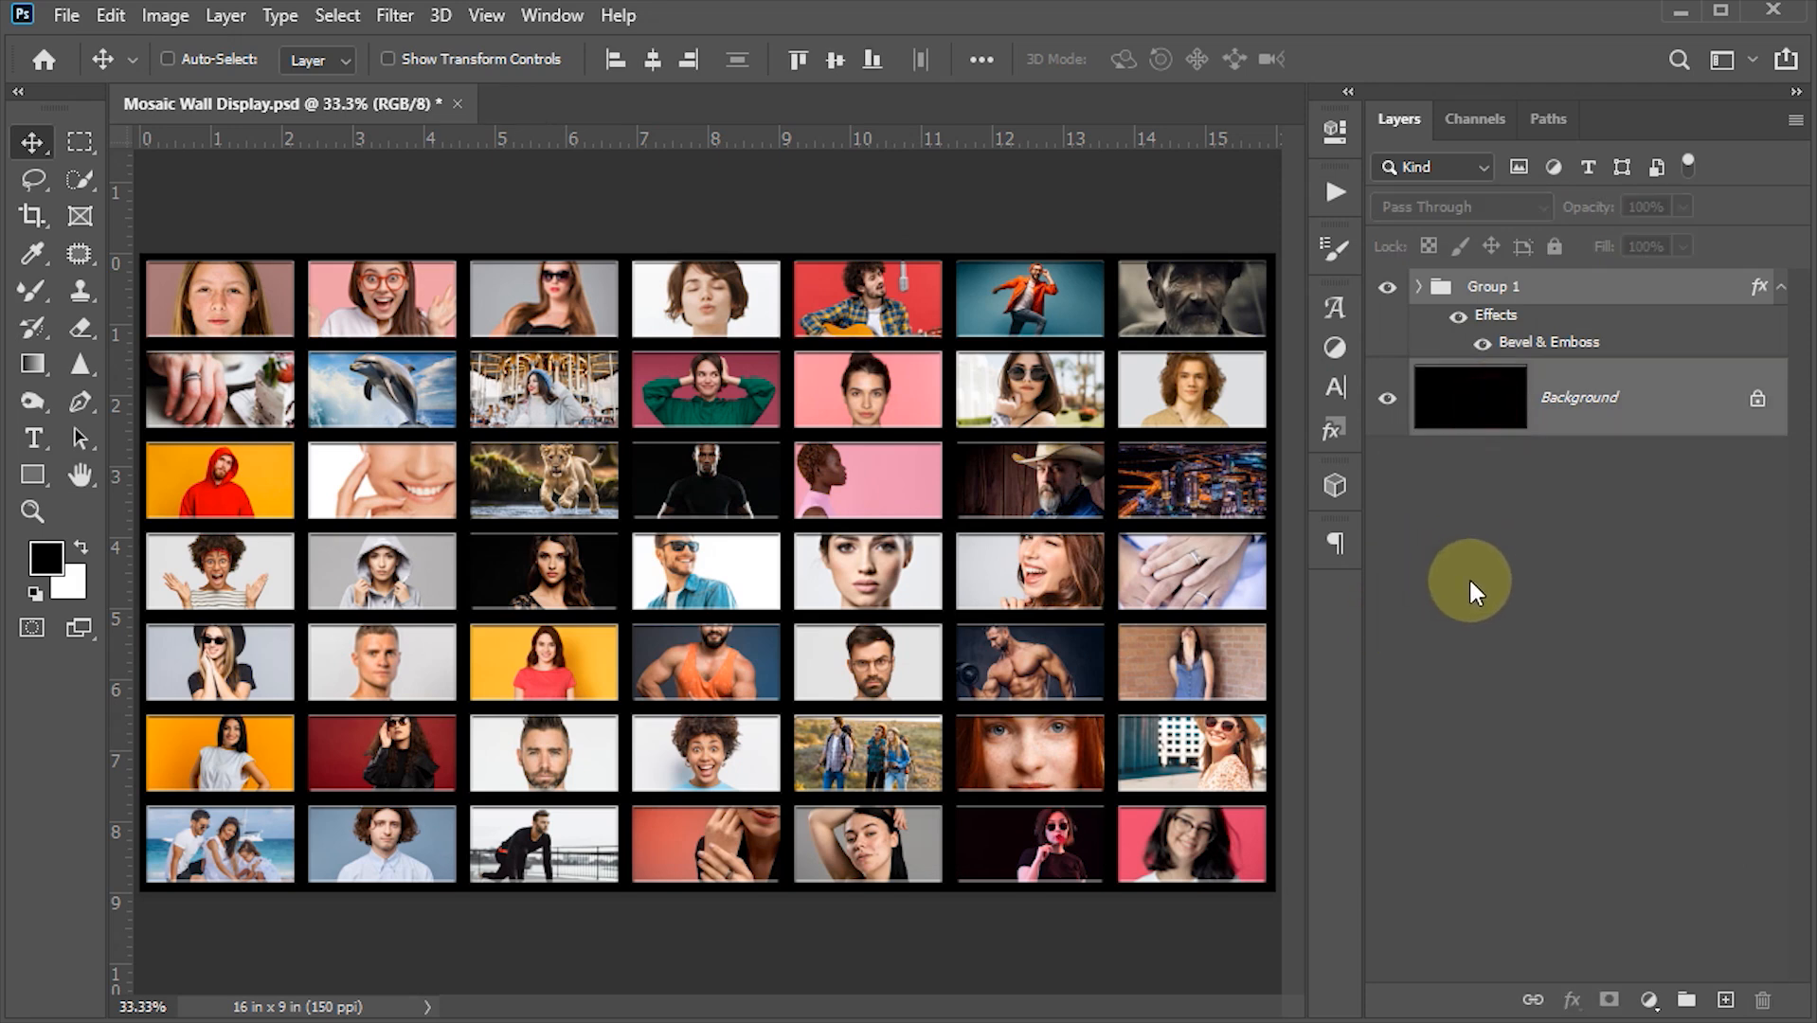
pyautogui.click(1795, 124)
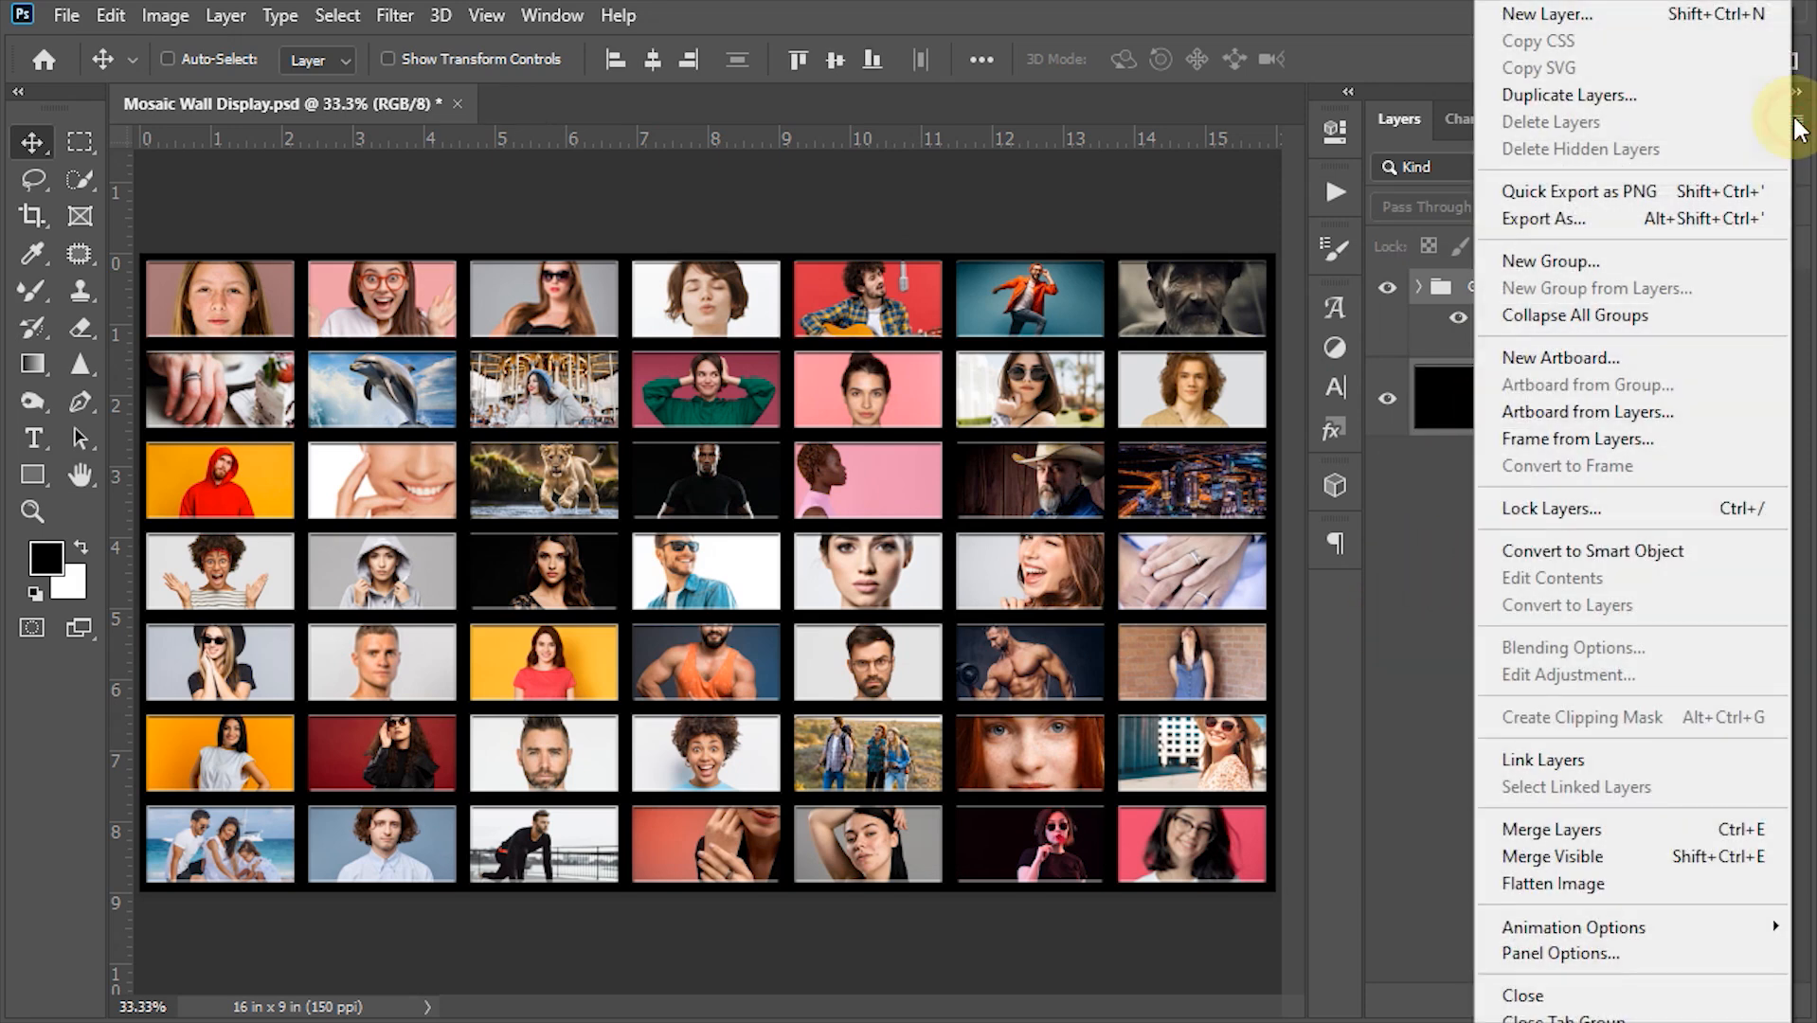
pyautogui.click(1606, 552)
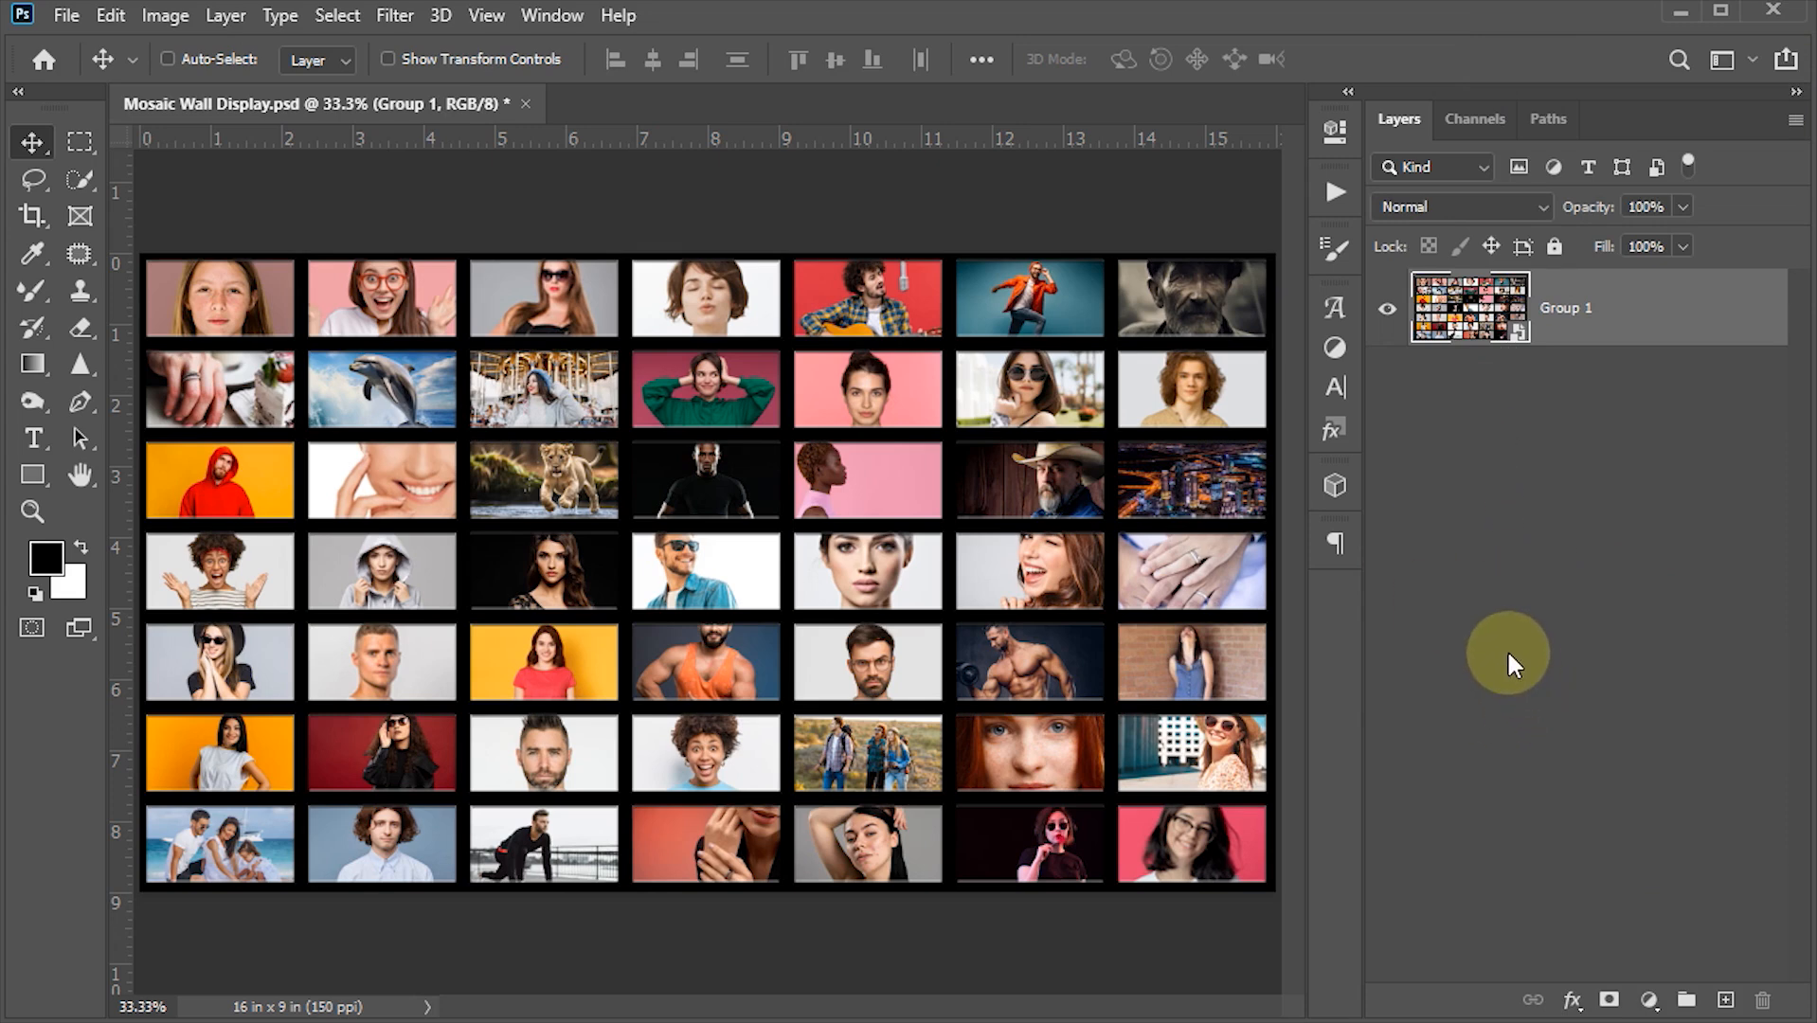
# - Add a new layer beneath the smart object, fill it with black, and save the document
pyautogui.keyDown('ctrl'); pyautogui.click(1727, 1002); pyautogui.keyUp('ctrl')
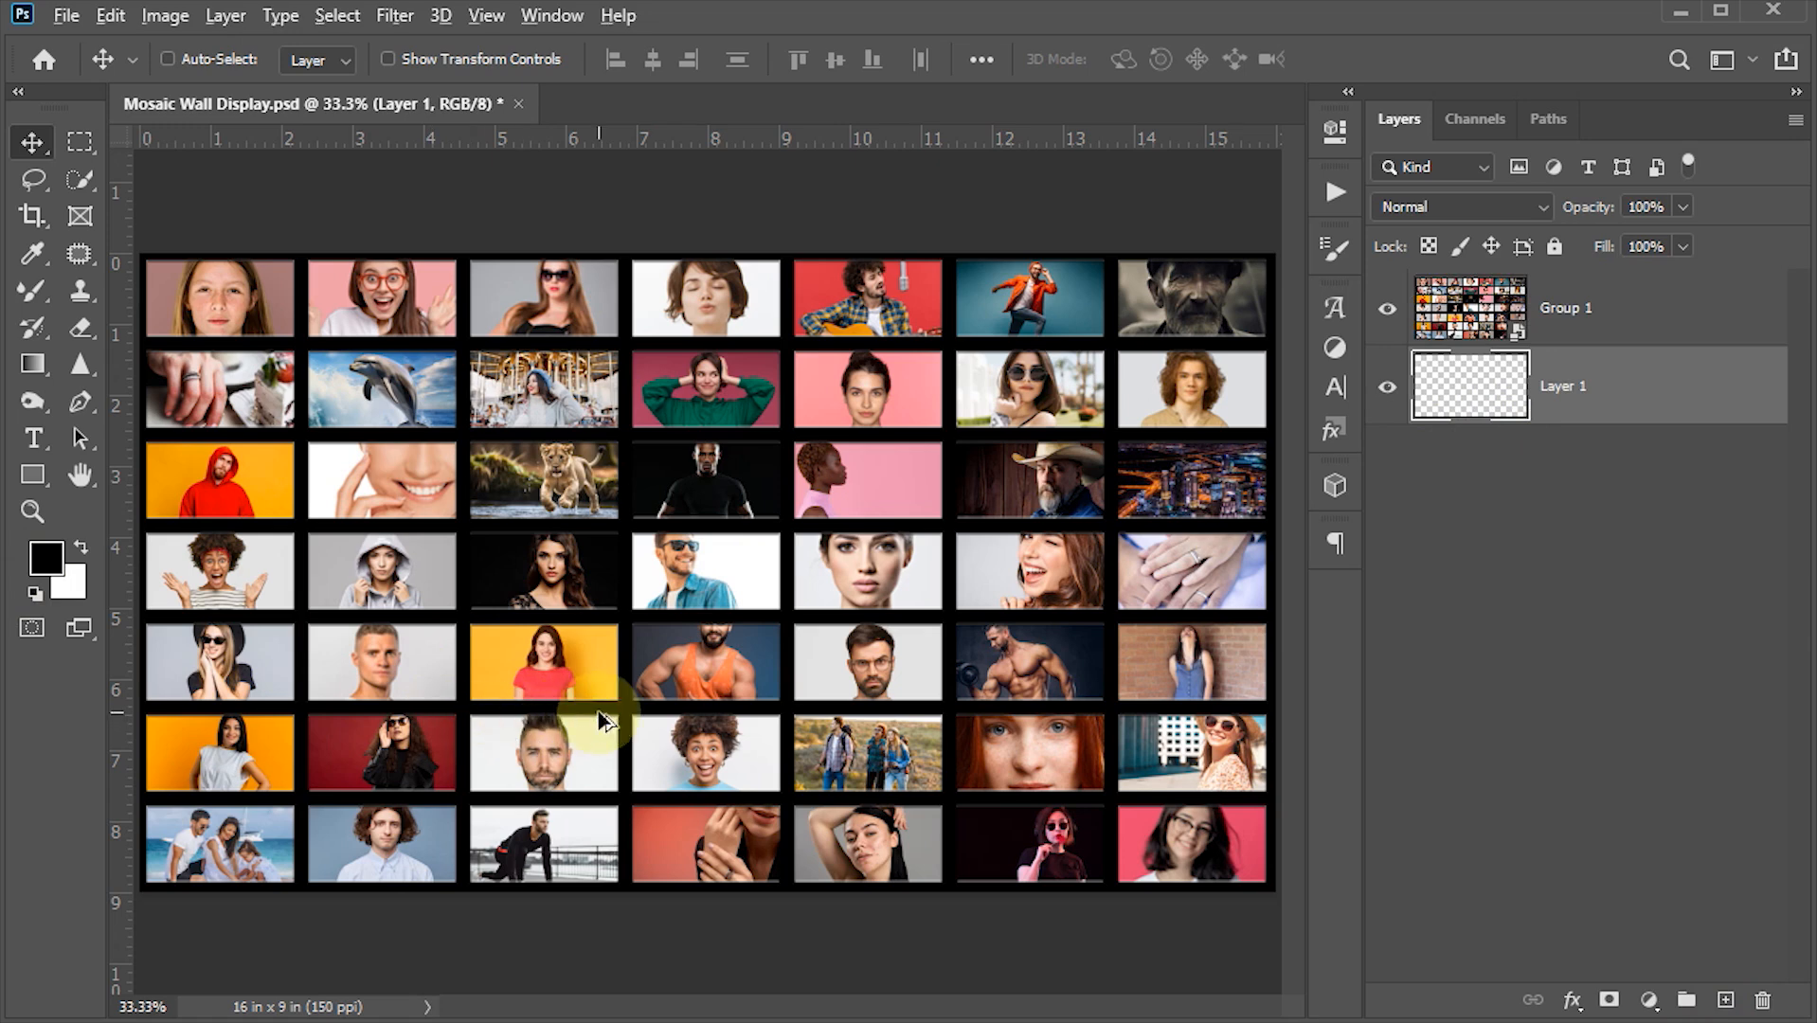
pyautogui.hotkey('alt', 'BackSpace')
pyautogui.hotkey('ctrl', 's')
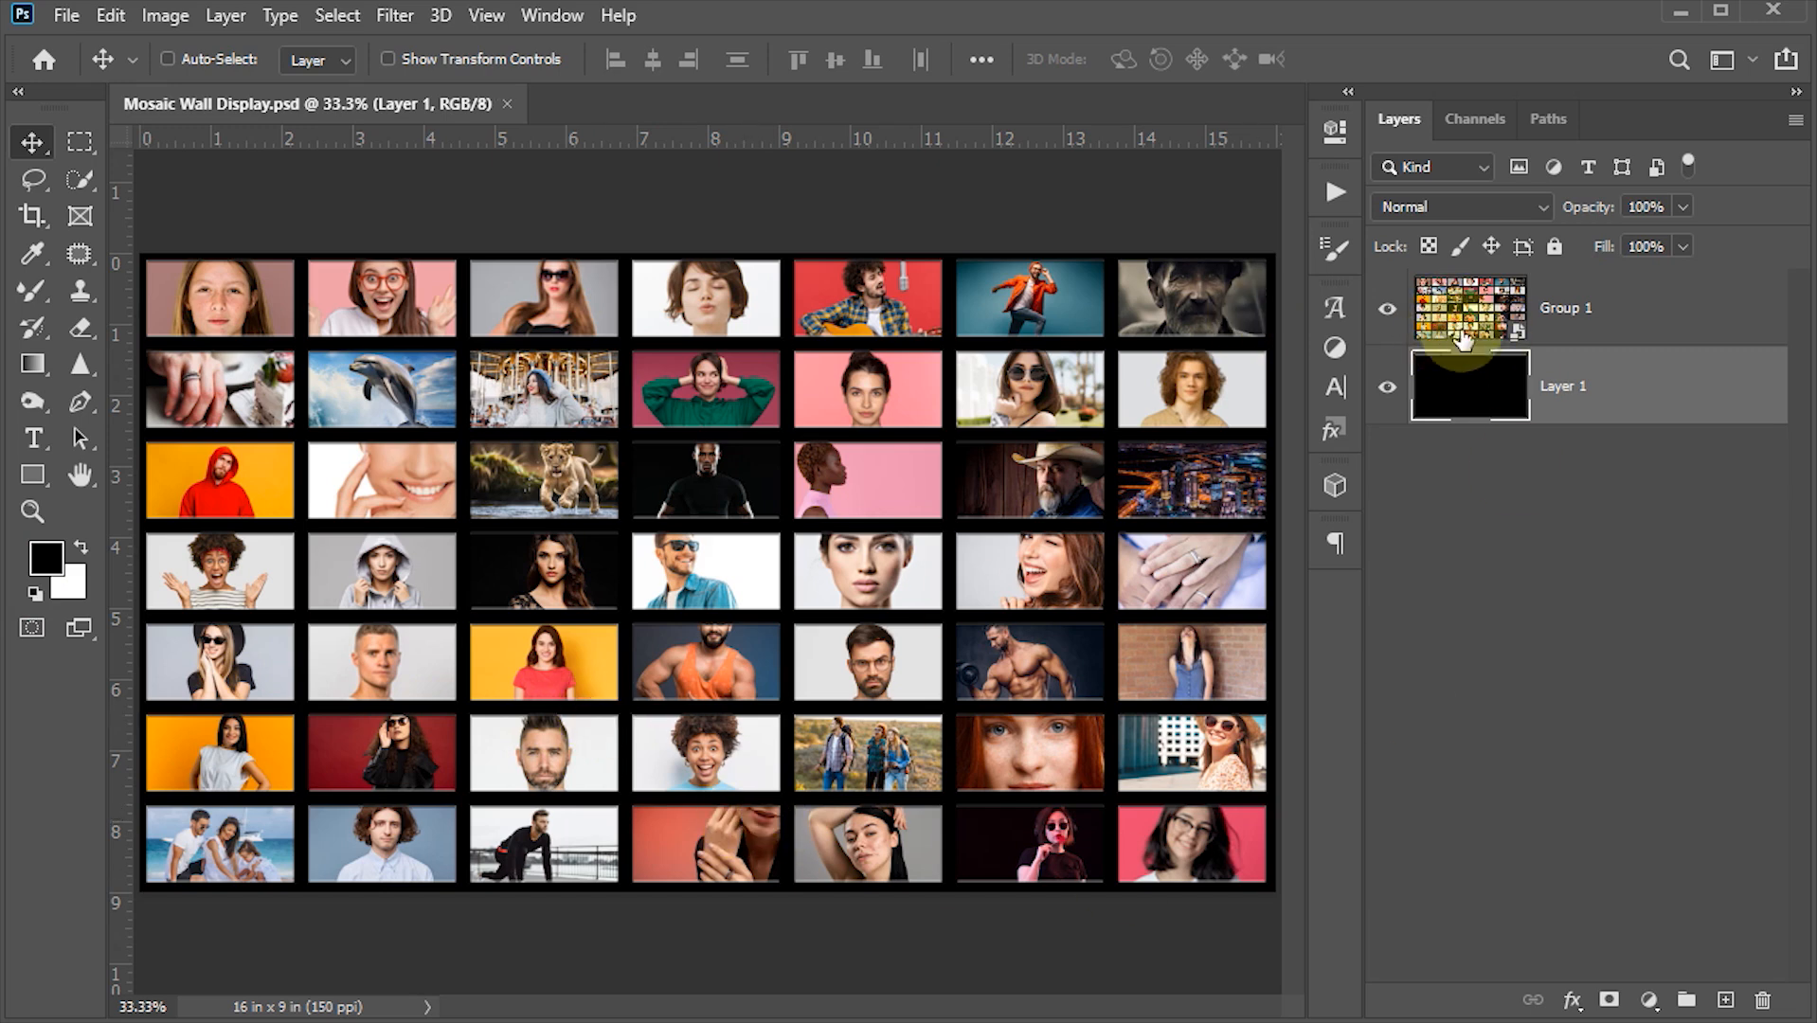
# - Scale the smart object down to about 58.5% and move it toward the upper middle of the canvas
pyautogui.click(1463, 313)
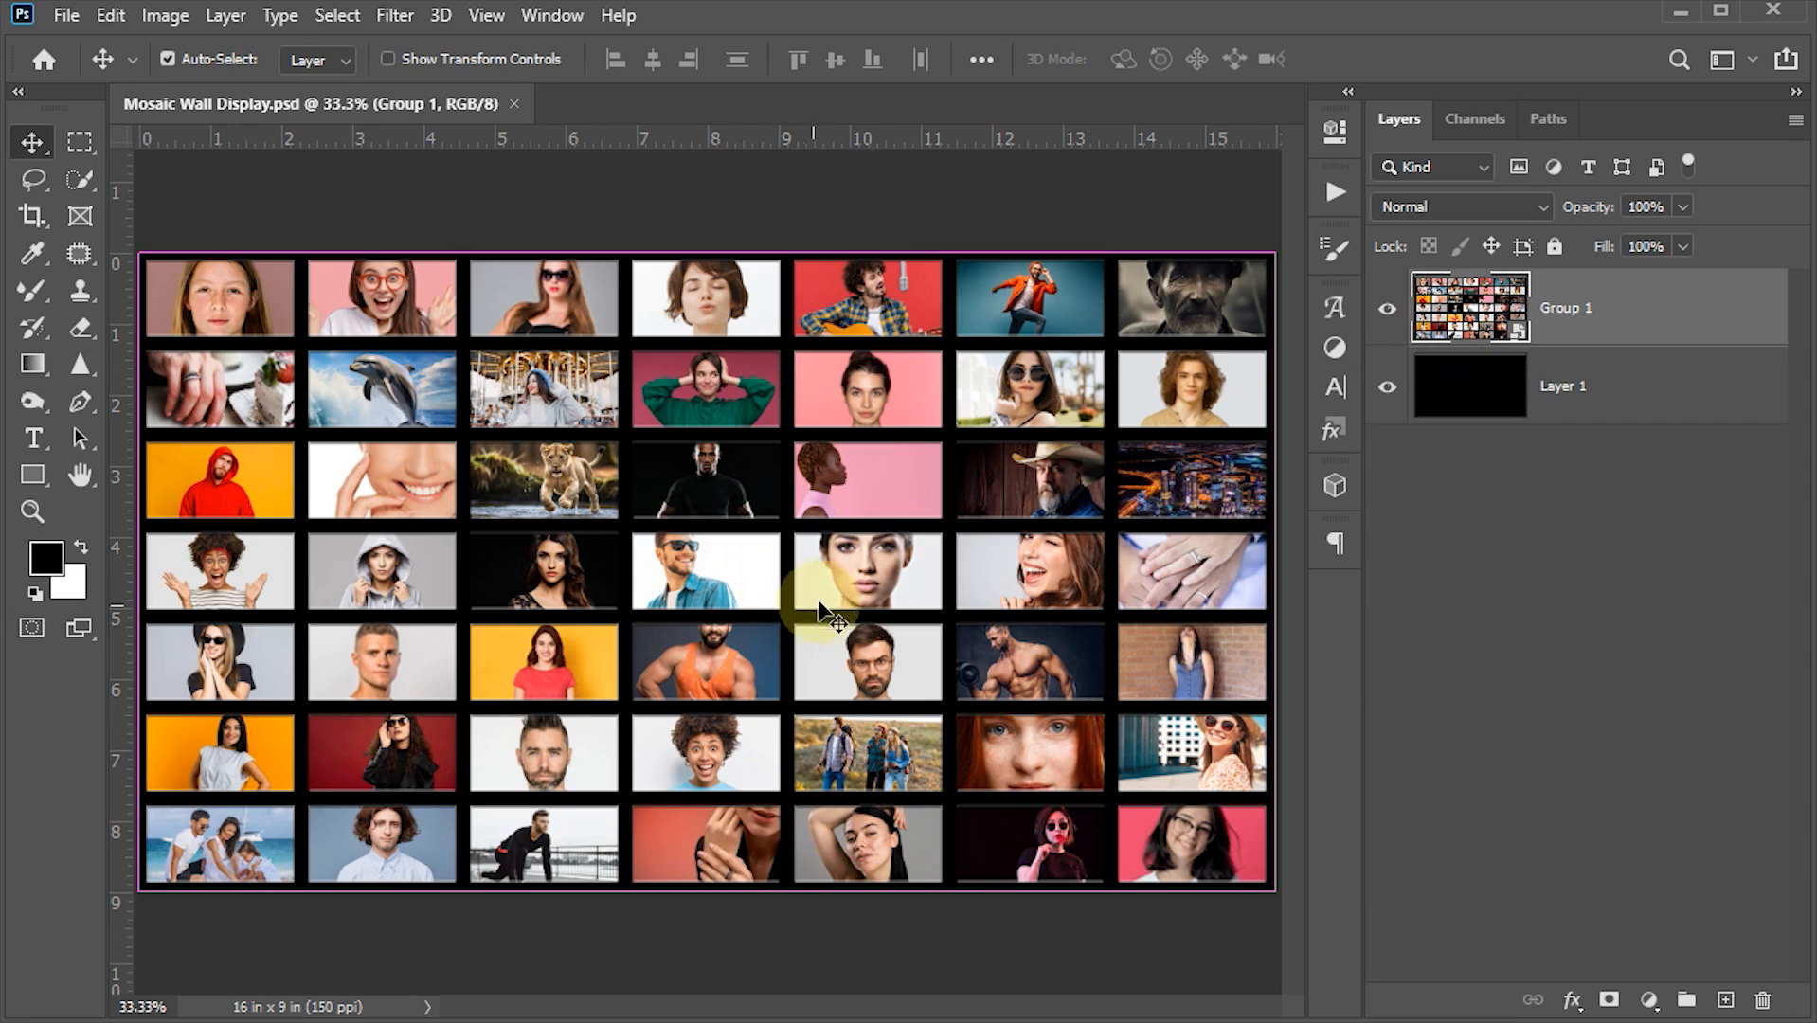
pyautogui.hotkey('ctrl', 't')
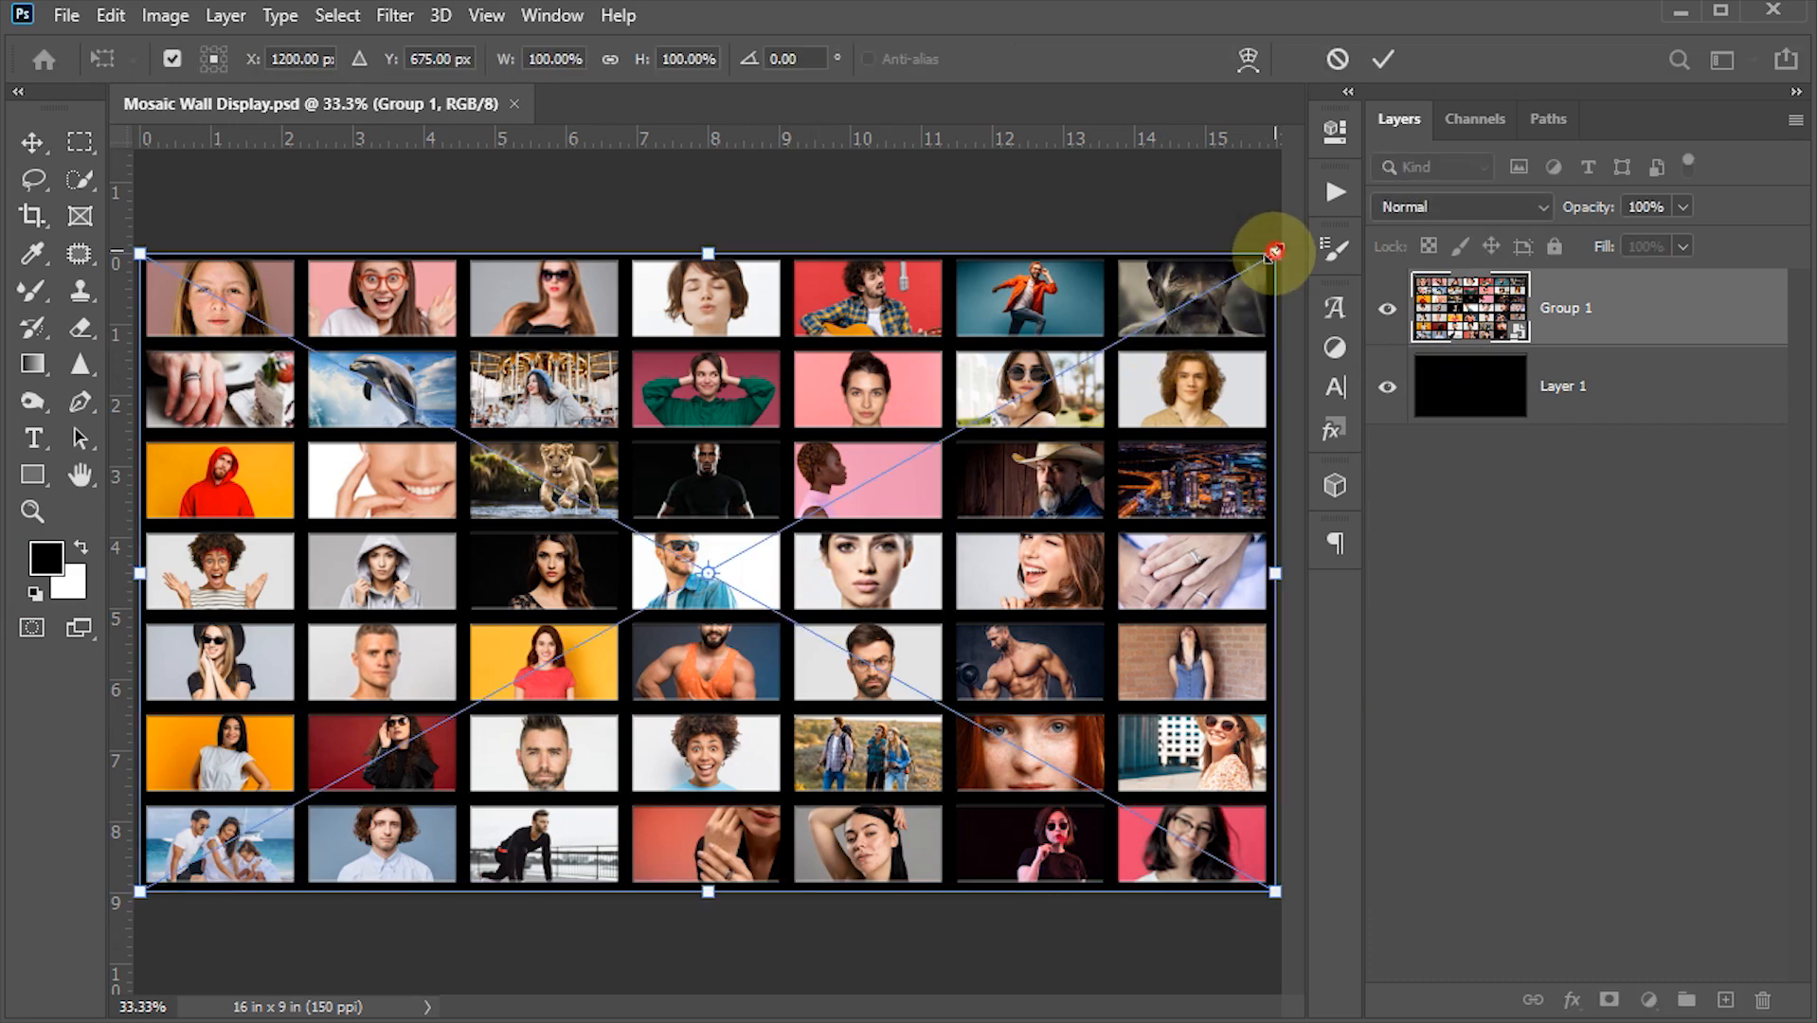
pyautogui.moveTo(1272, 252); pyautogui.dragTo(1042, 387)
pyautogui.moveTo(900, 576); pyautogui.dragTo(893, 462)
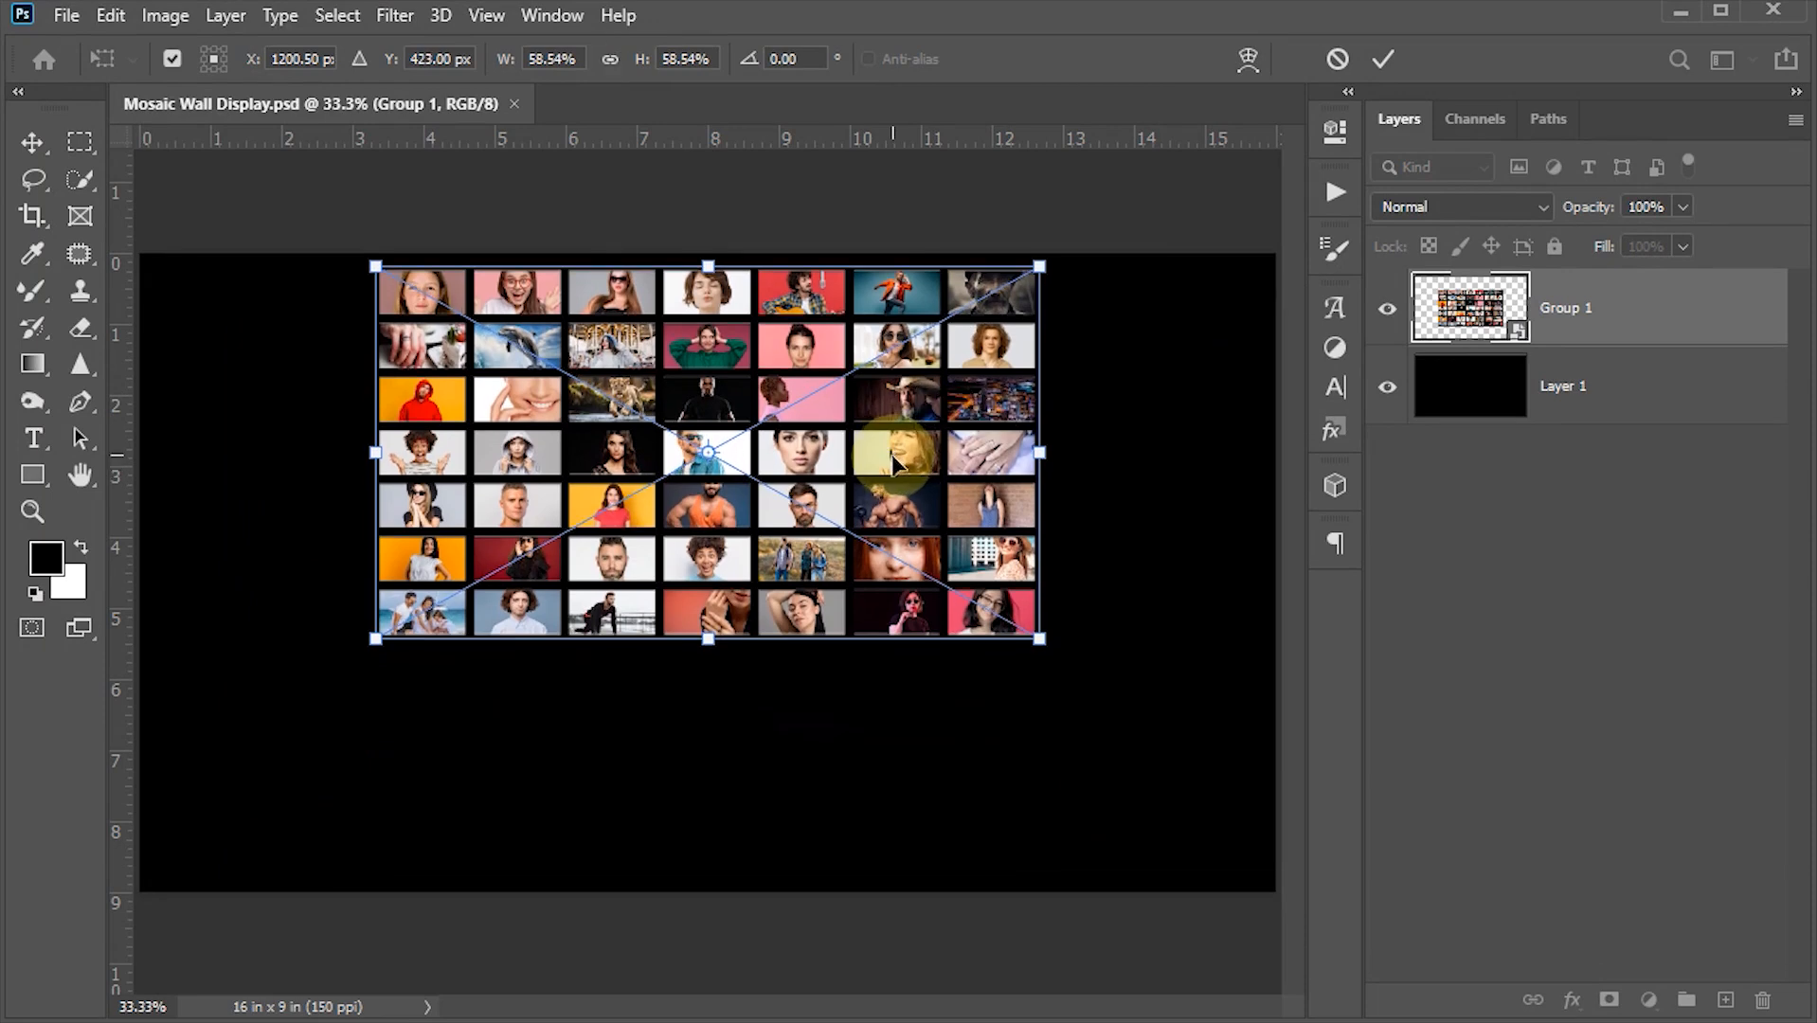
pyautogui.click(1384, 55)
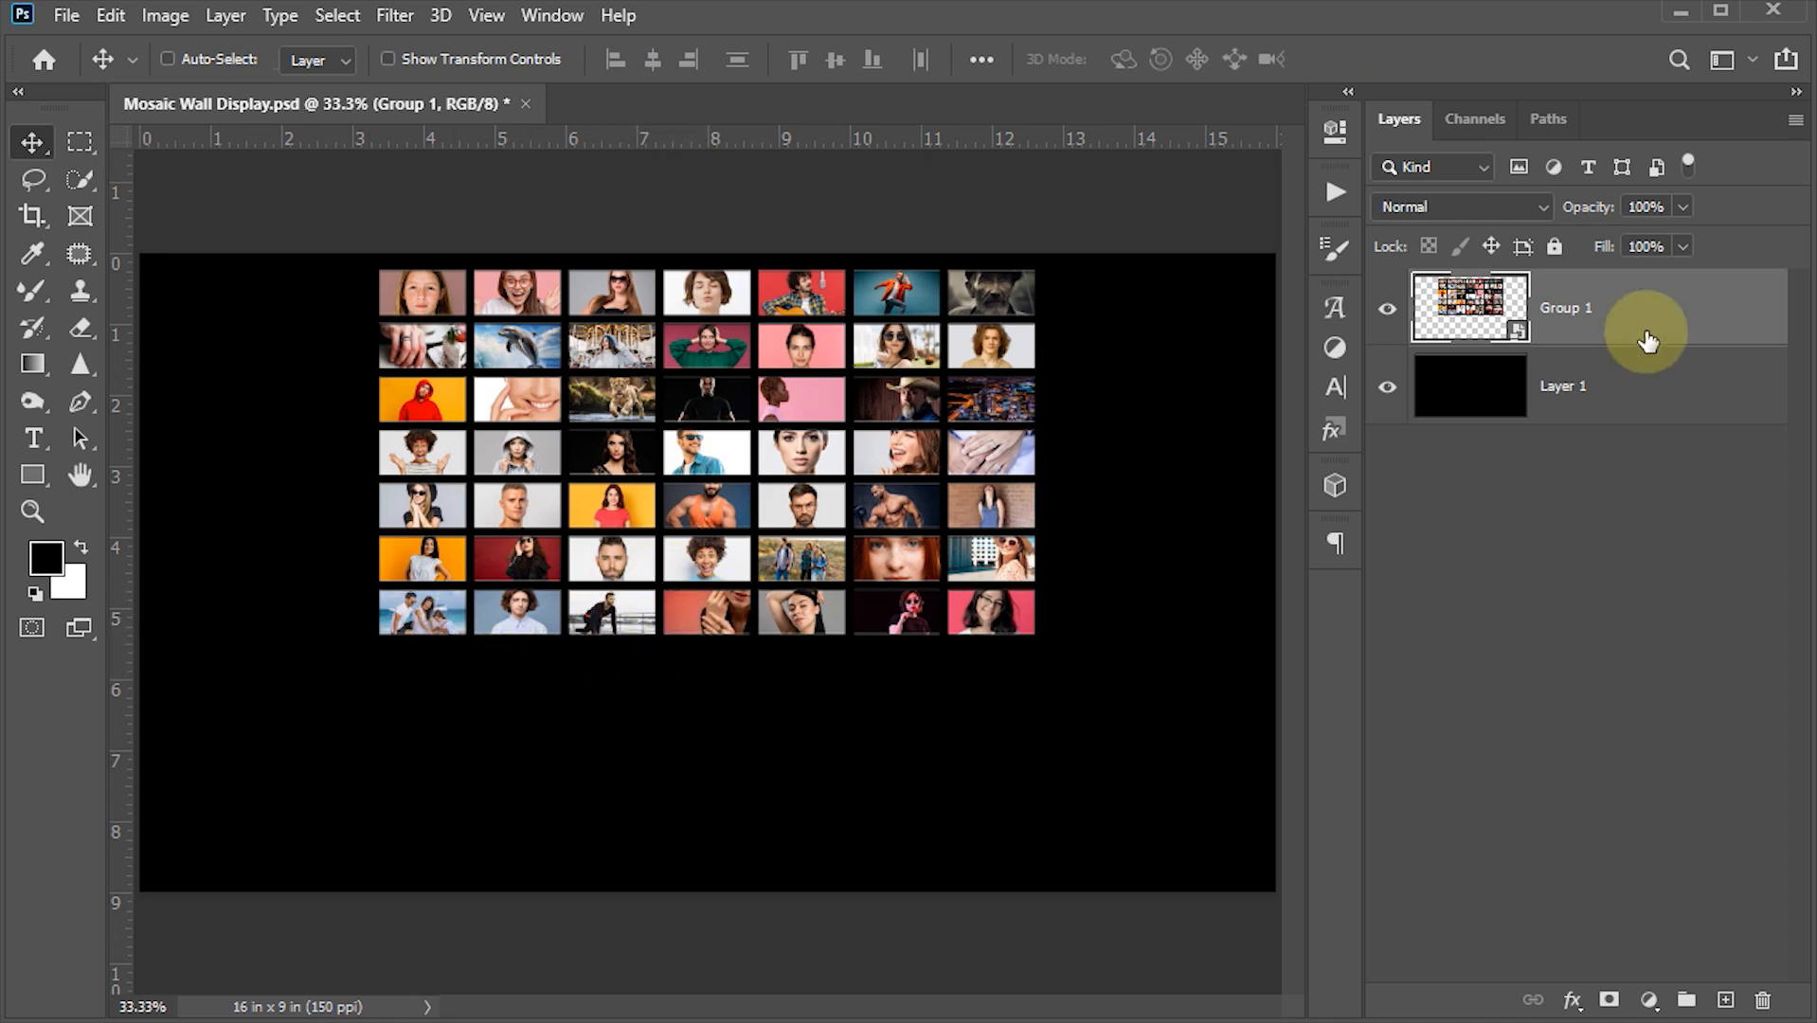
# - Add a layer mask to the smart object and pick the Foreground to Transparent gradient preset for the Gradient tool
pyautogui.click(1610, 1001)
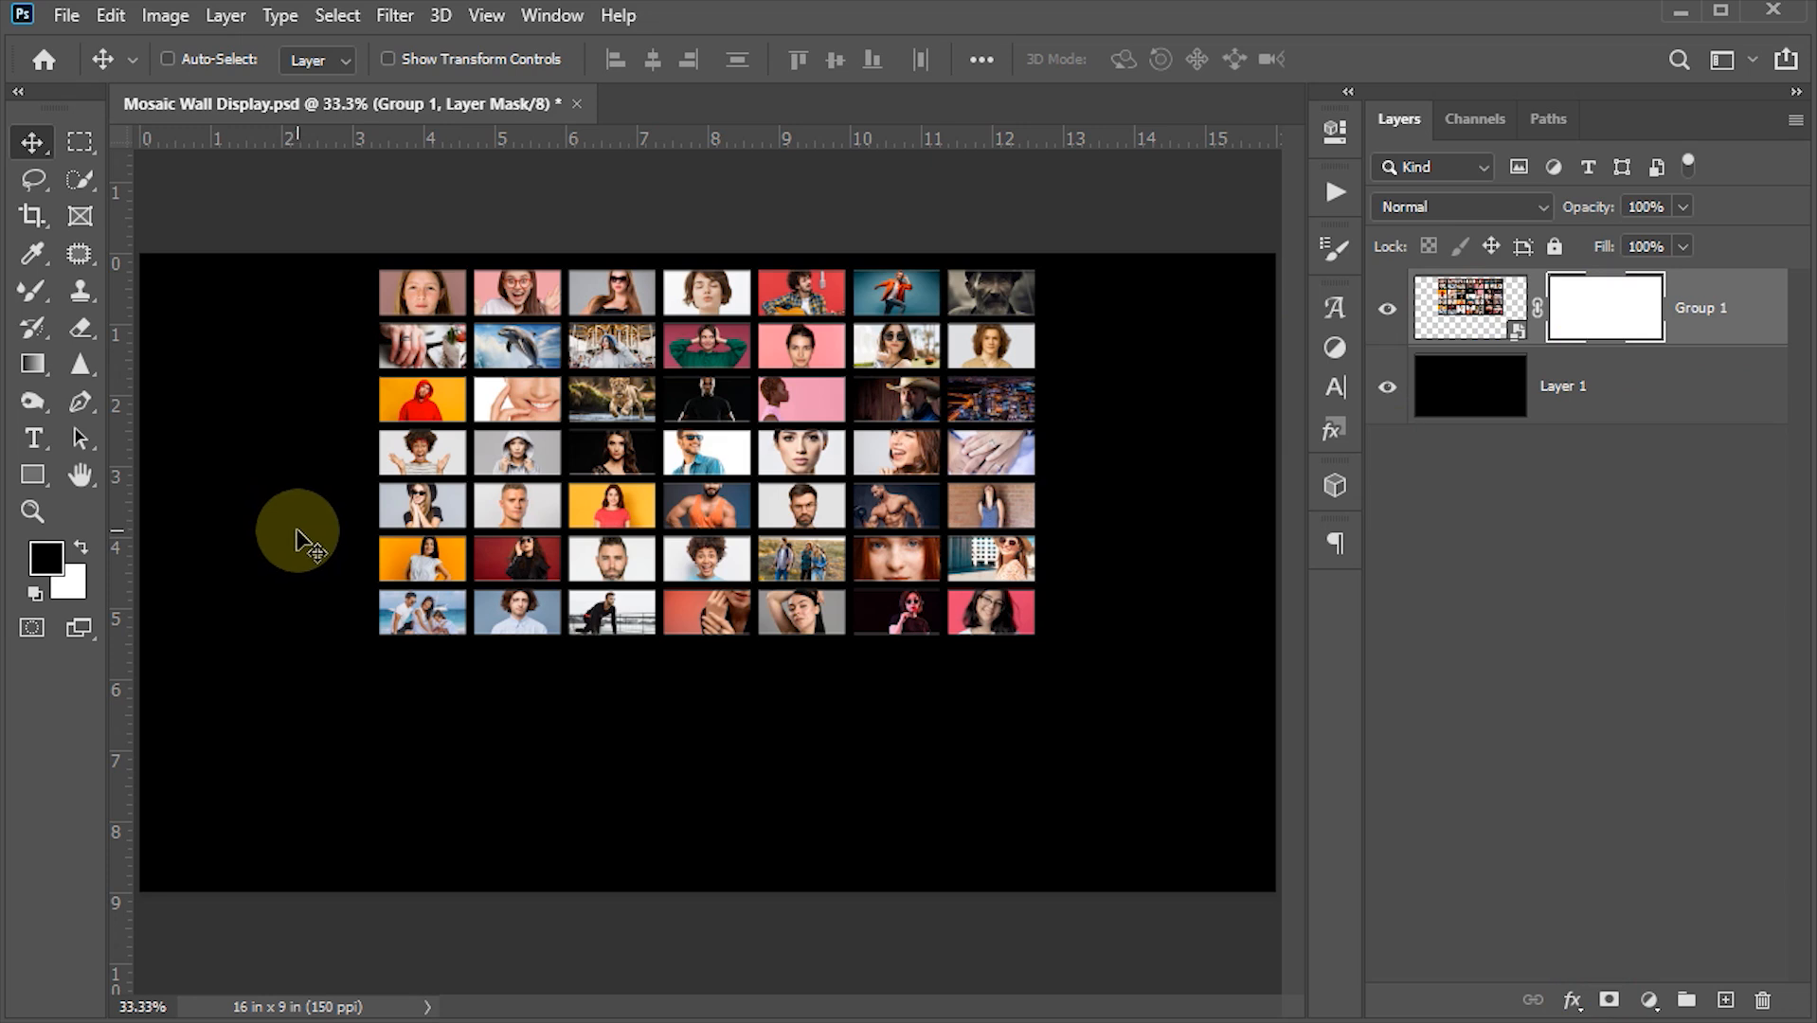
pyautogui.click(31, 363)
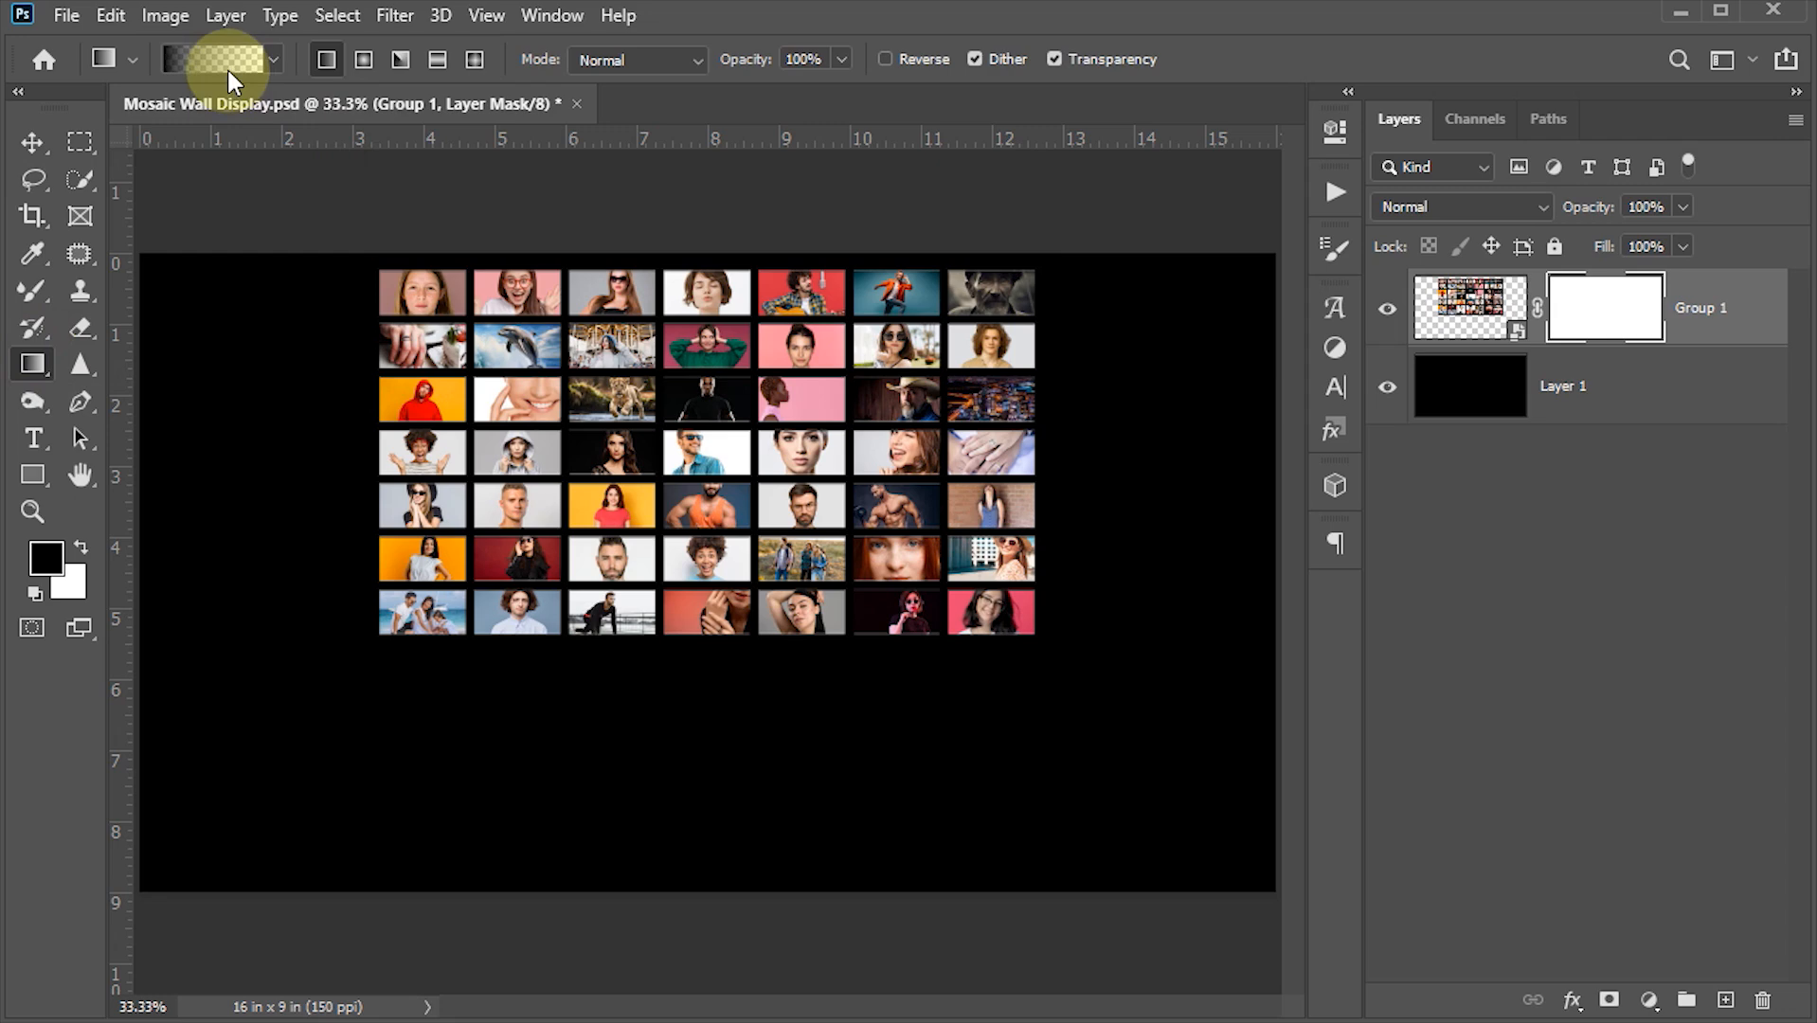
pyautogui.click(227, 58)
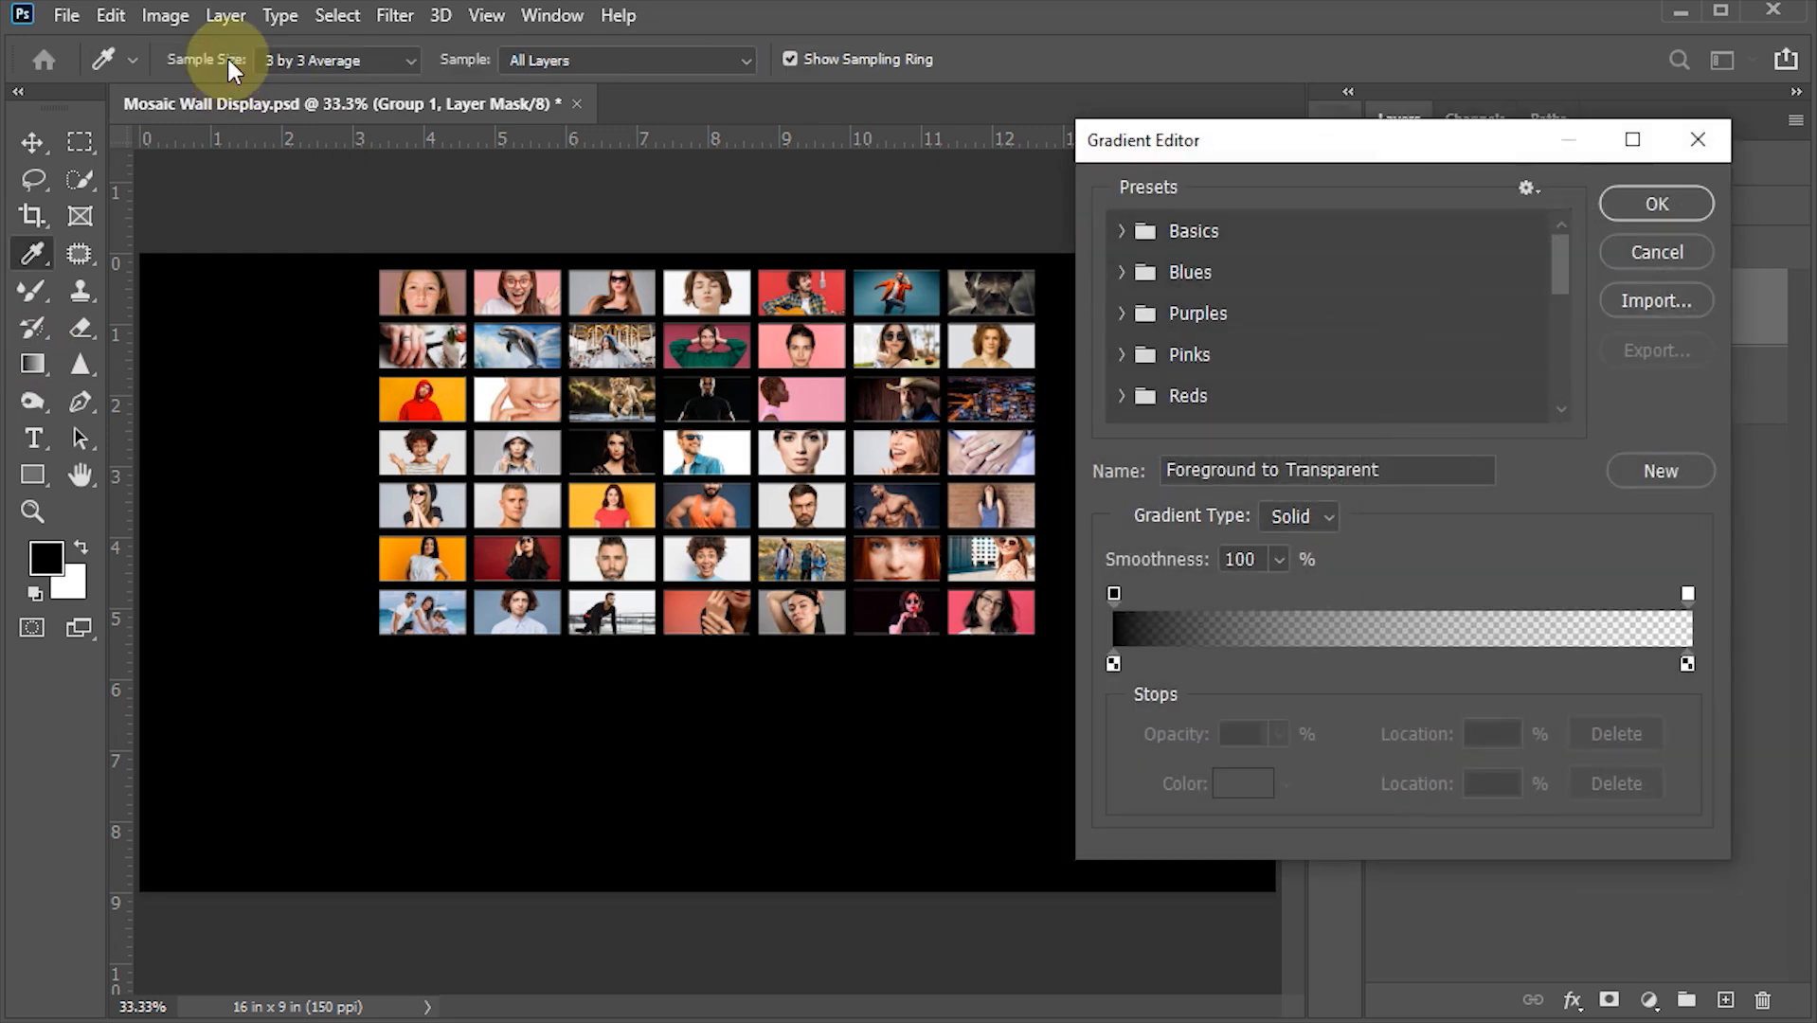
pyautogui.click(1118, 232)
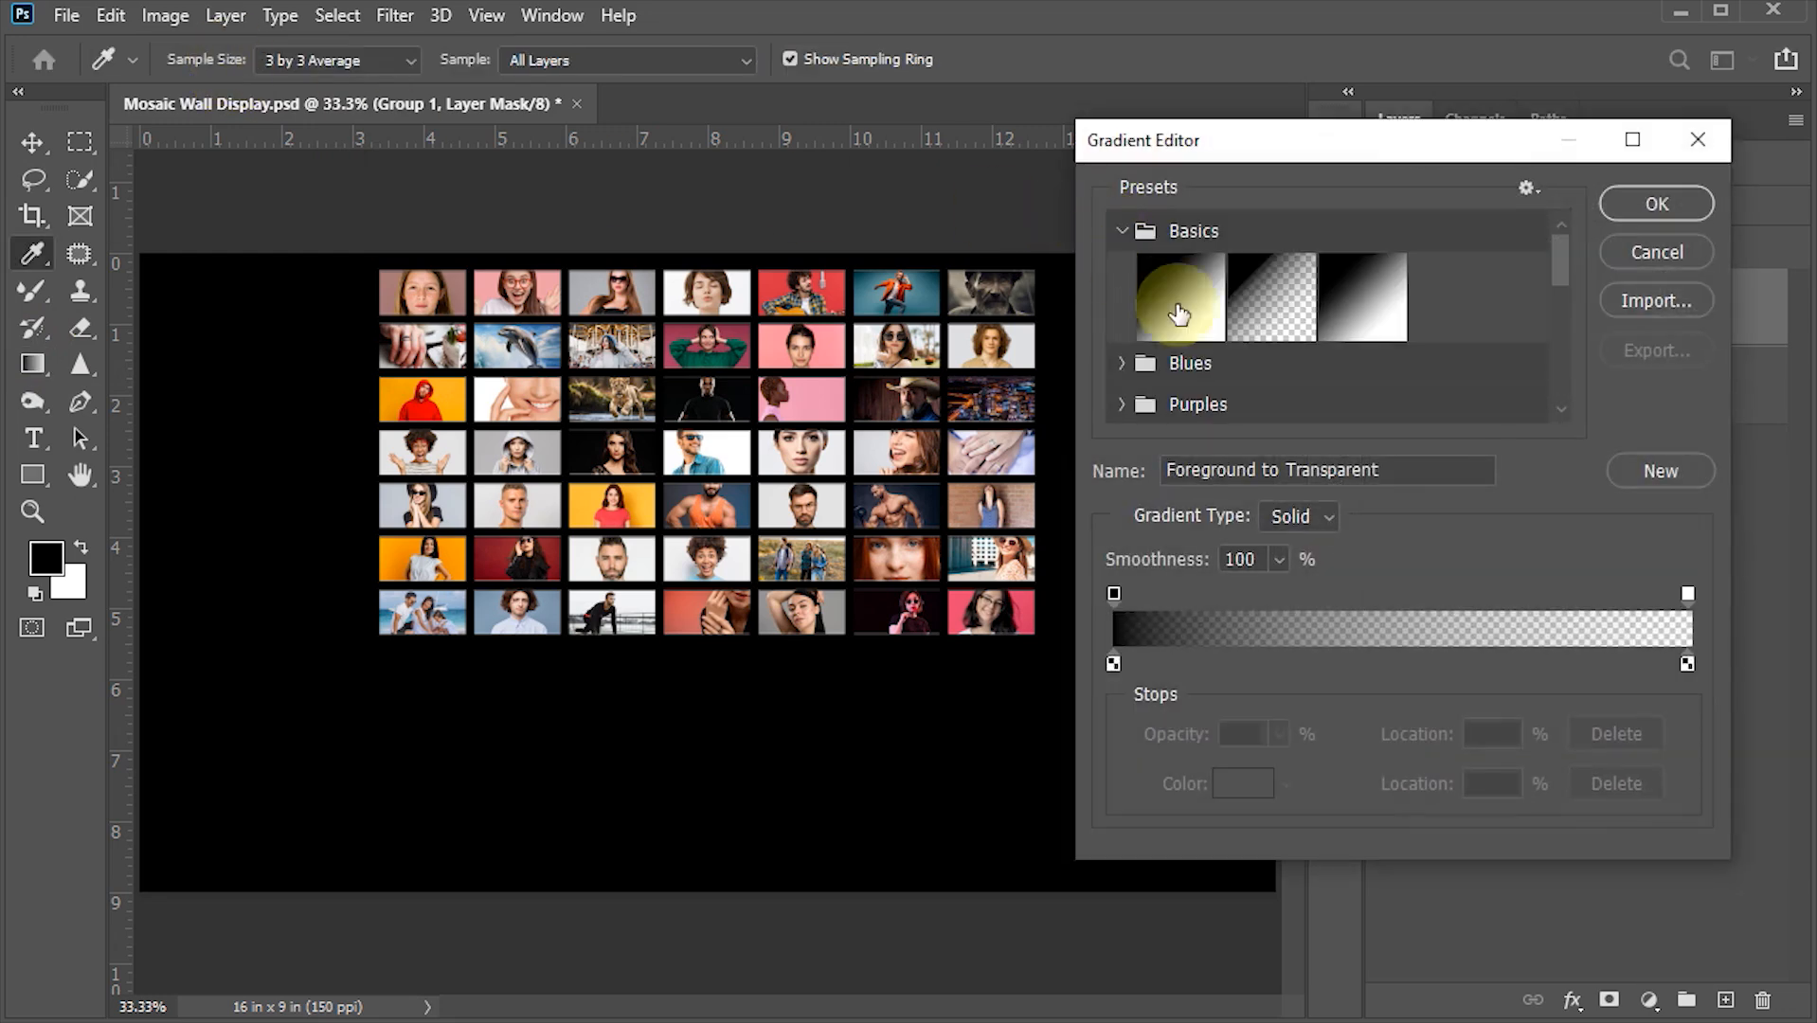
pyautogui.click(1261, 297)
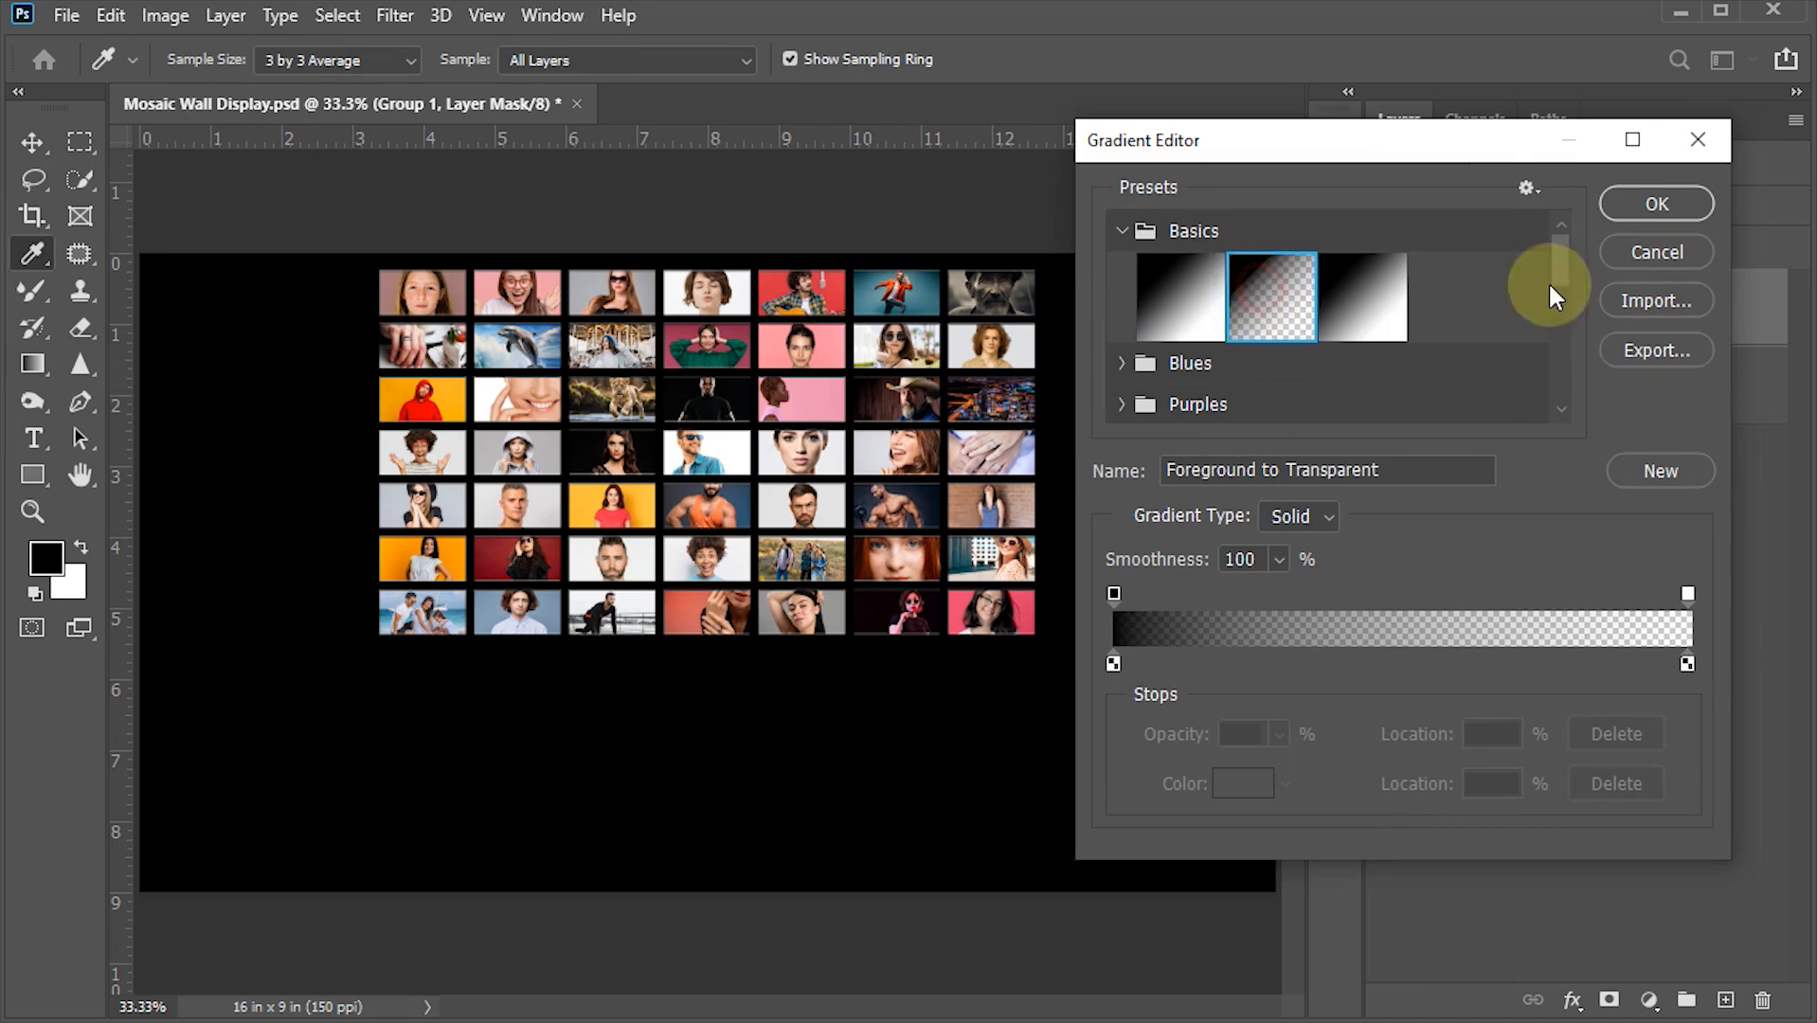
pyautogui.click(1659, 204)
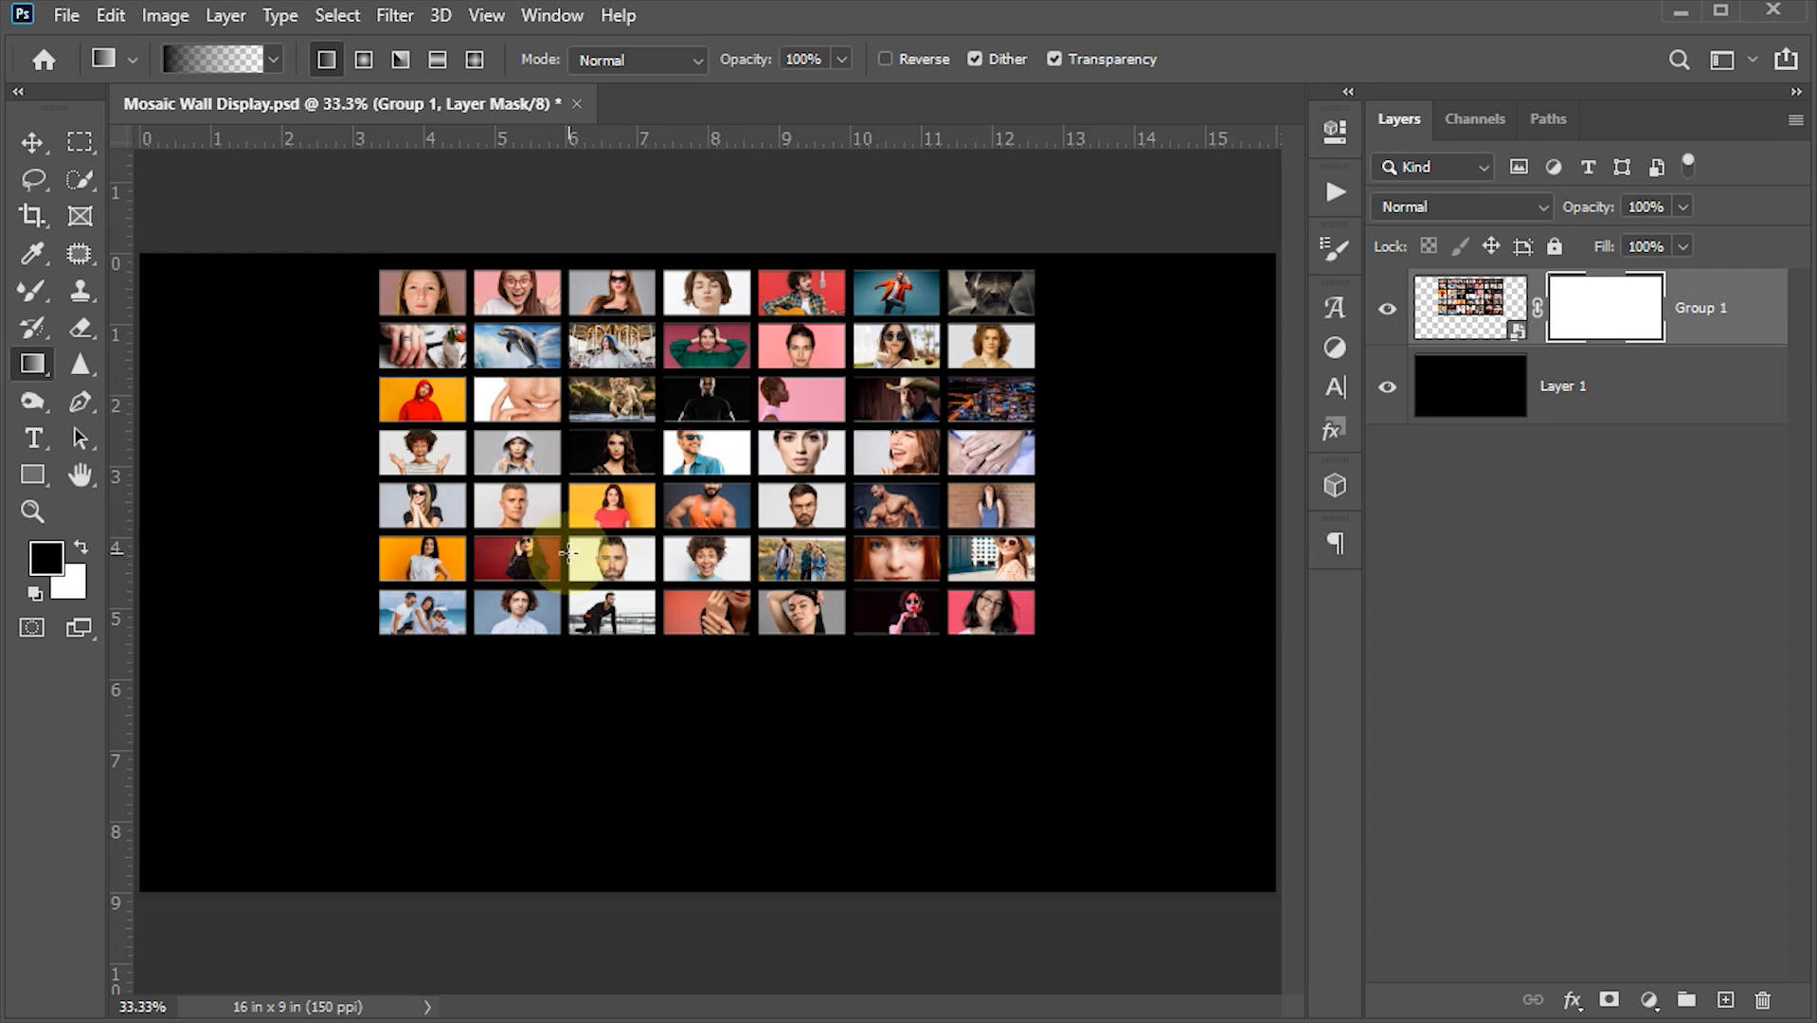
# - Zoom in on the bottom row and draw a short upward gradient on the layer mask to fade its lower edge
pyautogui.scroll(2, 568, 553)
pyautogui.scroll(2, 770, 628)
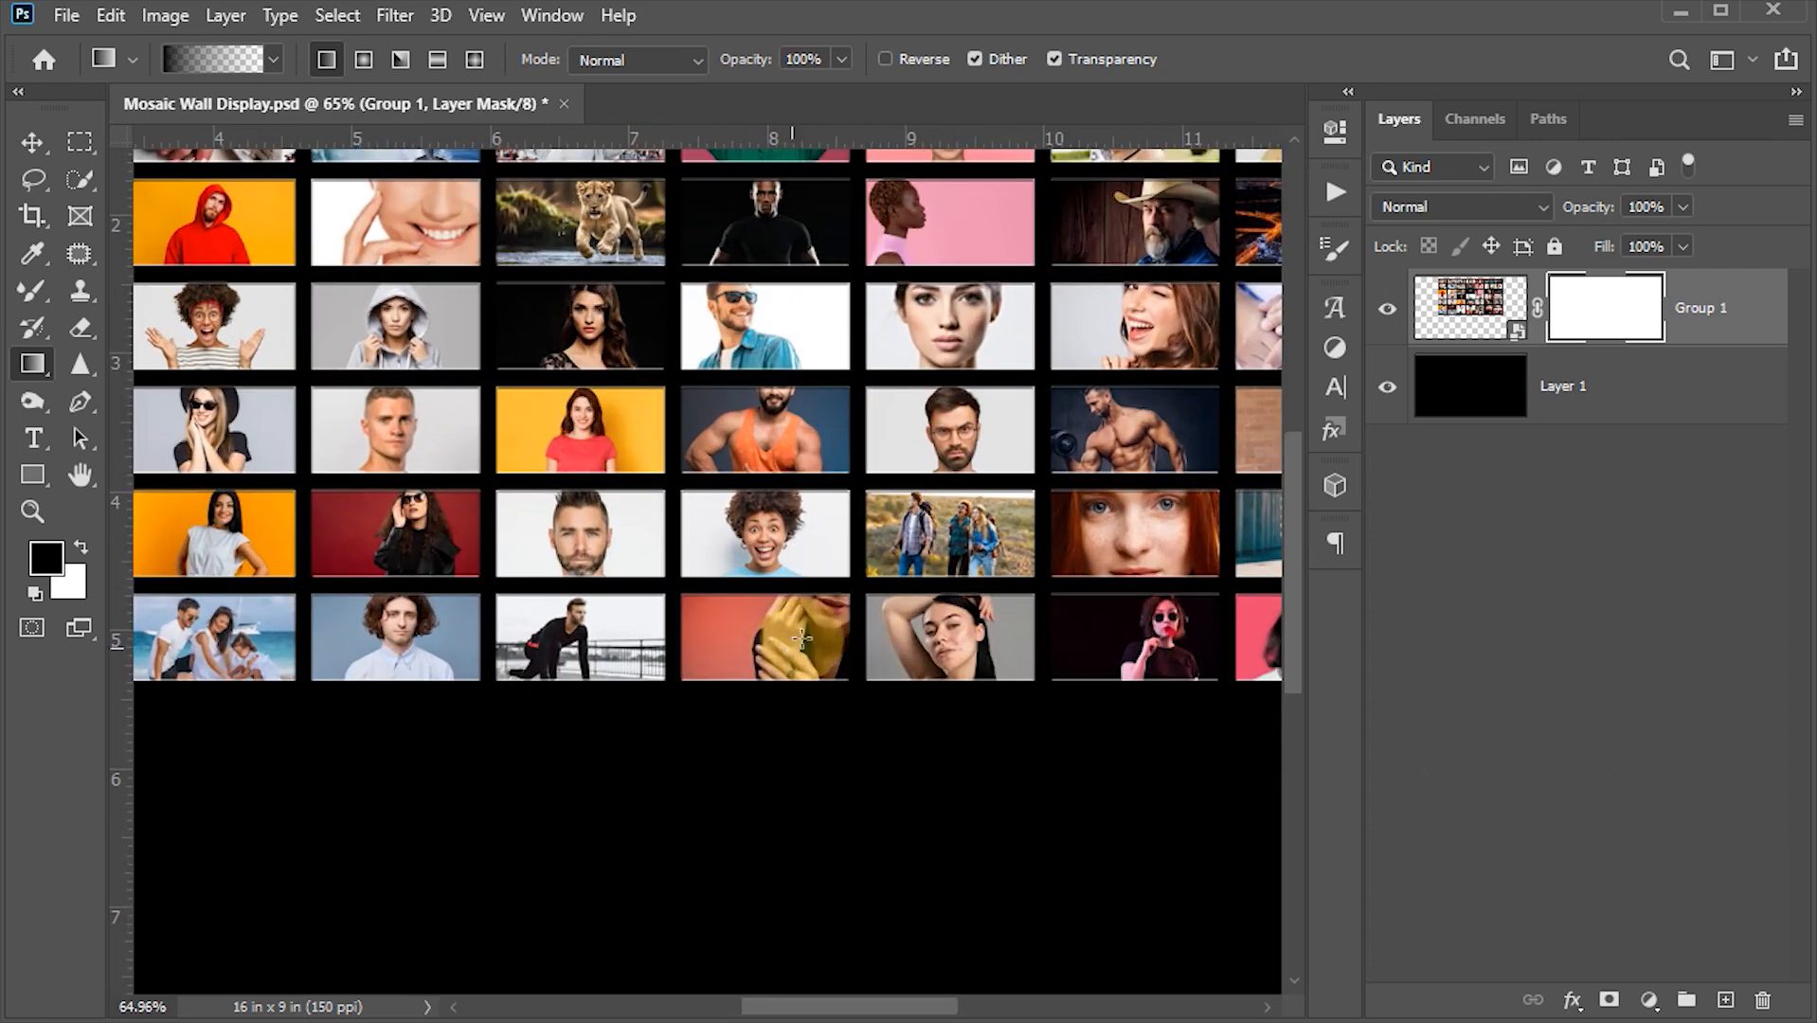
pyautogui.scroll(1, 772, 644)
pyautogui.scroll(1, 654, 741)
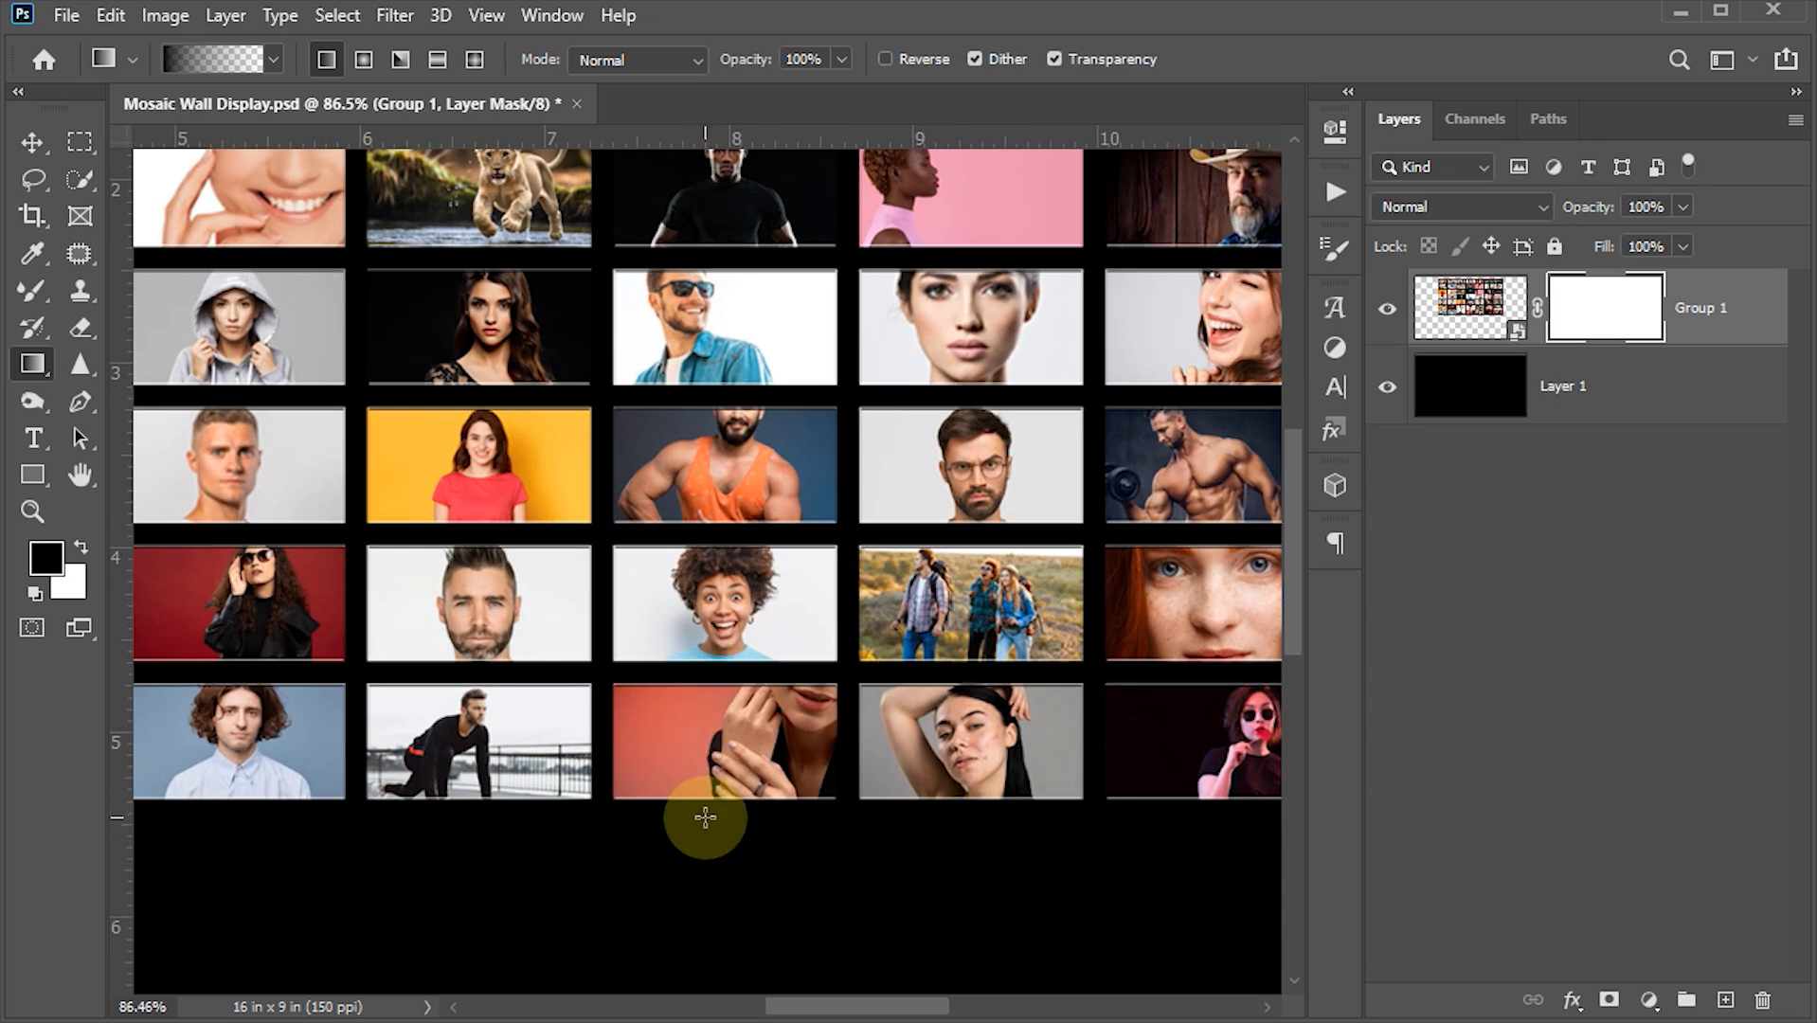
pyautogui.moveTo(705, 818); pyautogui.dragTo(707, 682)
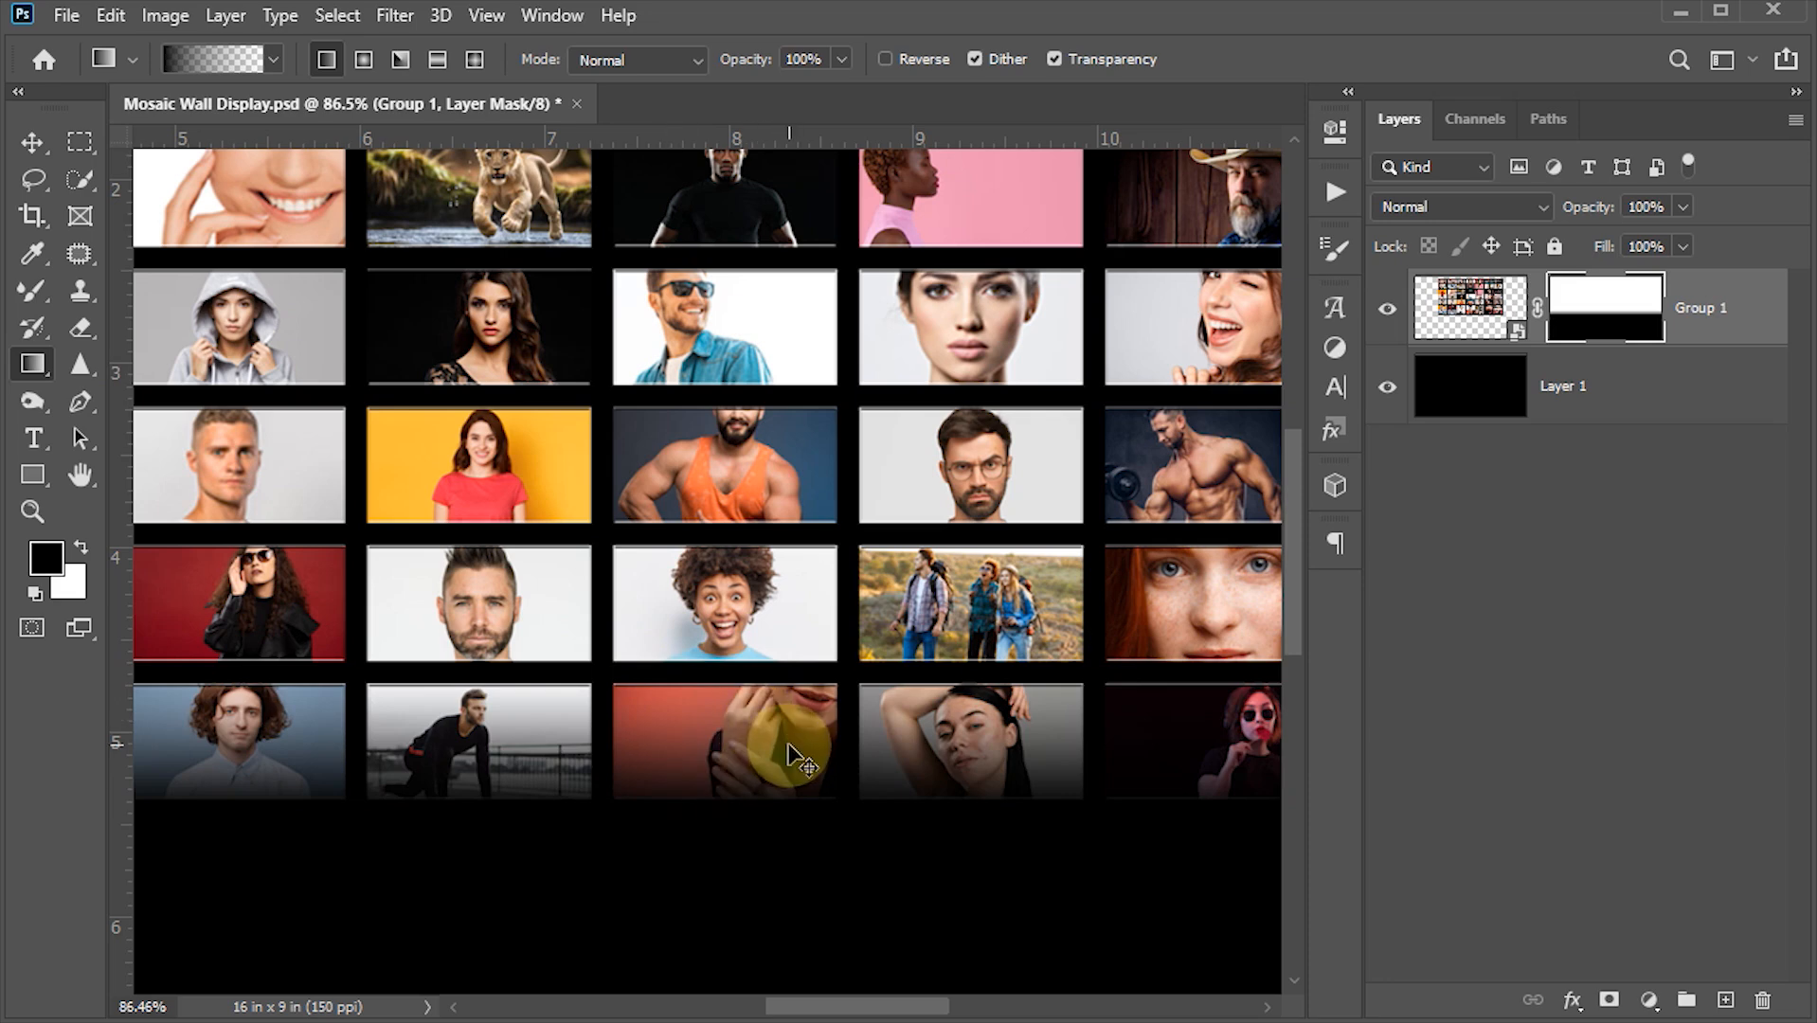
# - Fit the canvas to the screen and duplicate the smart object layer
pyautogui.hotkey('ctrl', '0')
pyautogui.click(32, 142)
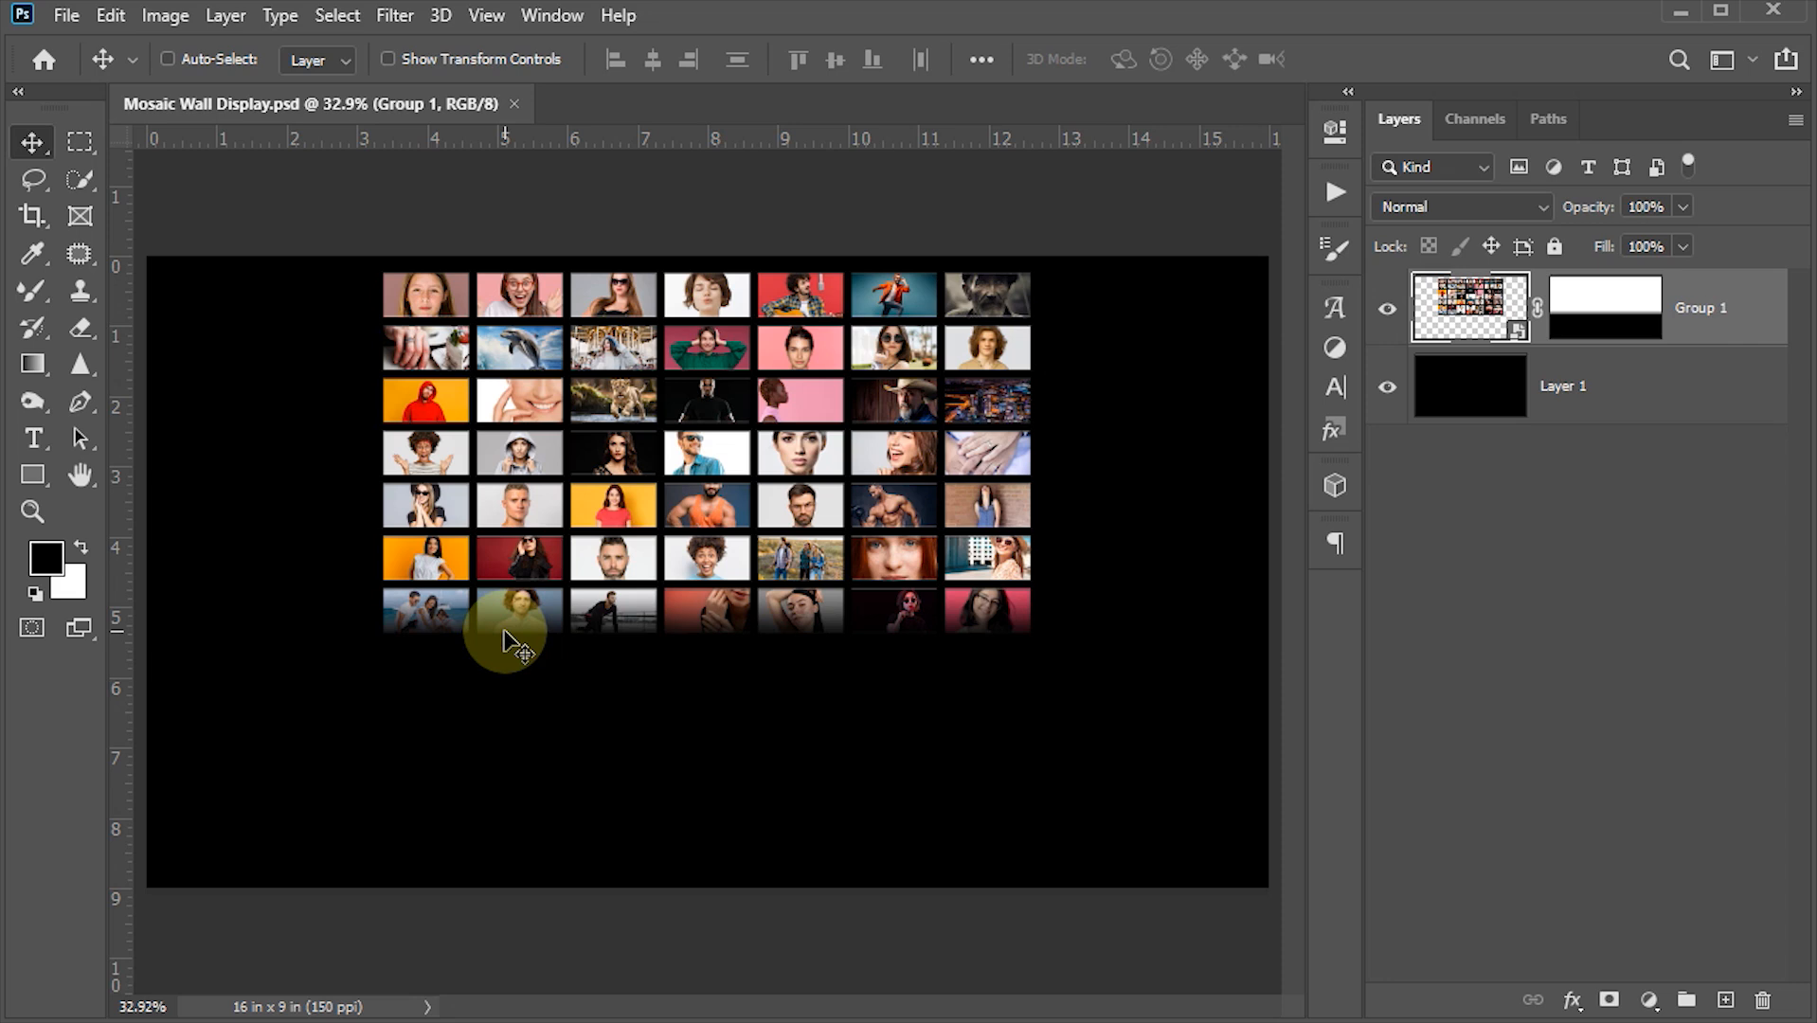
pyautogui.hotkey('ctrl', 'j')
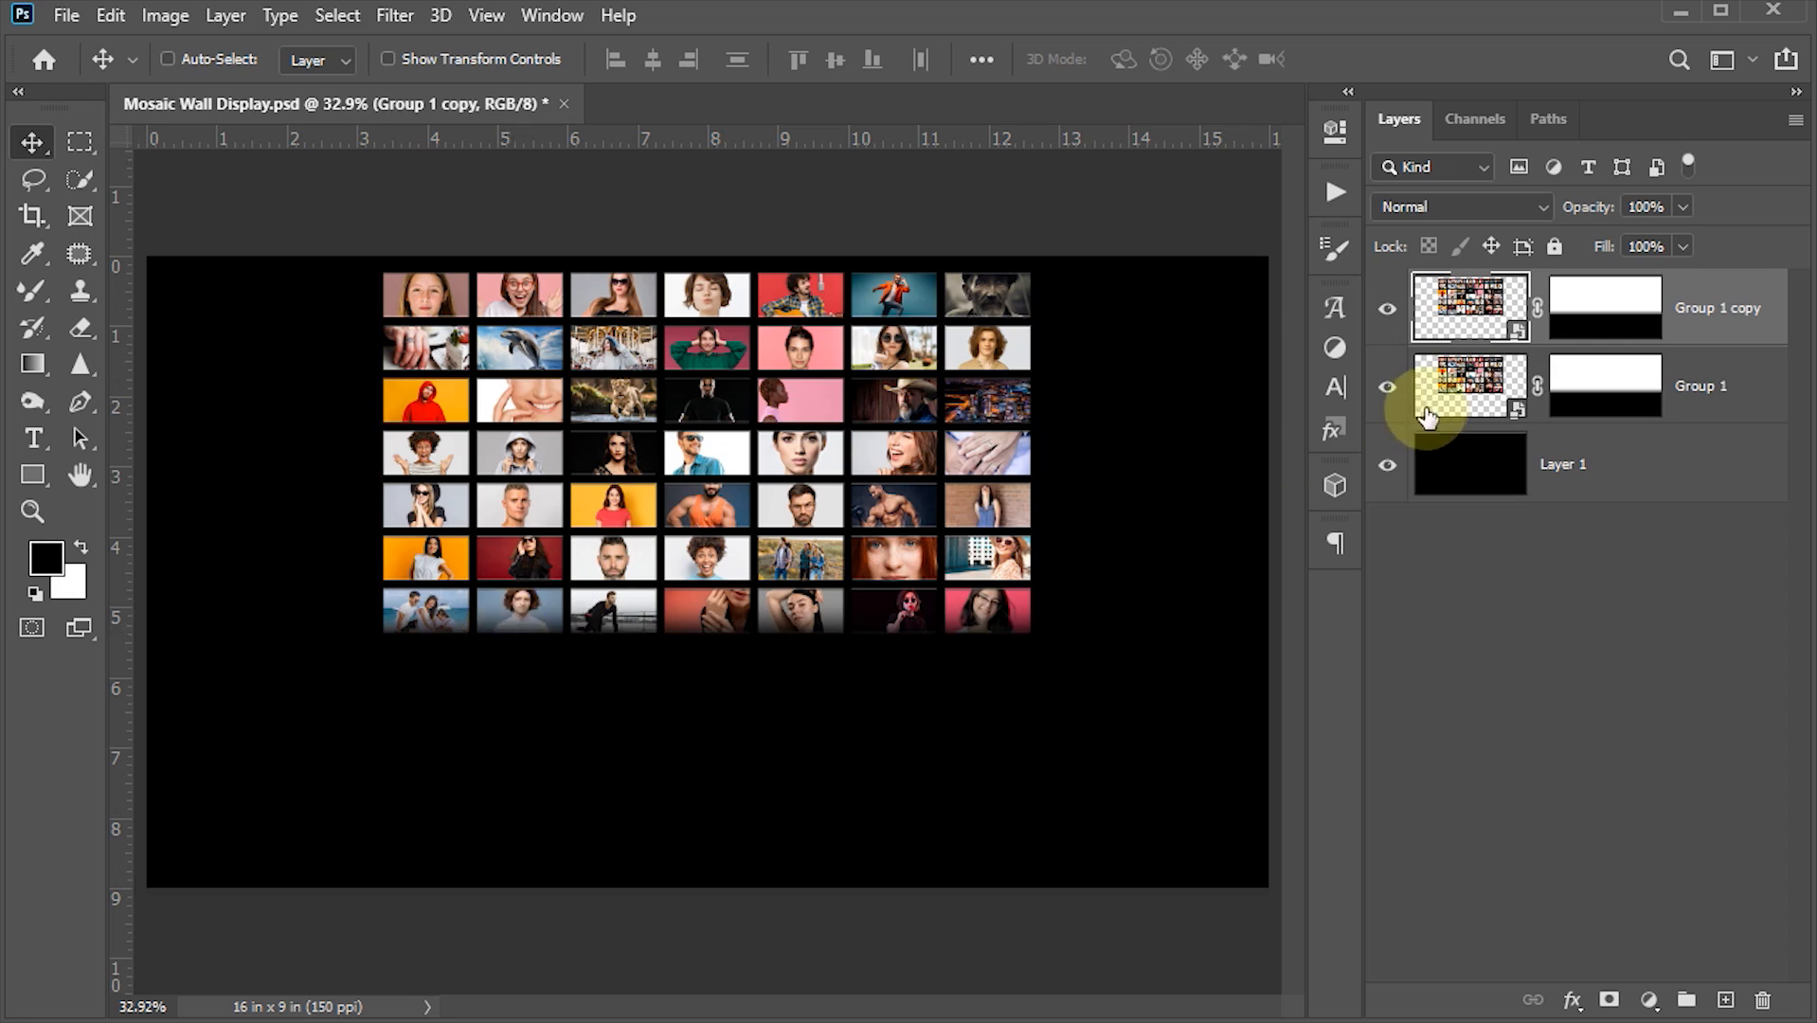
# - Flip the lower copy vertically with Free Transform and move it directly below the original as a reflection
pyautogui.click(1468, 374)
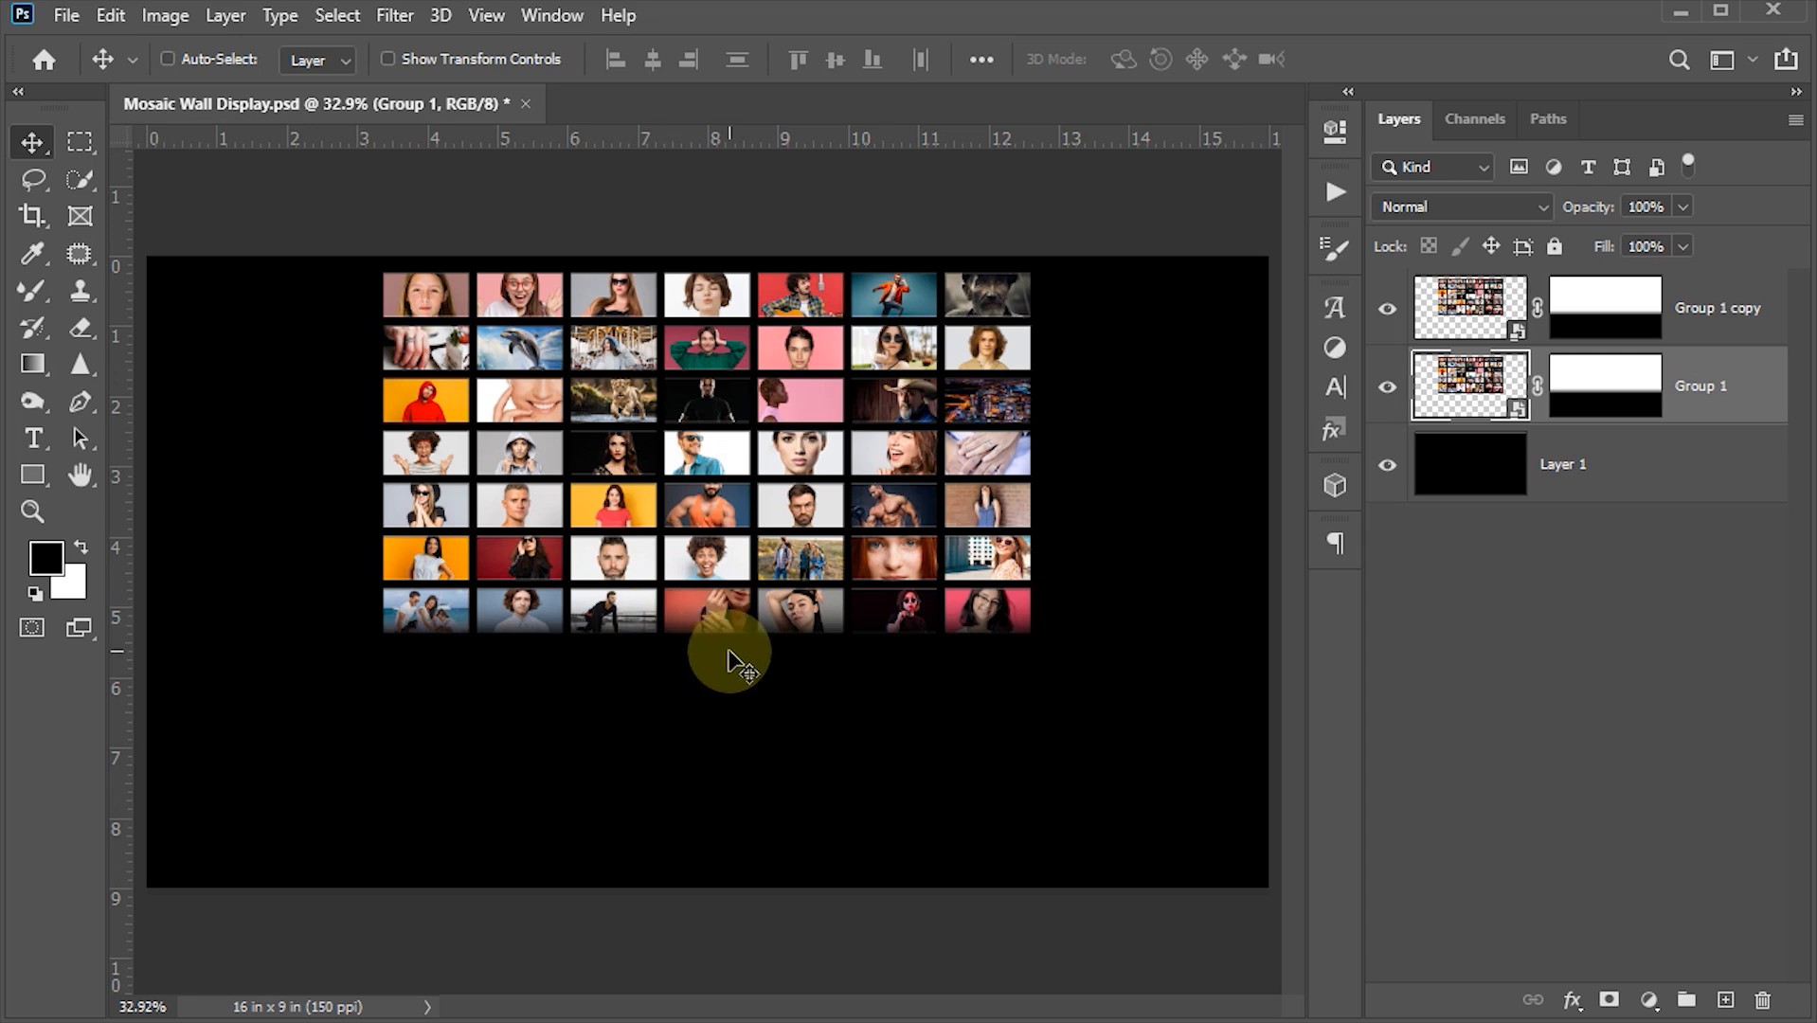
pyautogui.press('ctrl')
pyautogui.hotkey('ctrl', 't')
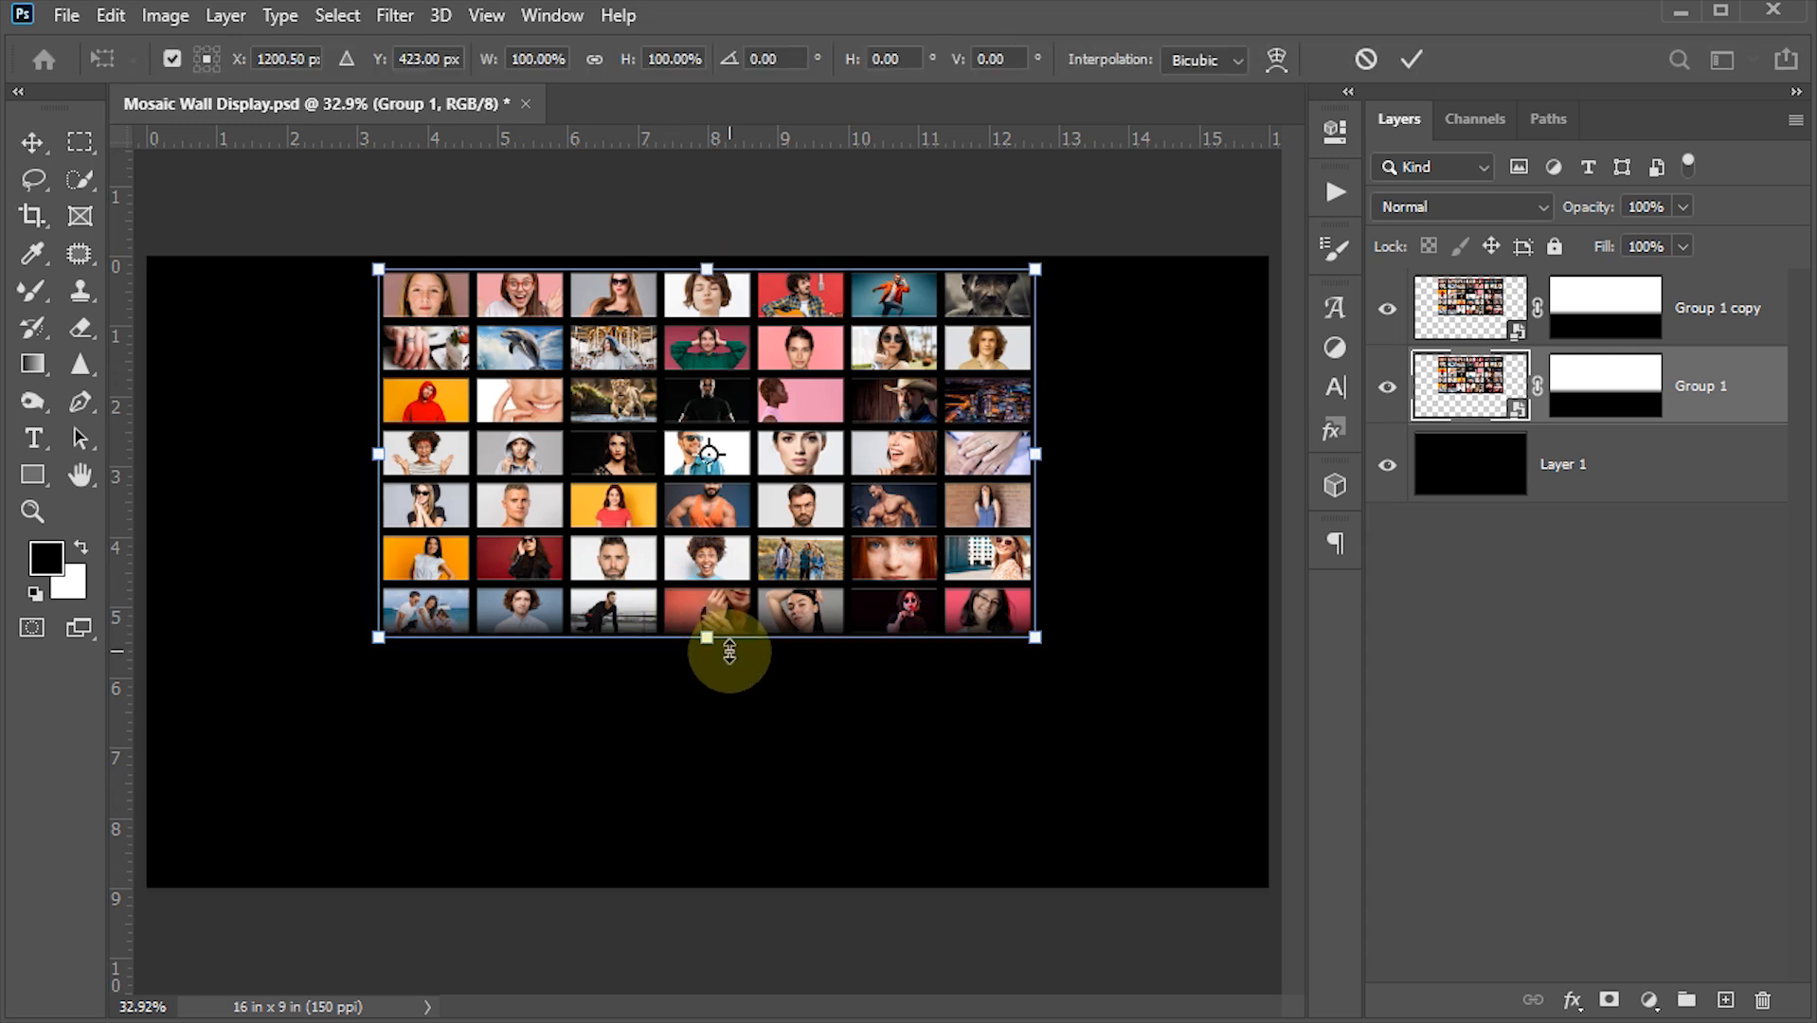
pyautogui.rightClick(750, 558)
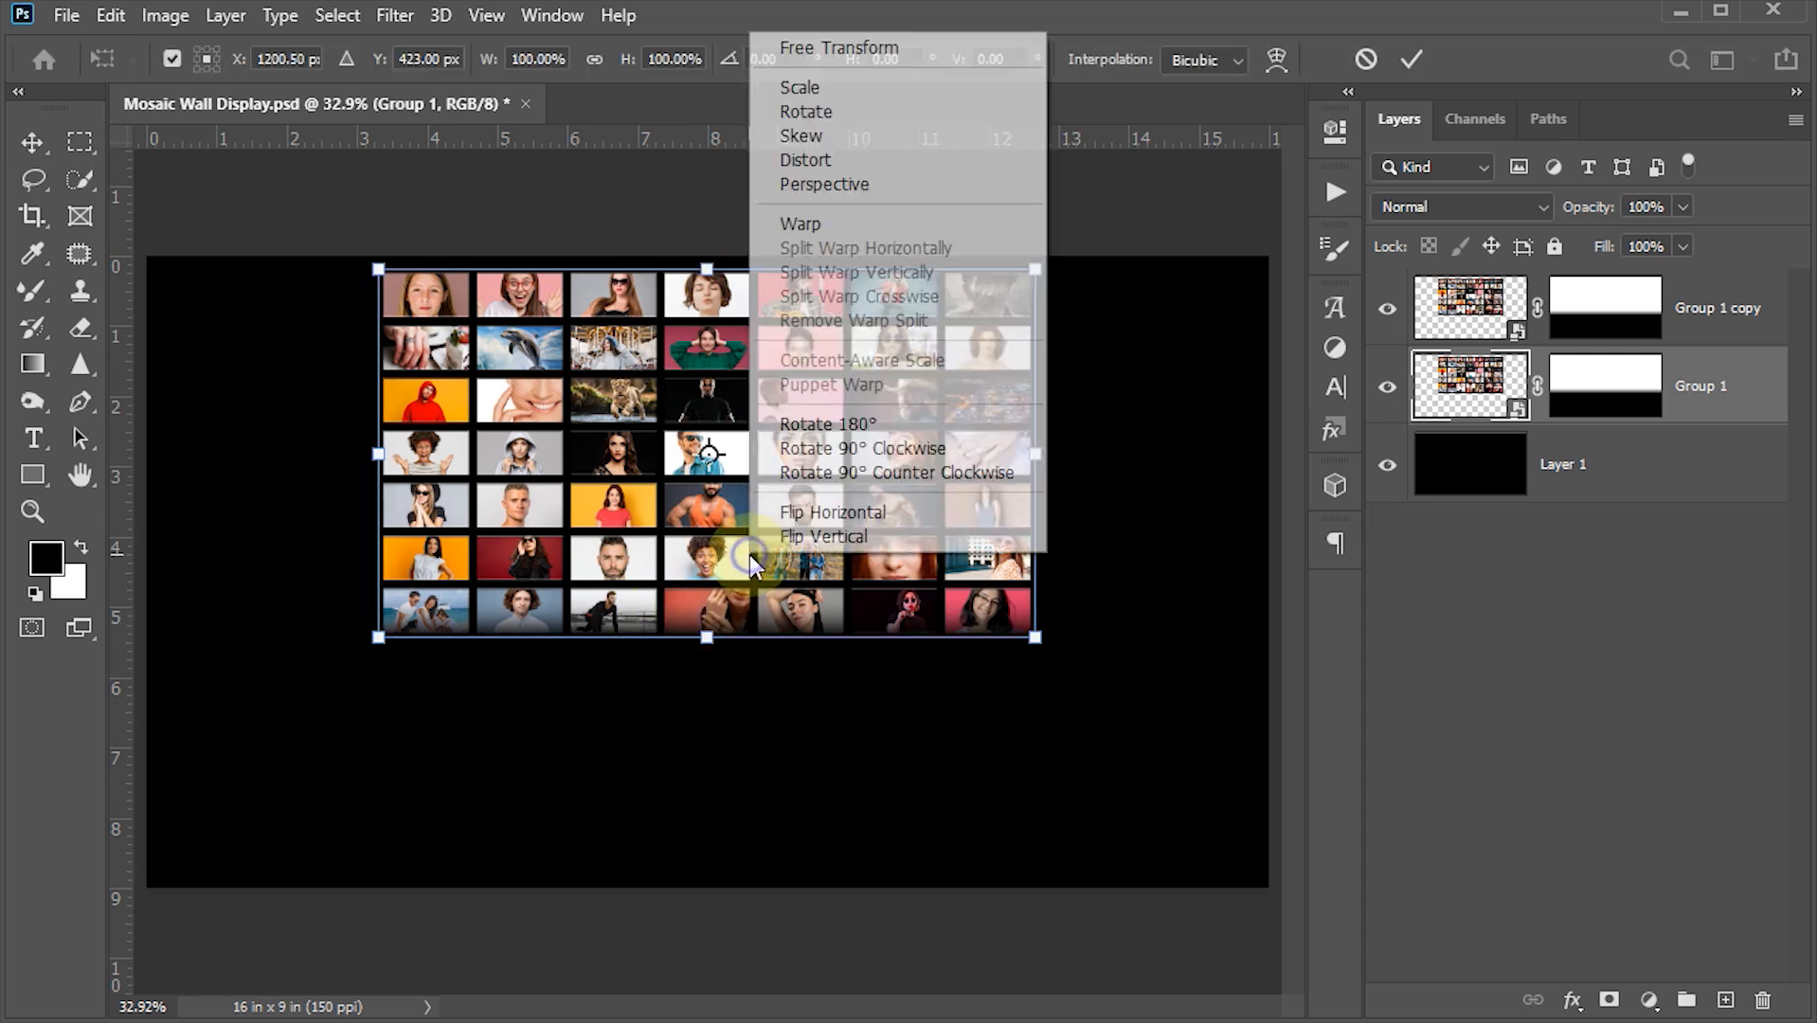
pyautogui.click(842, 537)
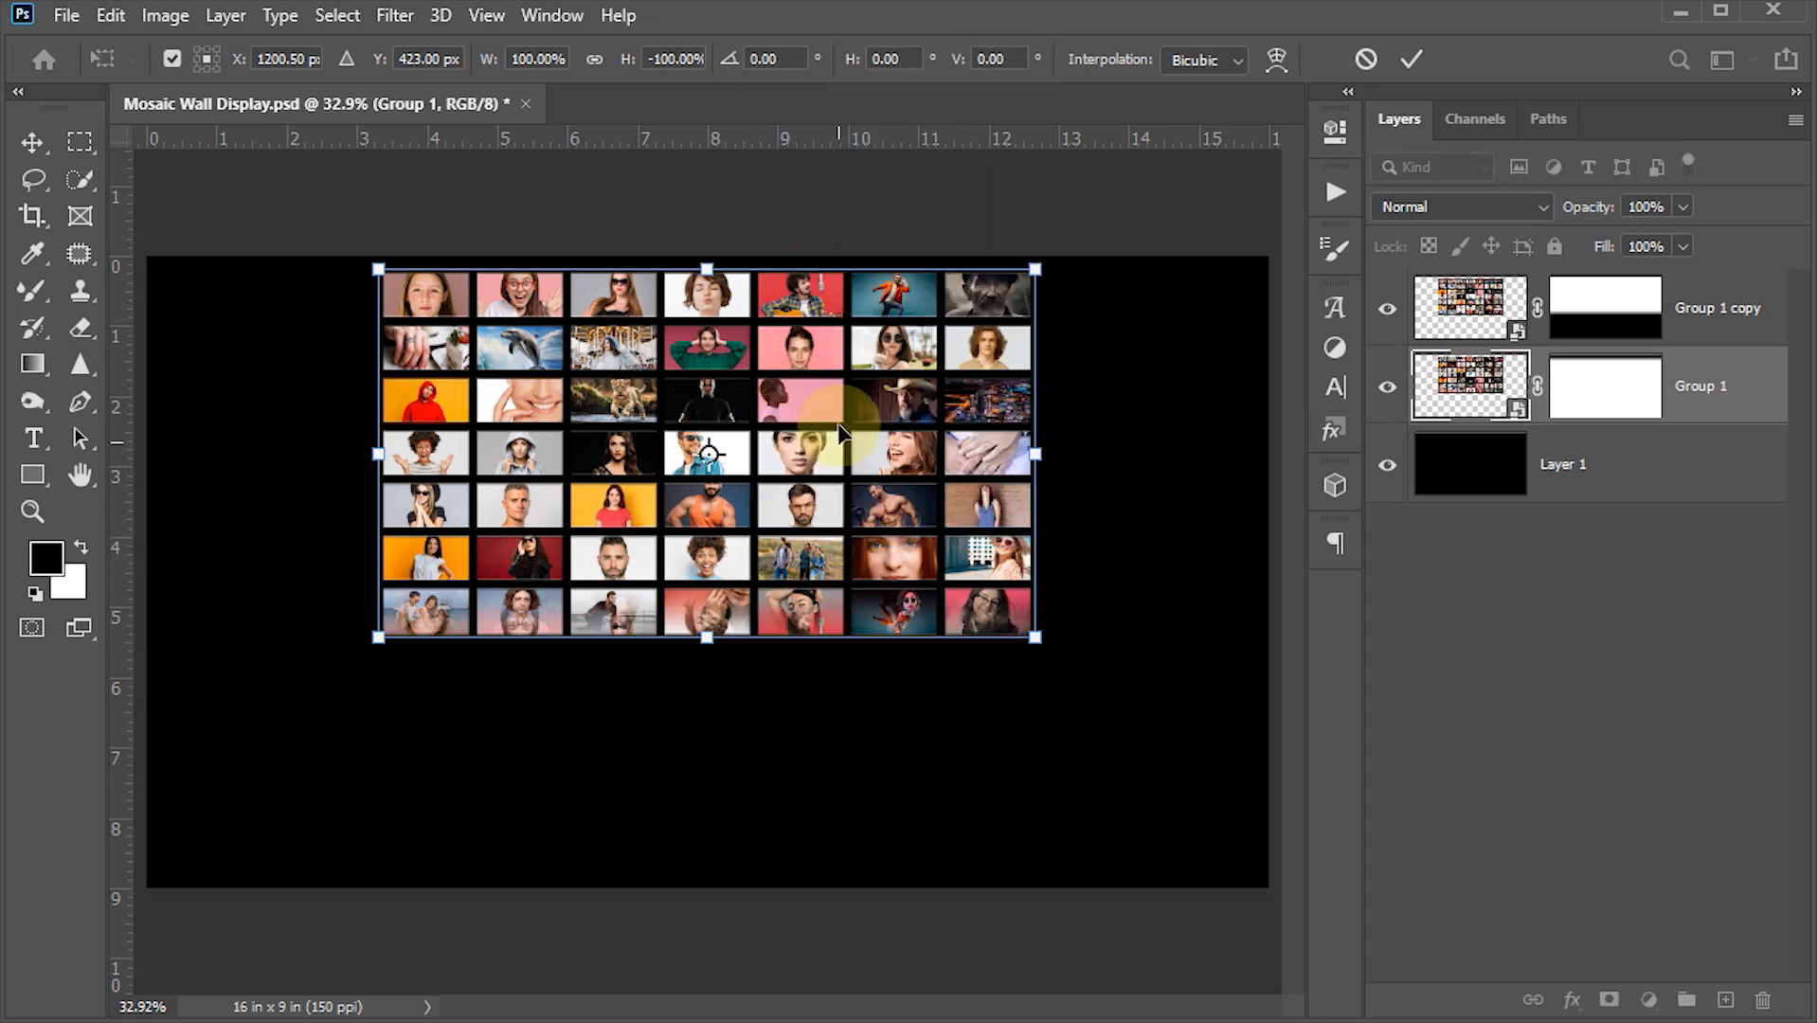
pyautogui.moveTo(840, 378); pyautogui.dragTo(831, 751)
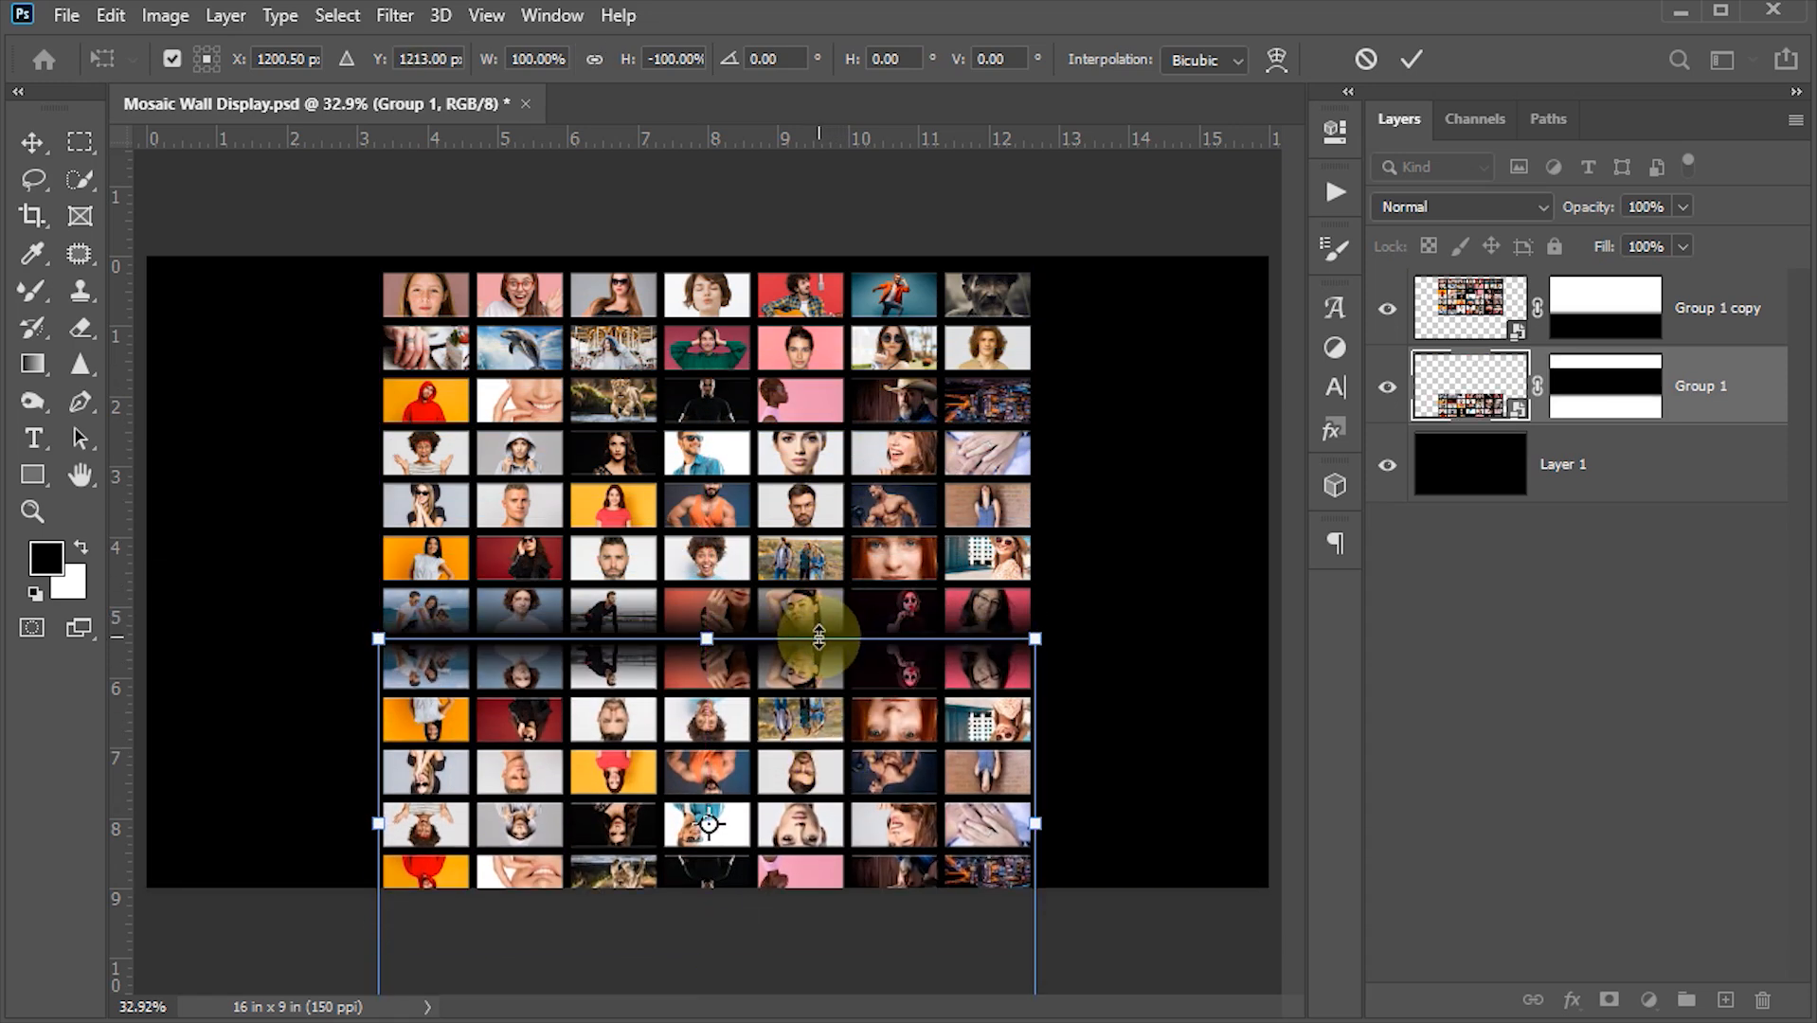
pyautogui.click(1415, 54)
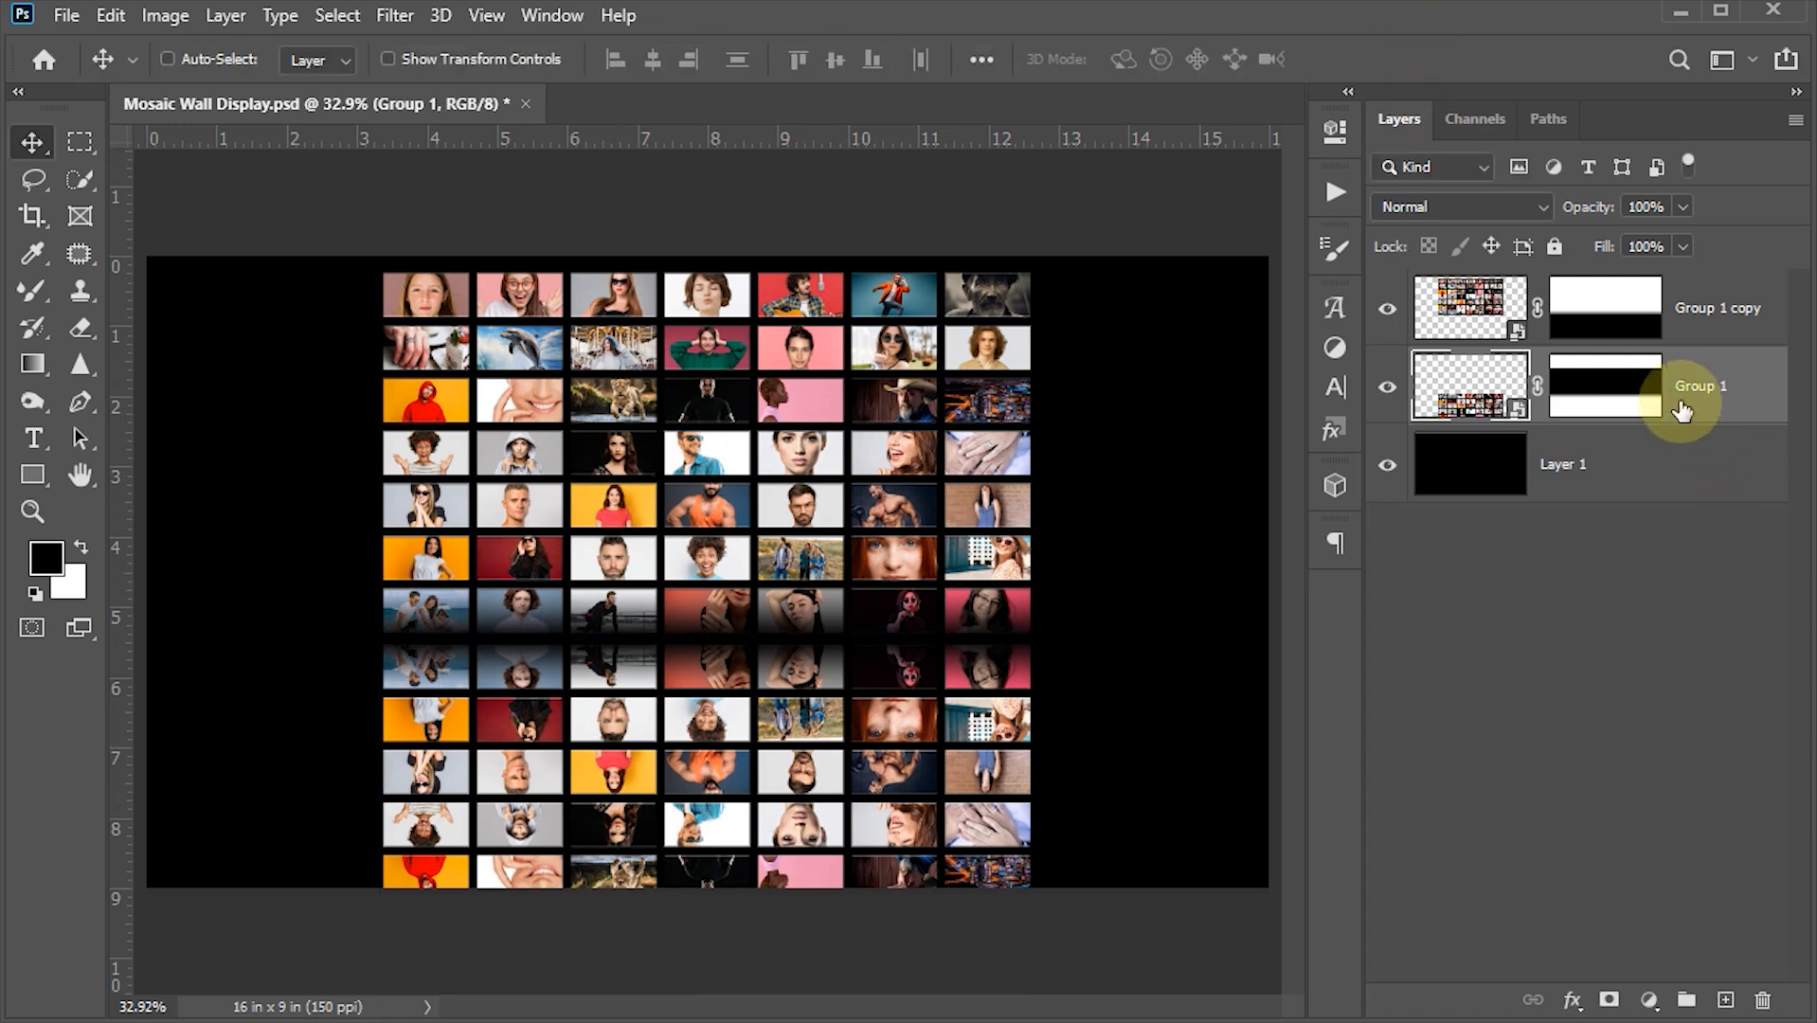
# - Draw a gradient on the reflection's layer mask so the flipped photos fade out downward
pyautogui.click(1607, 396)
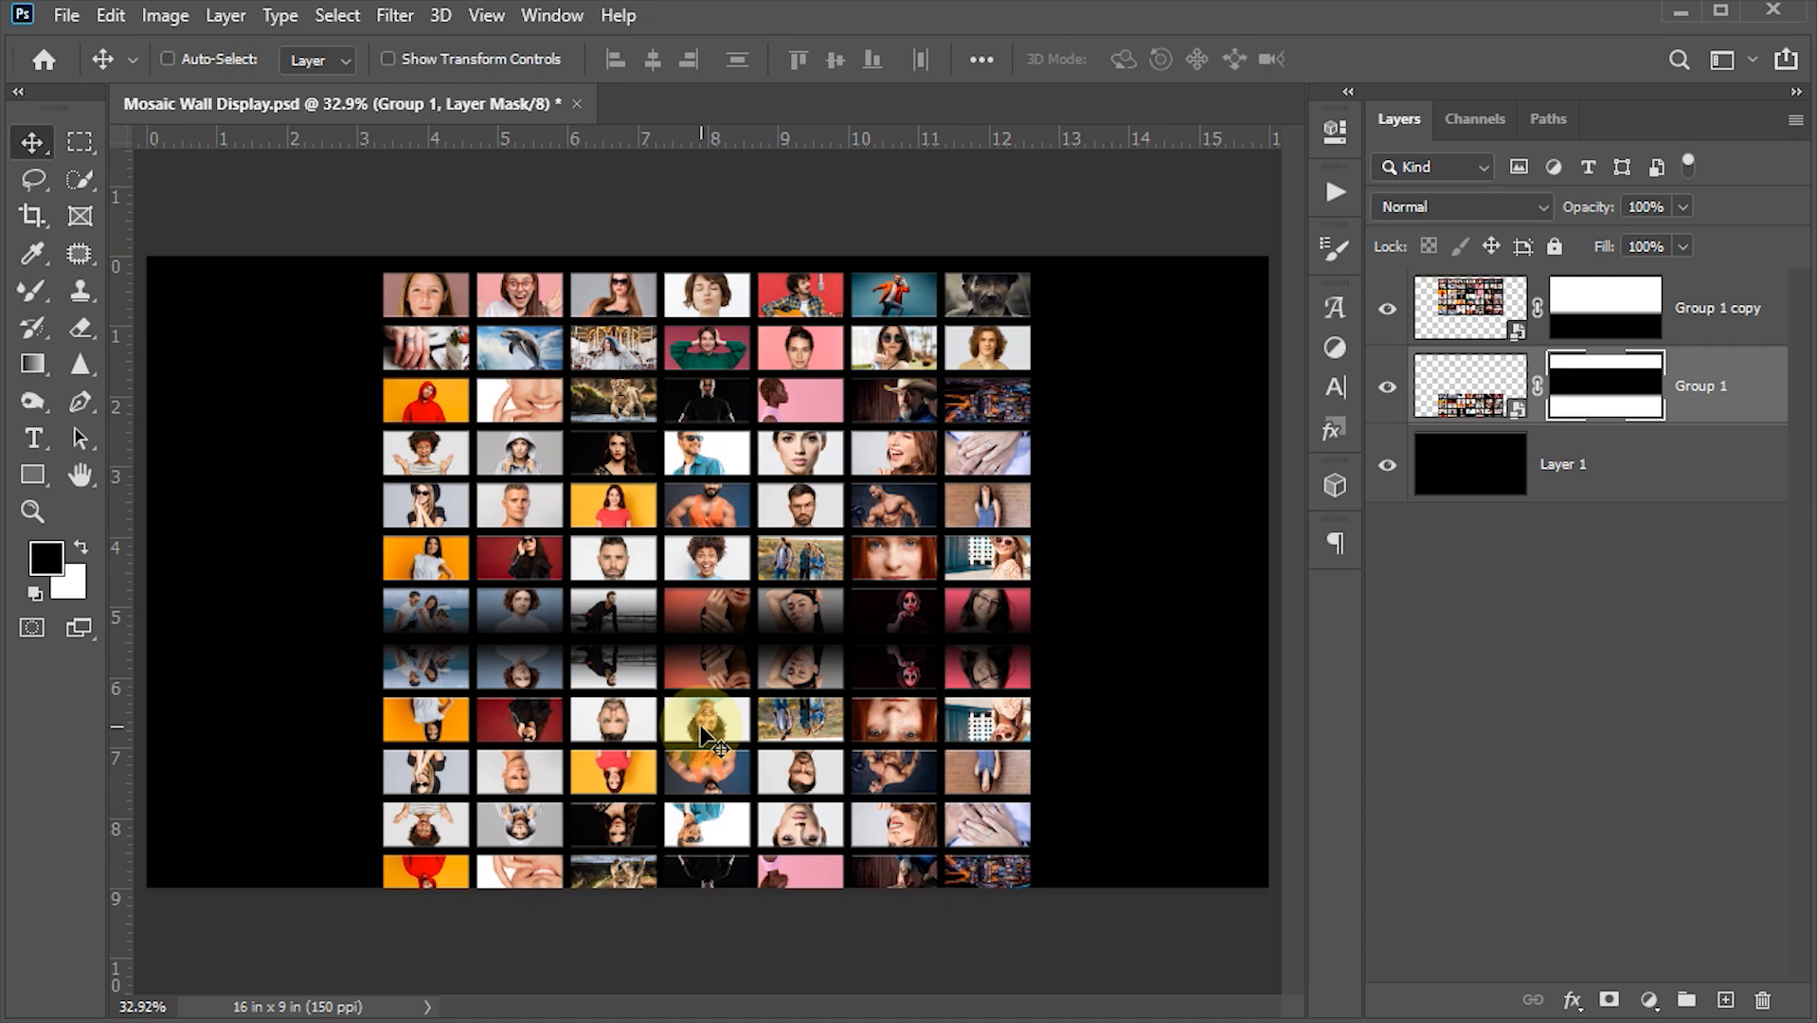
pyautogui.press('g')
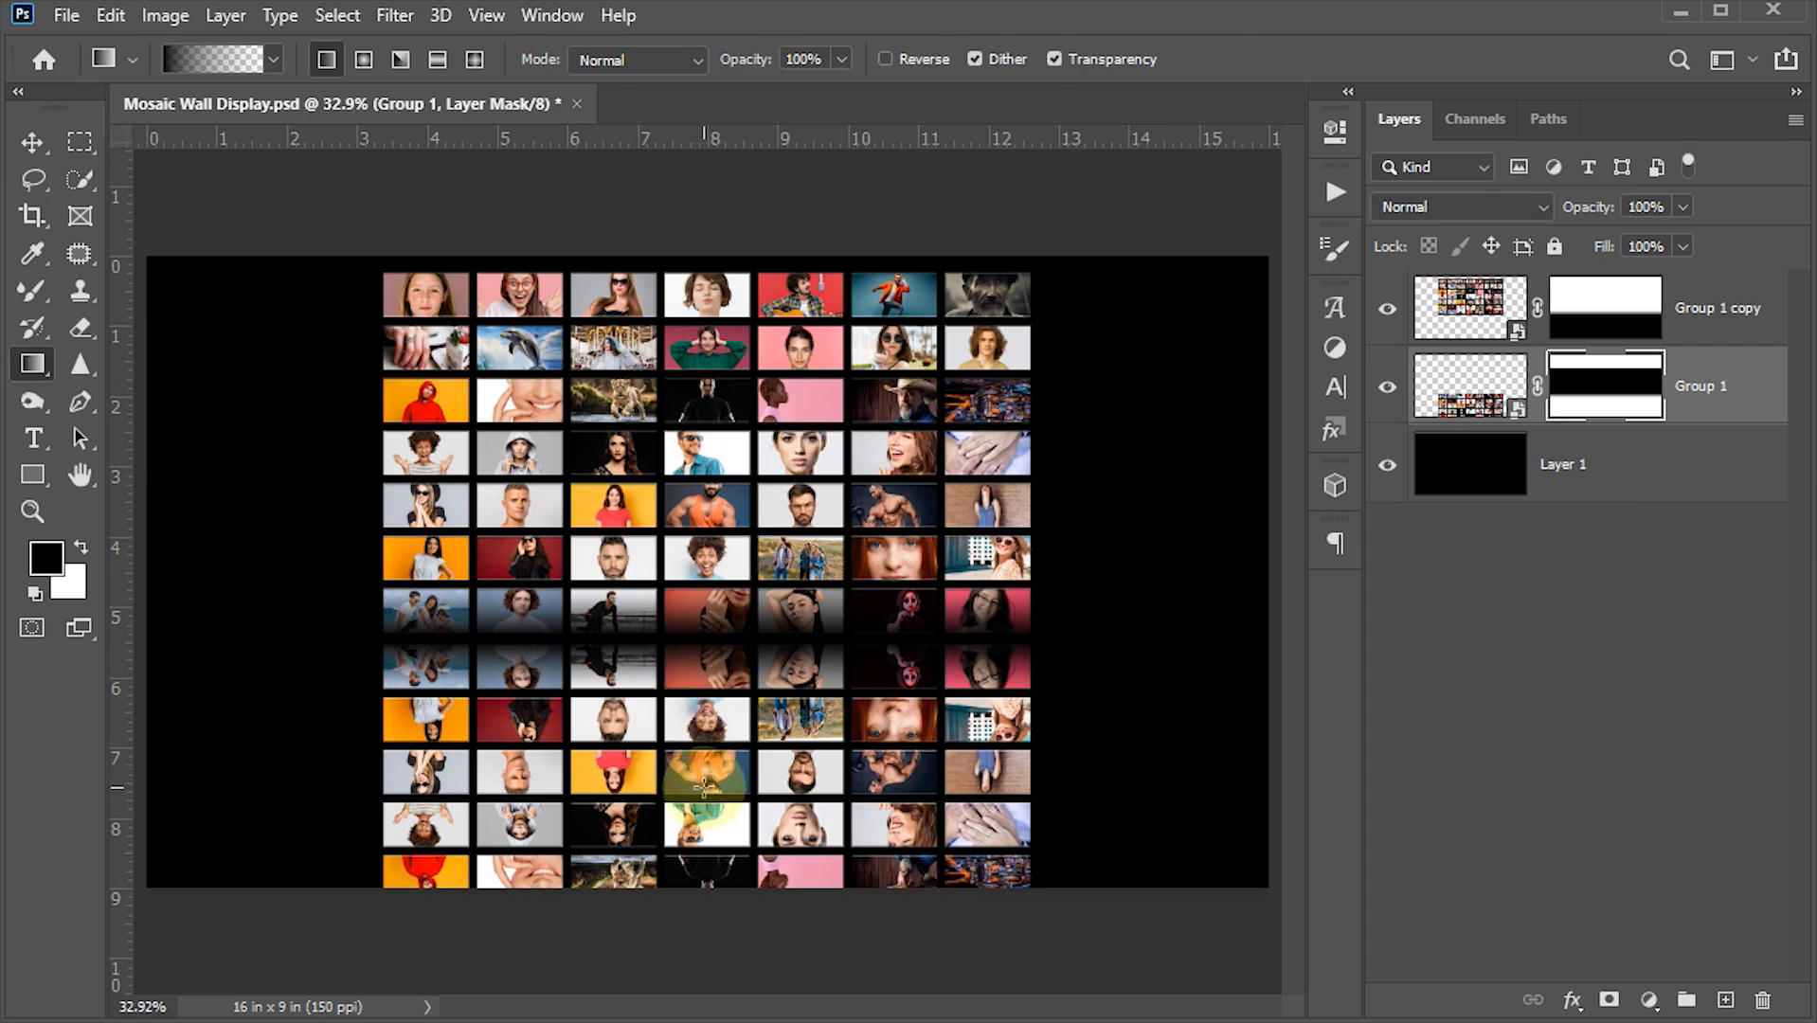
pyautogui.moveTo(703, 794); pyautogui.dragTo(705, 628)
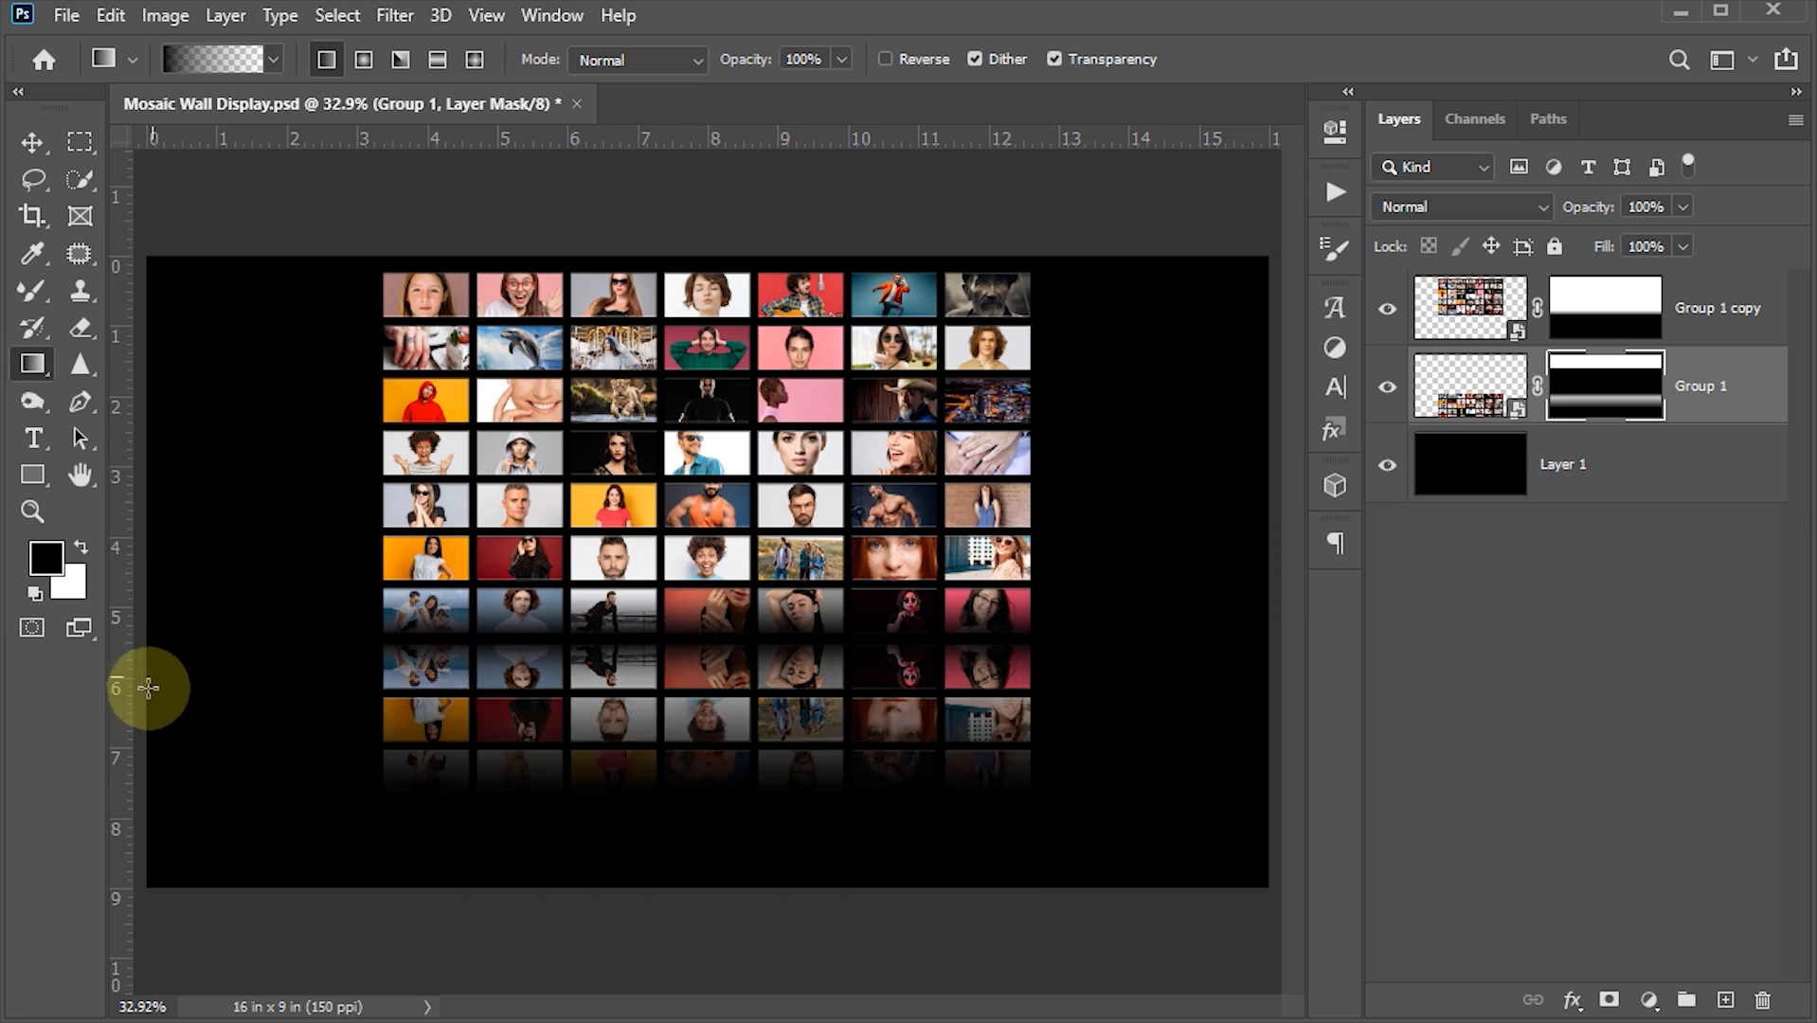
pyautogui.moveTo(160, 706); pyautogui.dragTo(762, 705)
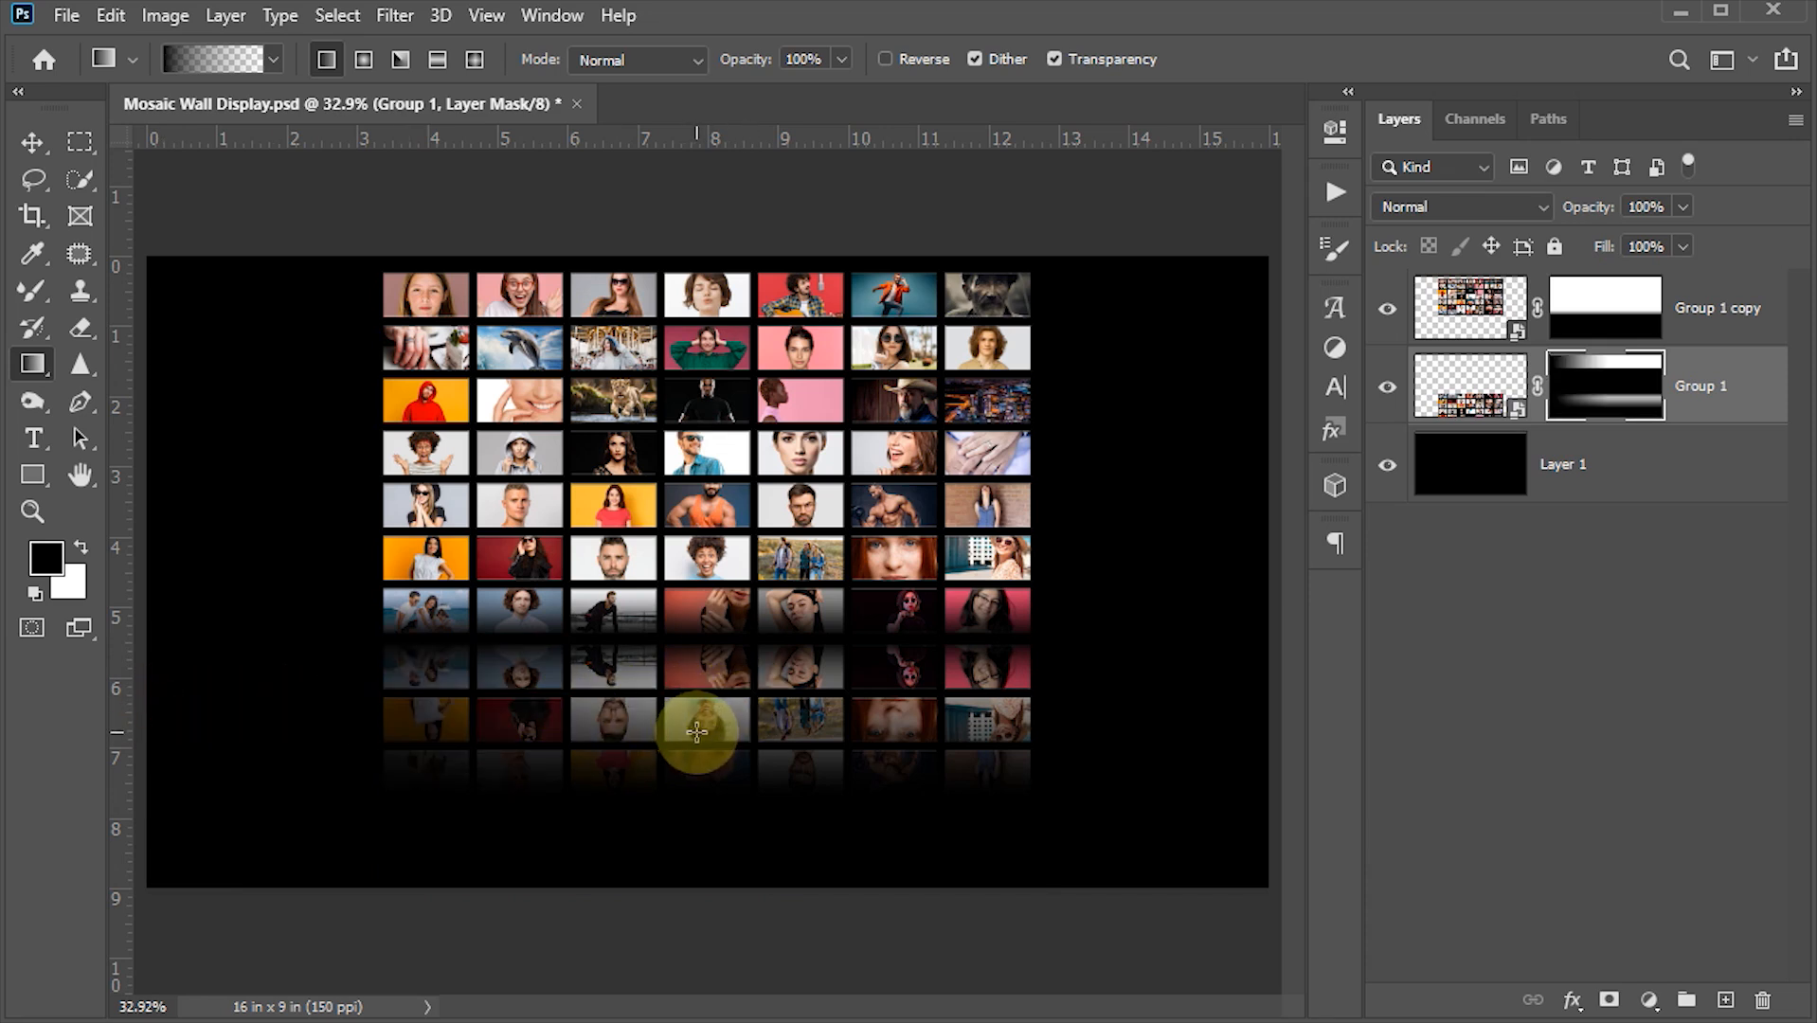
pyautogui.click(30, 144)
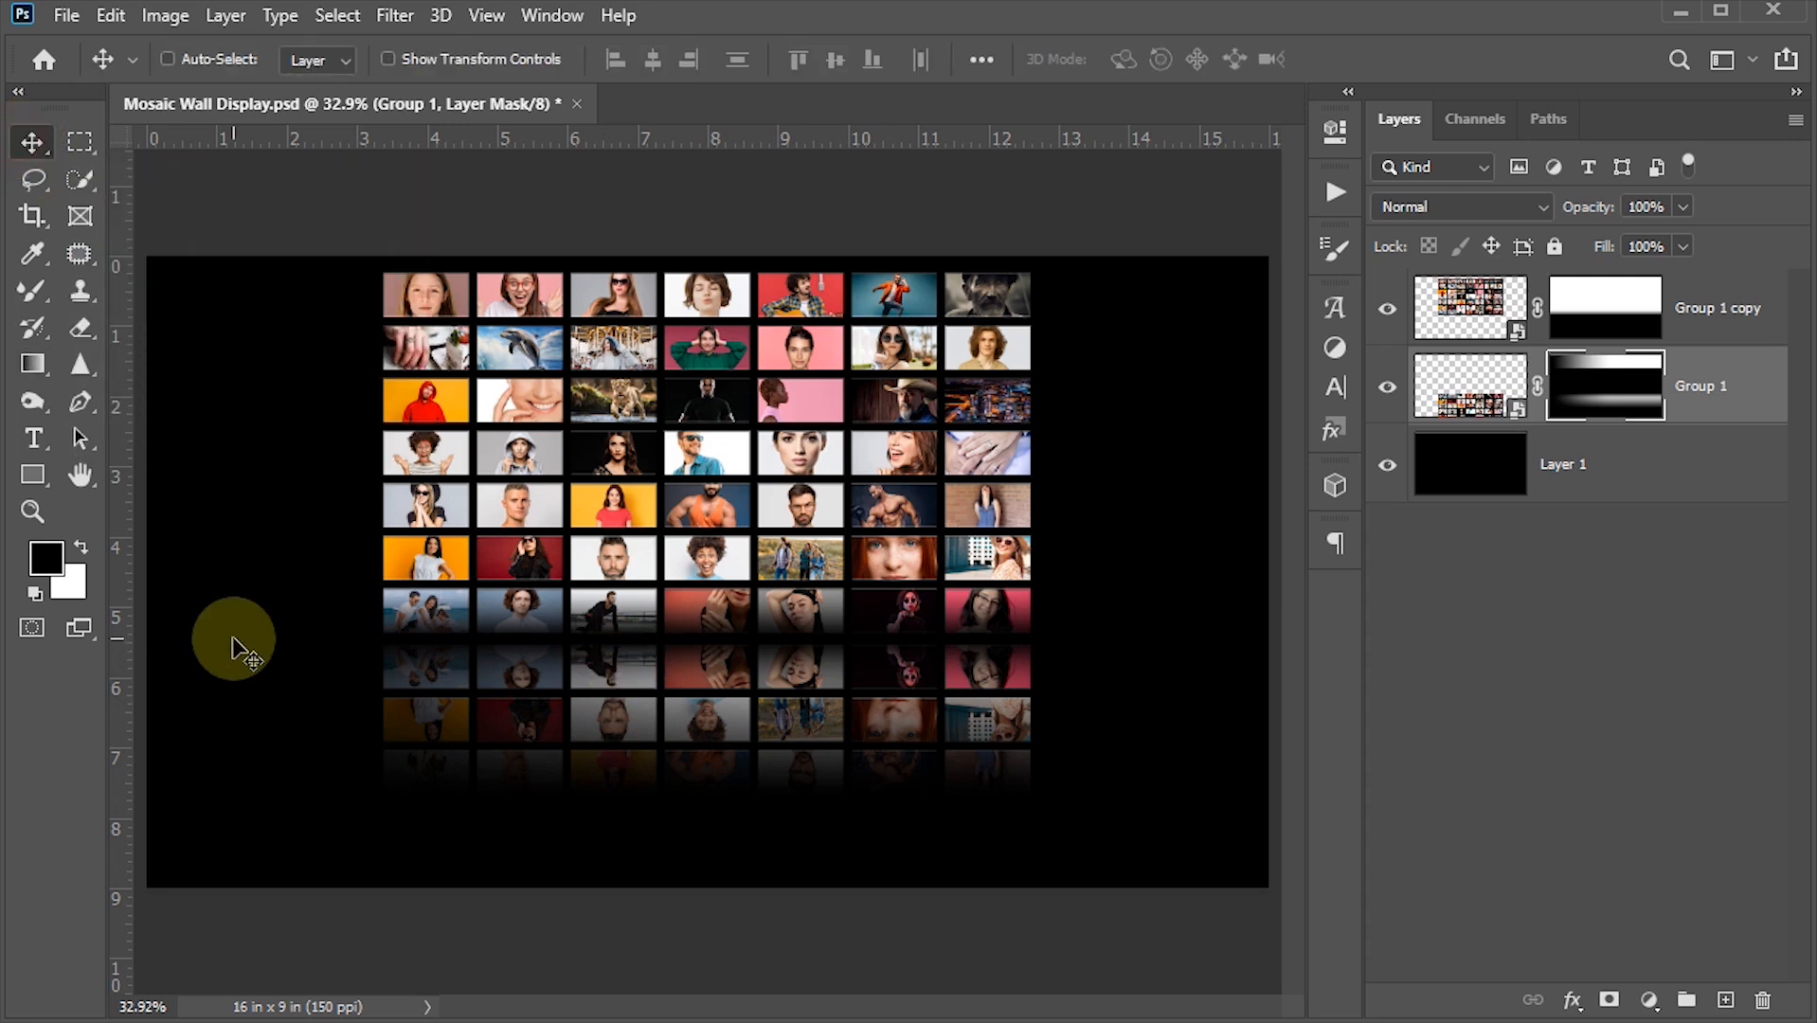
# - Convert the original and the reflection layers into one smart object and save the document
pyautogui.click(1467, 351)
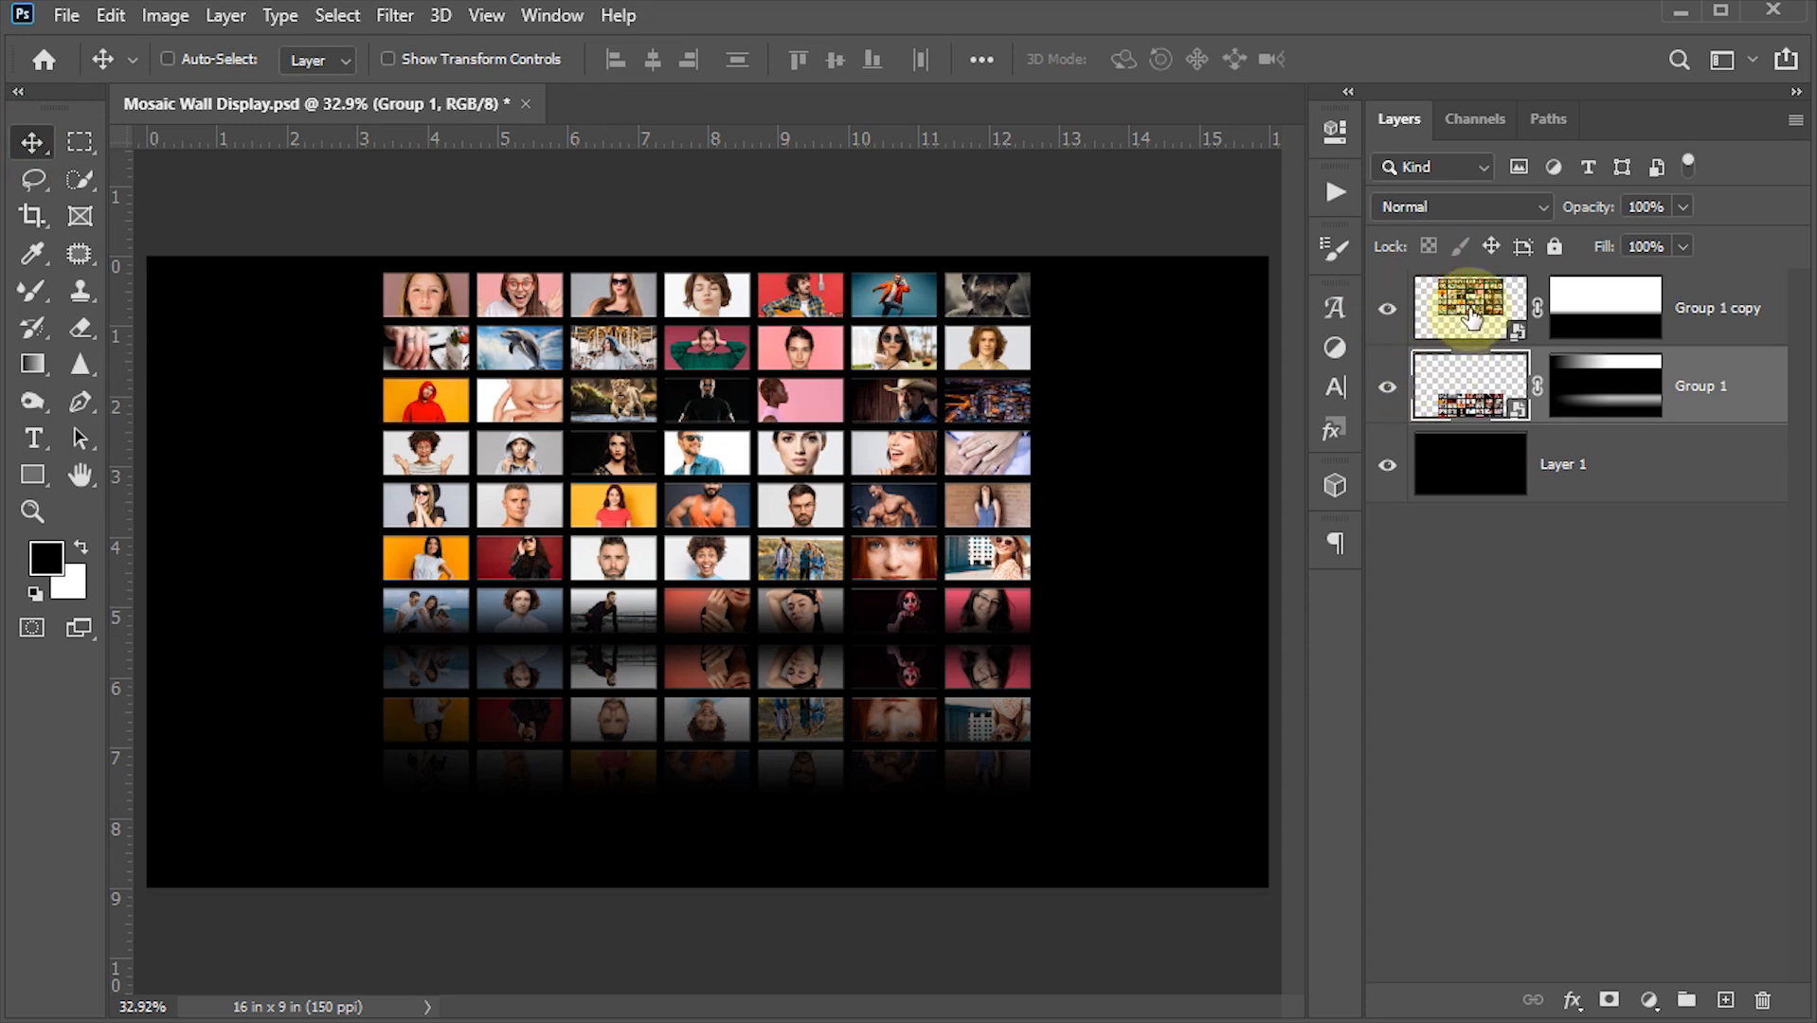
pyautogui.keyDown('shift'); pyautogui.click(1471, 315); pyautogui.keyUp('shift')
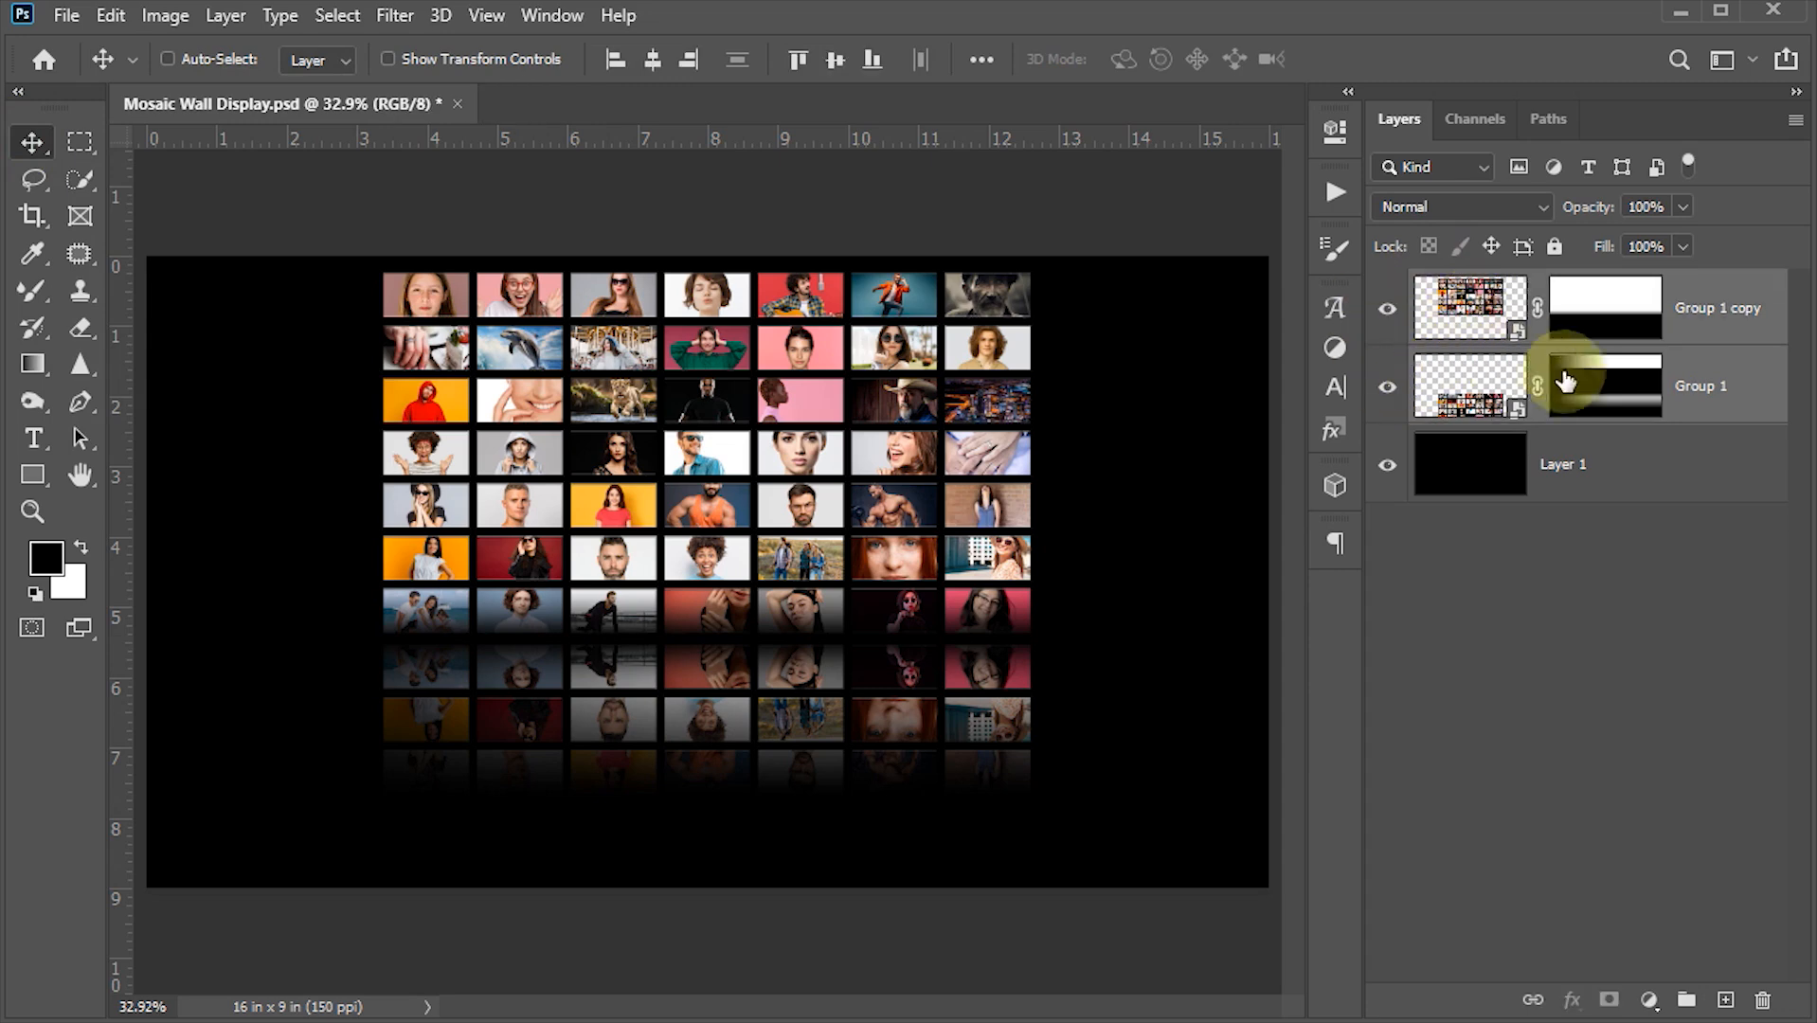
pyautogui.rightClick(1719, 337)
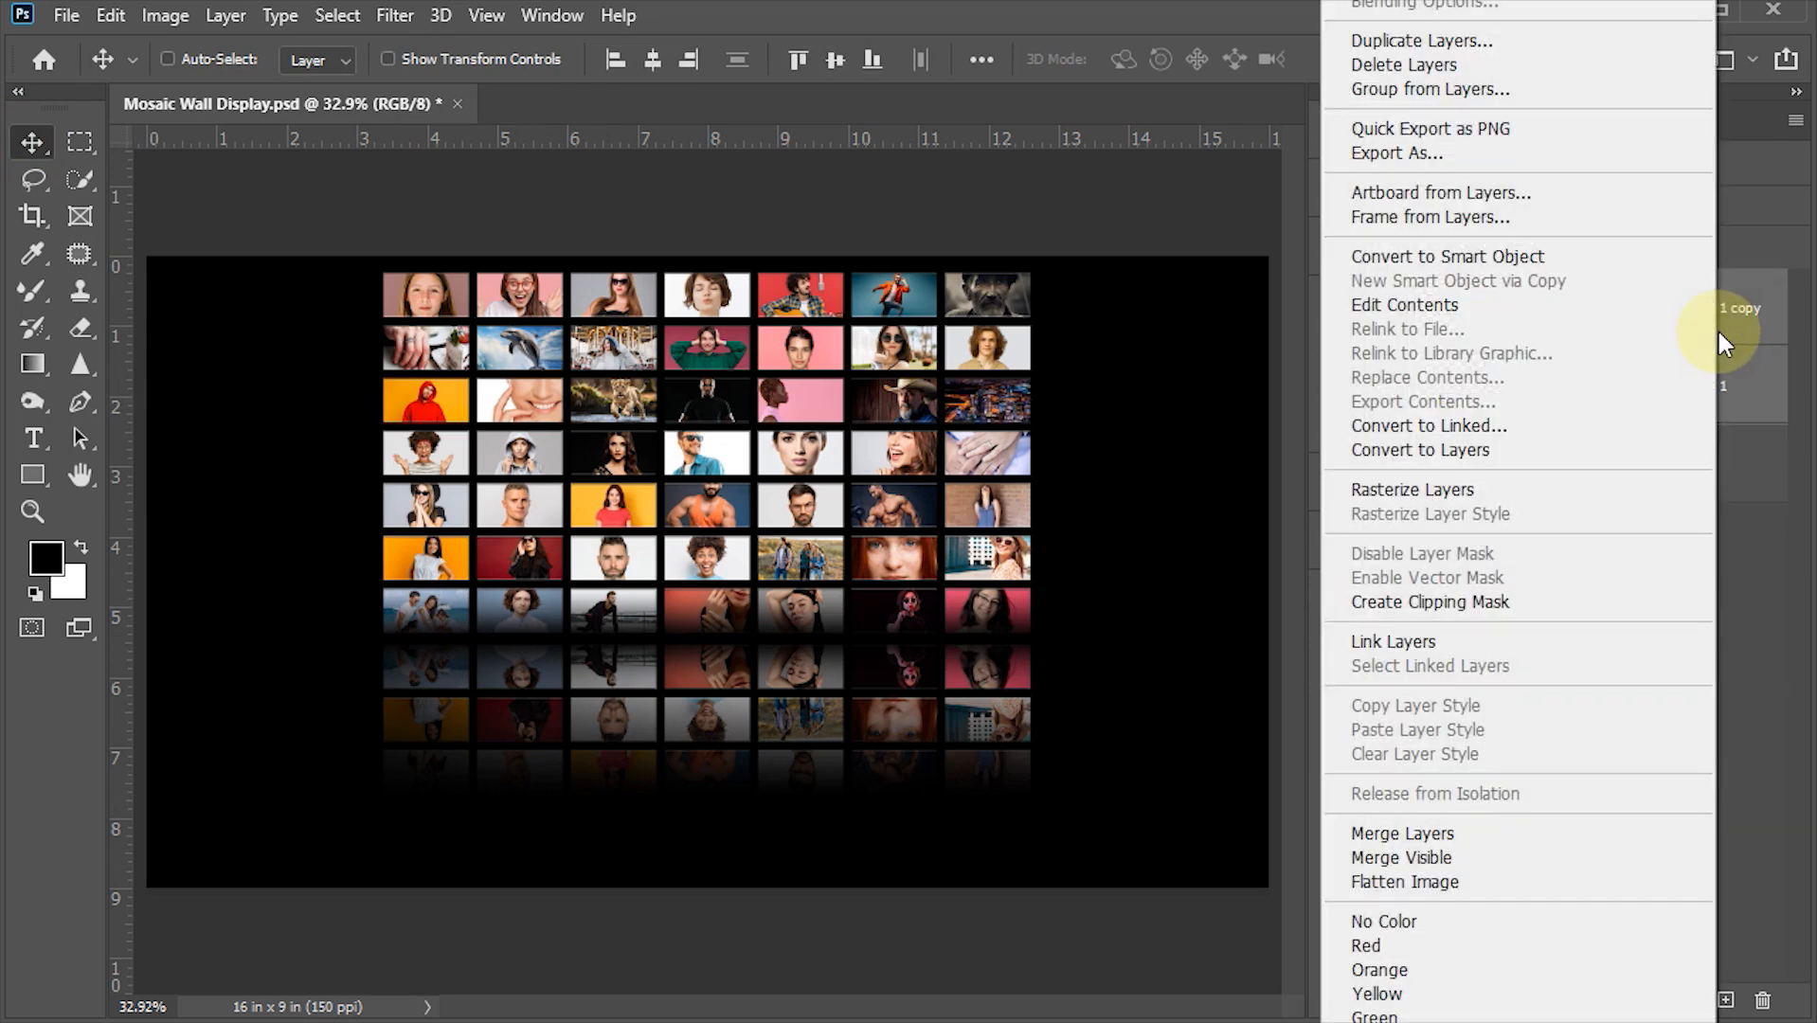
pyautogui.click(1402, 260)
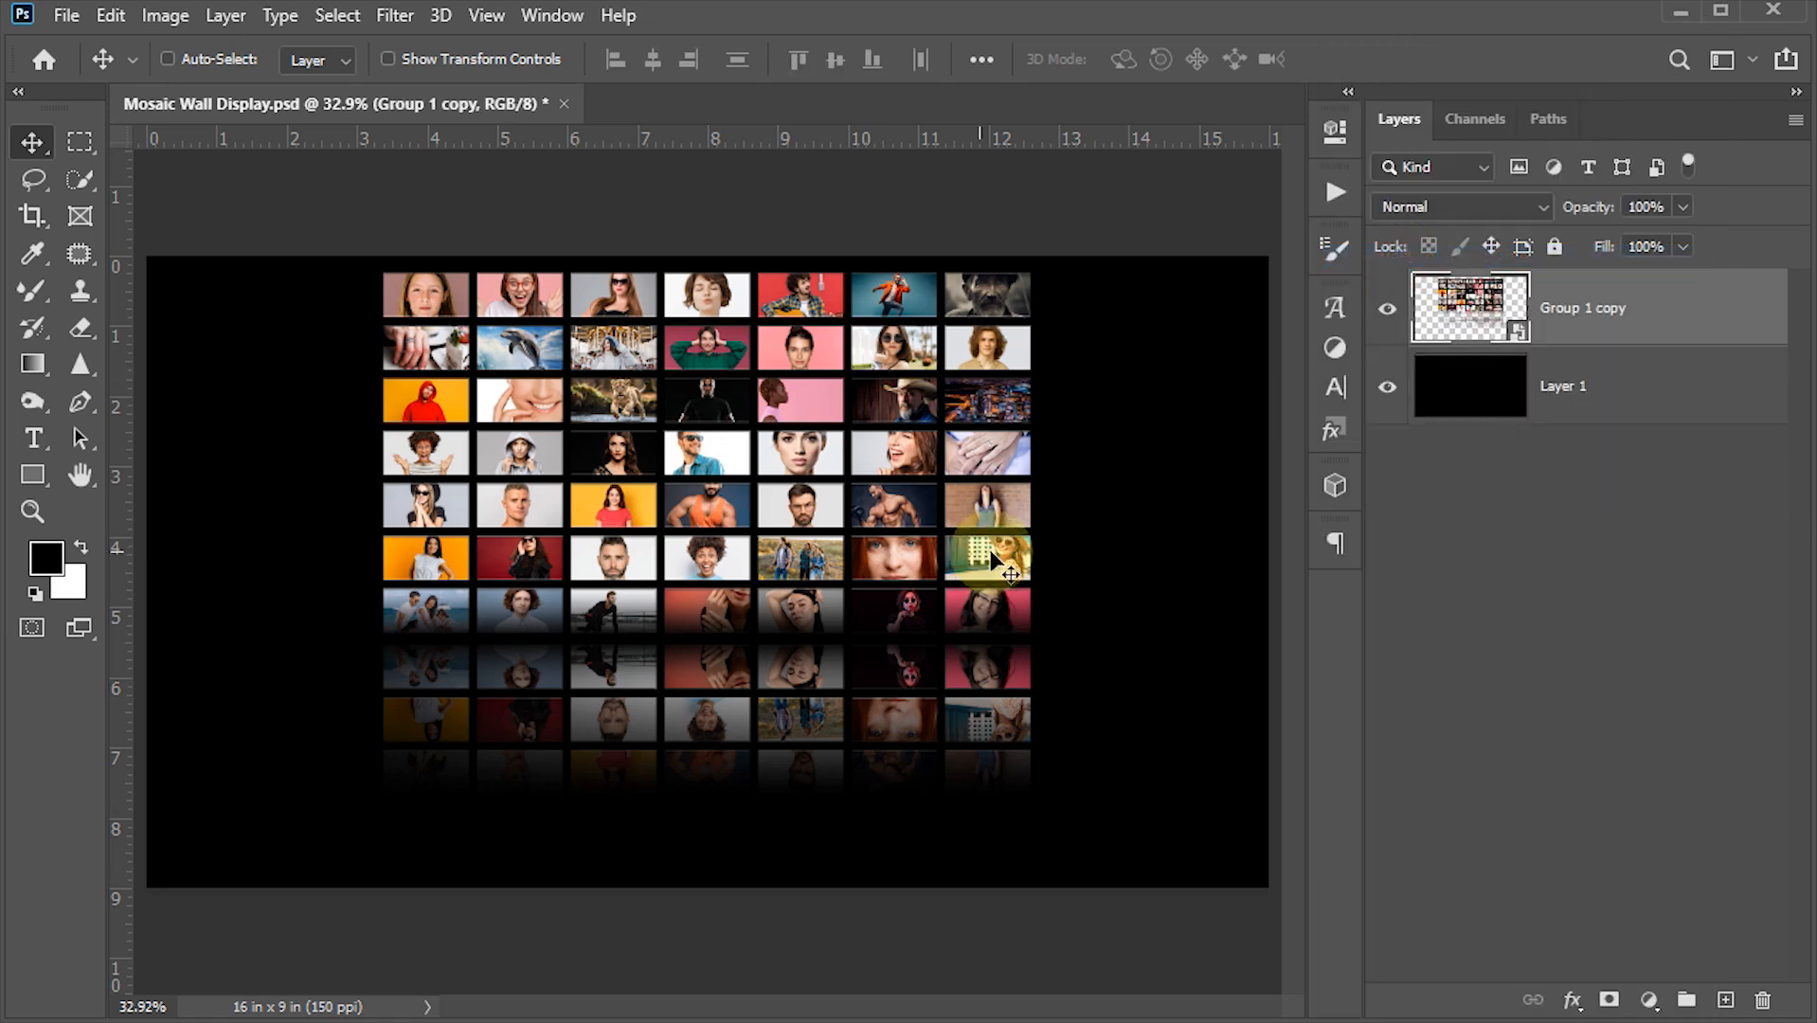
pyautogui.hotkey('ctrl', 's')
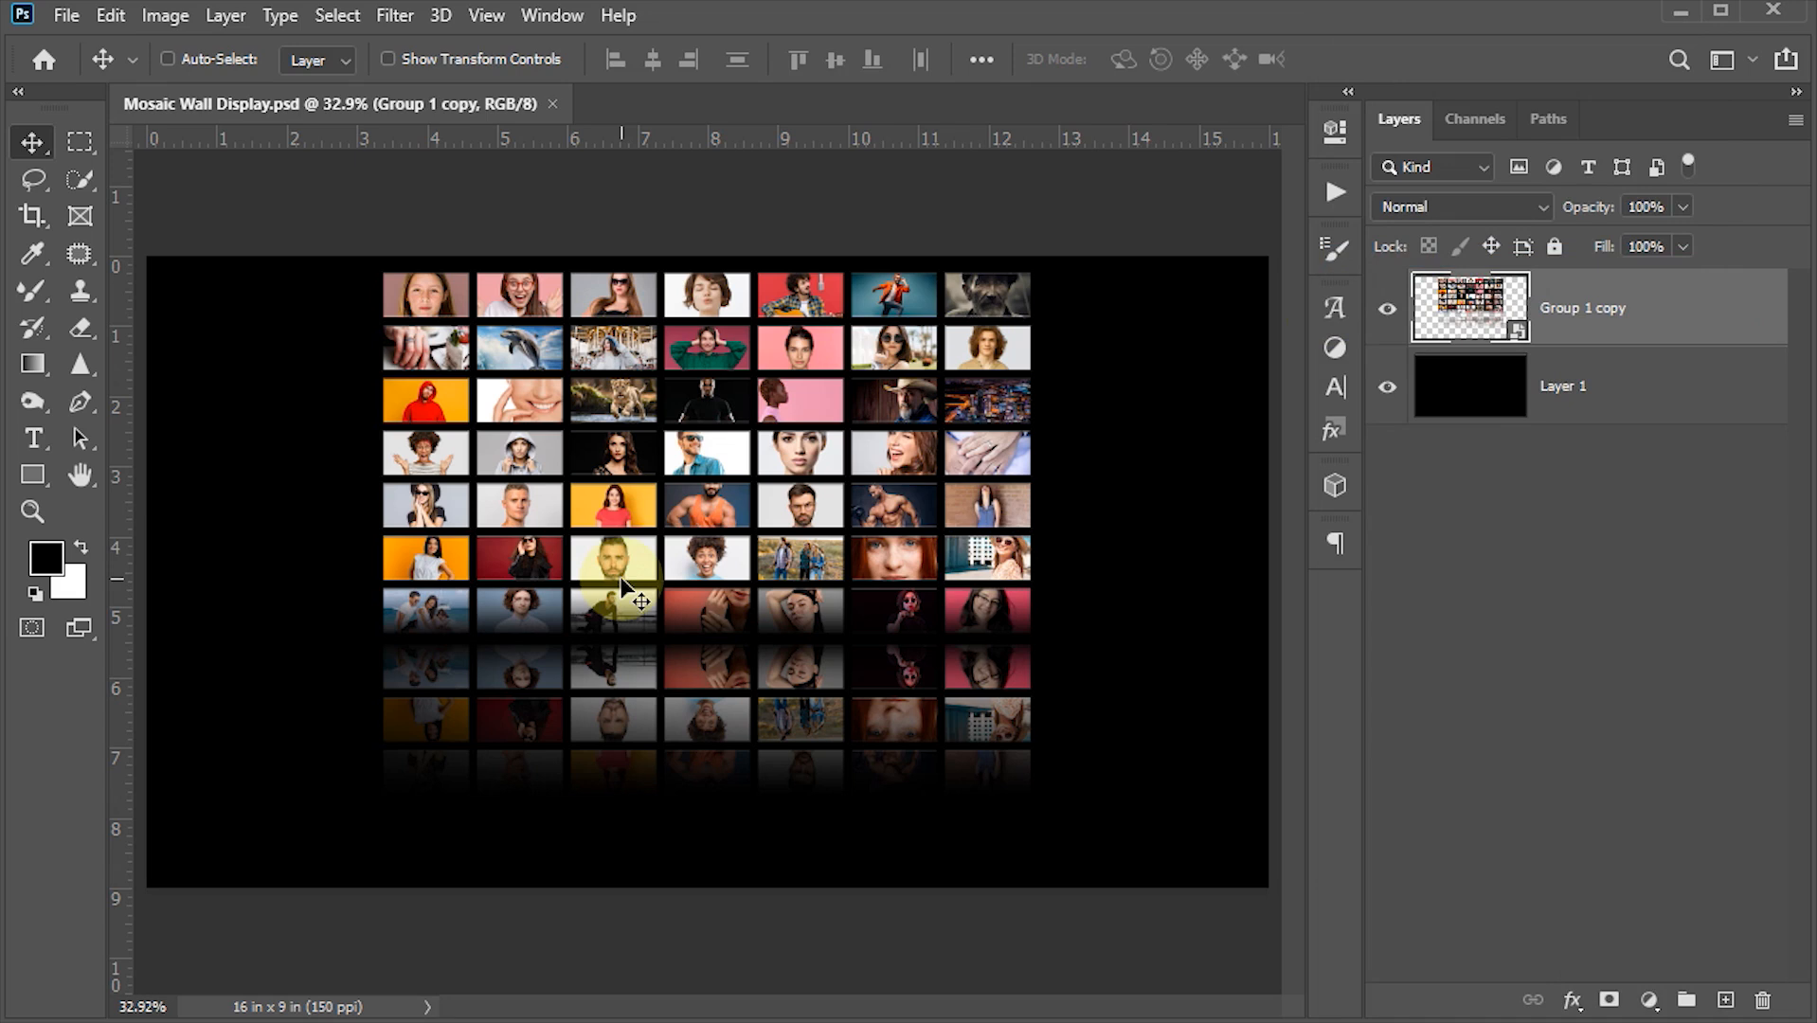
# - Duplicate the combined smart object and hide the original layer
pyautogui.moveTo(623, 588); pyautogui.dragTo(623, 588)
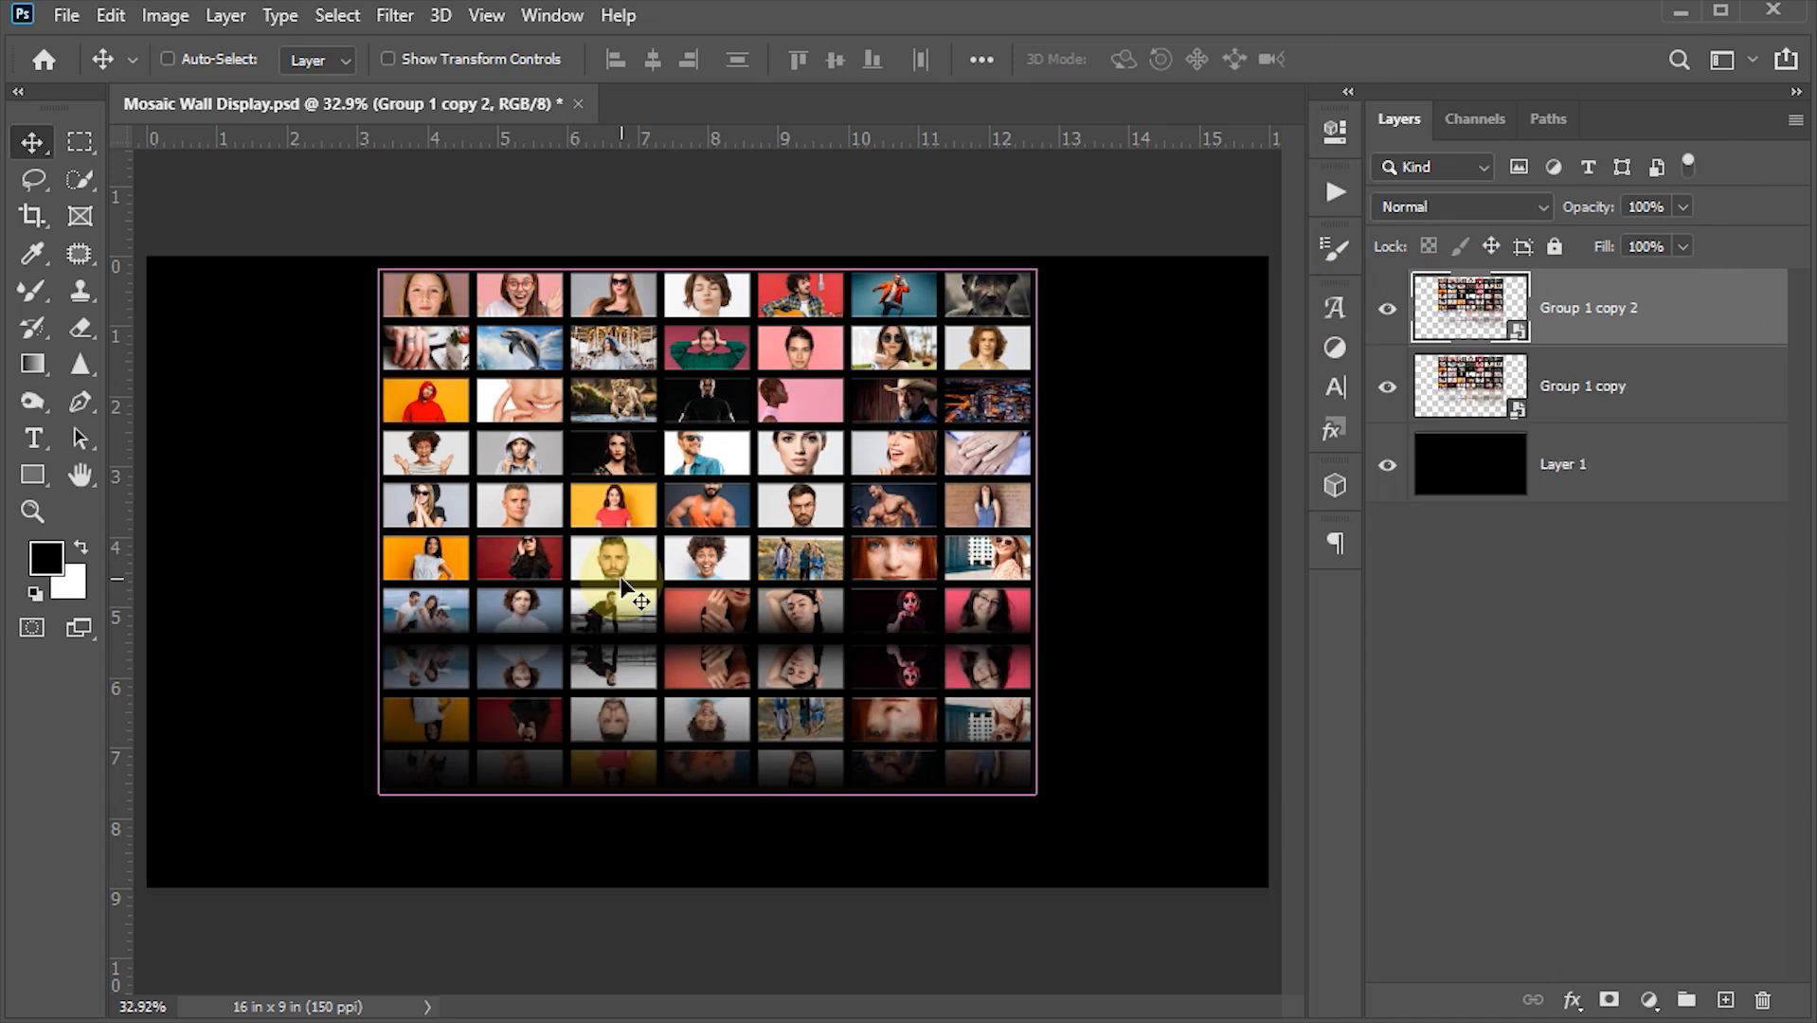
pyautogui.click(1388, 390)
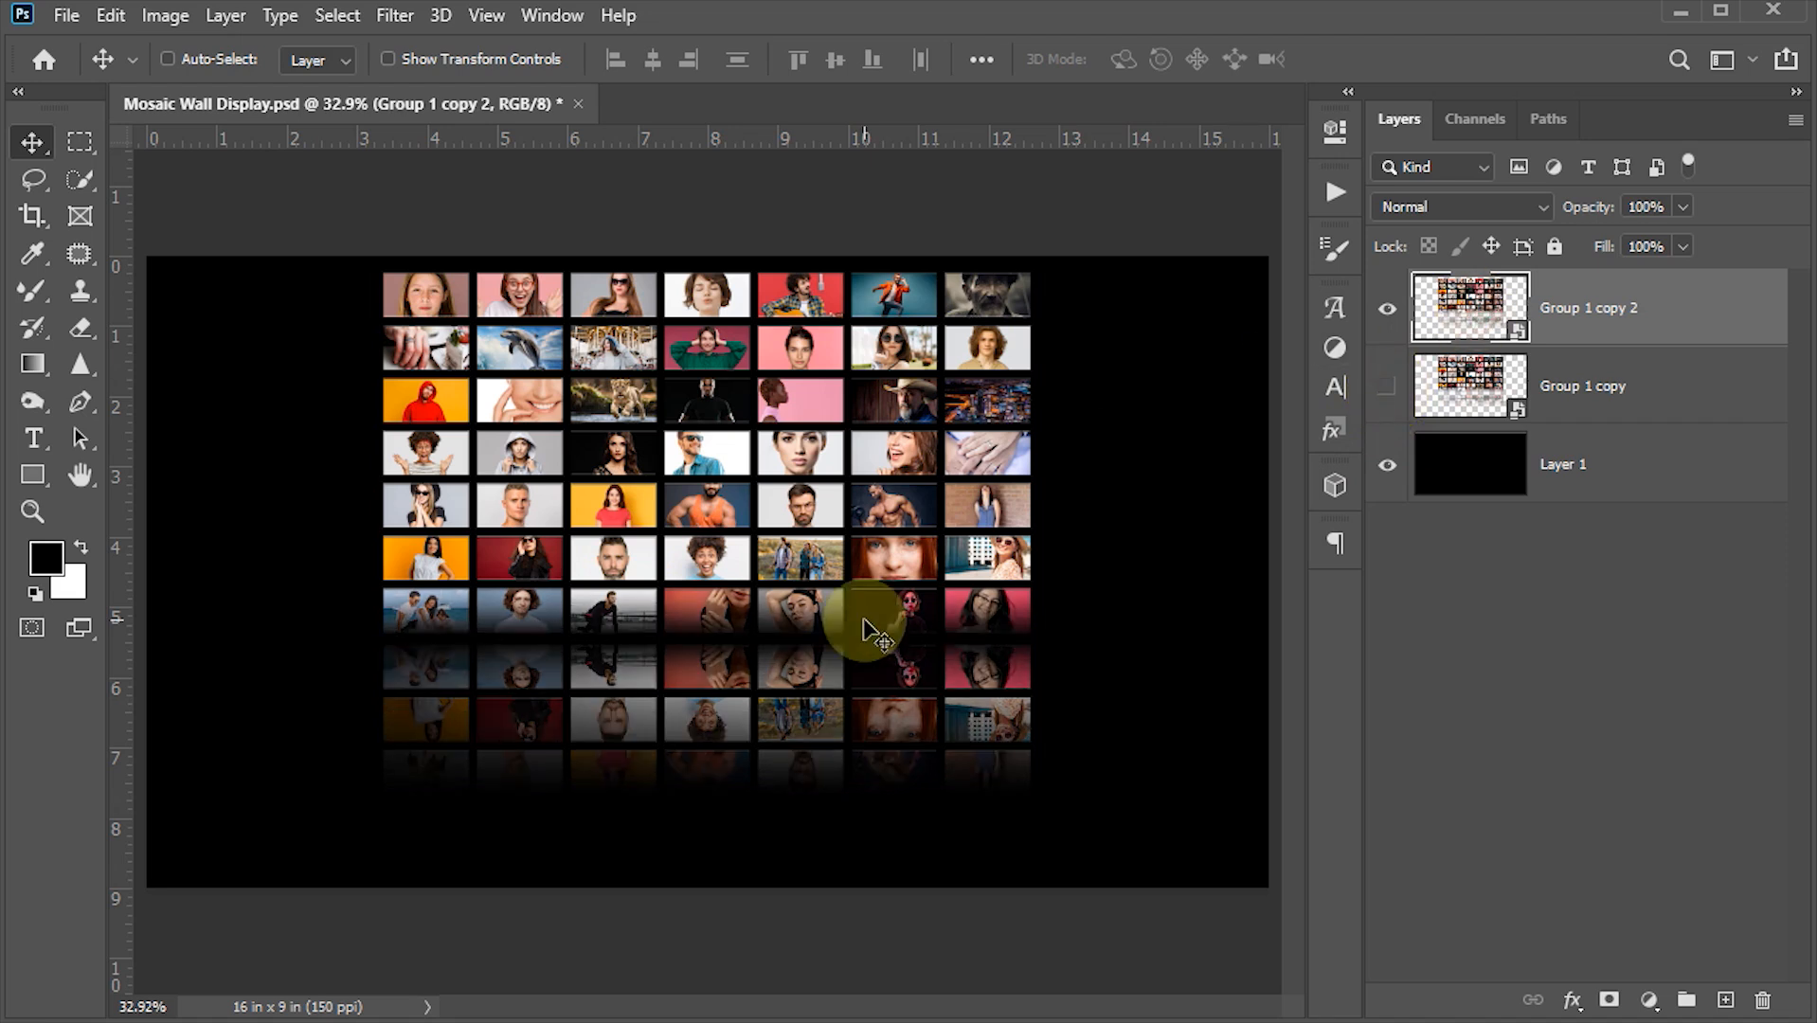
# - Distort the visible copy into a perspective wall toward the canvas's right, about 133% wide and 191% tall
pyautogui.press('ctrl')
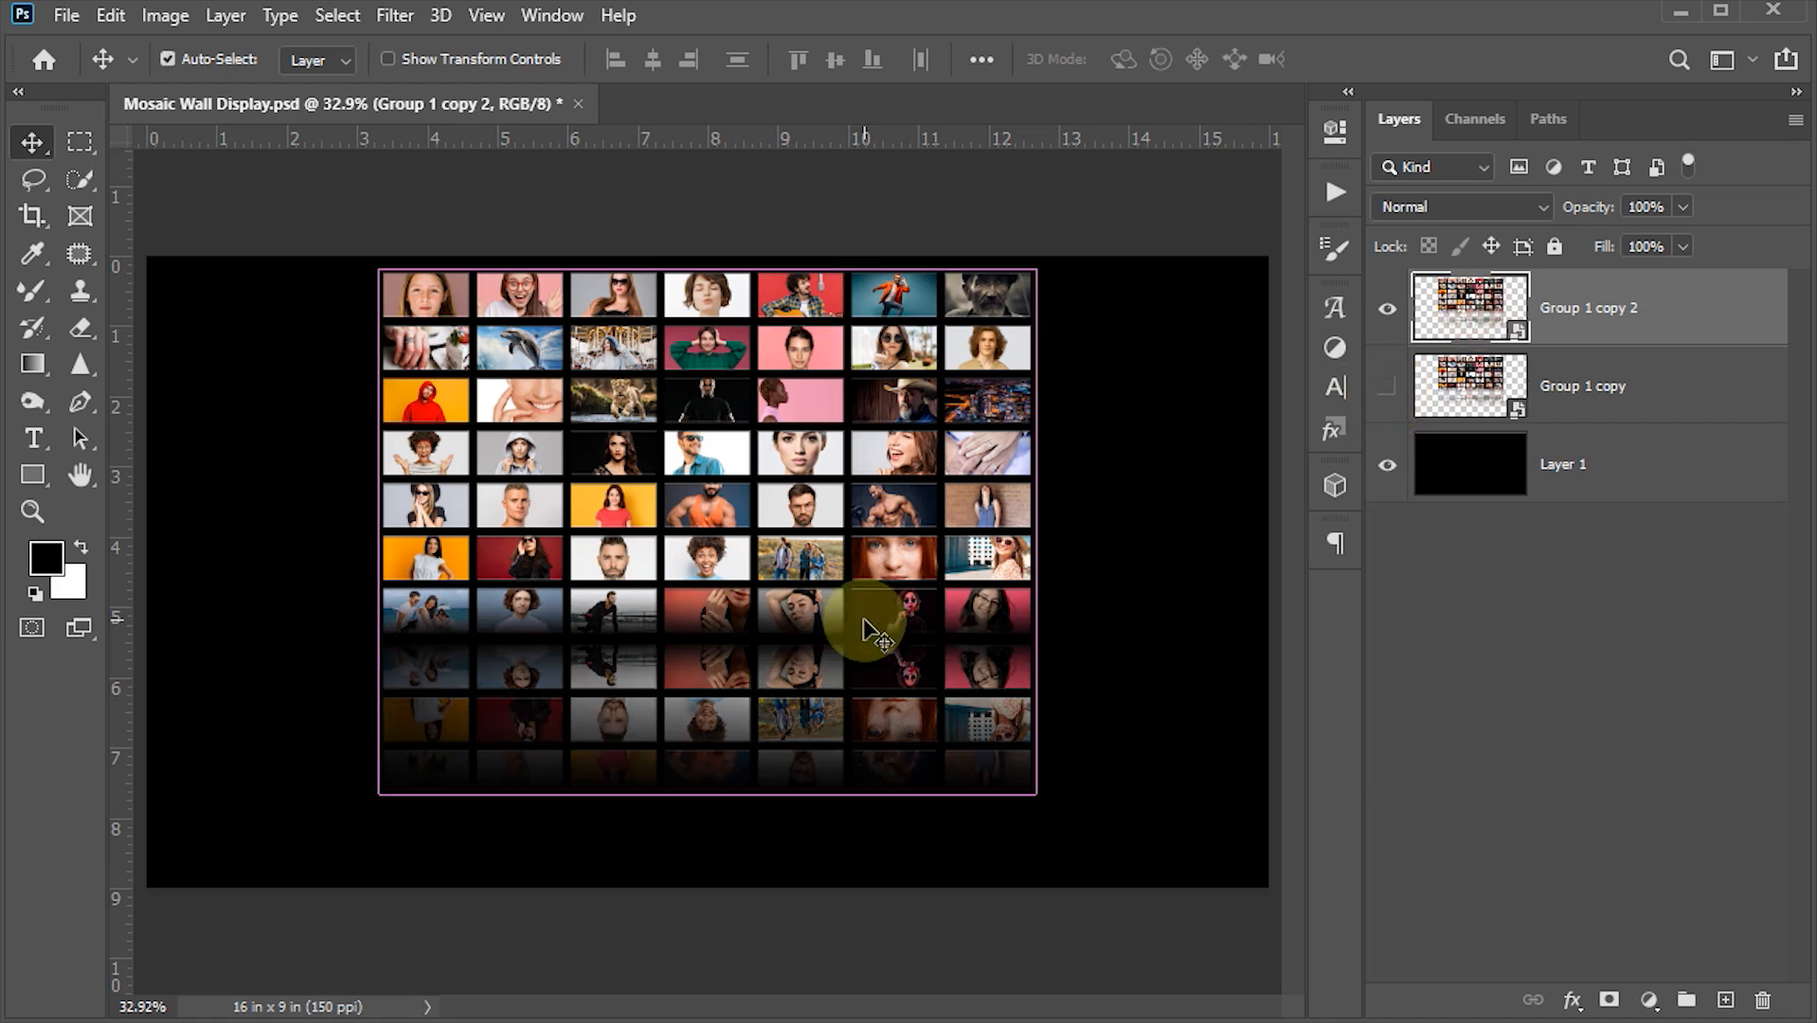
pyautogui.hotkey('ctrl', 't')
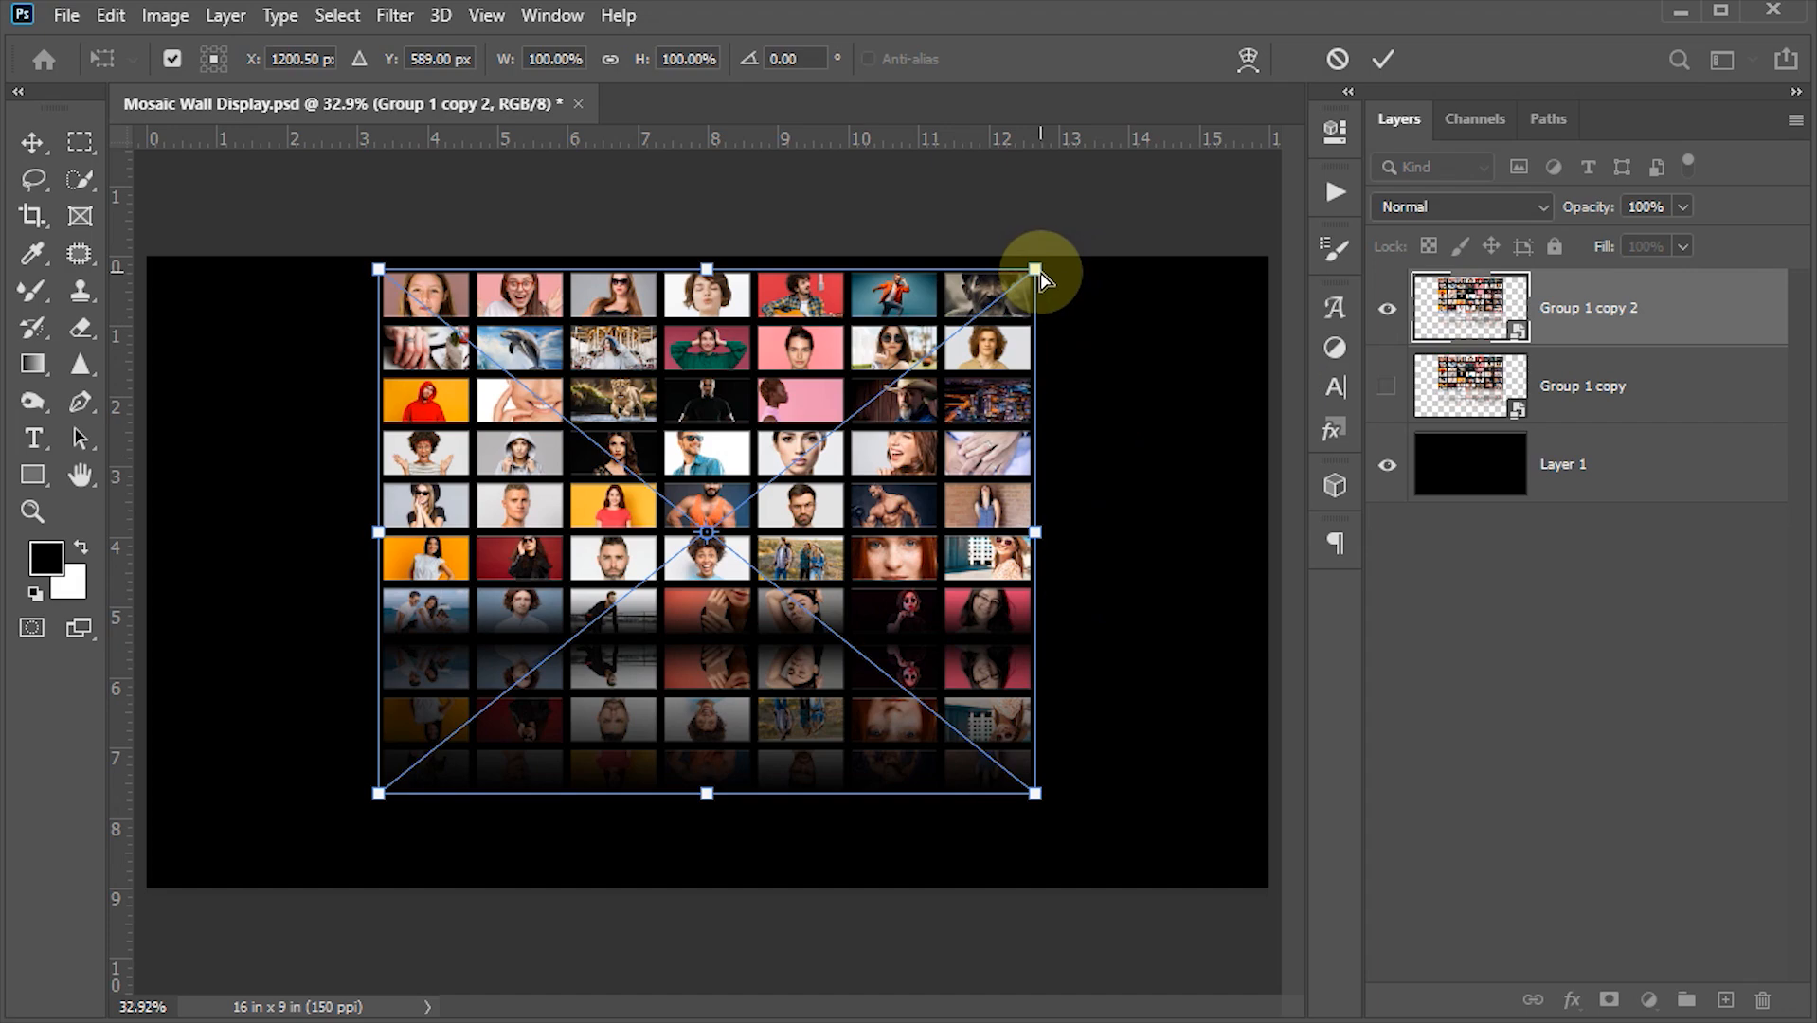
pyautogui.moveTo(1038, 268); pyautogui.dragTo(1048, 155)
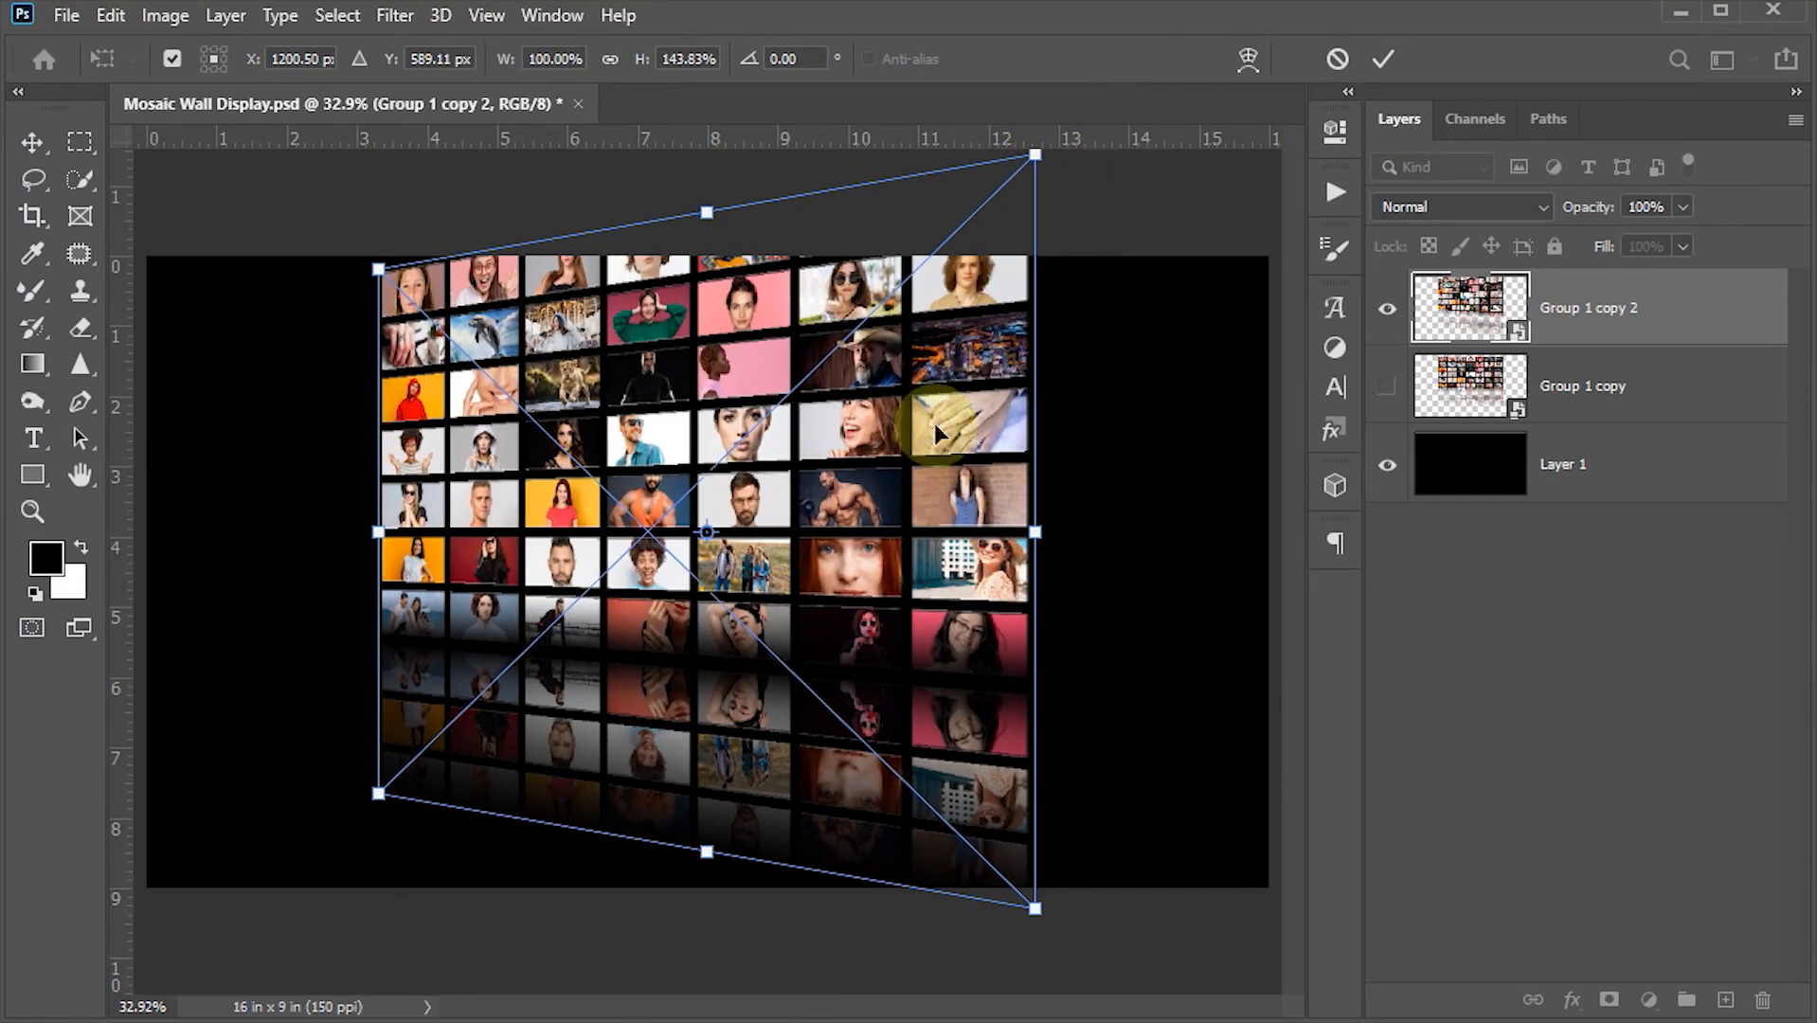
pyautogui.moveTo(857, 455); pyautogui.dragTo(1073, 459)
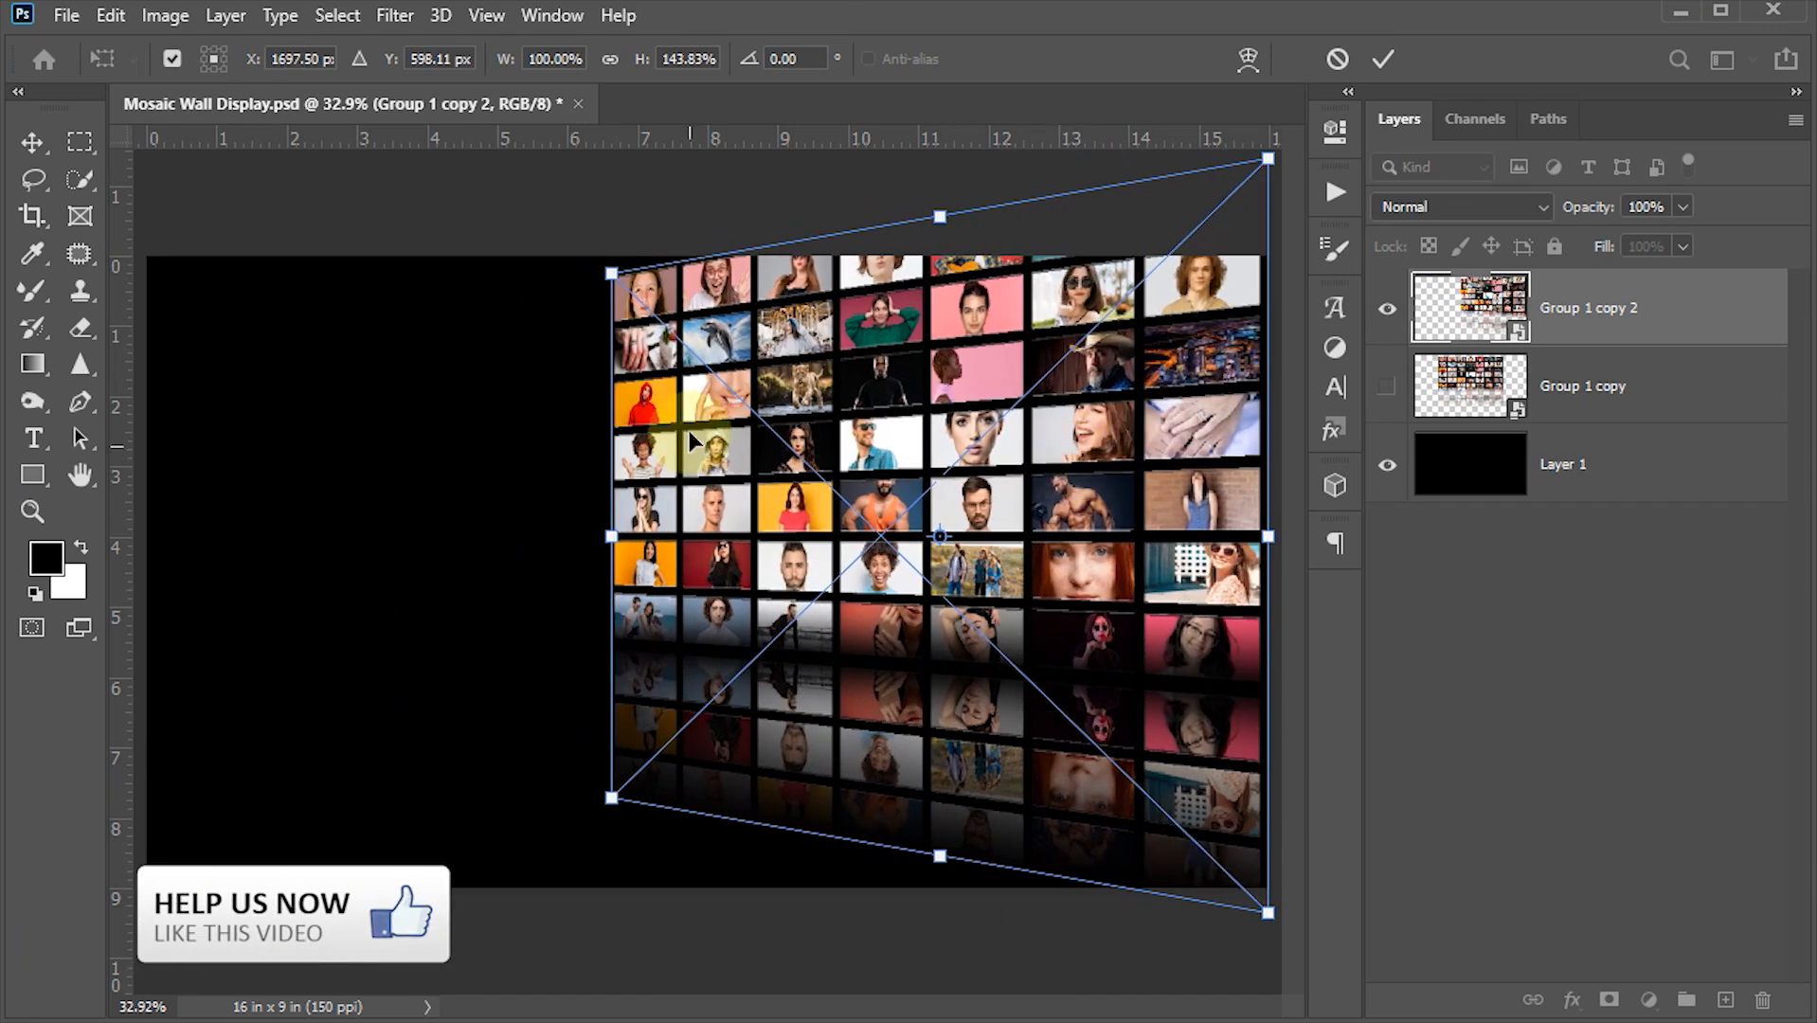
pyautogui.moveTo(611, 273); pyautogui.dragTo(533, 179)
pyautogui.moveTo(688, 336); pyautogui.dragTo(731, 377)
pyautogui.press('Down')
pyautogui.press('Down')
pyautogui.press('Down')
pyautogui.press('Down')
pyautogui.press('Down')
pyautogui.press('Down')
pyautogui.press('Down')
pyautogui.press('Down')
pyautogui.press('Down')
pyautogui.press('Down')
pyautogui.press('Down')
pyautogui.press('Down')
pyautogui.press('Down')
pyautogui.press('Down')
pyautogui.press('Down')
pyautogui.press('Down')
pyautogui.press('Down')
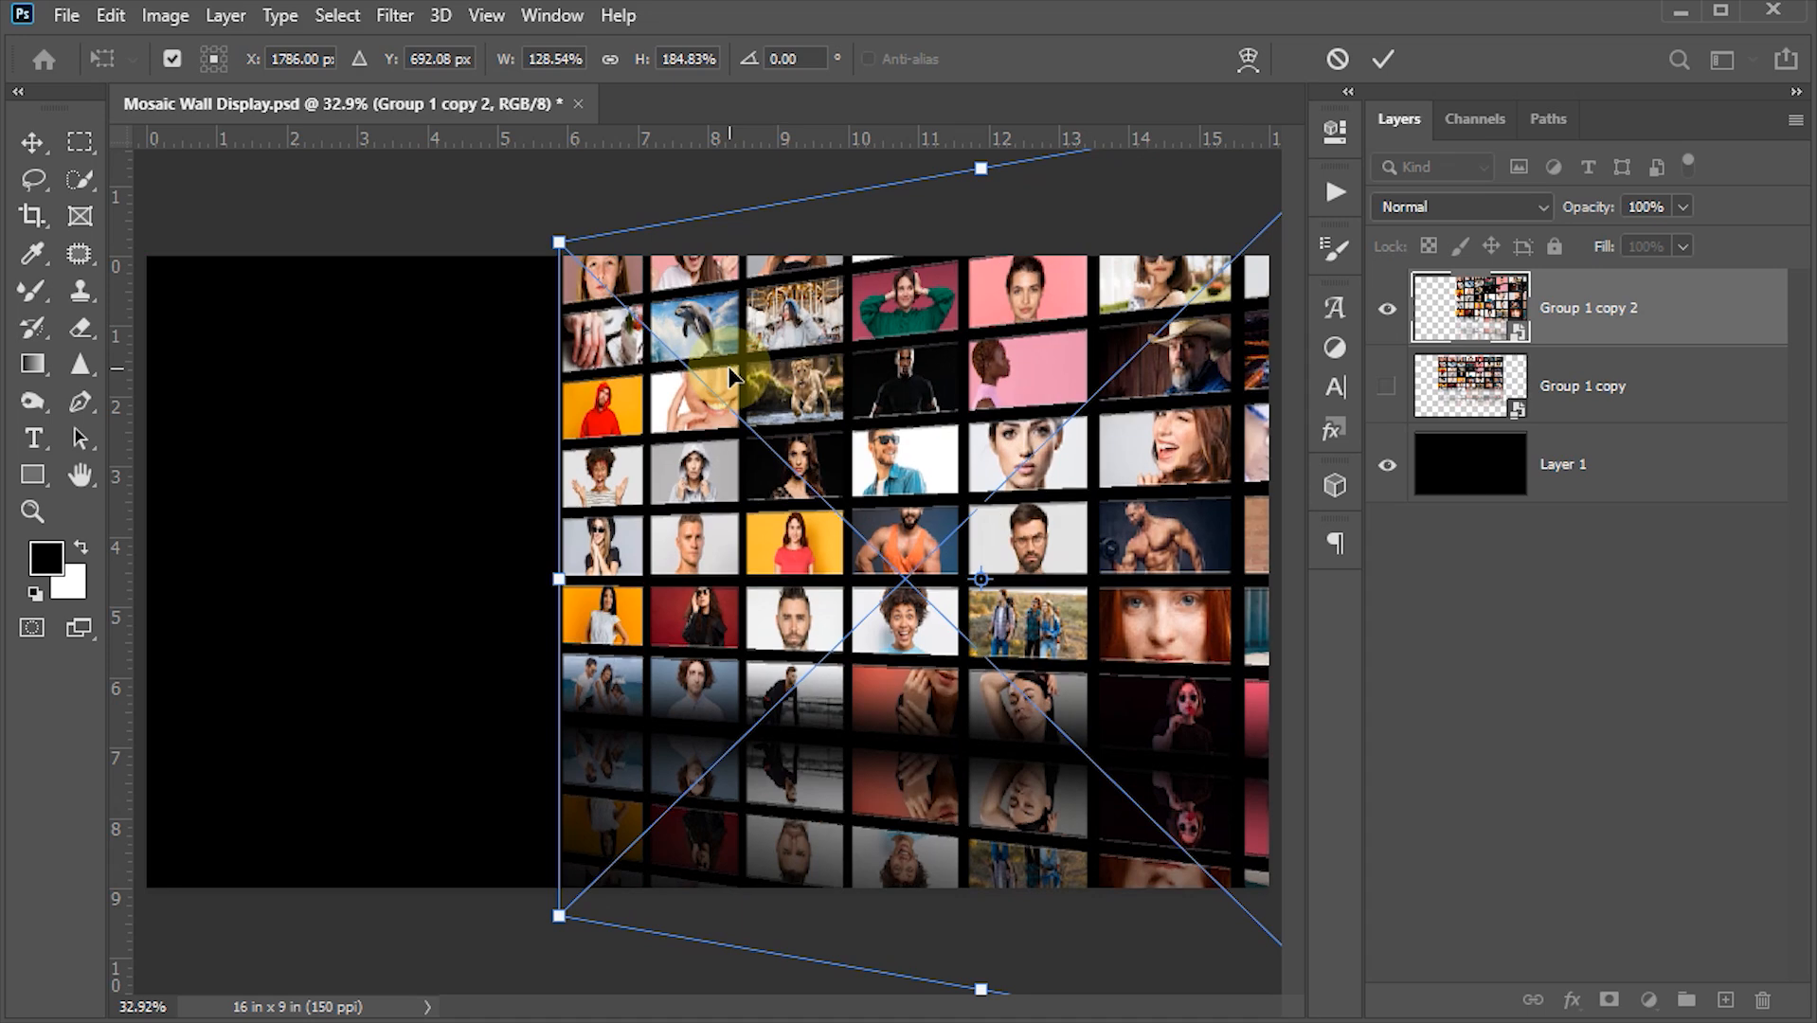
pyautogui.moveTo(559, 915); pyautogui.dragTo(546, 931)
pyautogui.moveTo(715, 625); pyautogui.dragTo(737, 635)
pyautogui.press('Right')
pyautogui.press('Right')
pyautogui.press('Right')
pyautogui.press('Right')
pyautogui.press('Right')
pyautogui.press('Right')
pyautogui.press('Right')
pyautogui.press('Right')
pyautogui.press('Right')
pyautogui.press('Right')
pyautogui.press('Right')
pyautogui.press('Right')
pyautogui.press('Right')
pyautogui.press('Right')
pyautogui.press('Right')
pyautogui.press('Right')
pyautogui.press('Down')
pyautogui.press('Down')
pyautogui.press('Down')
pyautogui.press('Down')
pyautogui.press('Down')
pyautogui.press('Down')
pyautogui.press('Down')
pyautogui.press('Down')
pyautogui.press('Down')
pyautogui.press('Down')
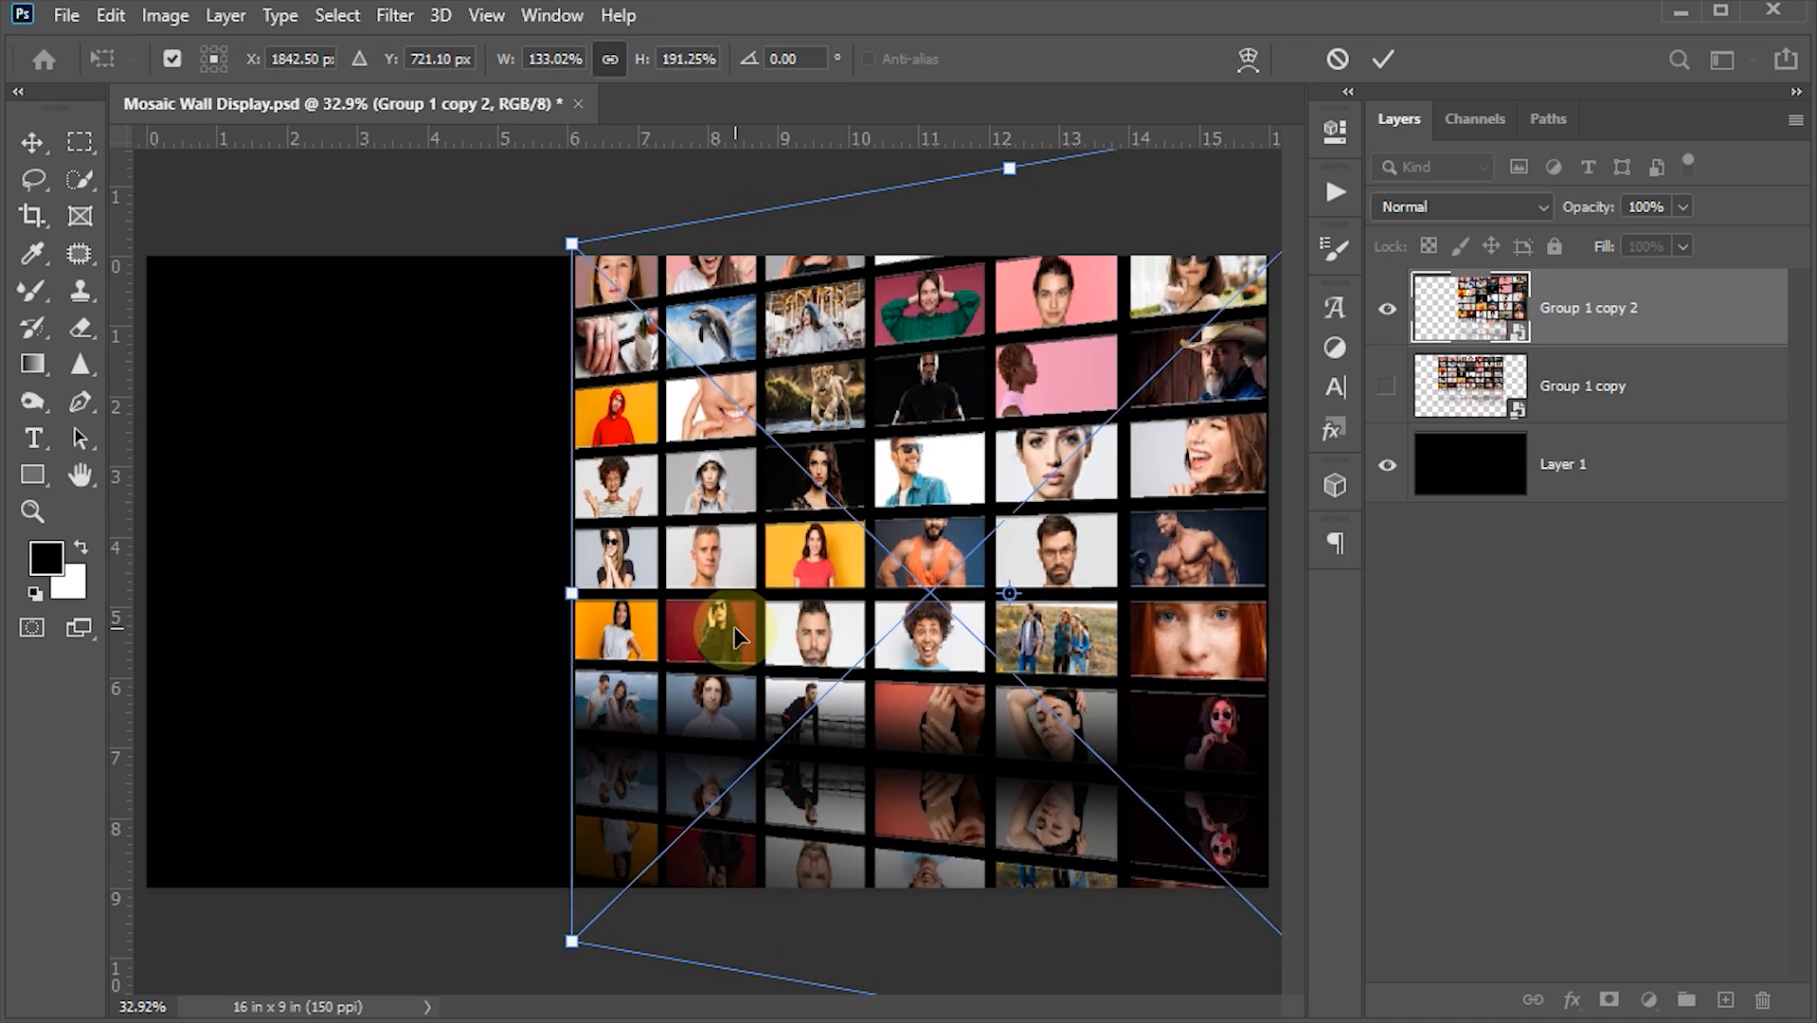
pyautogui.press('Up')
pyautogui.press('Up')
pyautogui.press('Up')
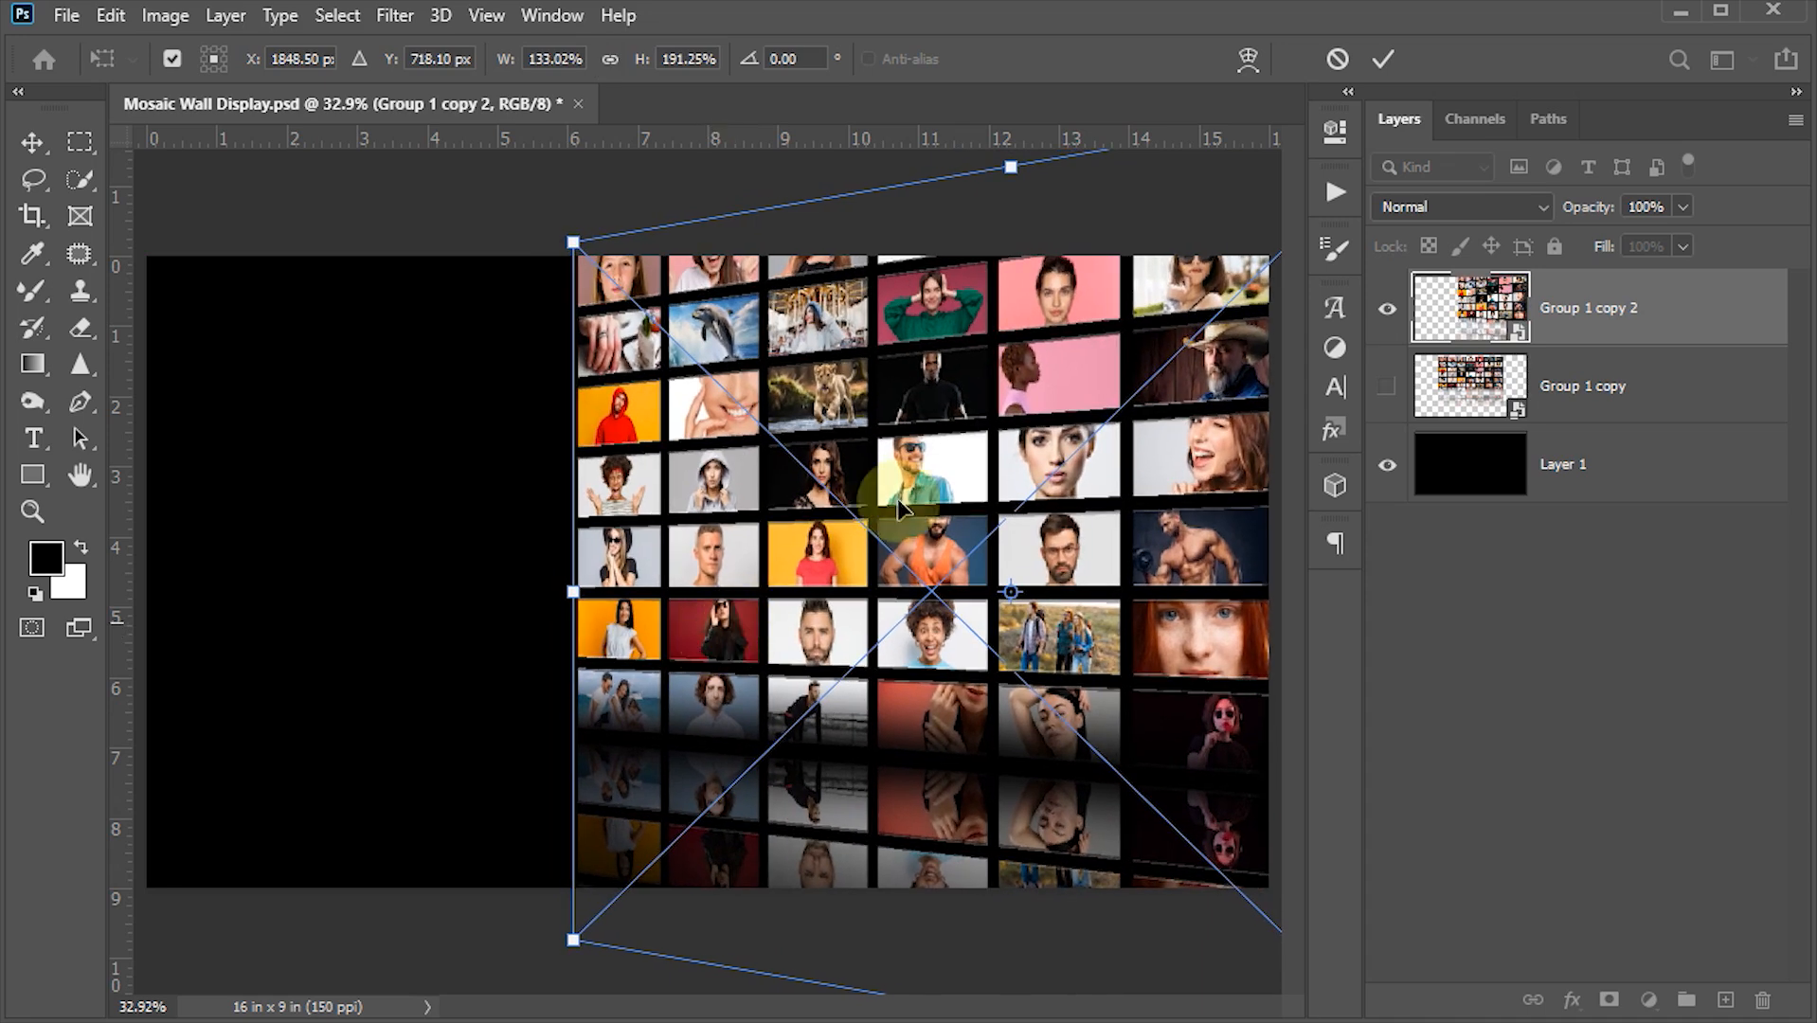
pyautogui.click(1385, 59)
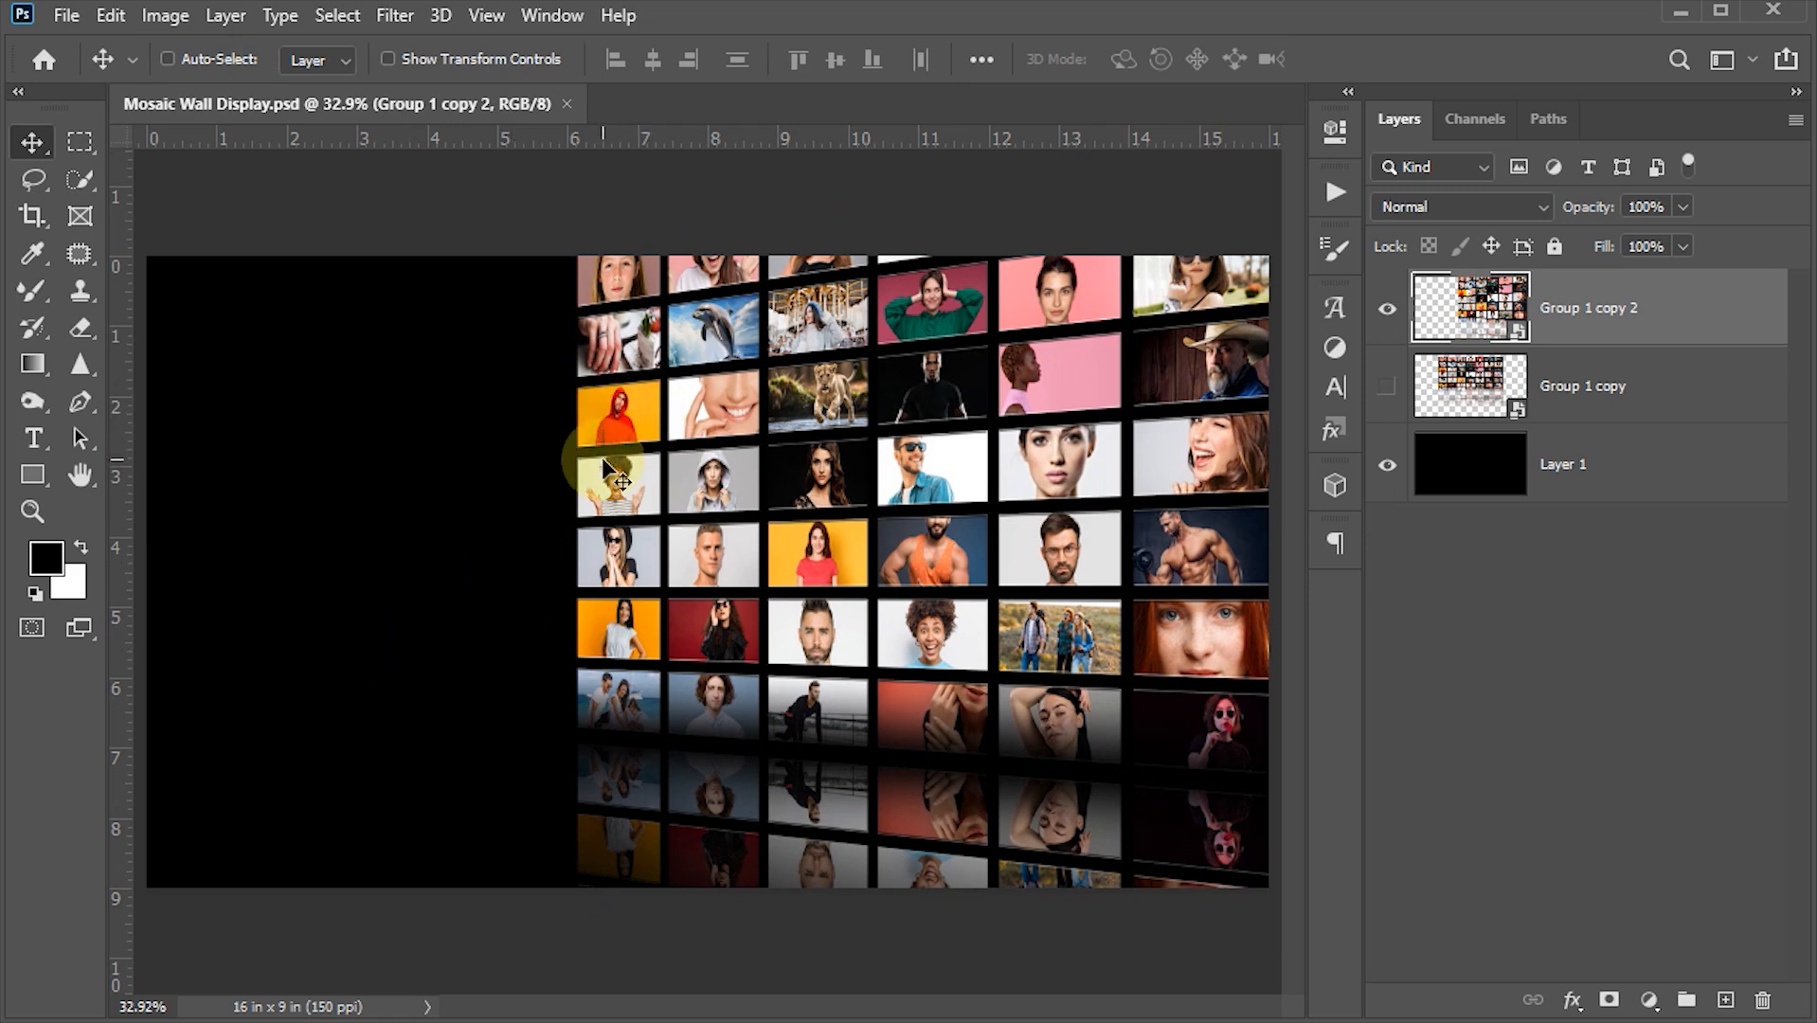
pyautogui.moveTo(607, 133); pyautogui.dragTo(592, 473)
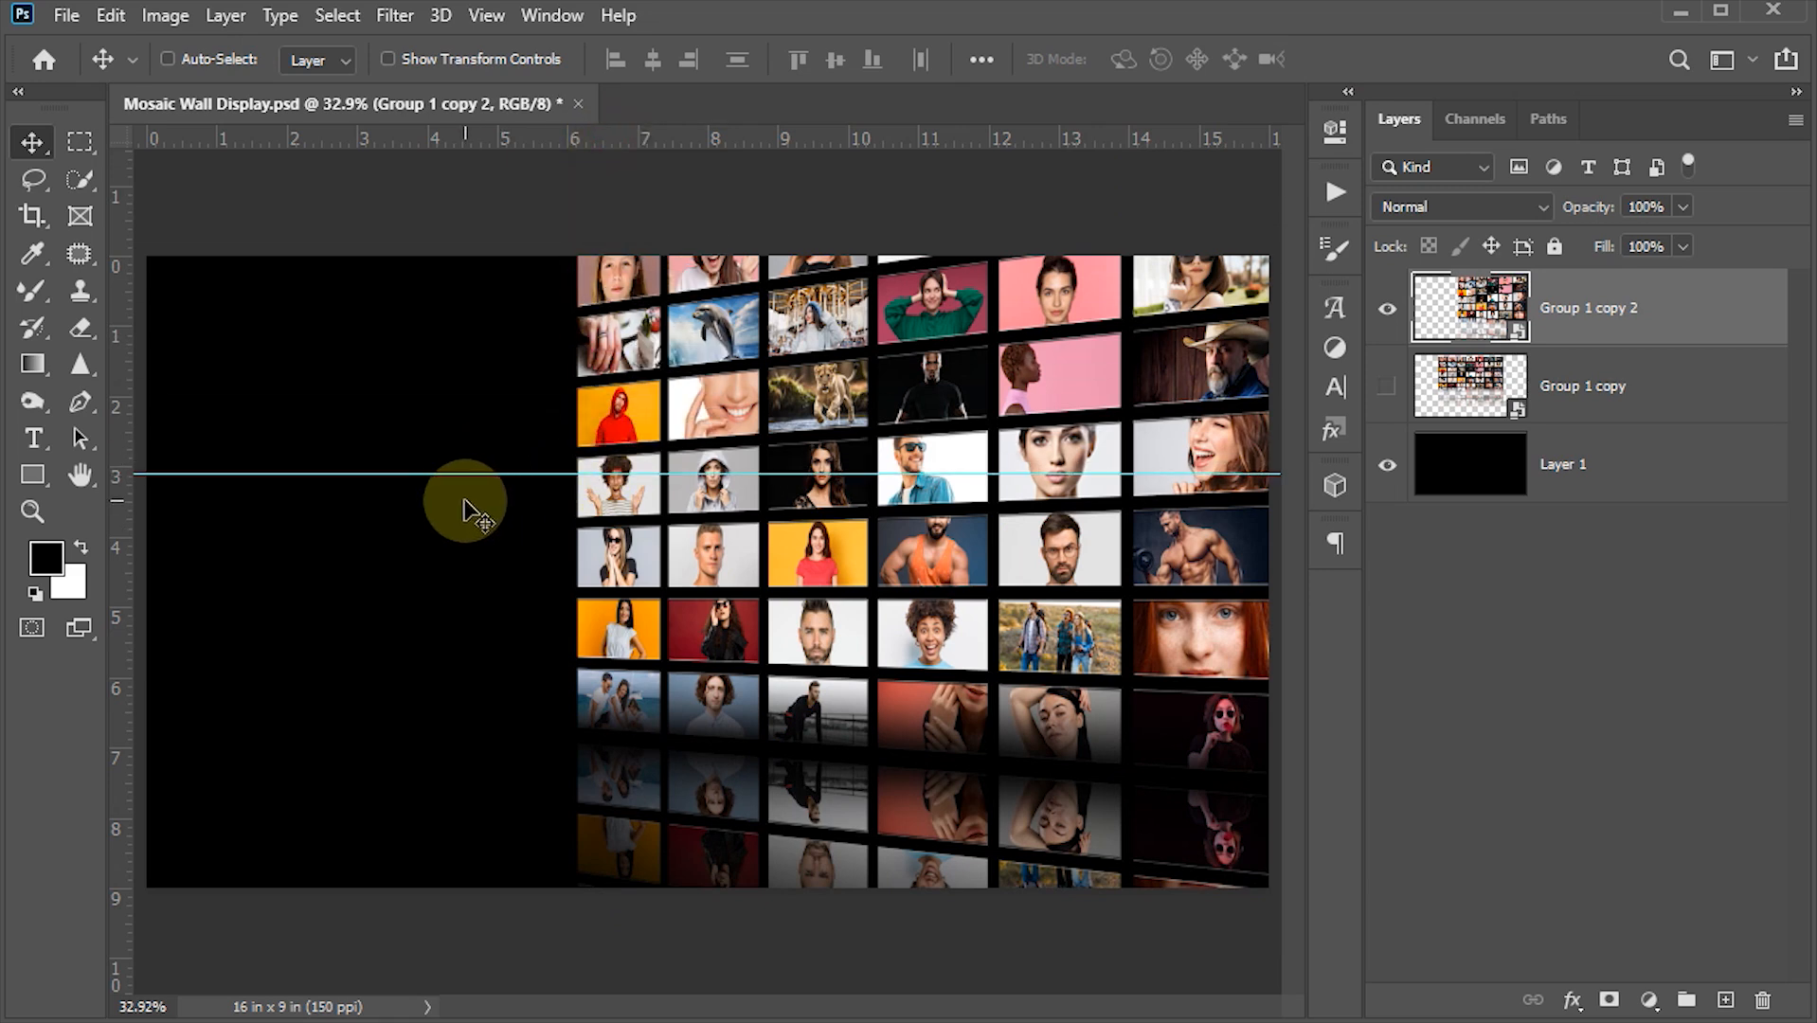
pyautogui.press('ctrl')
pyautogui.hotkey('ctrl', 'z')
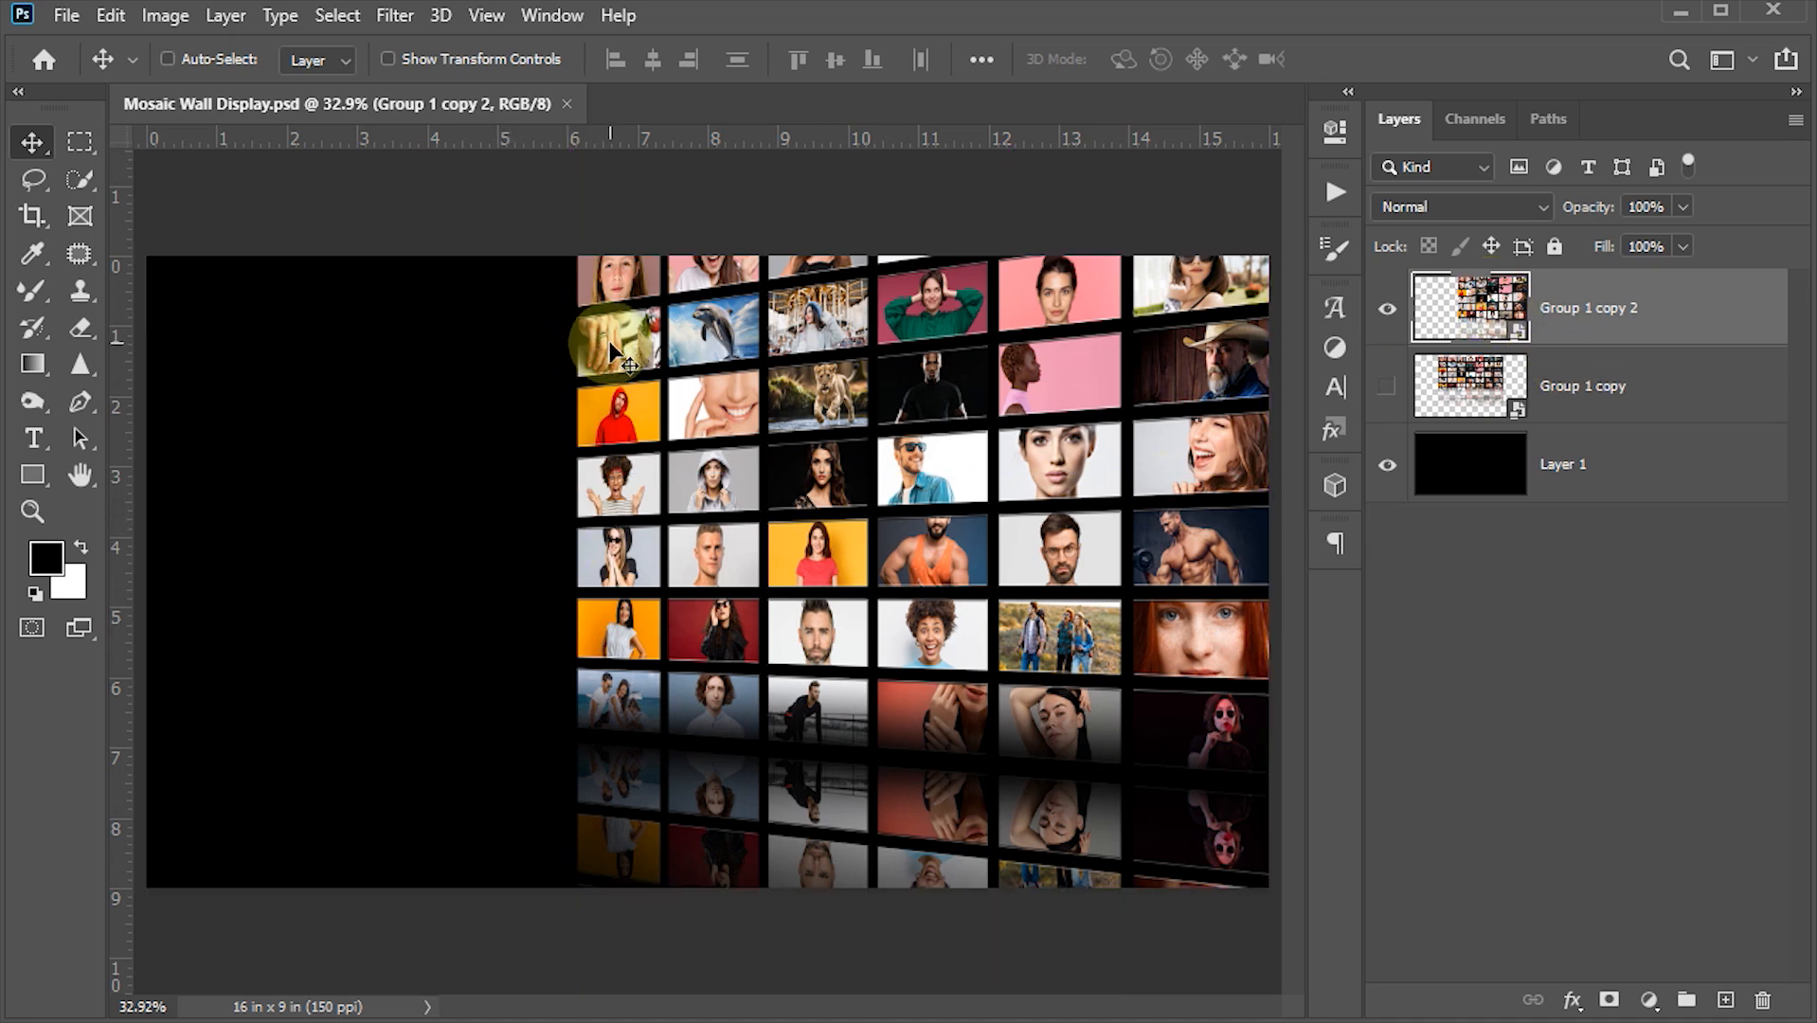
# - Place horizontal guides at the top and bottom corners of the distorted wall's left edge, then commit the transform
pyautogui.press('ctrl')
pyautogui.hotkey('ctrl', 't')
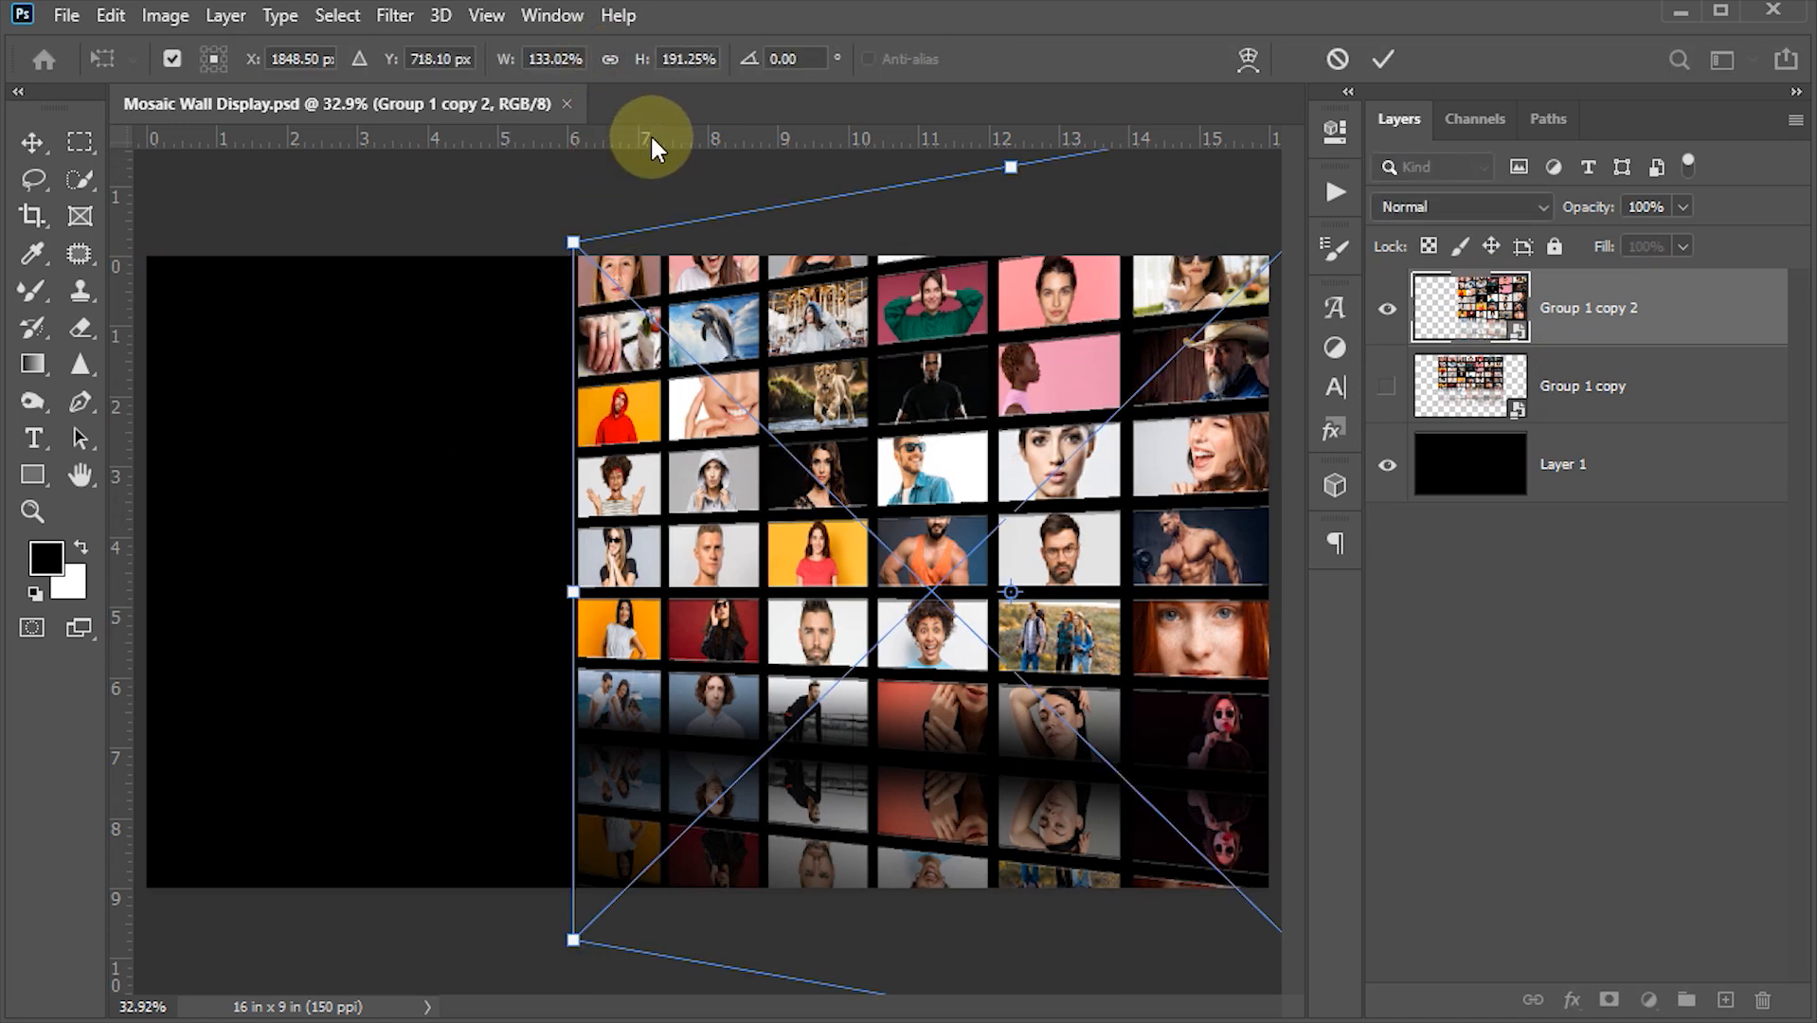
pyautogui.hotkey('ctrl', 'r')
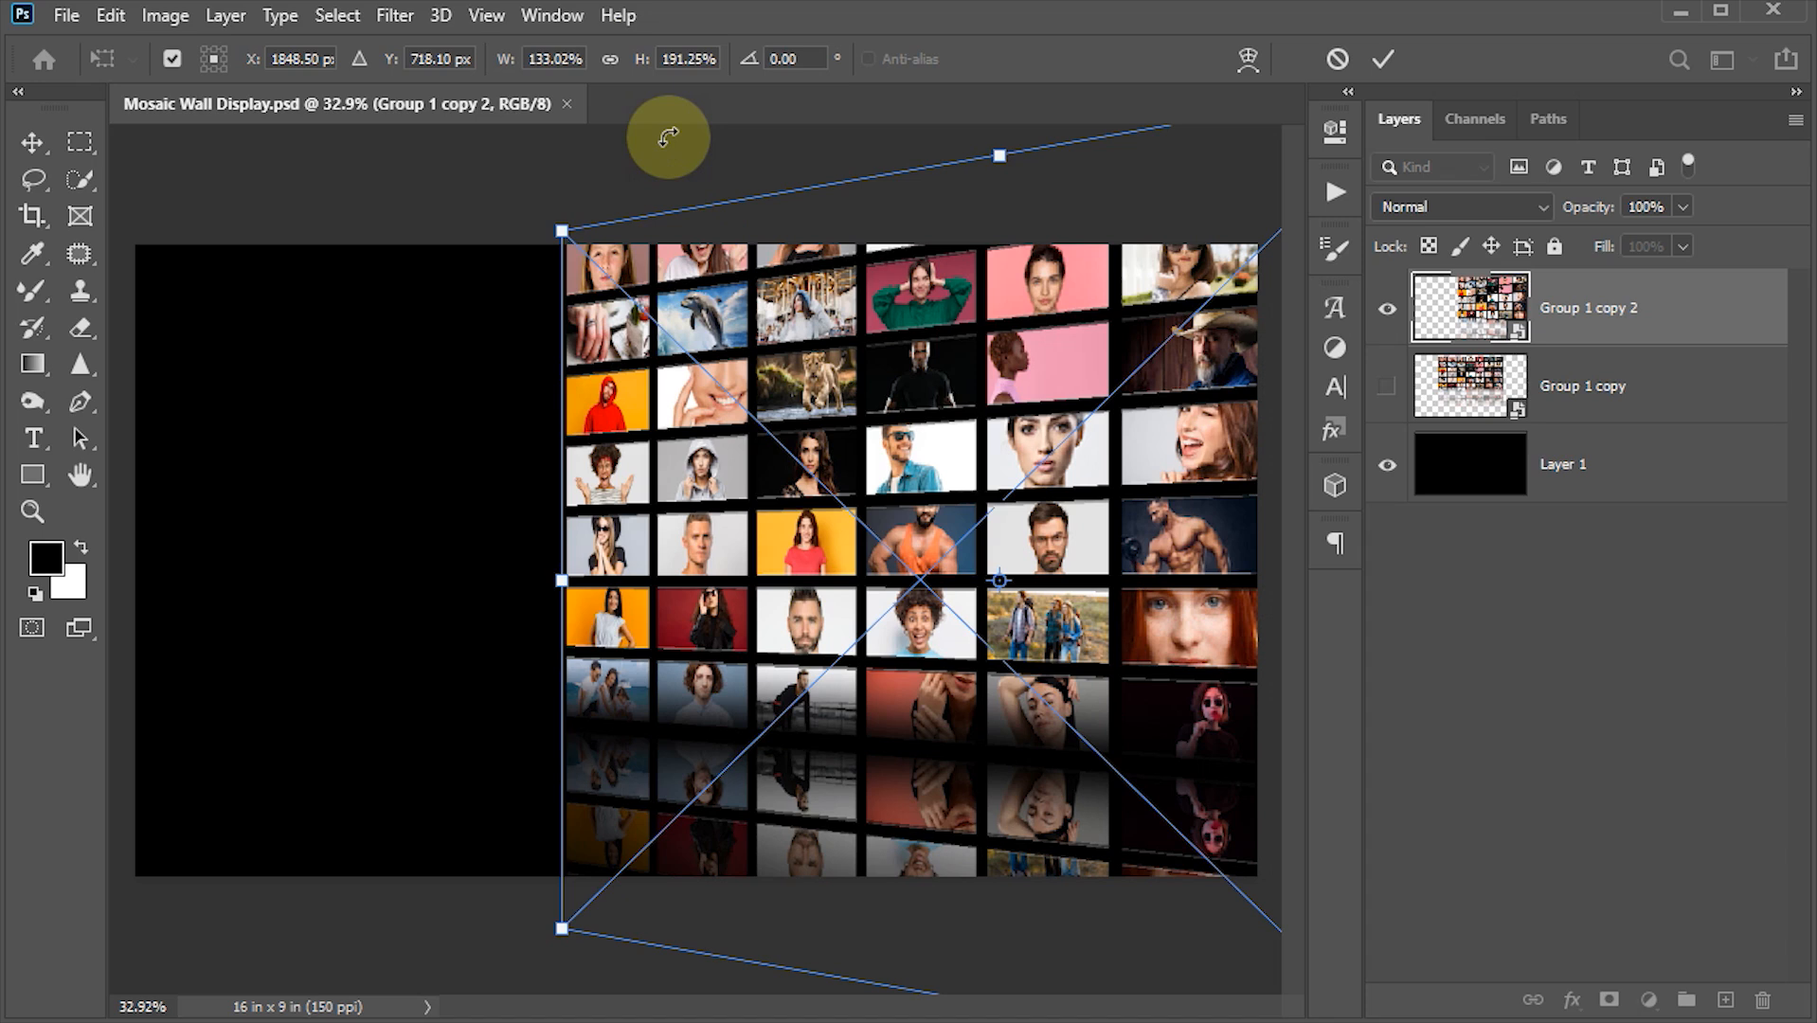
pyautogui.hotkey('ctrl', 'r')
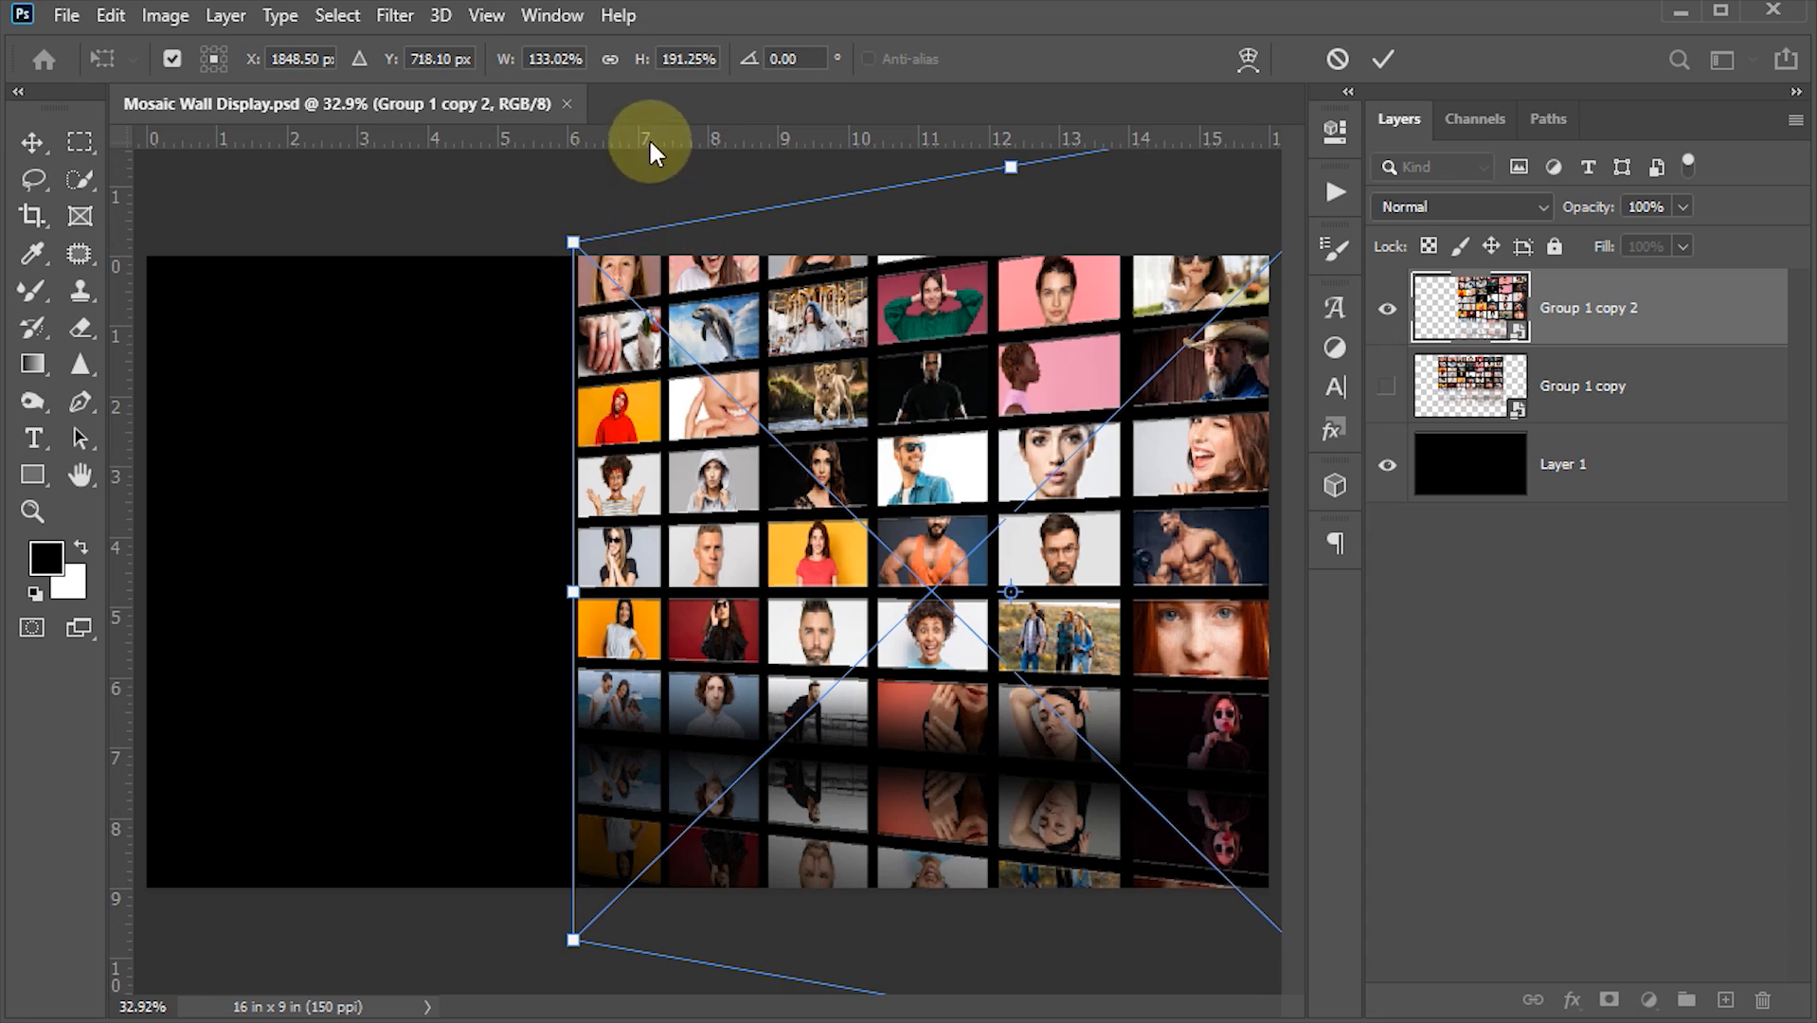
pyautogui.moveTo(647, 130); pyautogui.dragTo(648, 243)
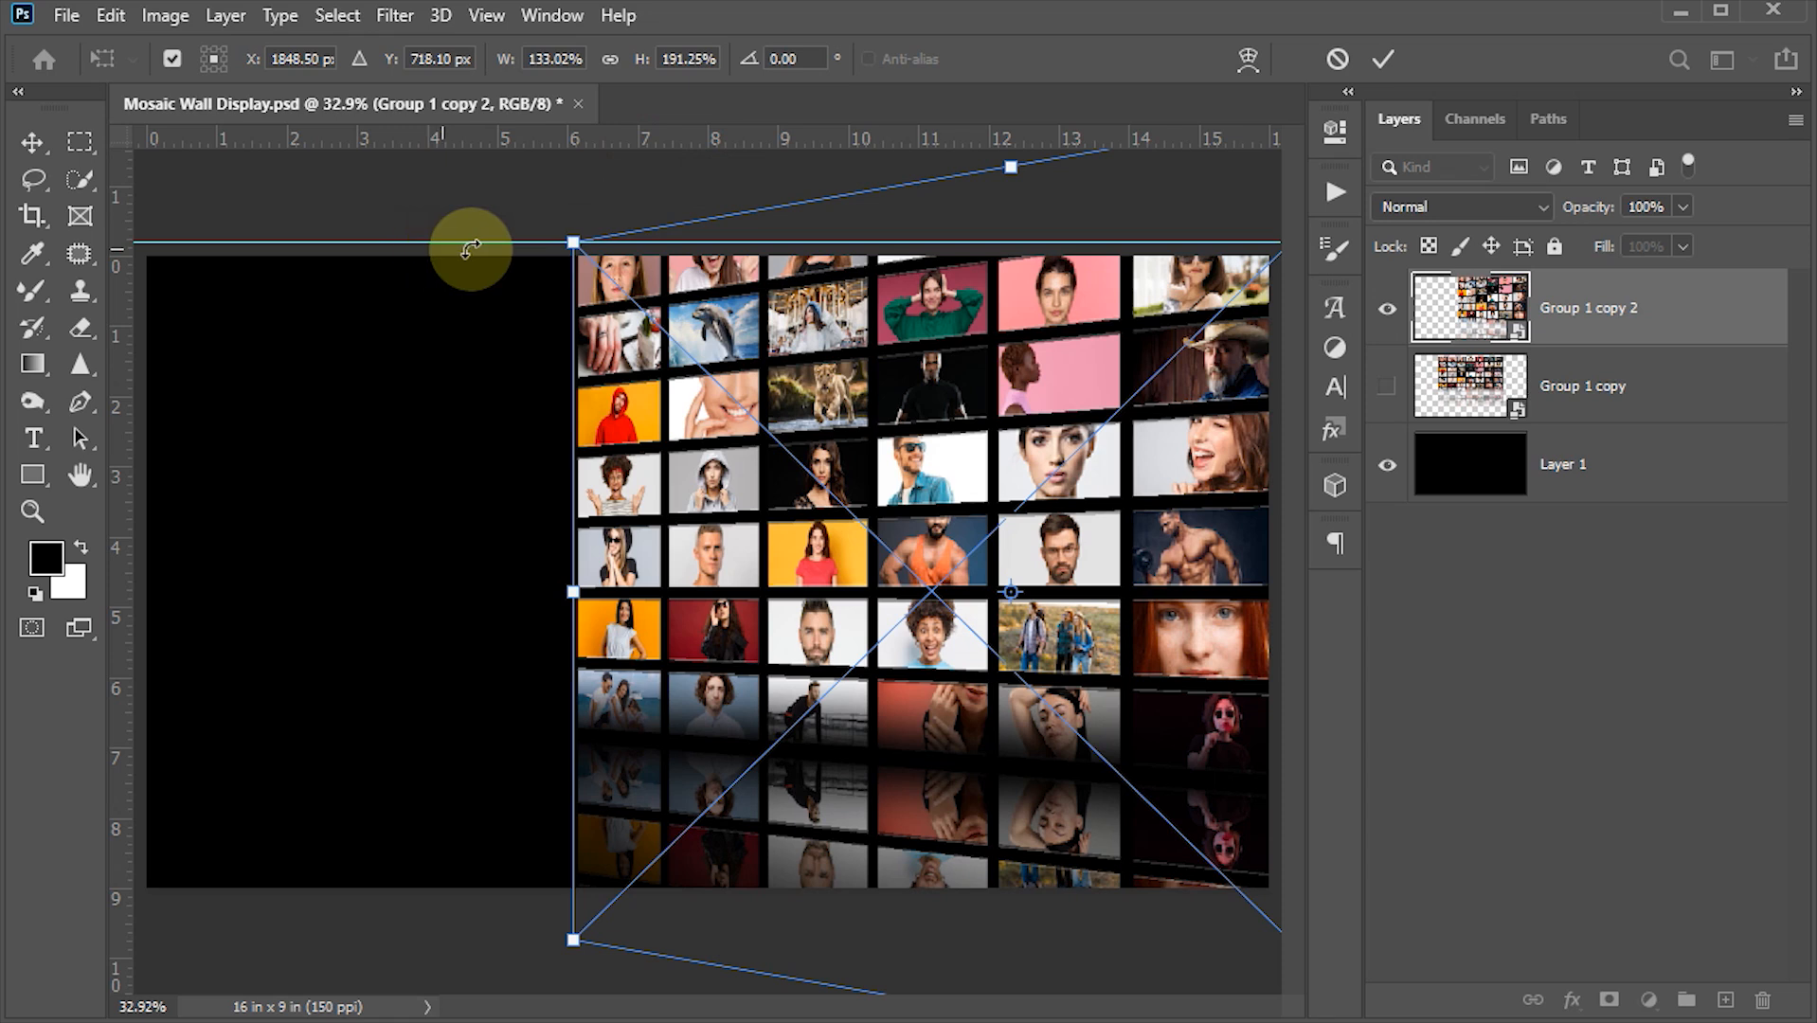
pyautogui.moveTo(583, 138); pyautogui.dragTo(580, 941)
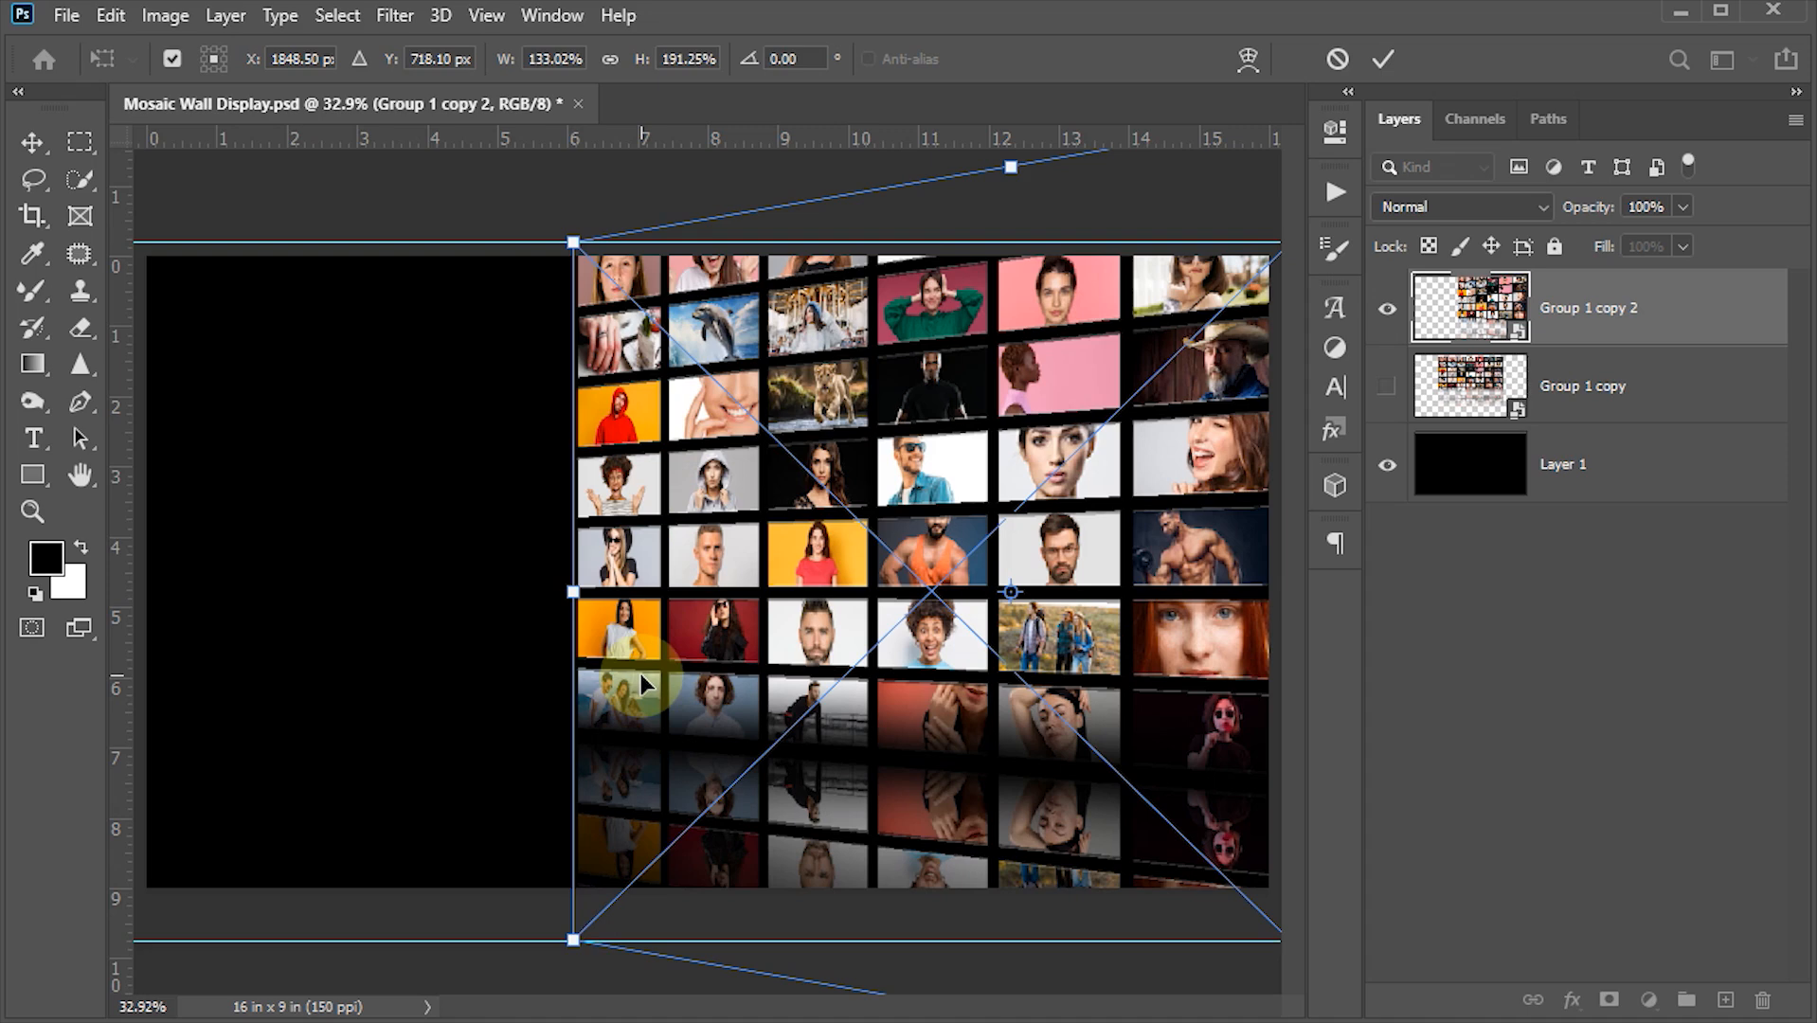
pyautogui.scroll(-1, 642, 676)
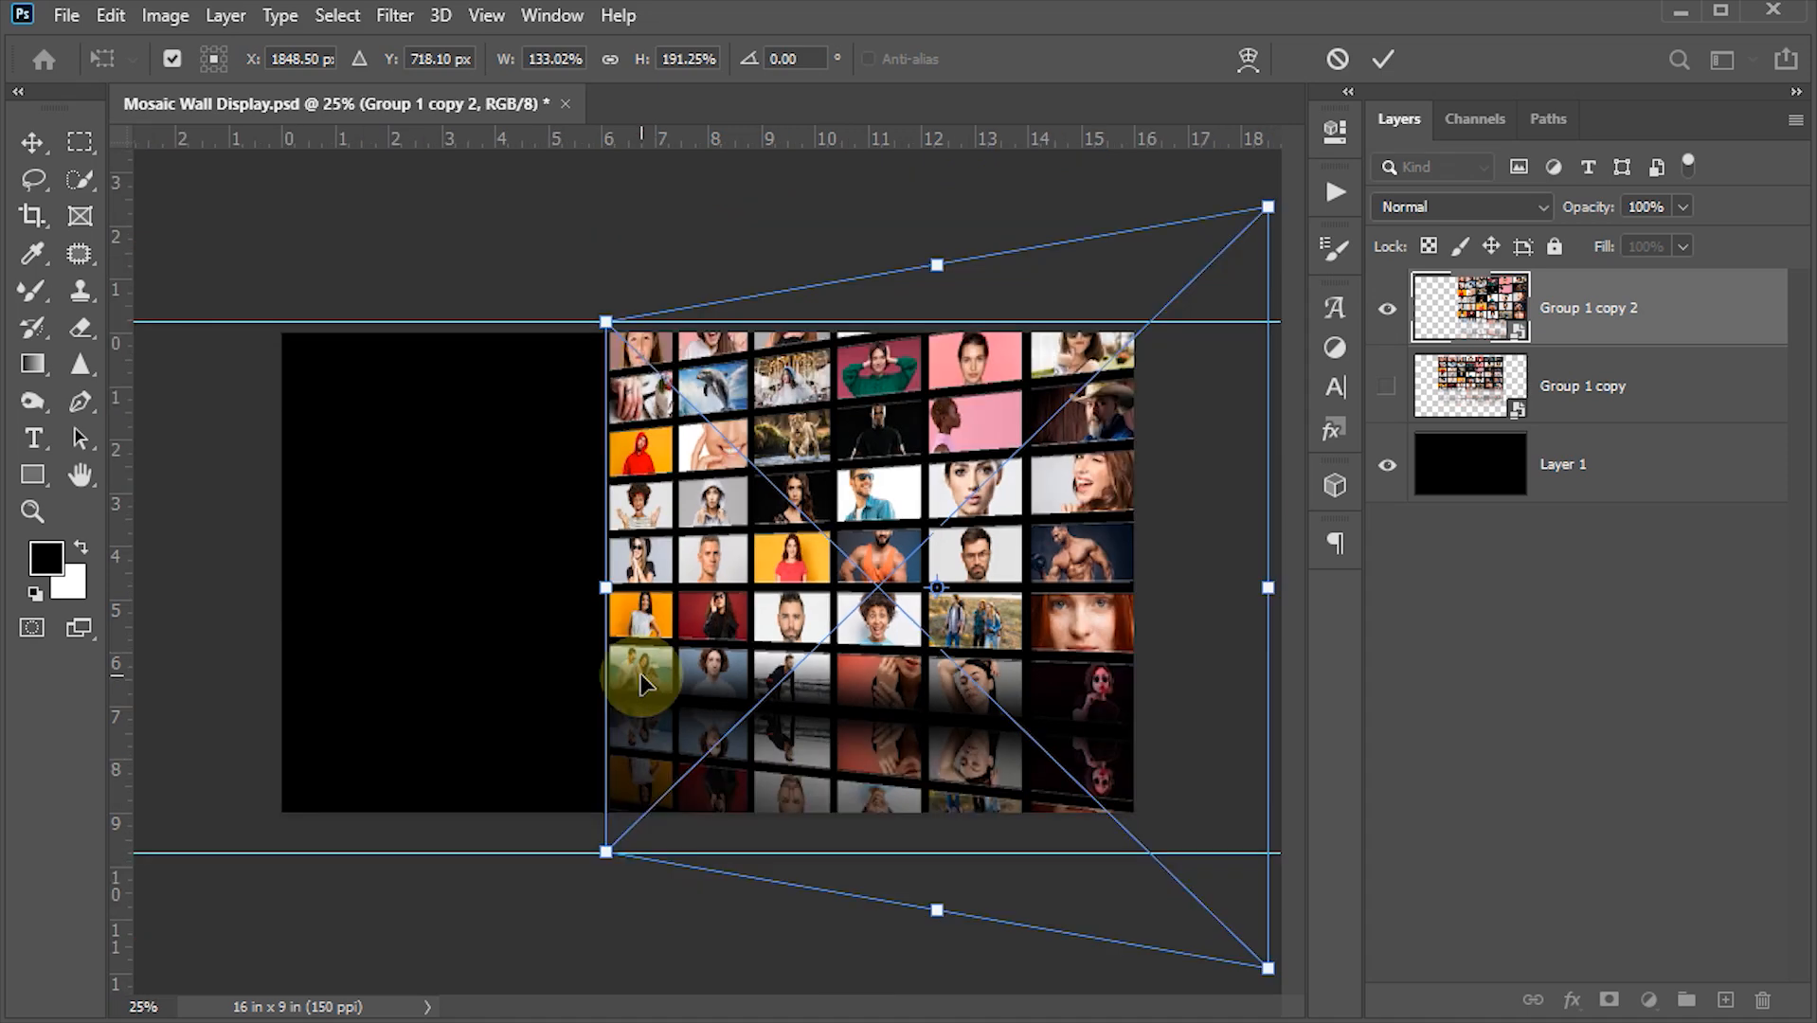
pyautogui.click(1382, 59)
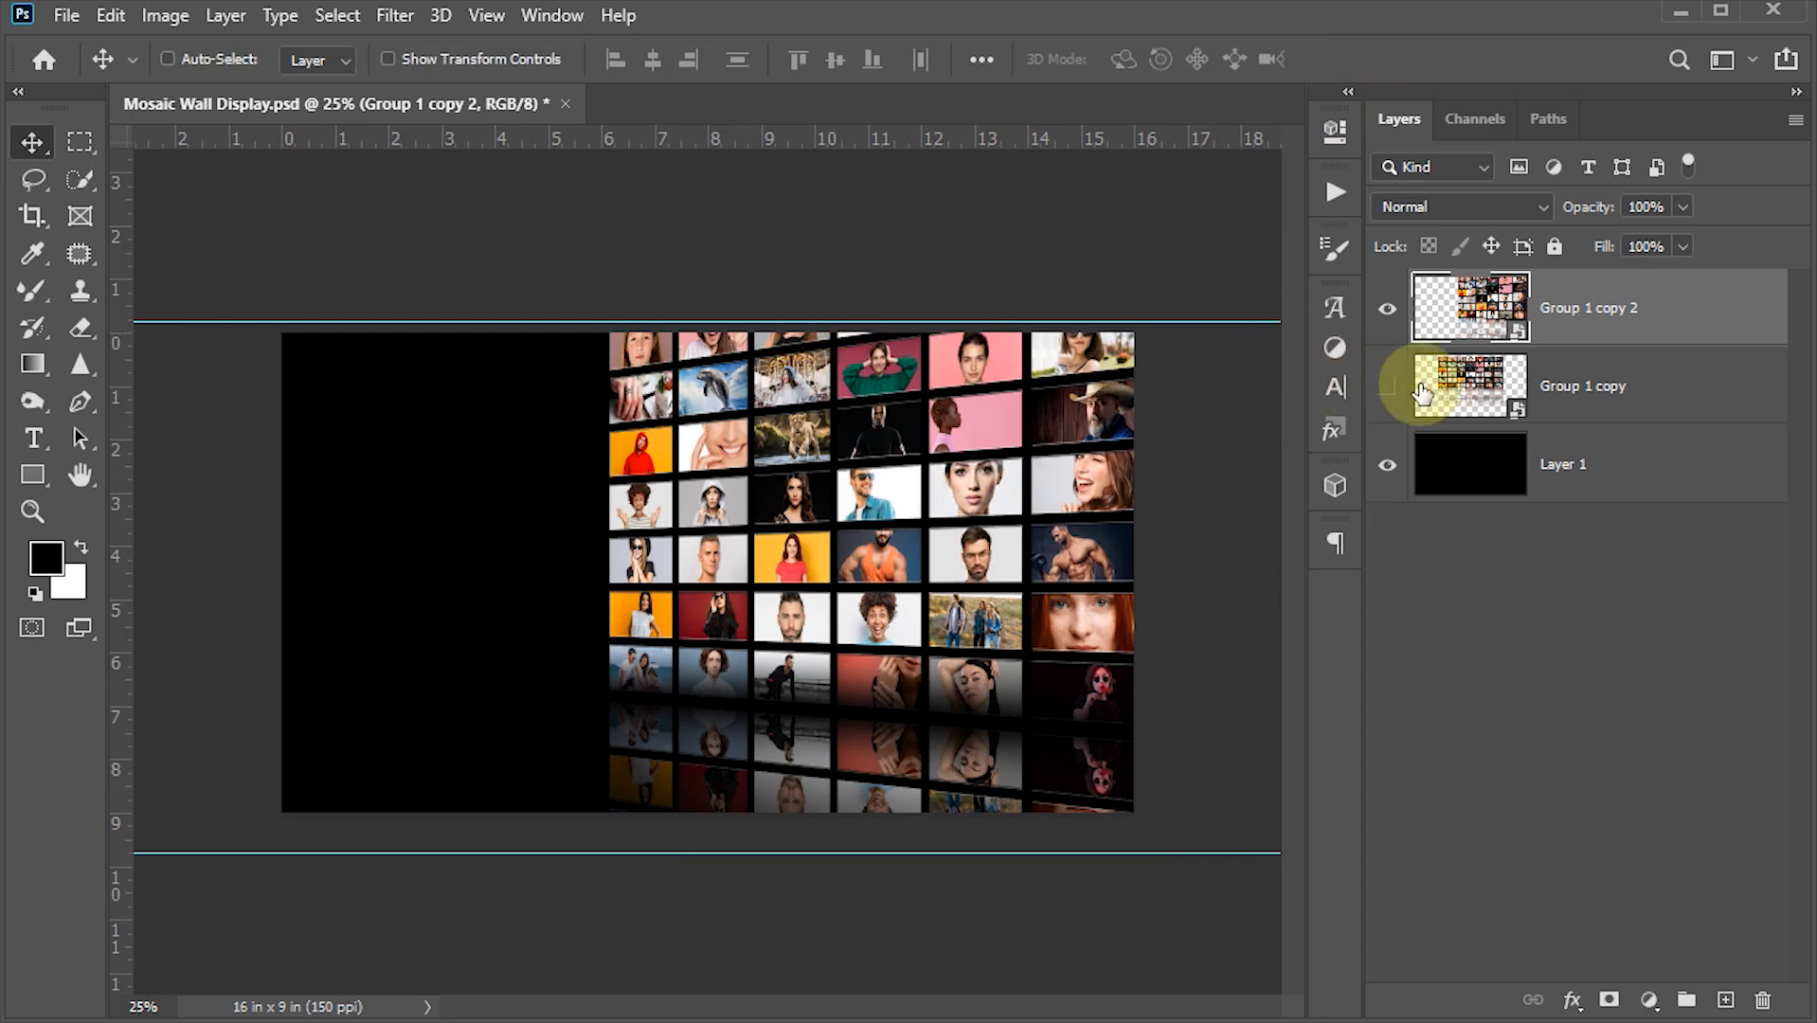
# - Show the original smart object layer, move it to the left of the wall and scale it to about 133% to meet the guides
pyautogui.click(1474, 384)
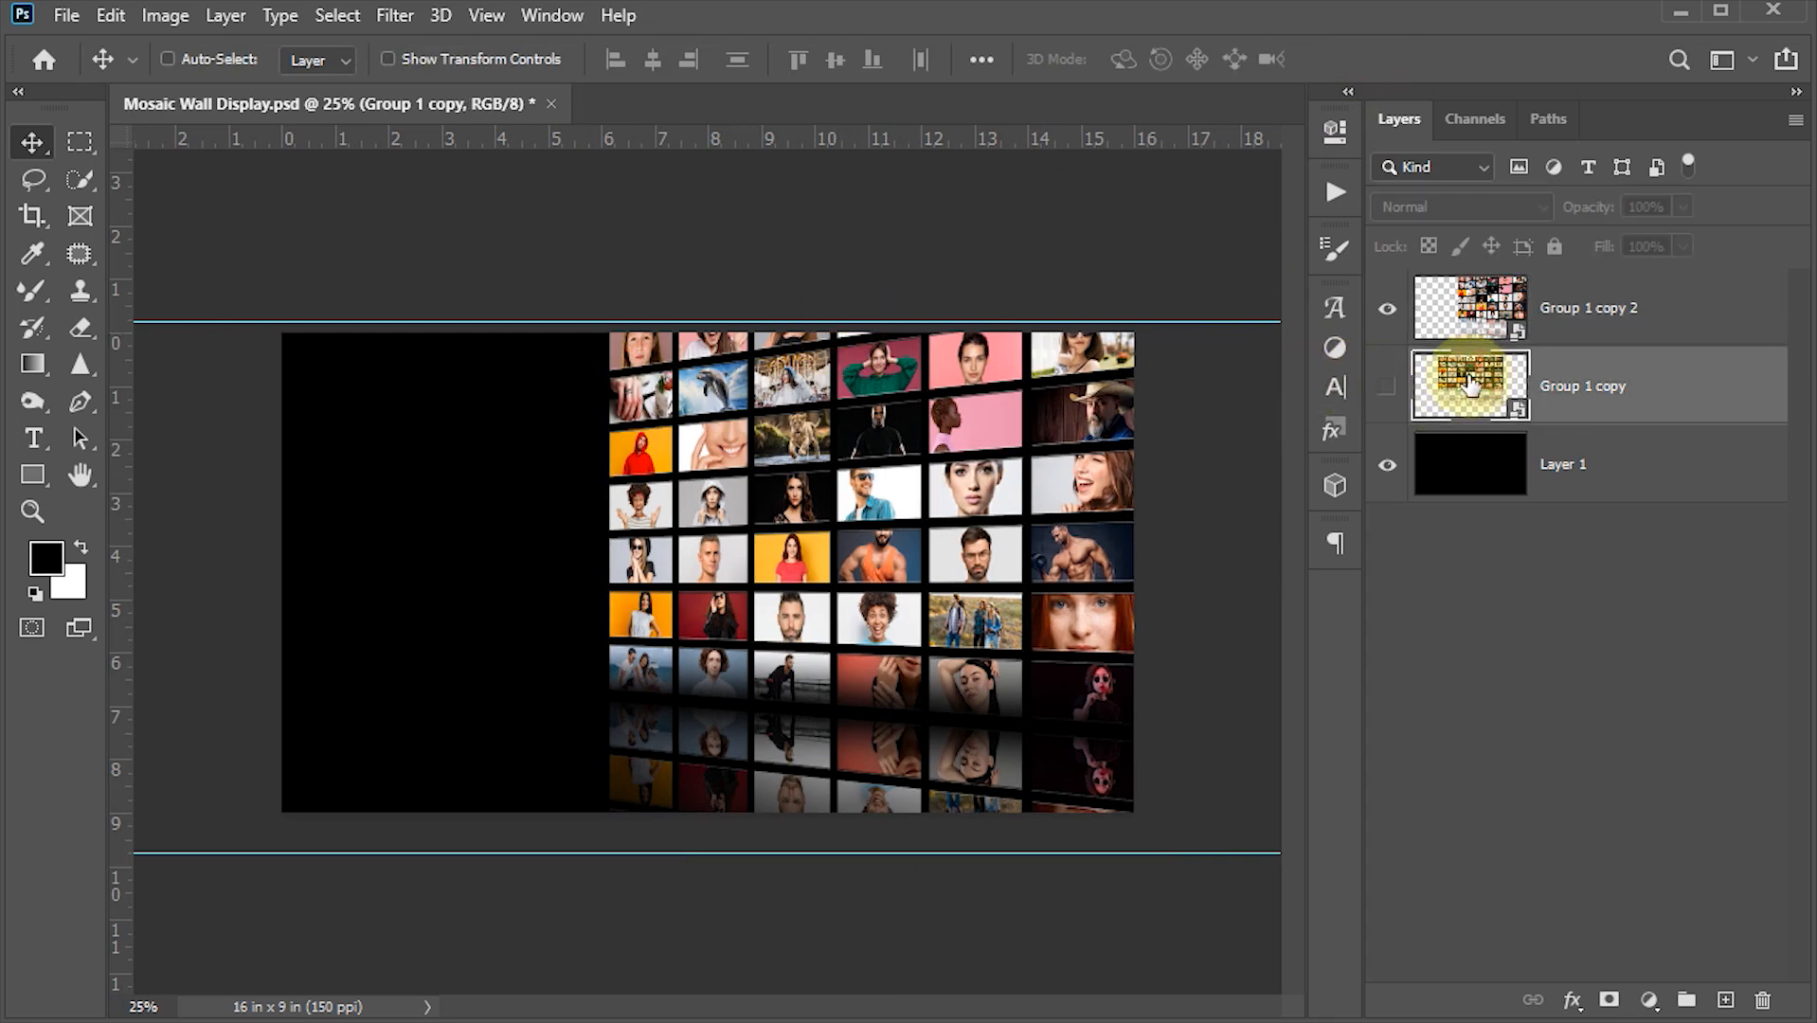
pyautogui.click(1387, 387)
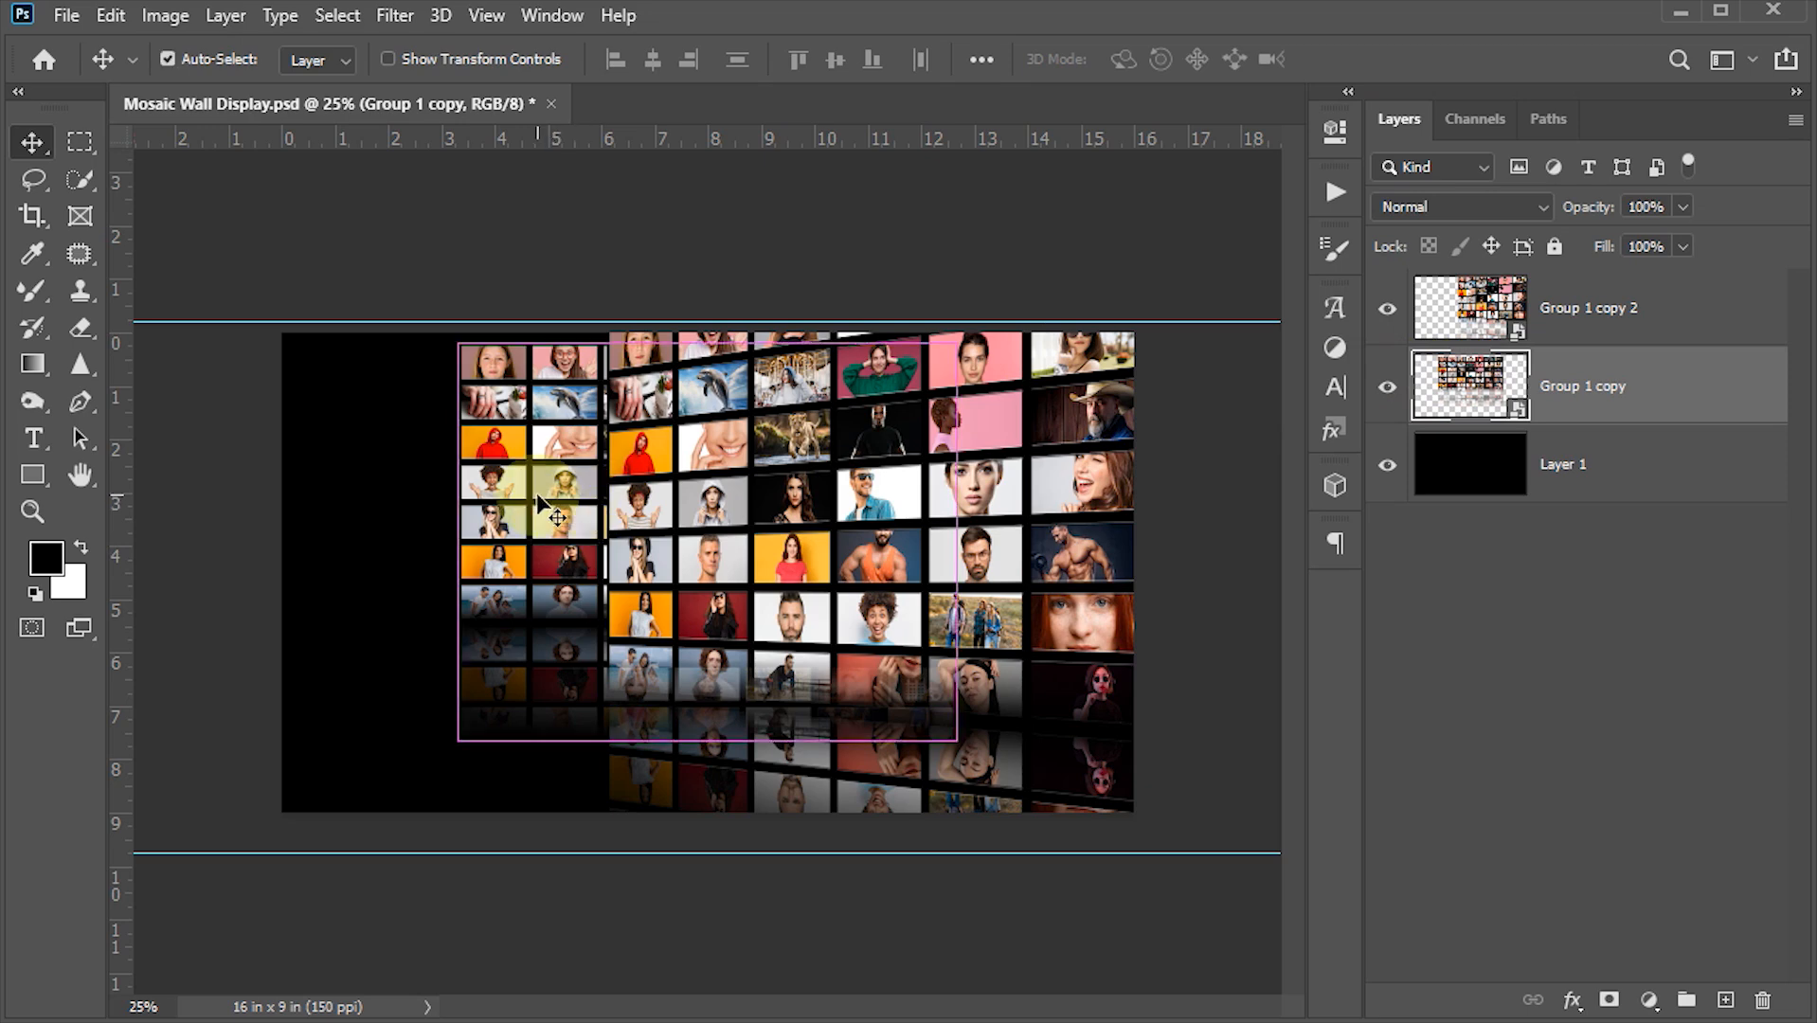
pyautogui.hotkey('ctrl', 't')
pyautogui.moveTo(536, 497); pyautogui.dragTo(236, 499)
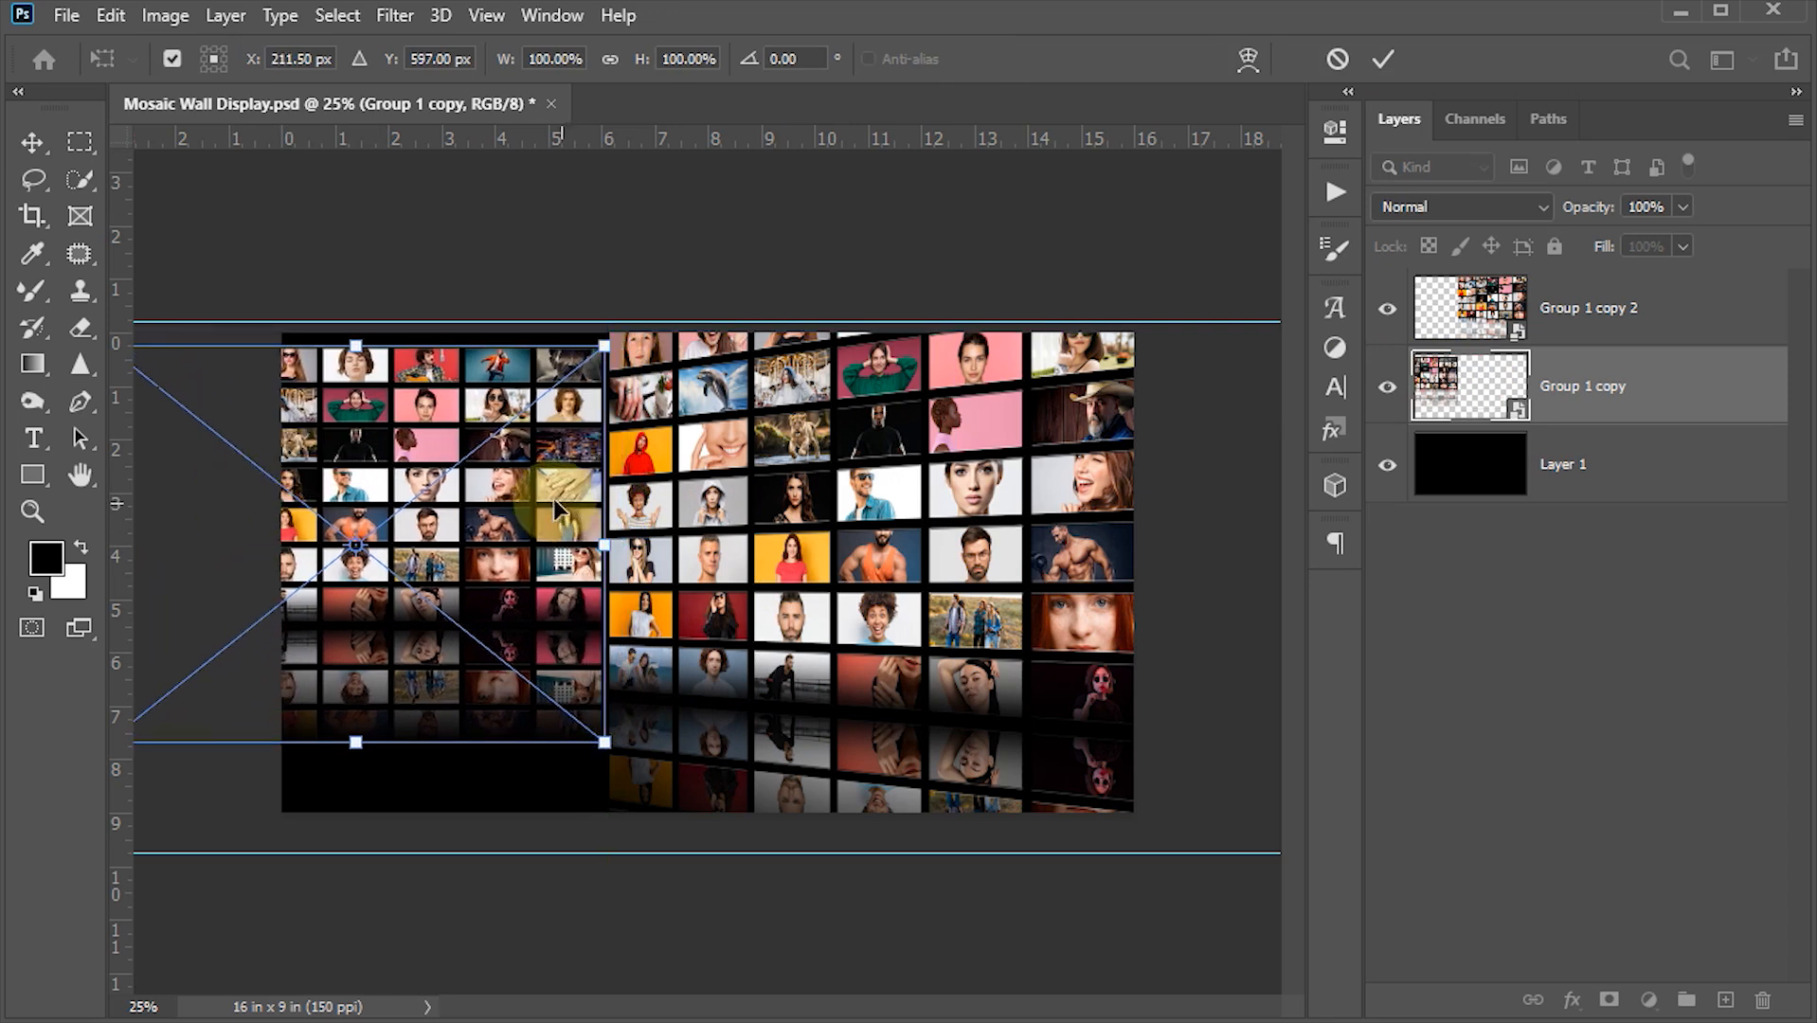
pyautogui.moveTo(543, 504); pyautogui.dragTo(541, 473)
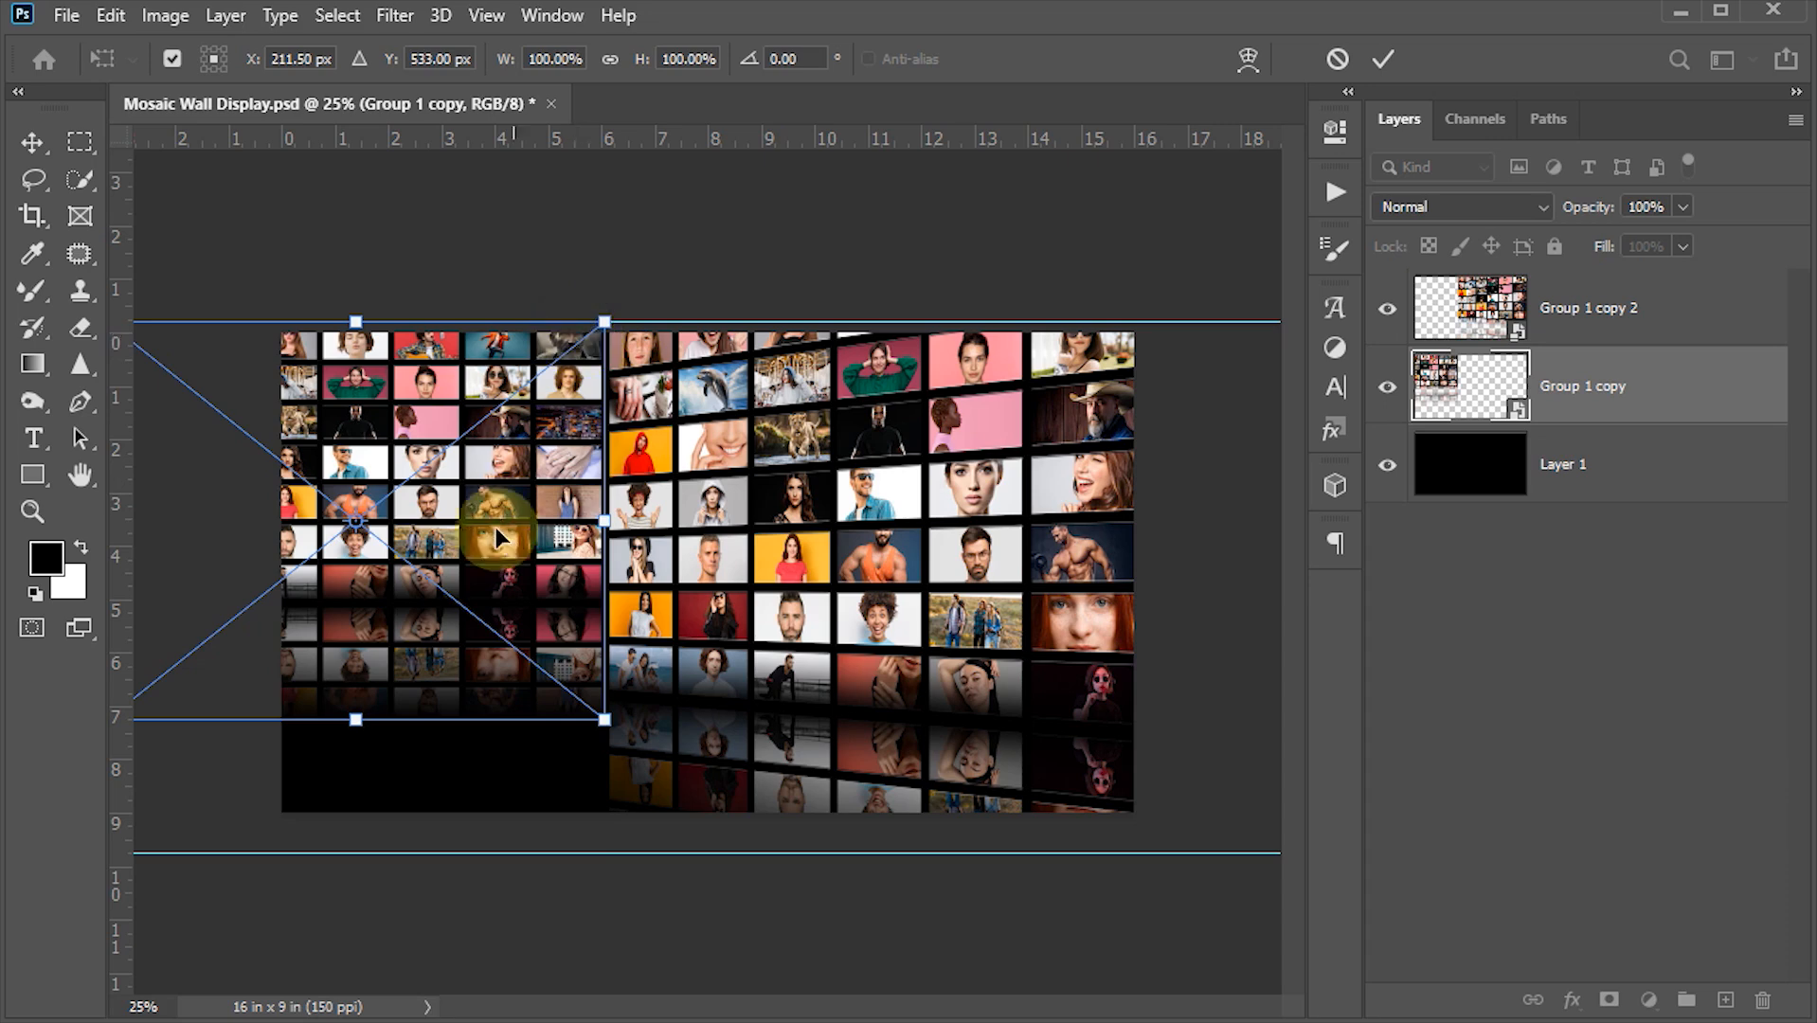
pyautogui.moveTo(535, 528); pyautogui.dragTo(409, 517)
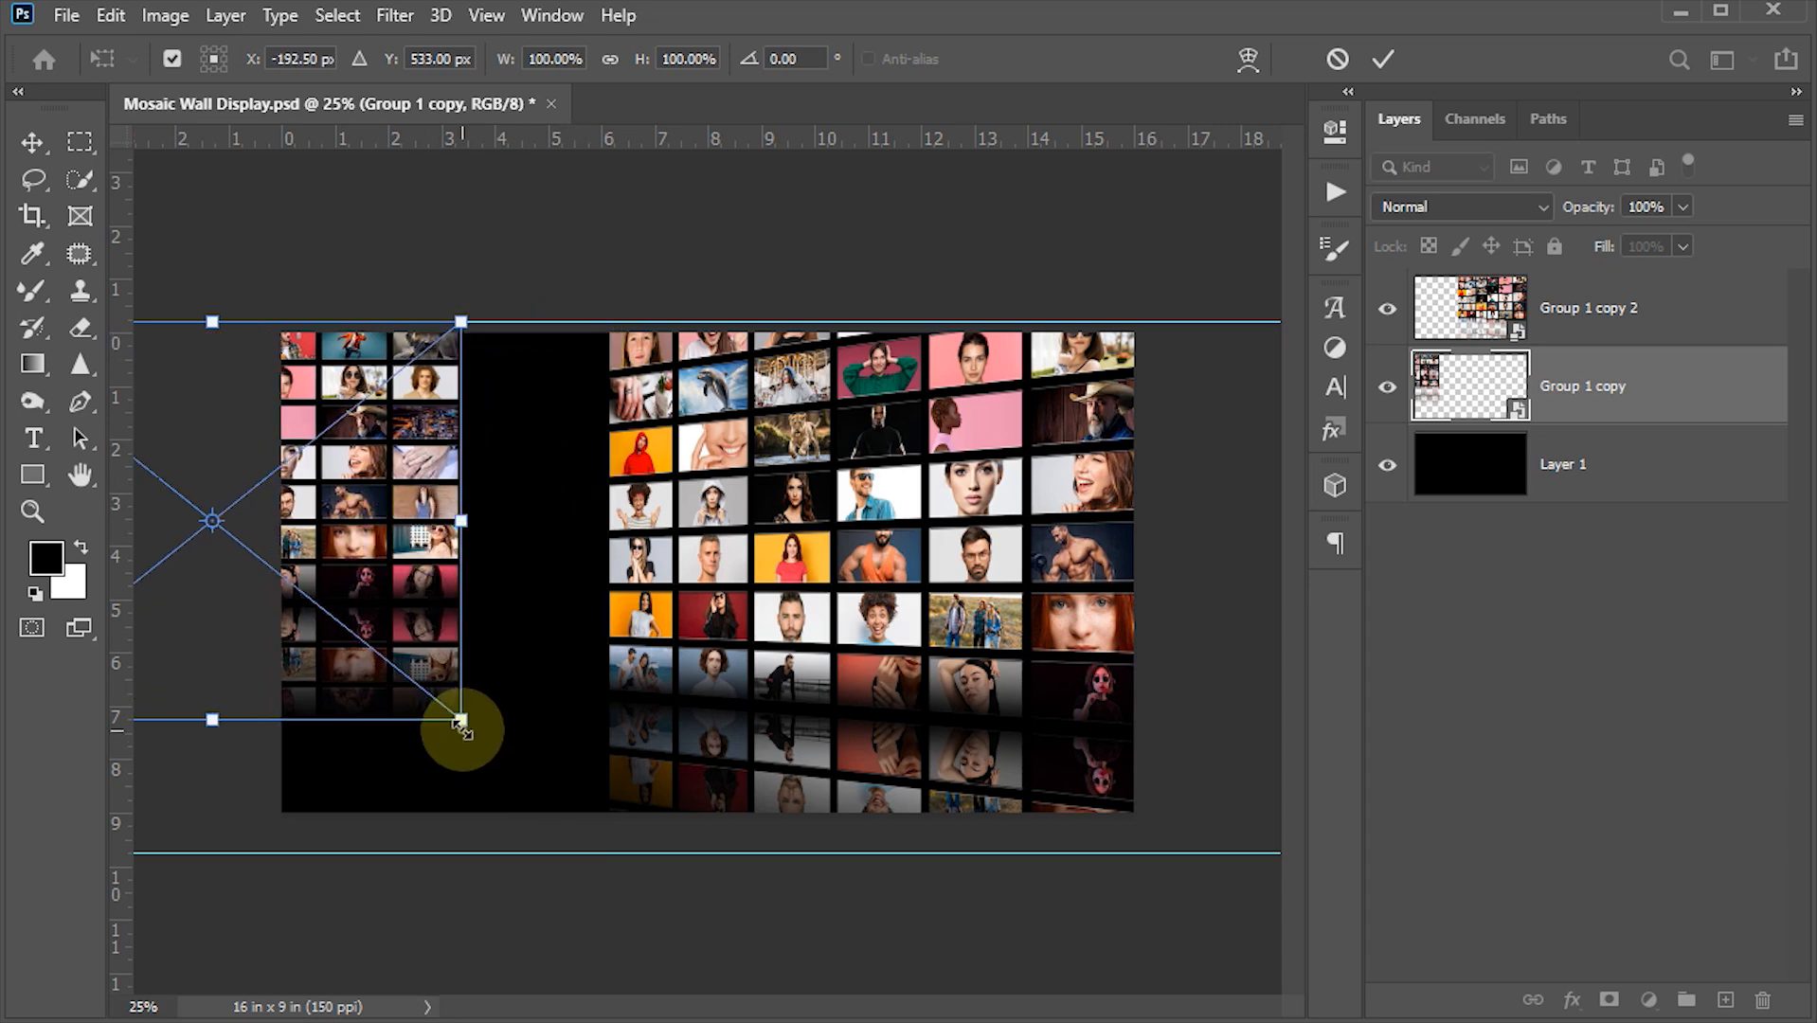
pyautogui.moveTo(462, 729); pyautogui.dragTo(622, 867)
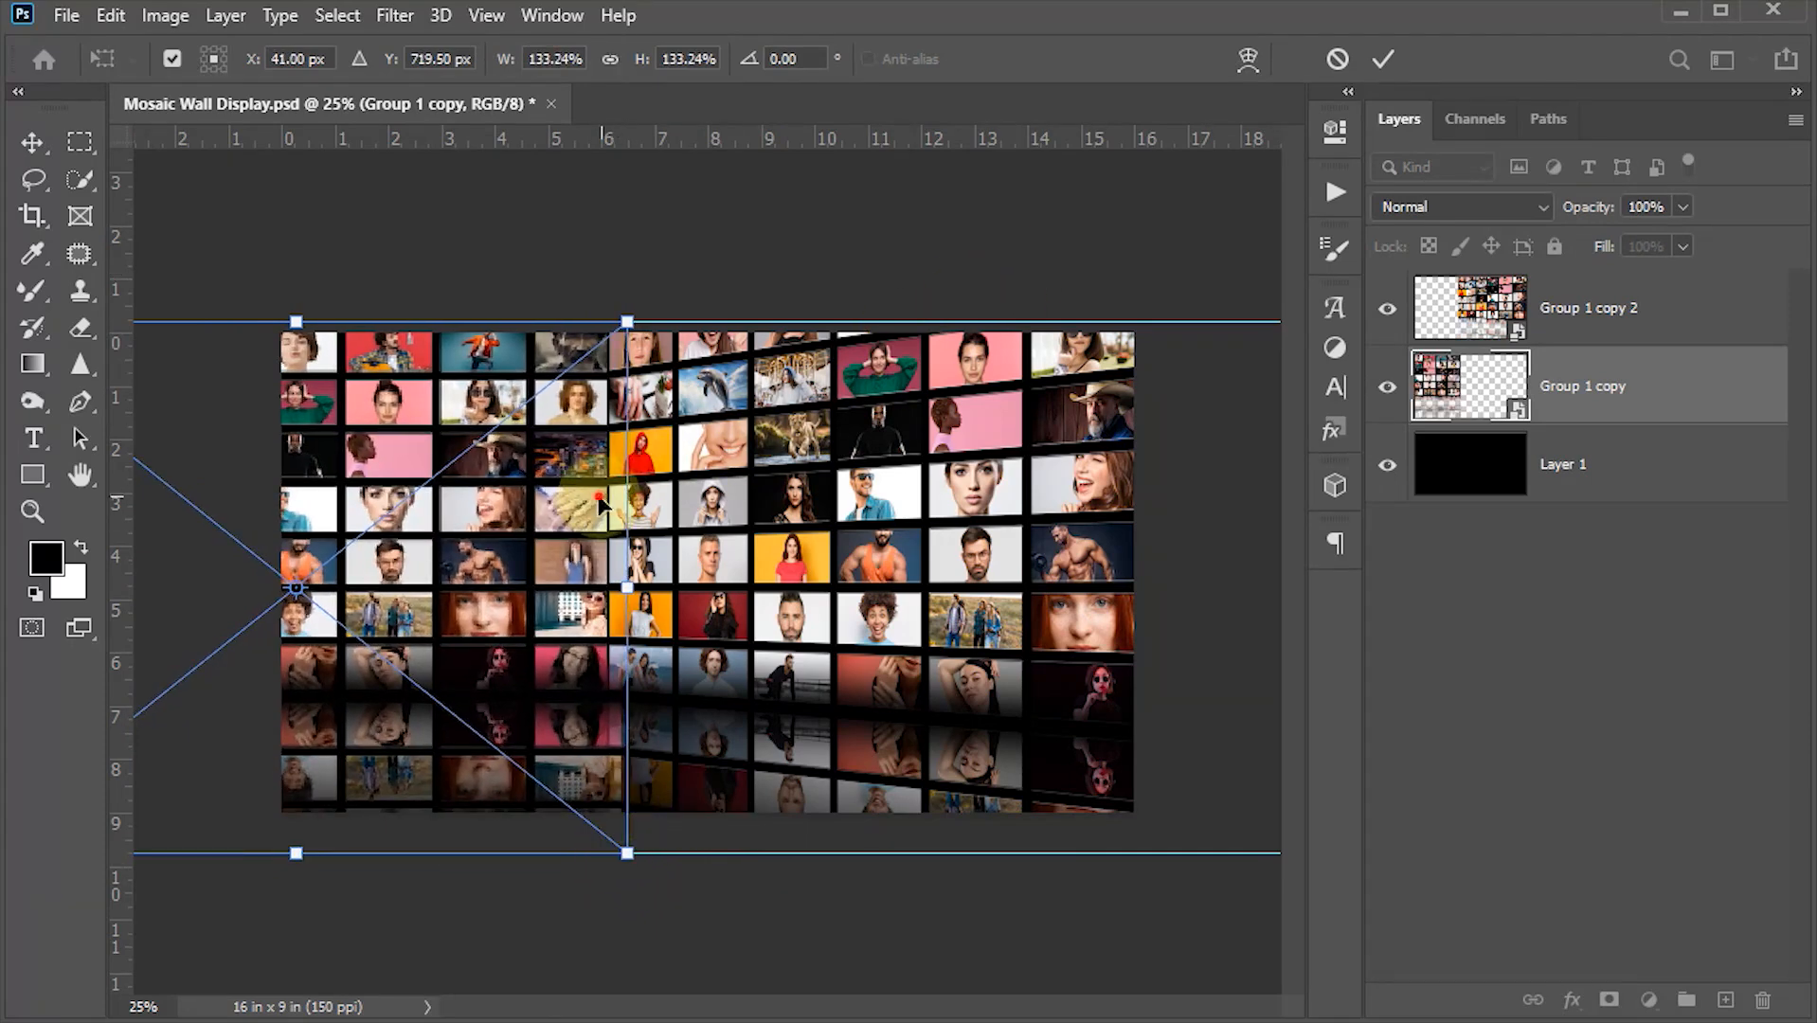
pyautogui.moveTo(590, 521); pyautogui.dragTo(583, 493)
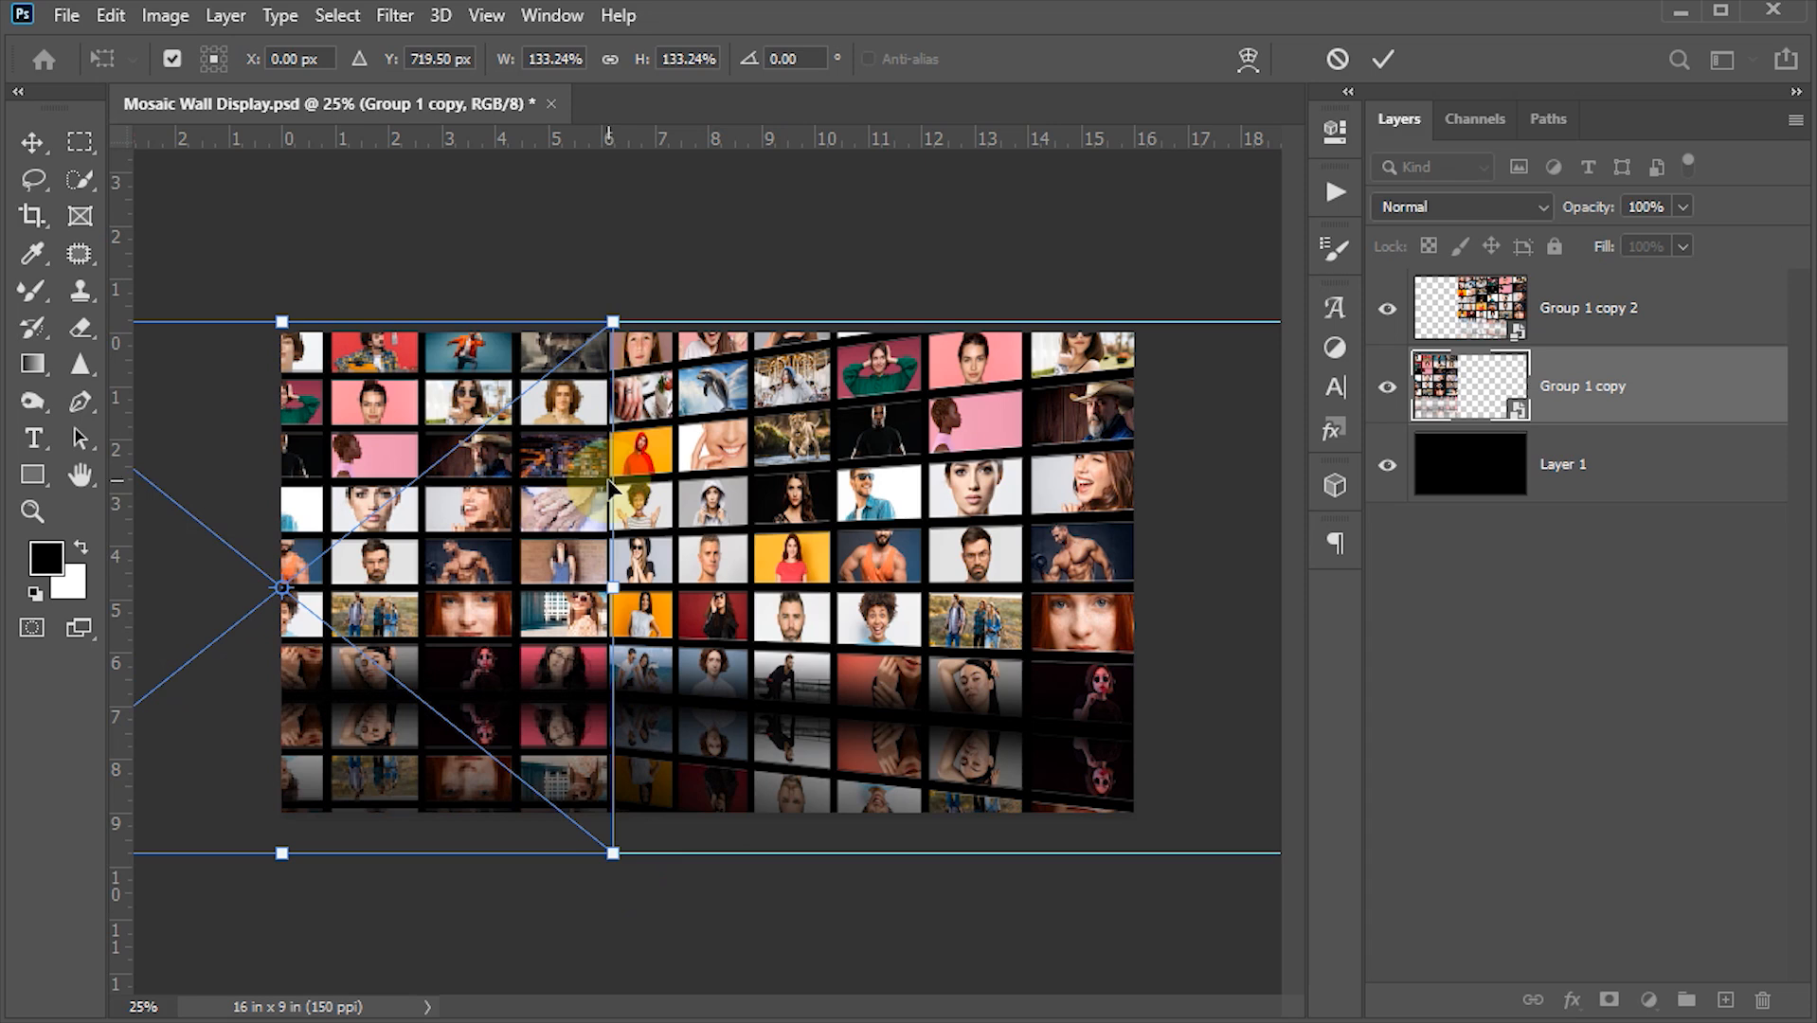
pyautogui.click(1391, 74)
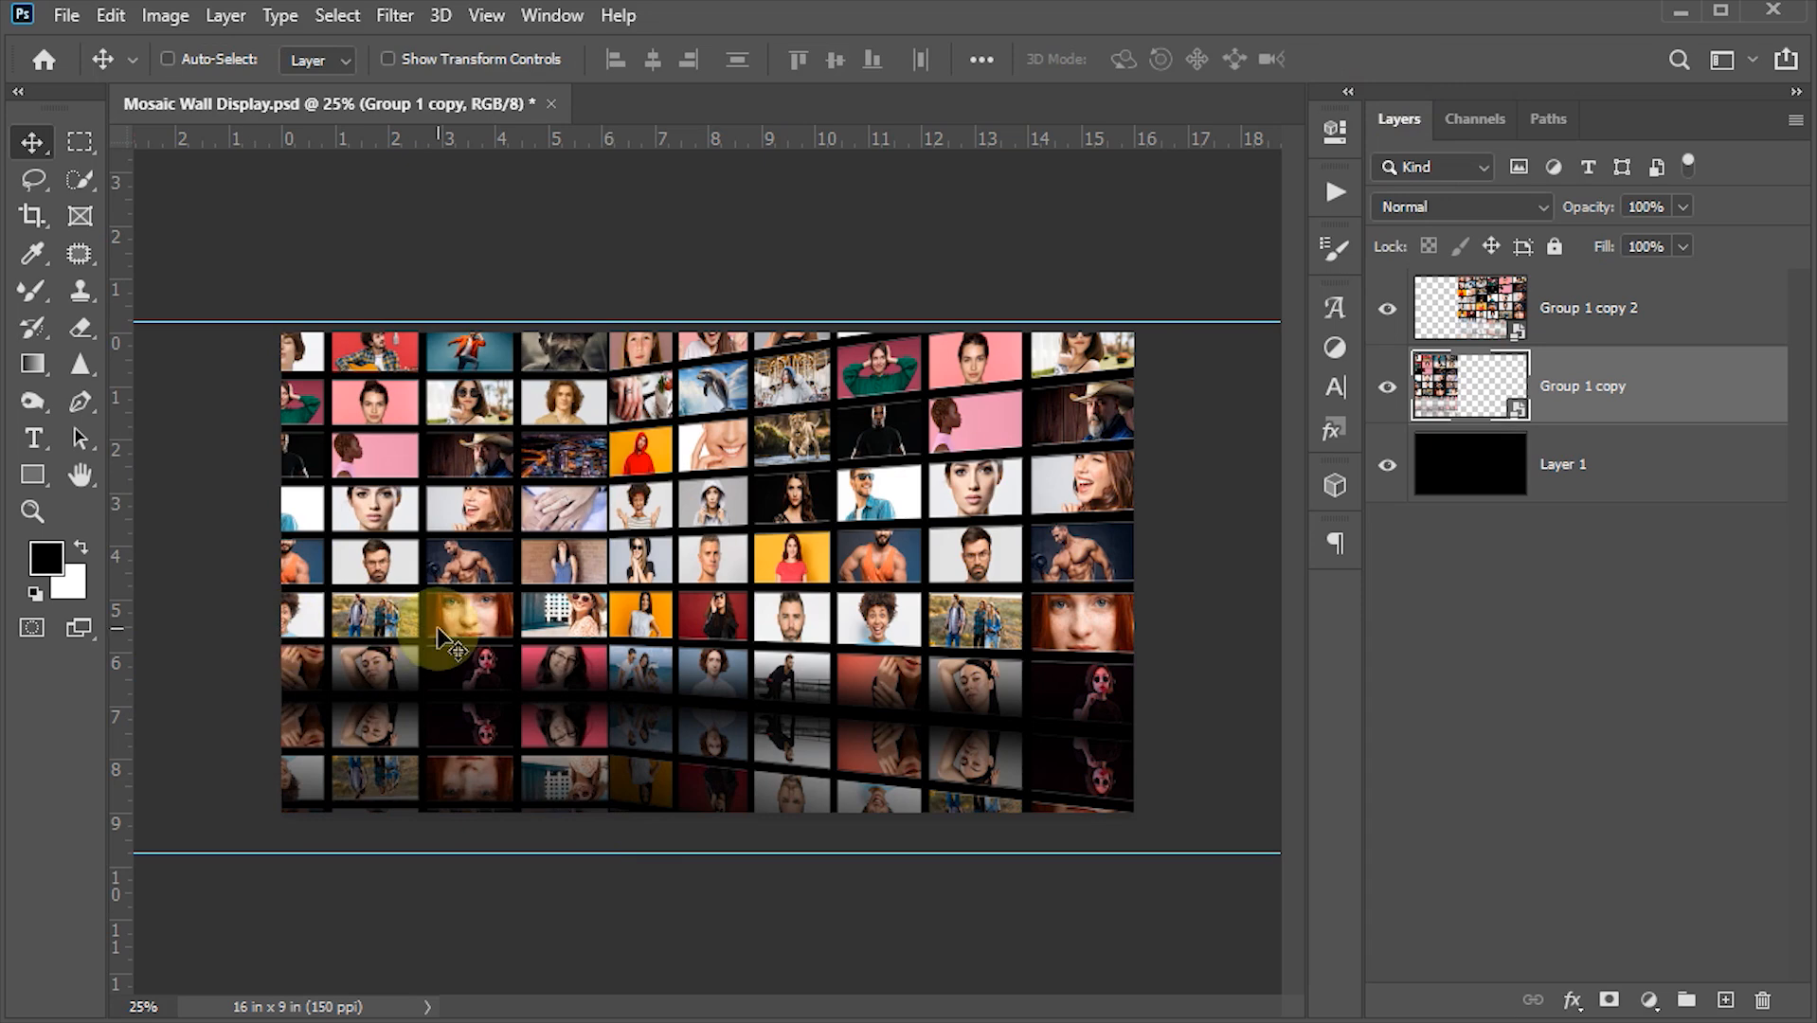
# - Distort the left copy into a mirrored perspective wall, raising its outer corners to about 191% height
pyautogui.hotkey('ctrl', '-')
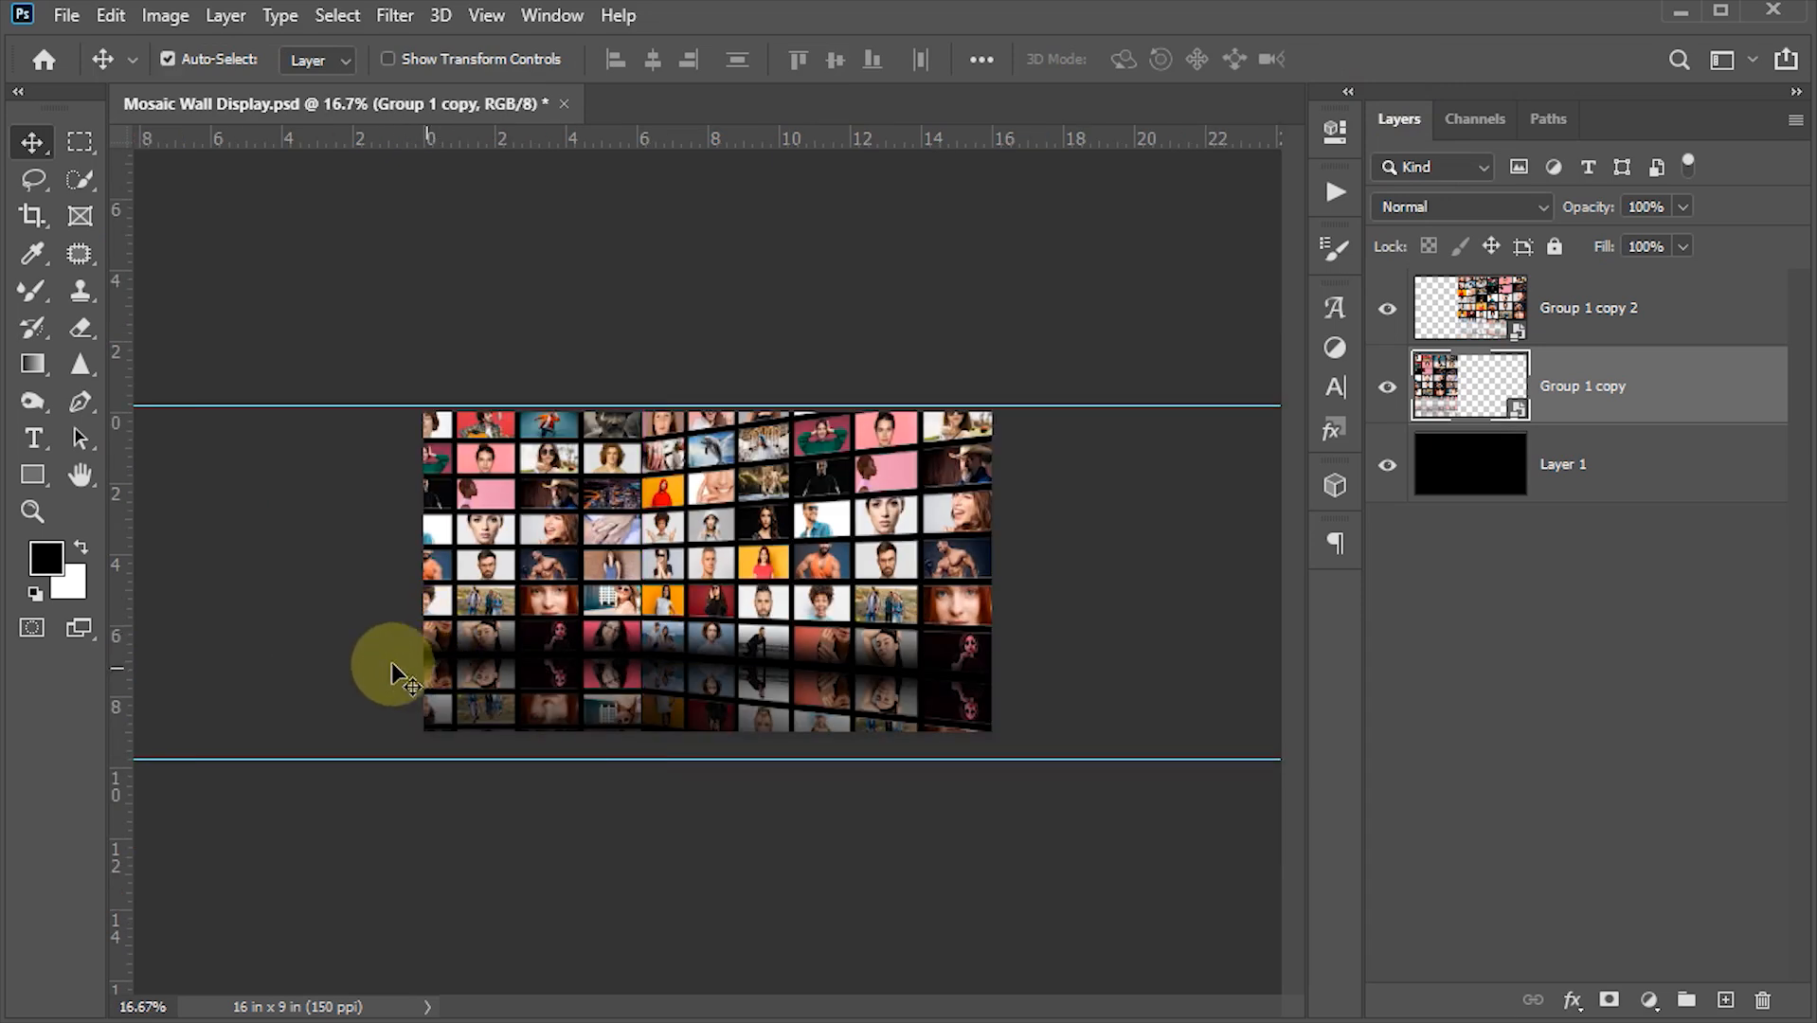
pyautogui.hotkey('ctrl', 't')
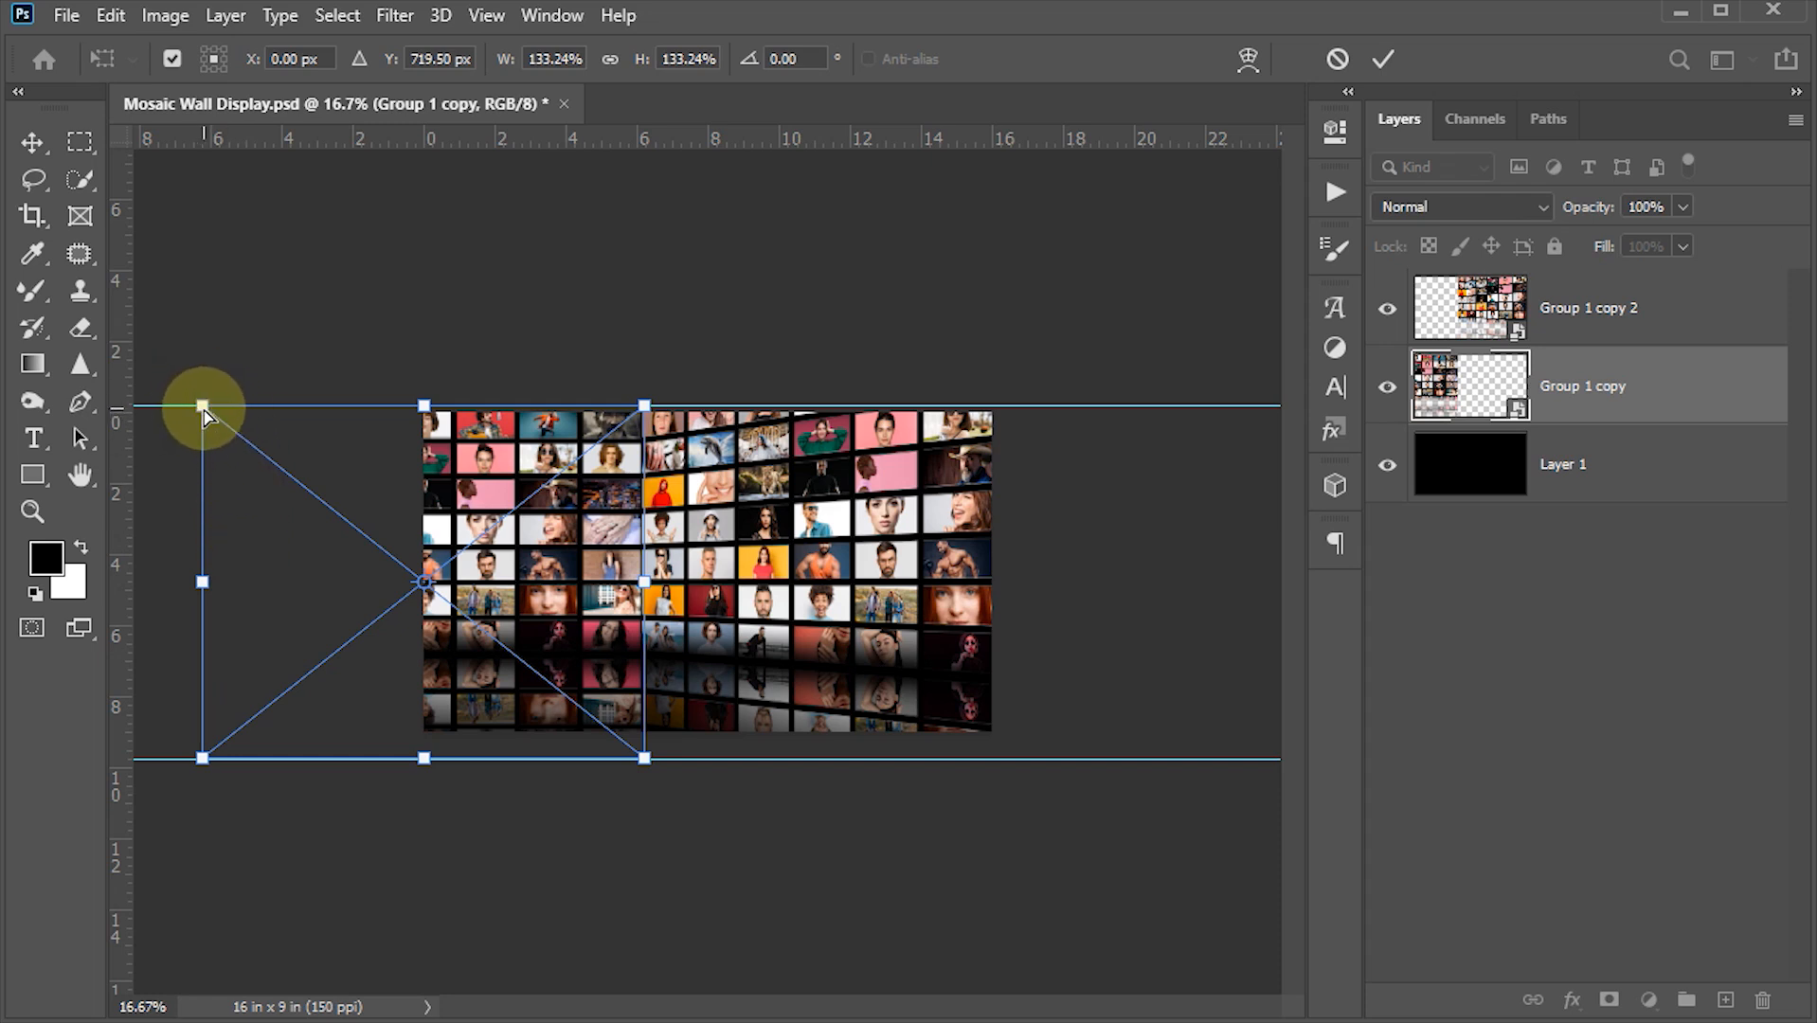
pyautogui.moveTo(203, 409); pyautogui.dragTo(216, 334)
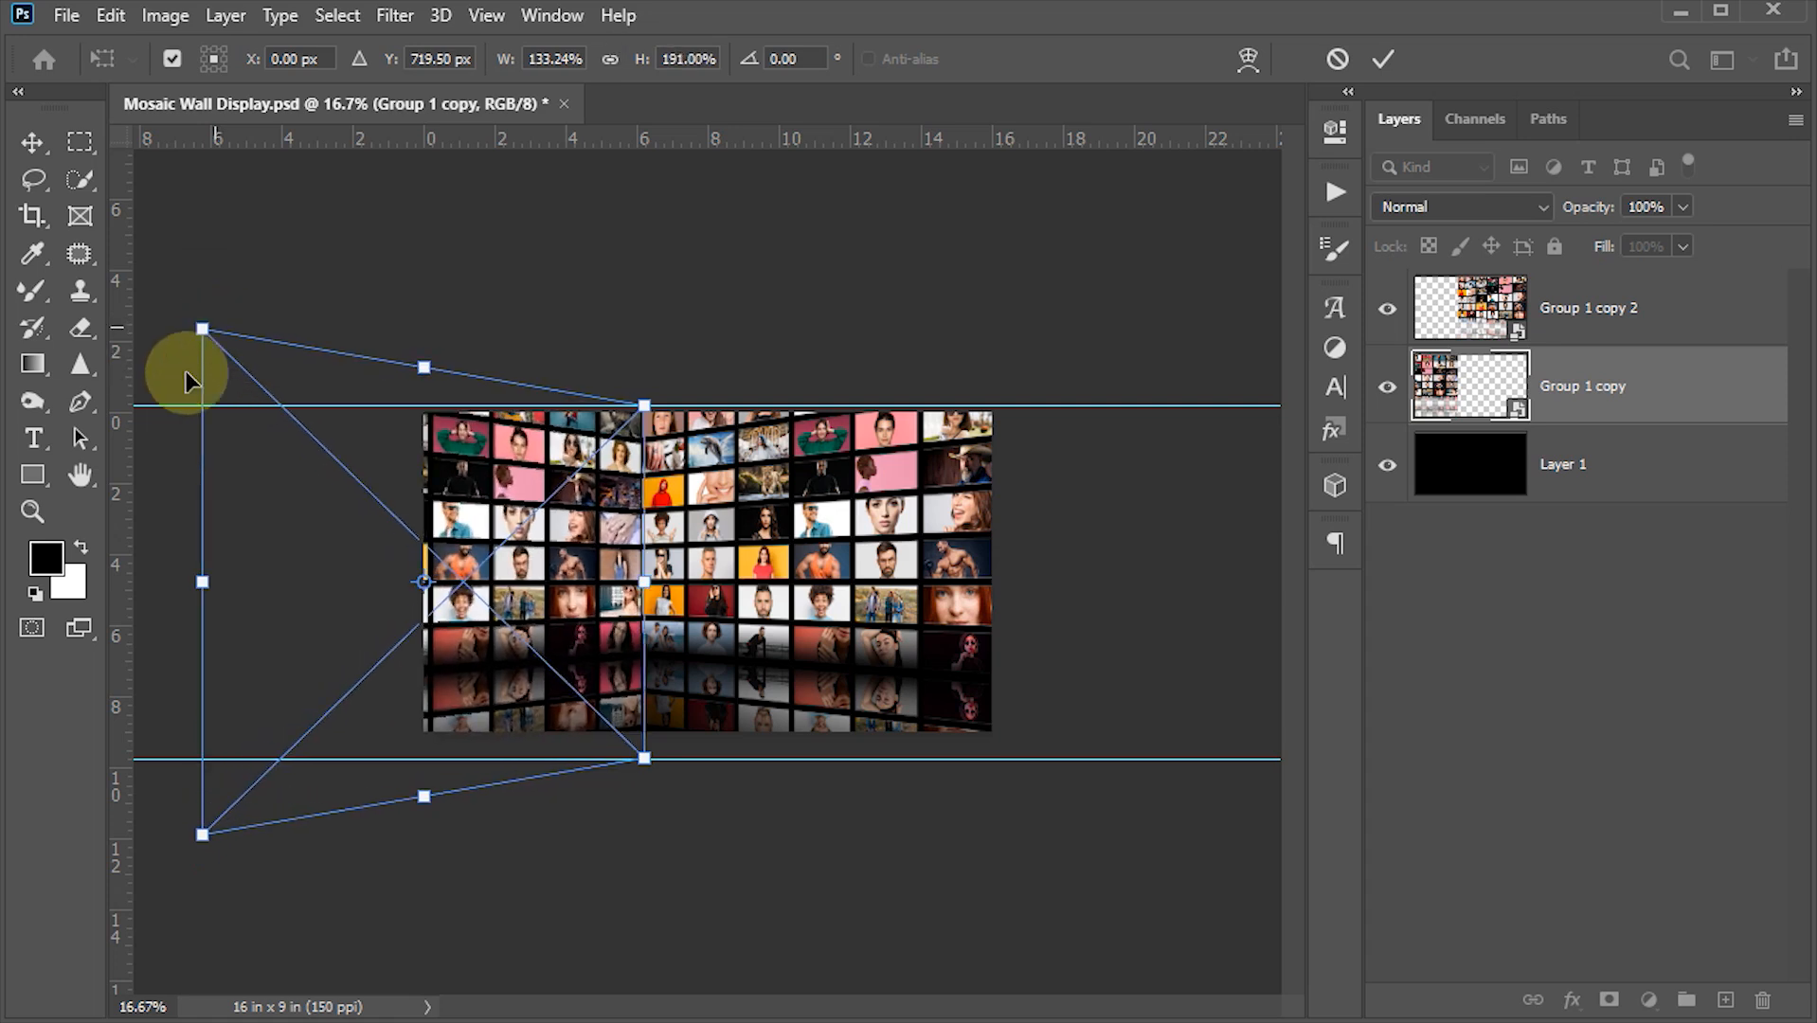
pyautogui.click(1382, 60)
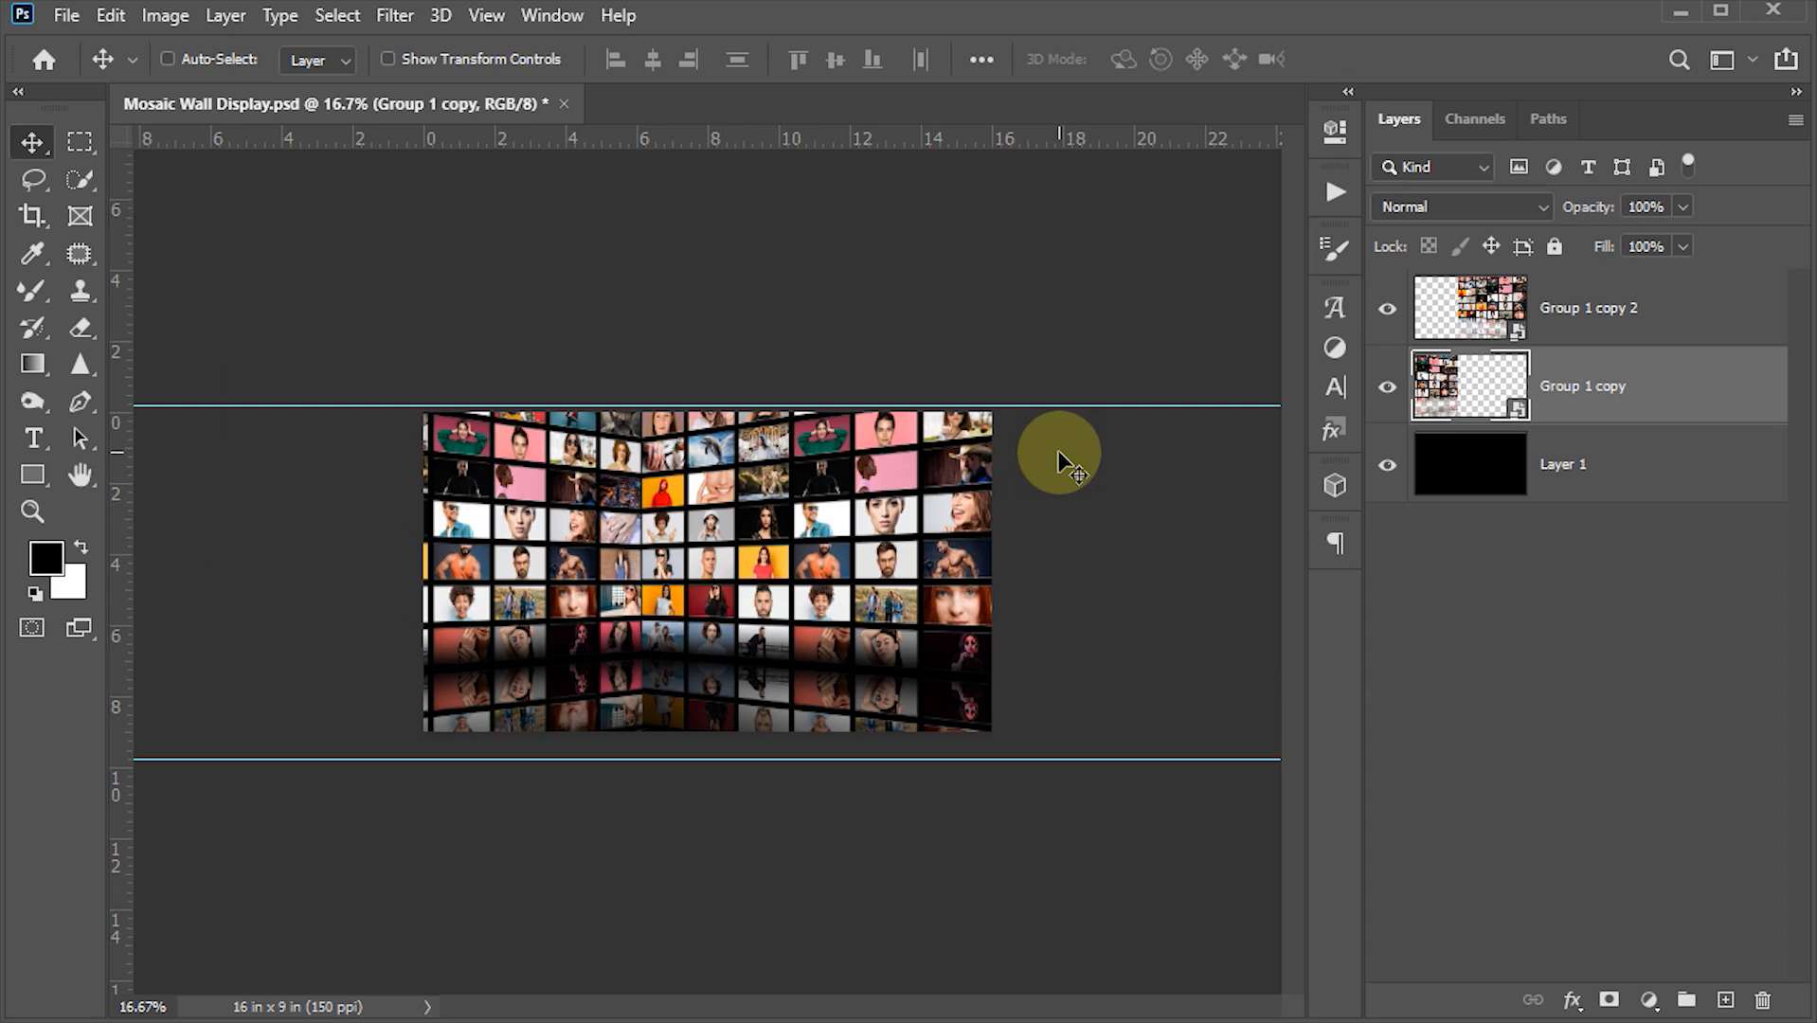
# - Clear all guides from the document
pyautogui.hotkey('ctrl', ';')
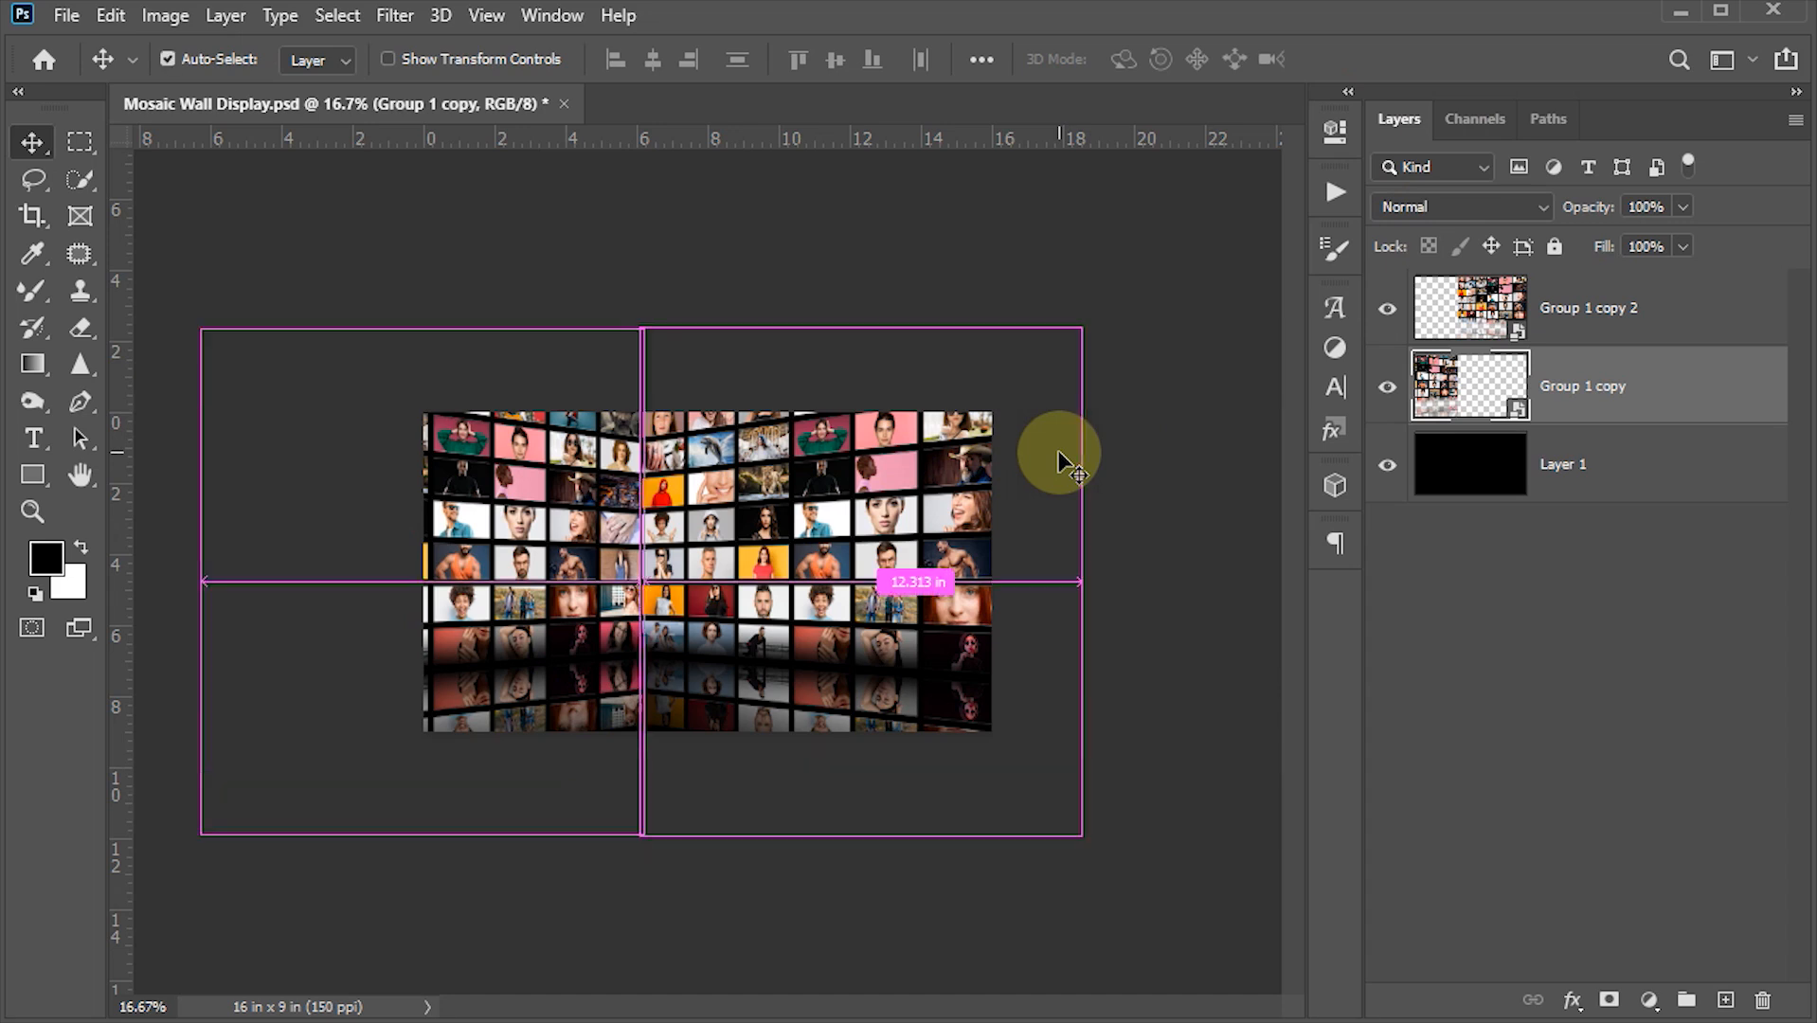
pyautogui.hotkey('ctrl', ';')
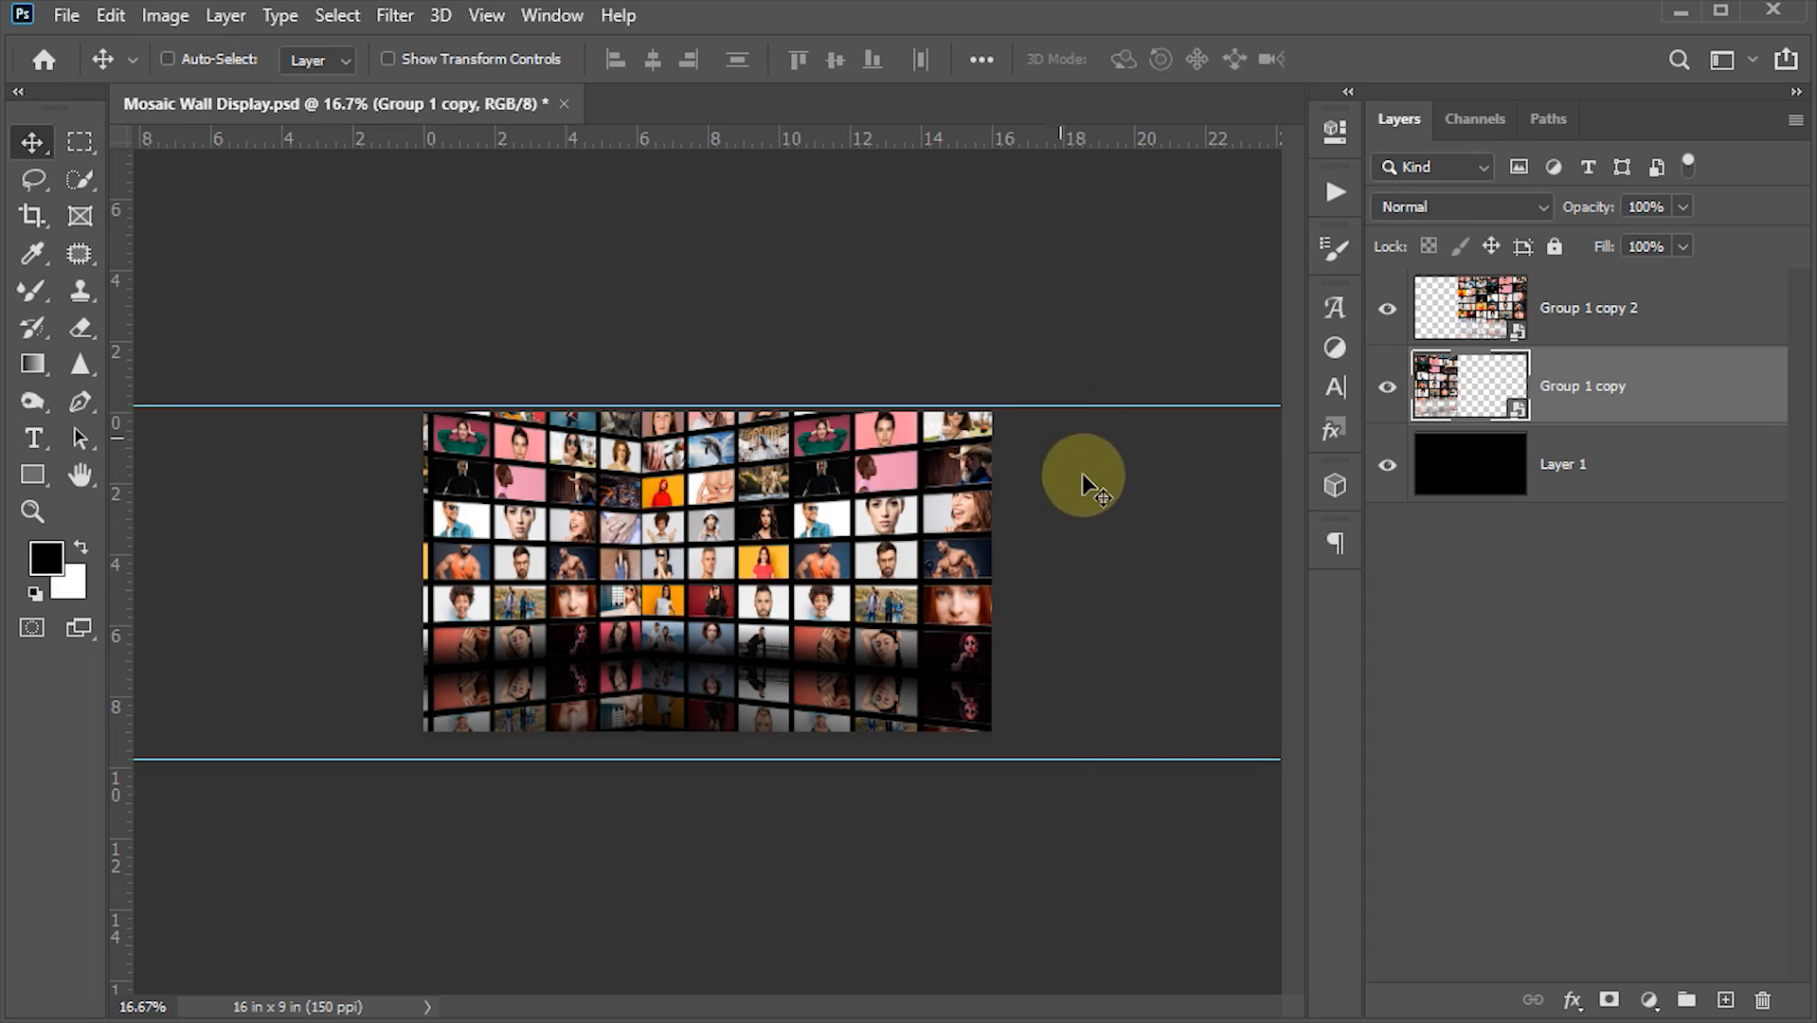
pyautogui.click(486, 15)
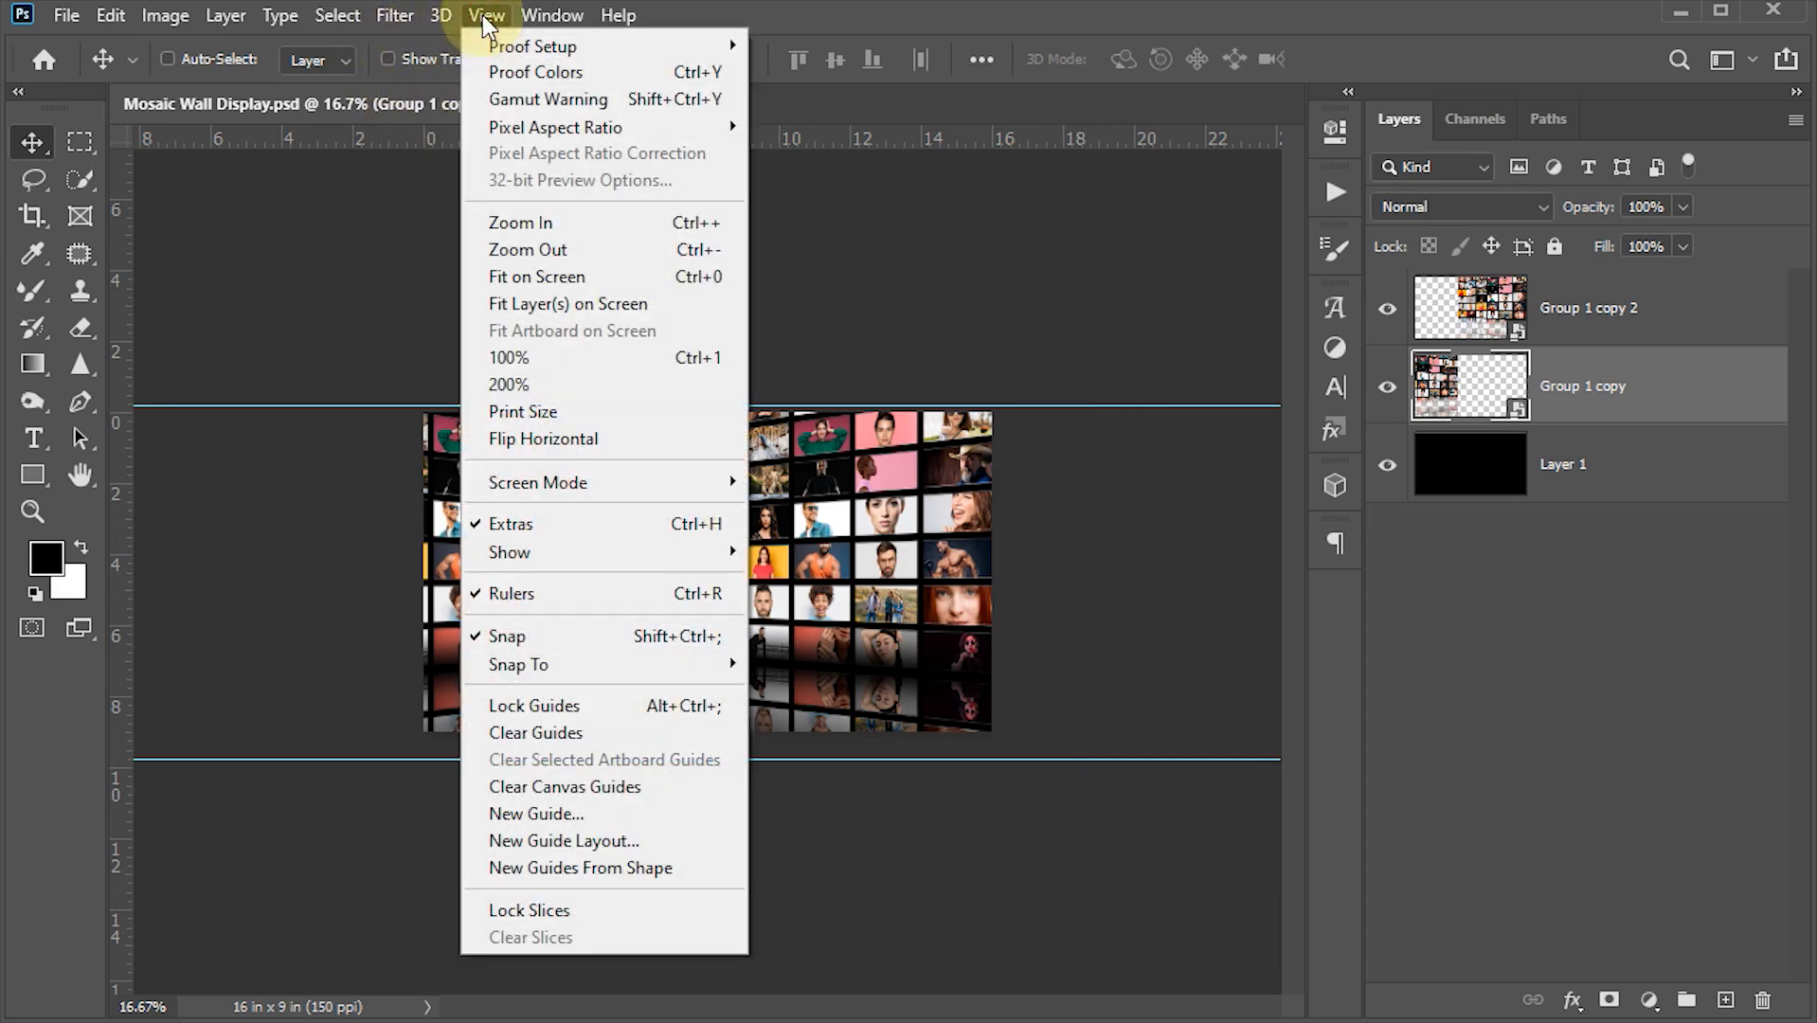
pyautogui.click(544, 732)
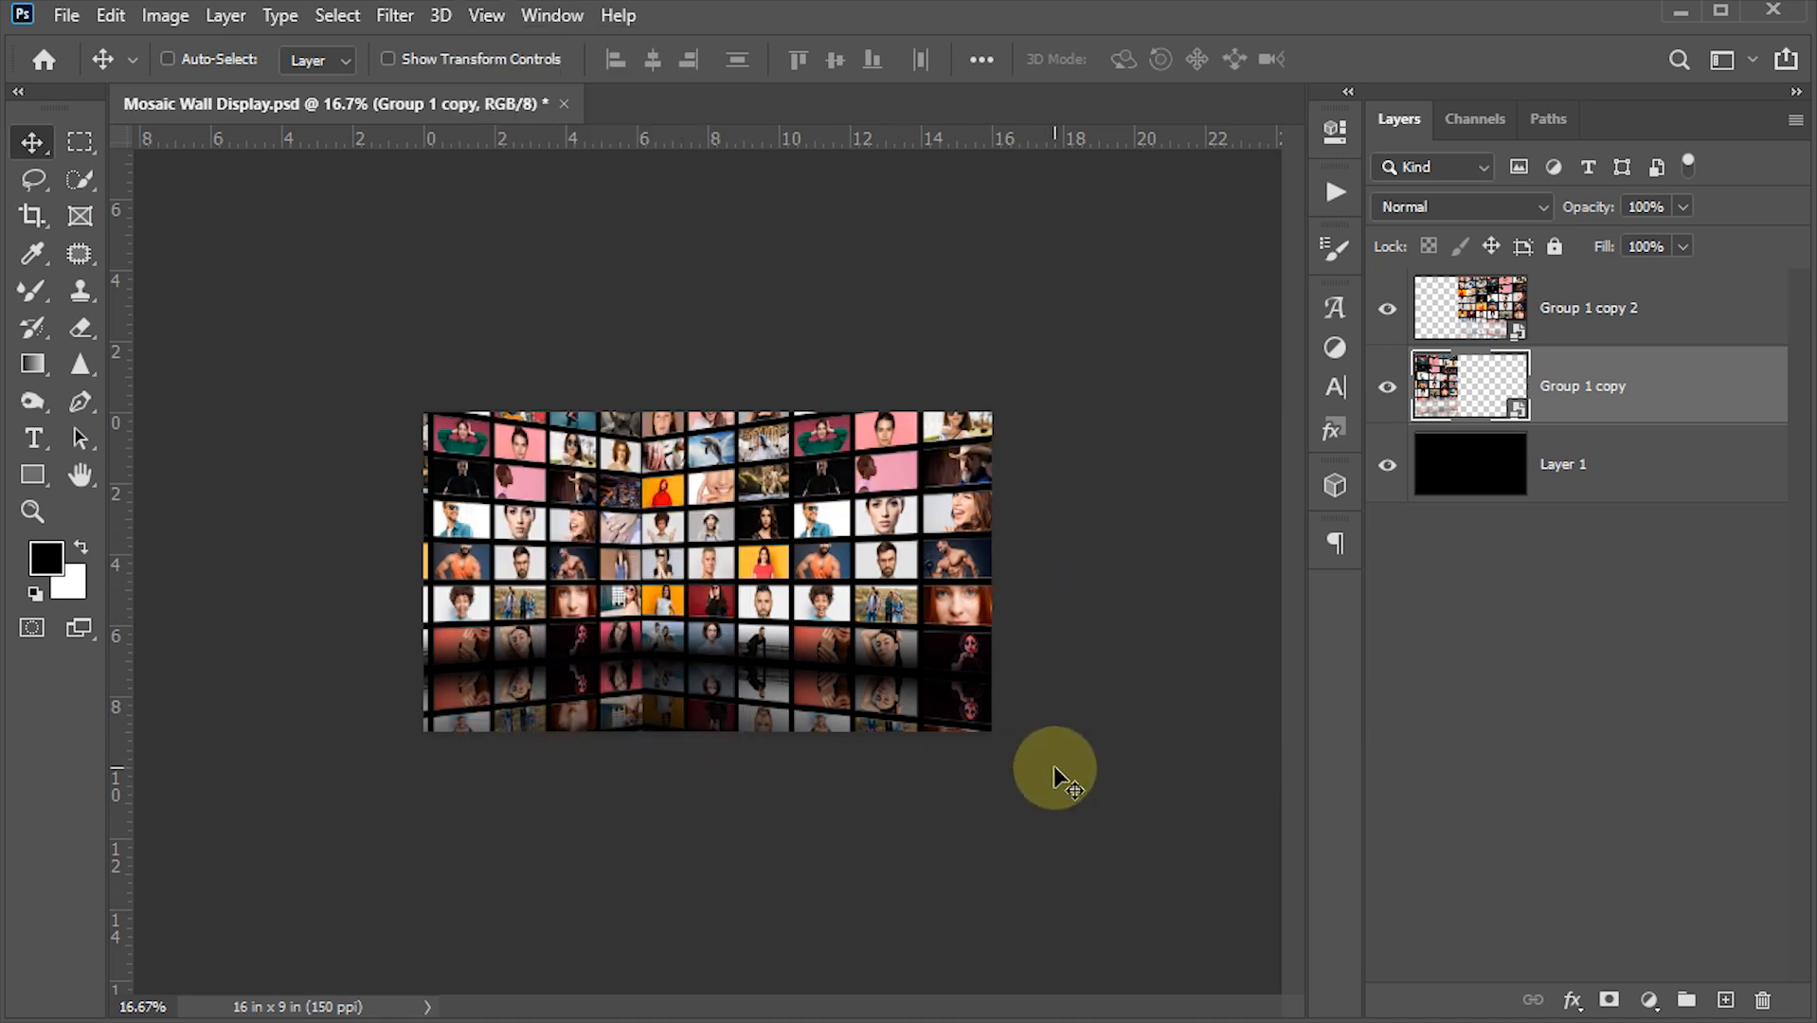
# - Open the left wall's smart object contents and set the reflection layer's opacity to 25%
pyautogui.hotkey('ctrl', '0')
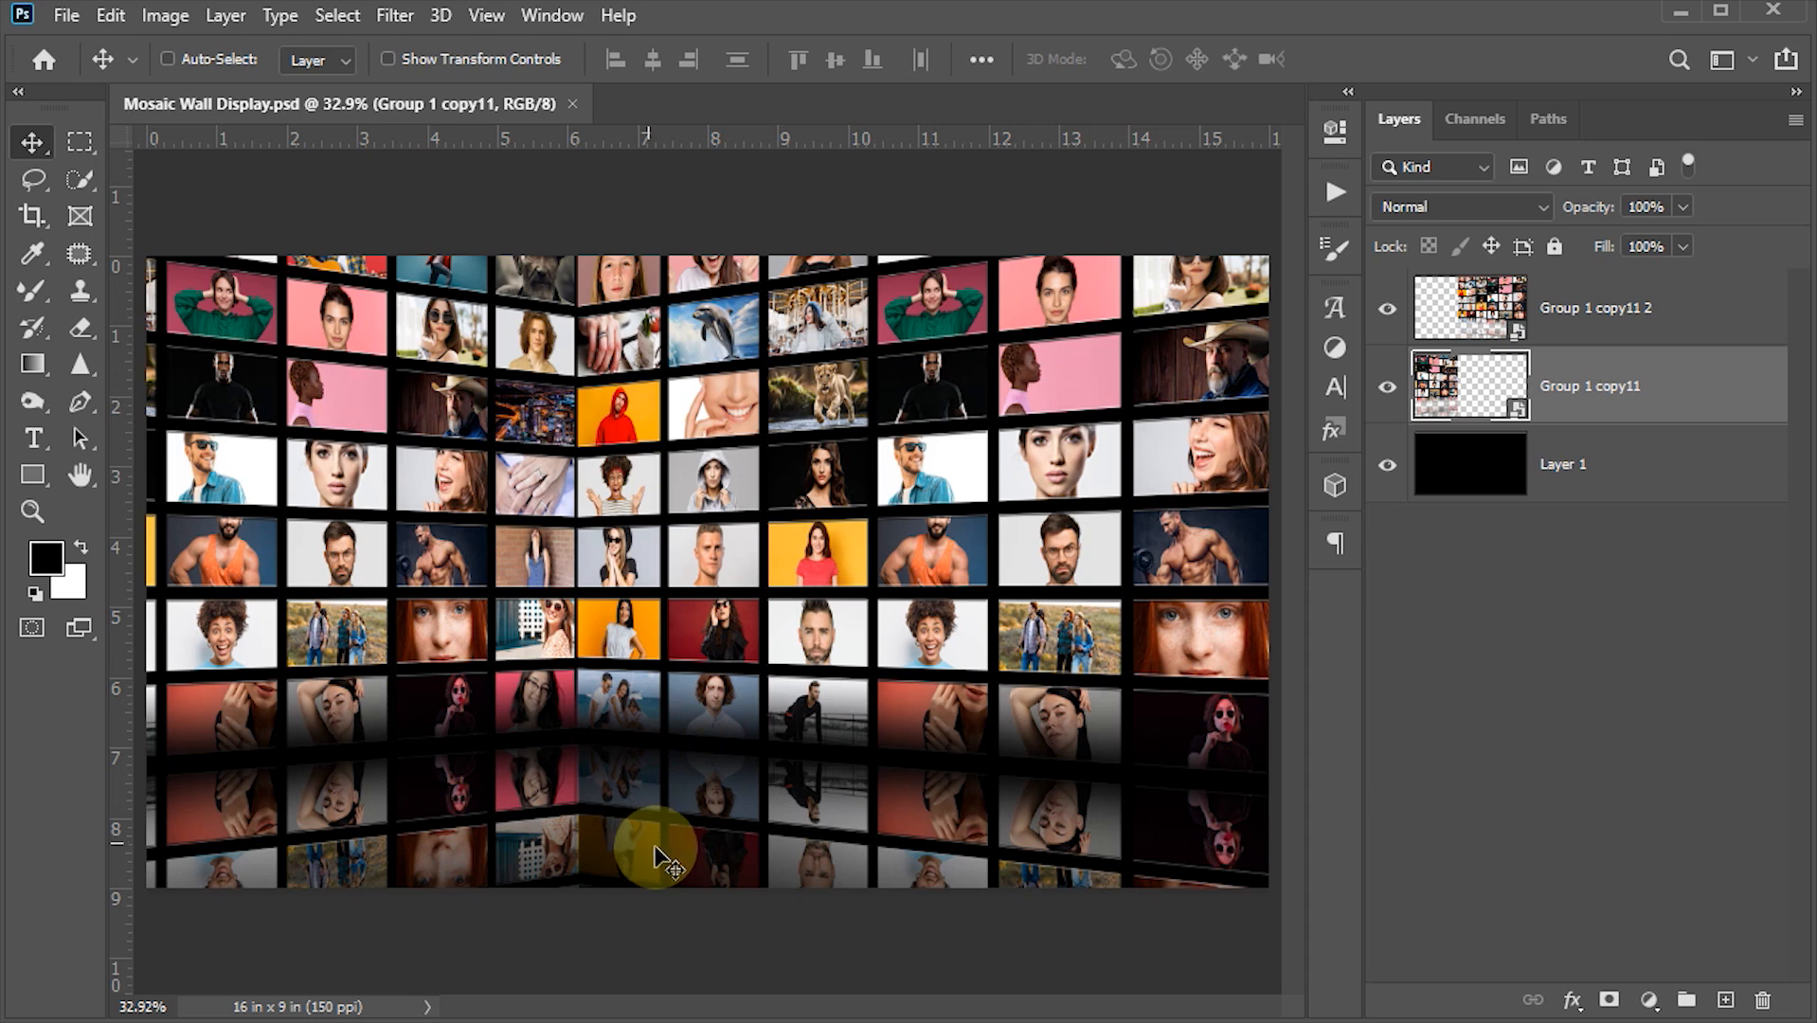
pyautogui.doubleClick(1435, 398)
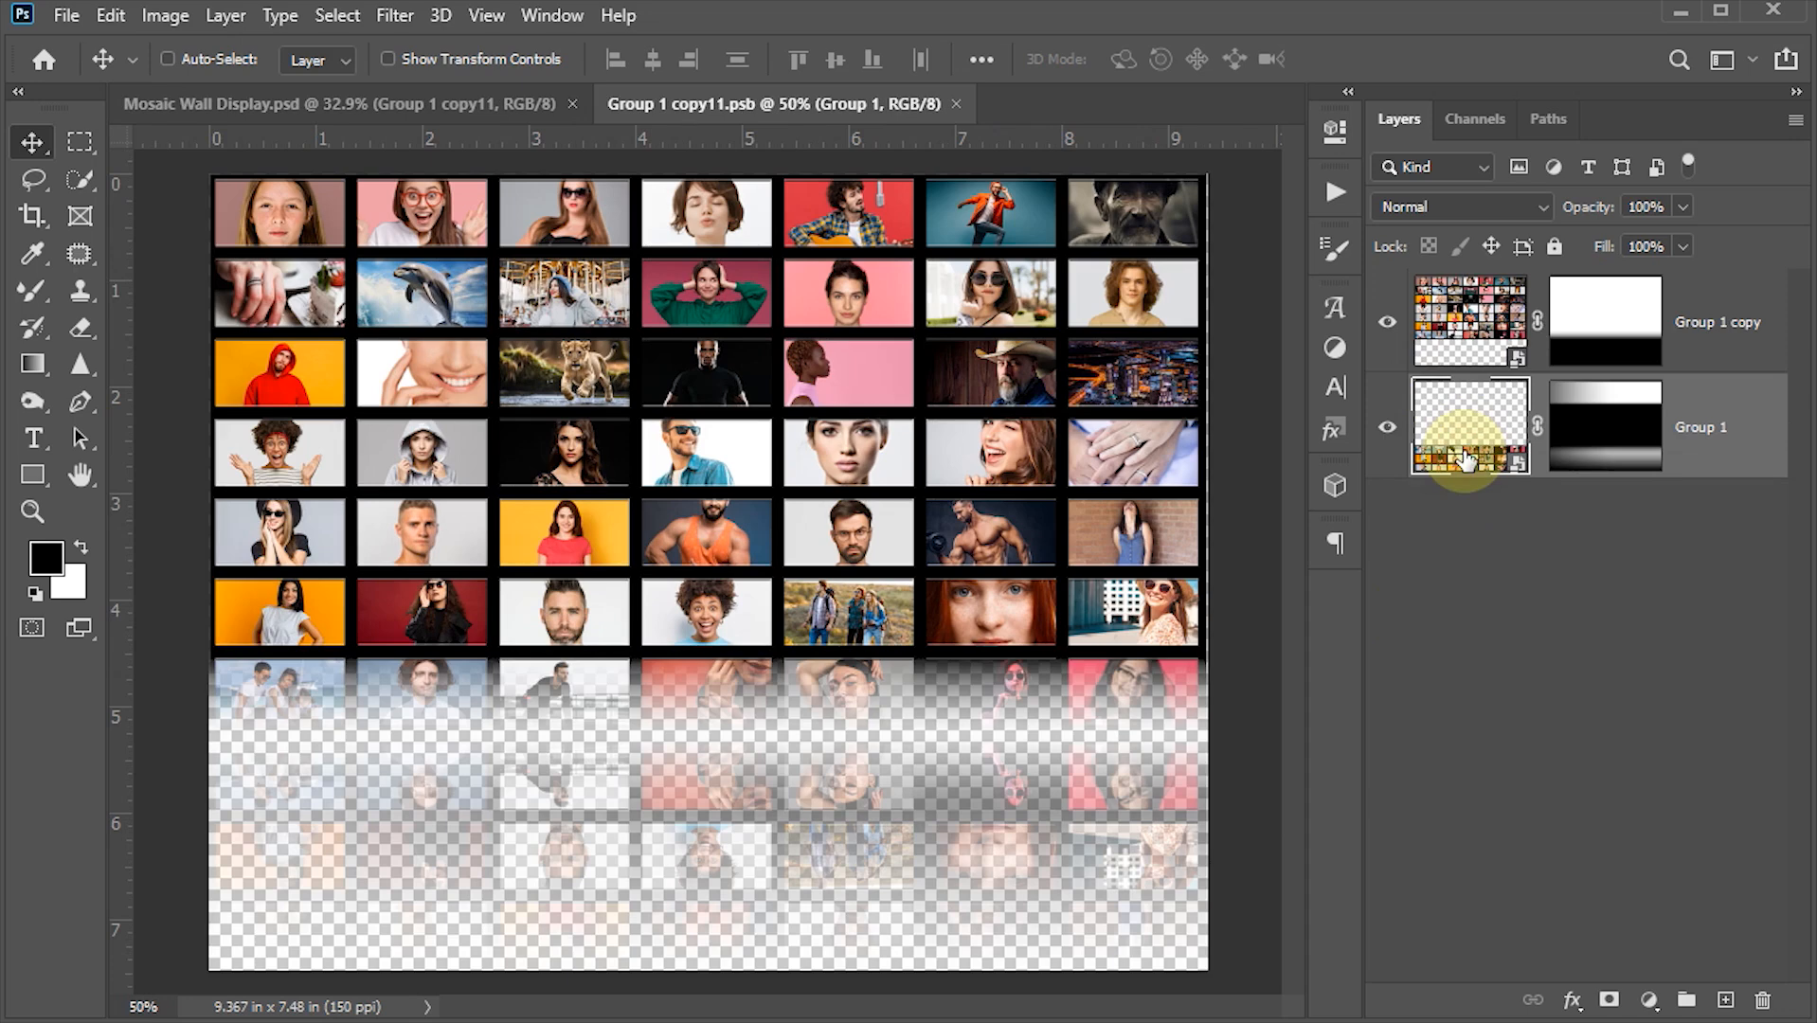
pyautogui.click(1668, 210)
pyautogui.write('25')
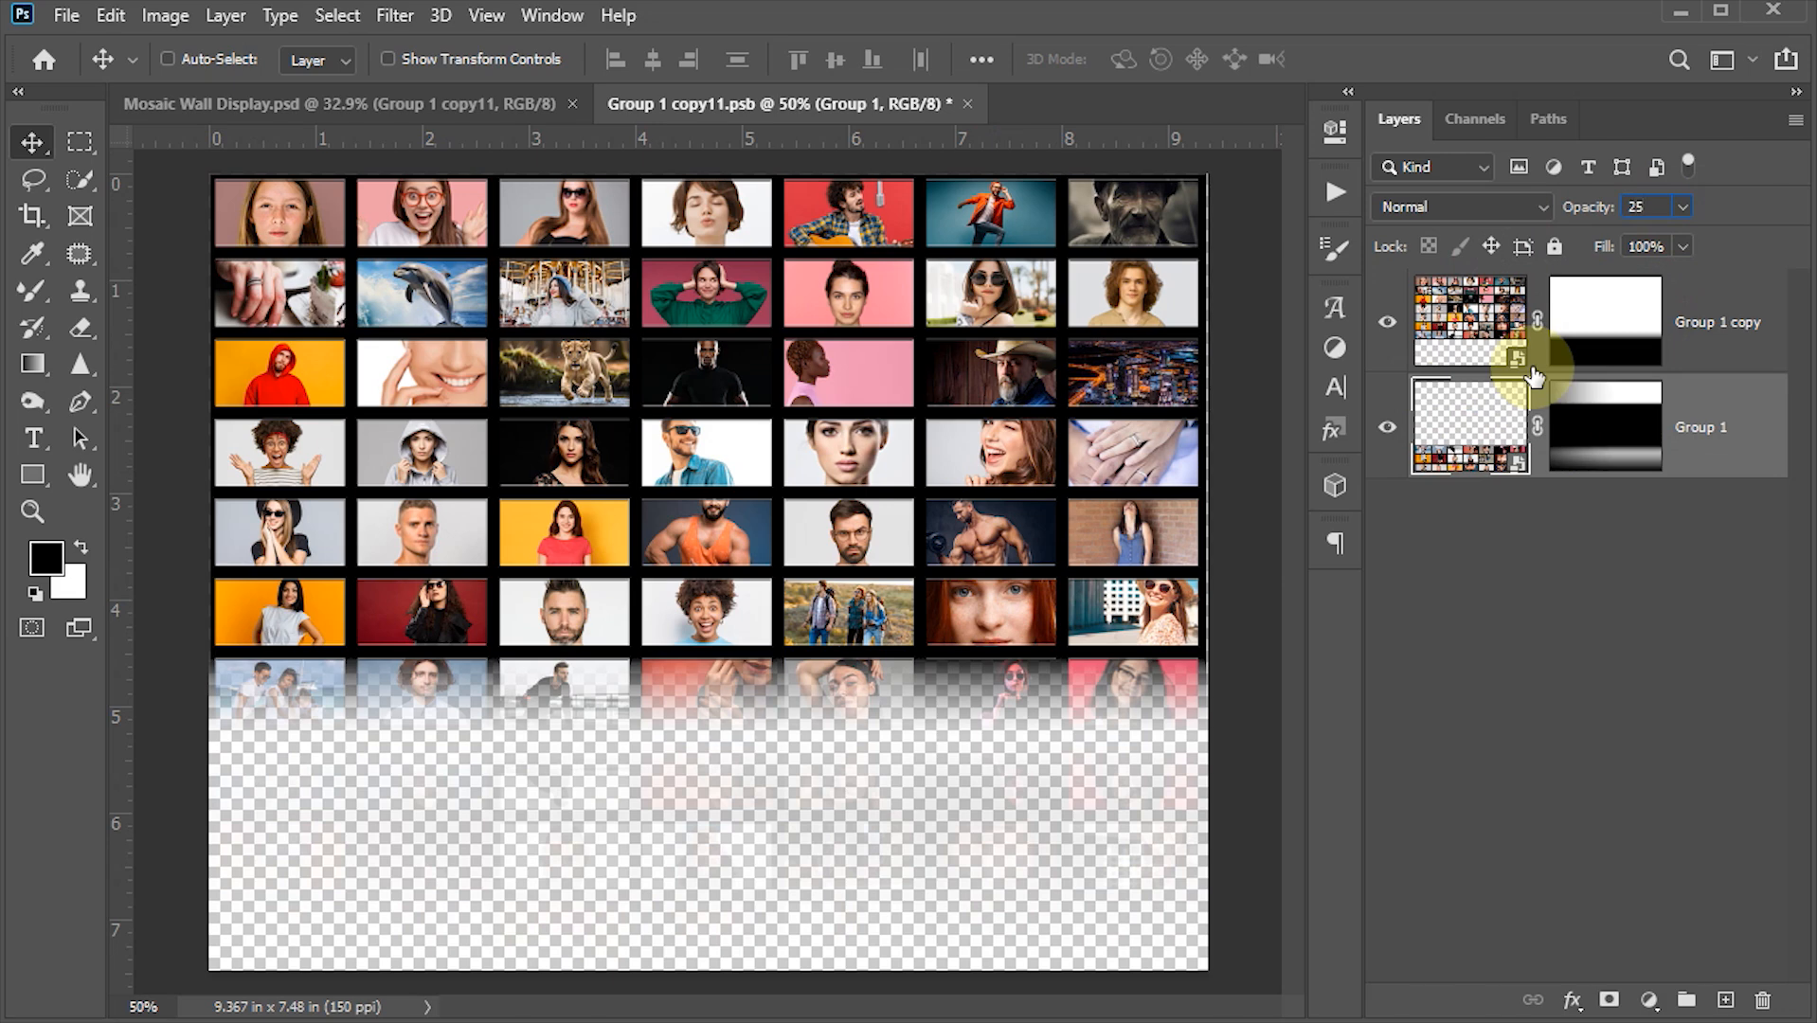
pyautogui.press('Return')
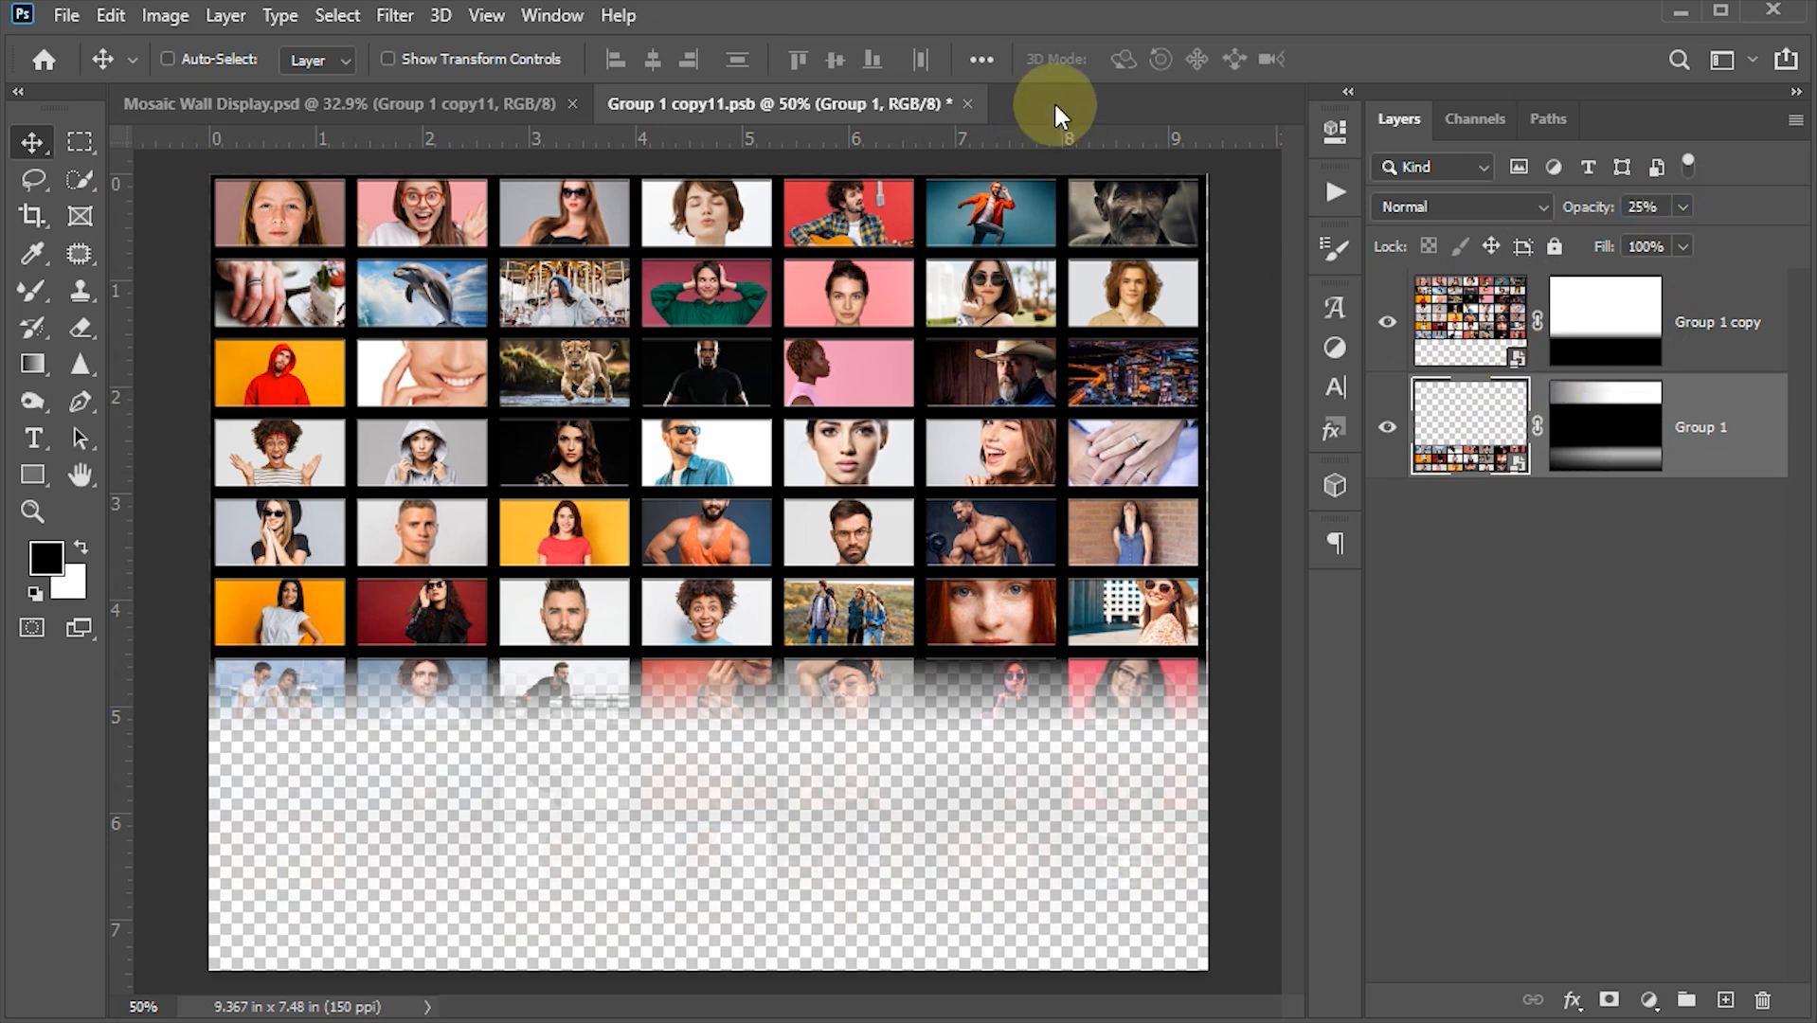
# - Save the smart object contents and close its document
pyautogui.press('ctrl')
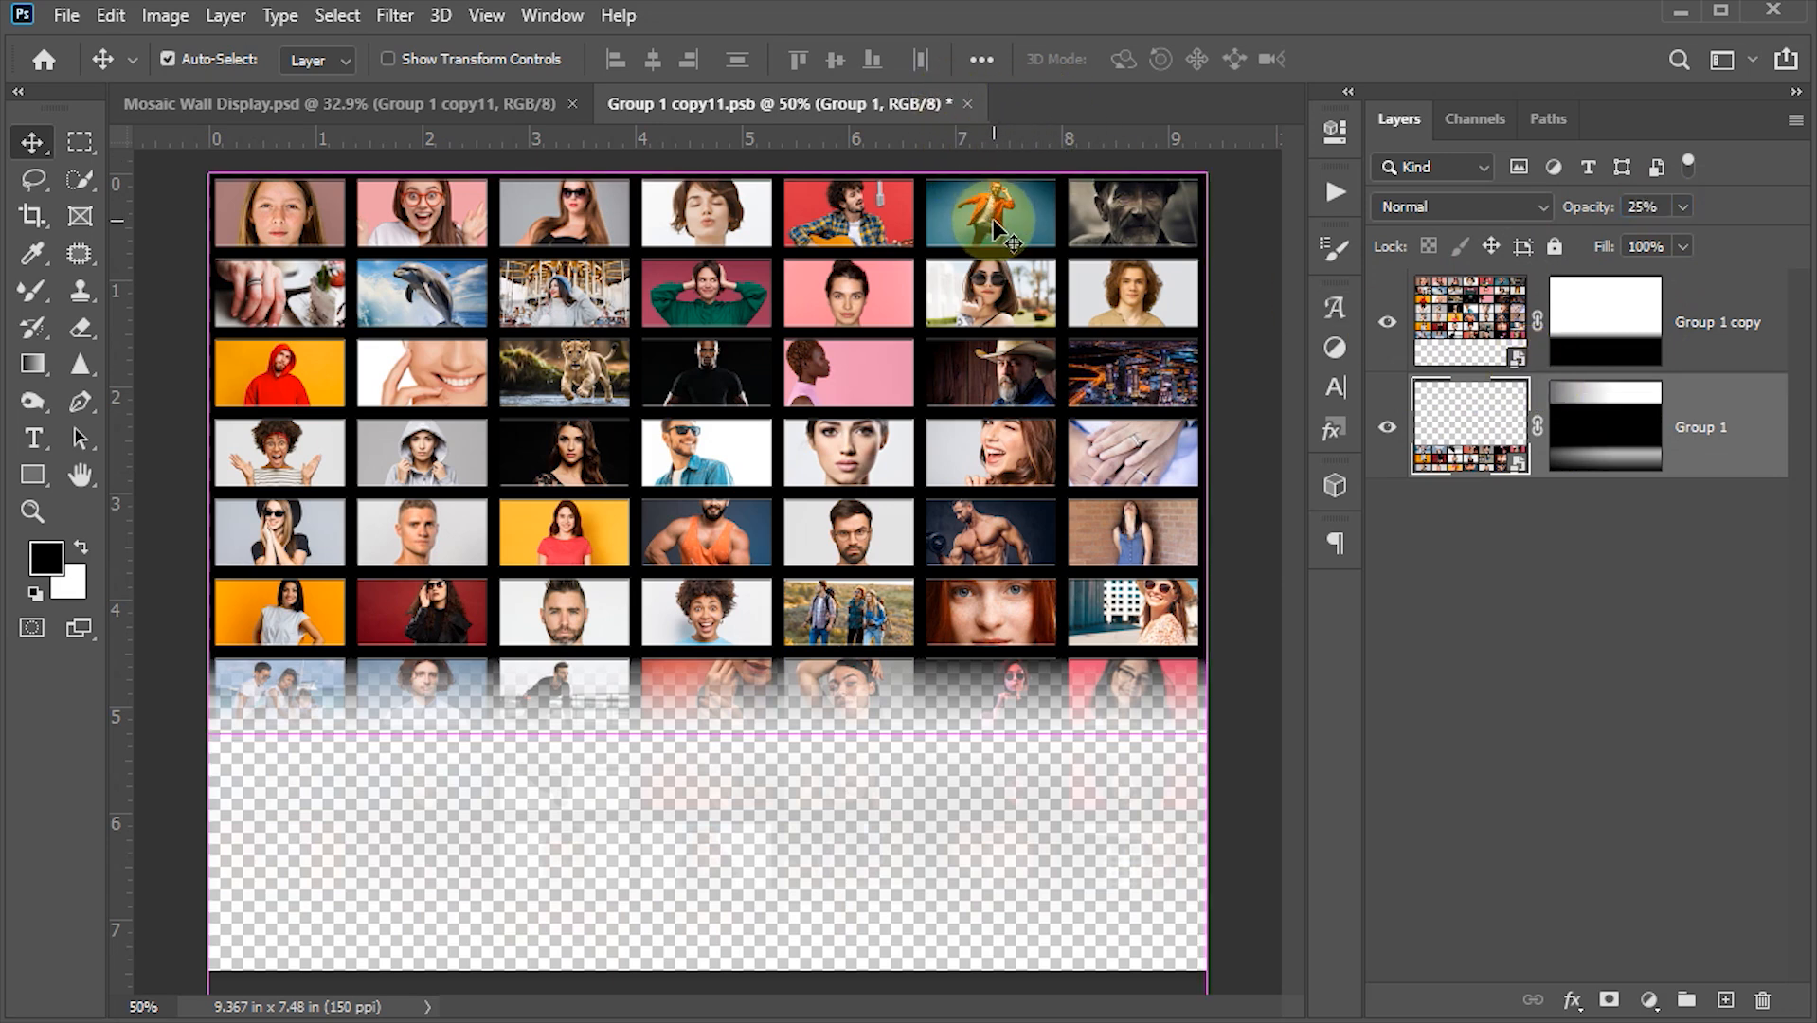
pyautogui.hotkey('ctrl', 's')
pyautogui.click(967, 103)
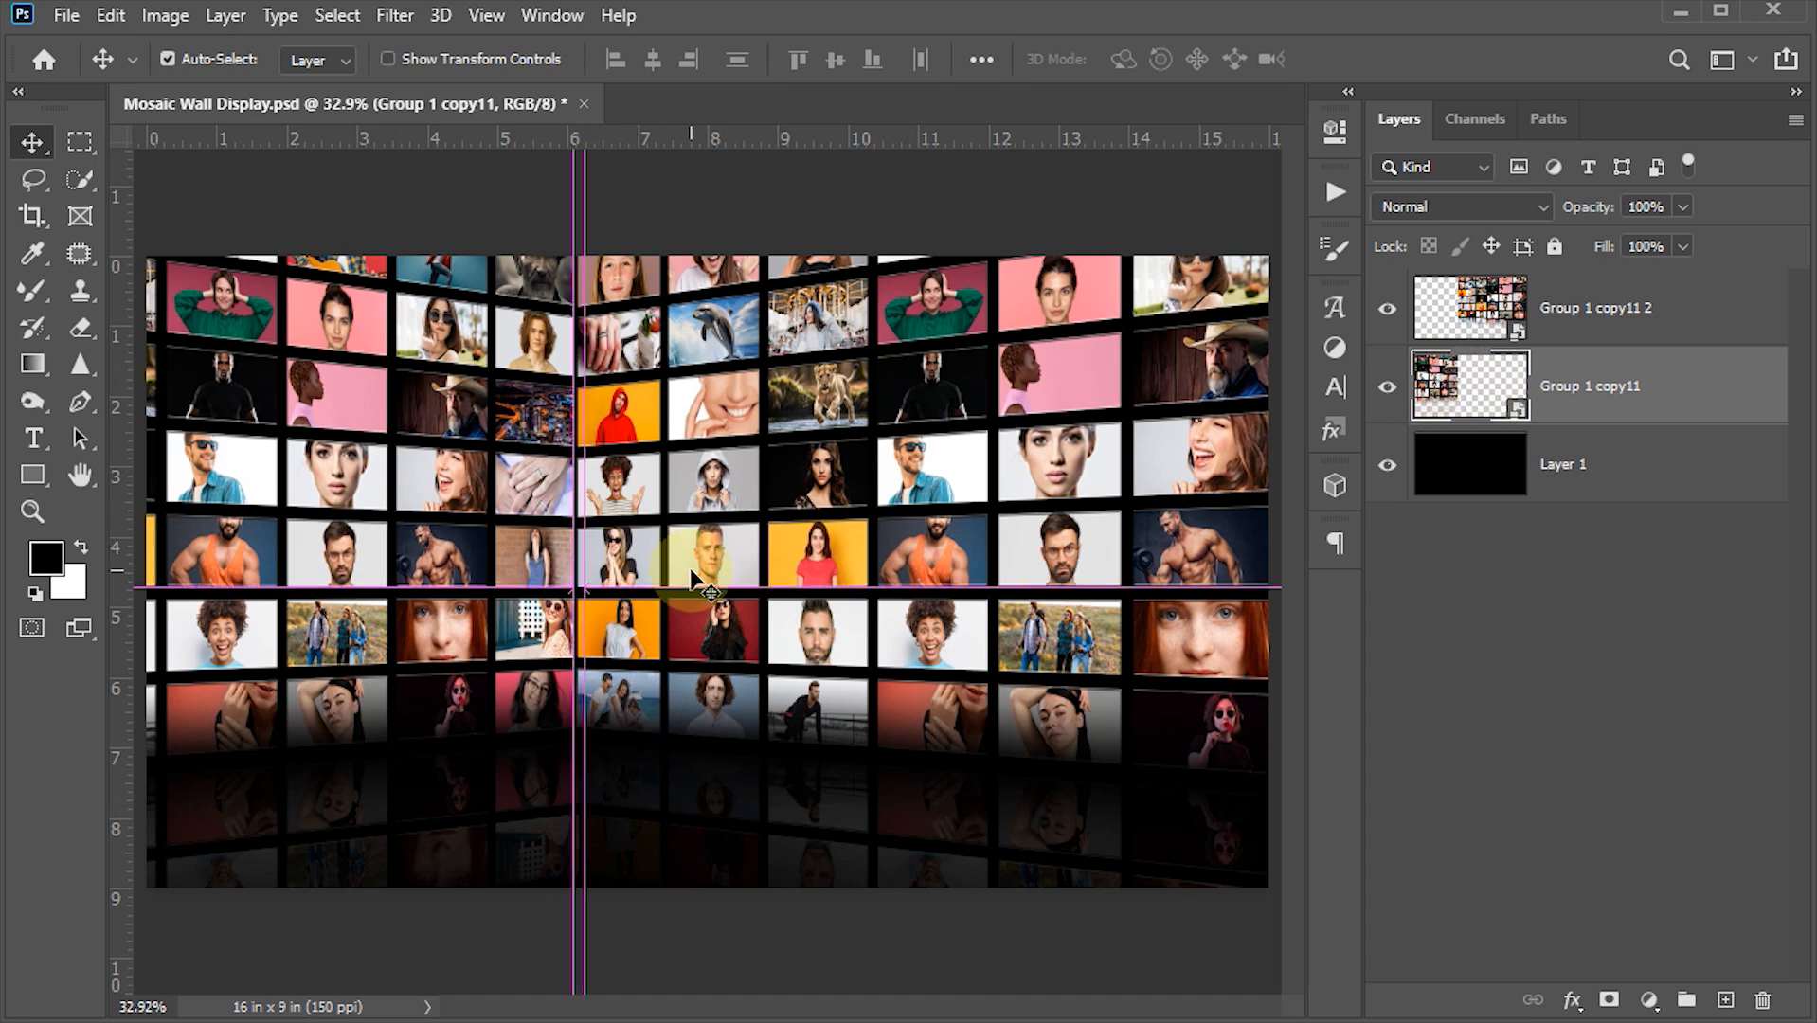
# - Stretch the left wall's outer corners further into perspective, to about 223% height
pyautogui.hotkey('ctrl', 't')
pyautogui.scroll(-5, 261, 604)
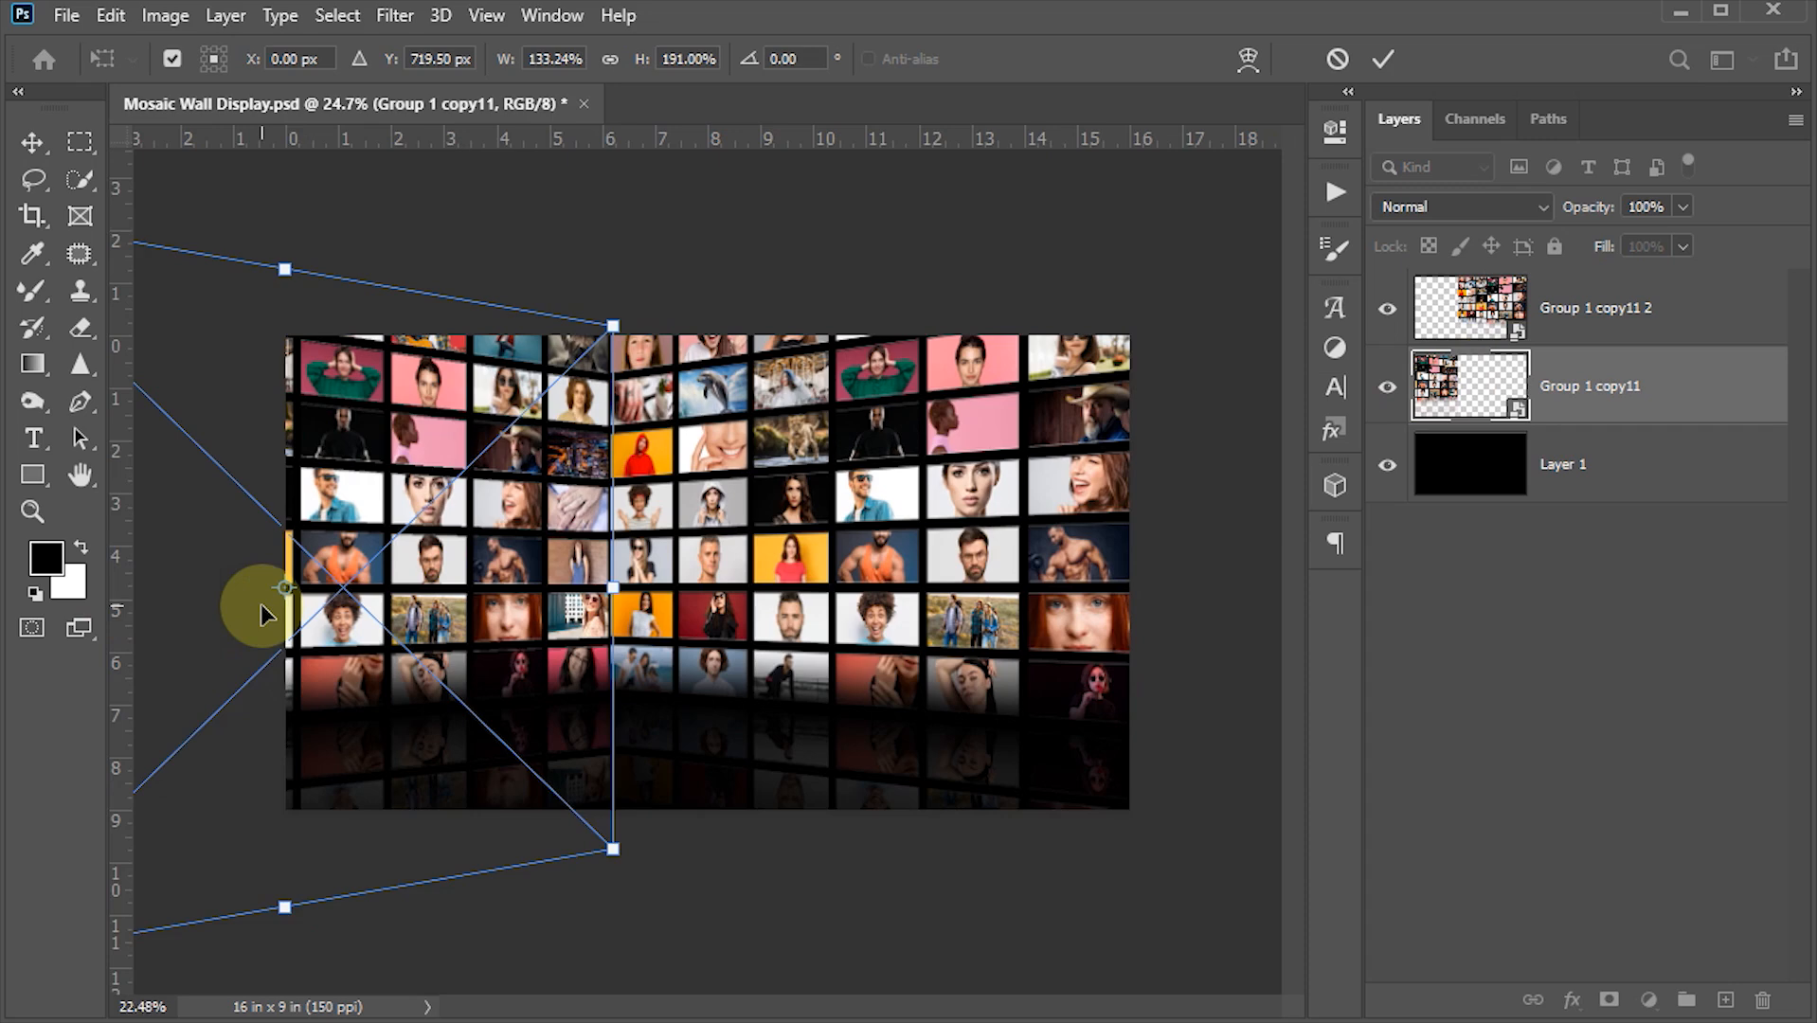
pyautogui.scroll(-1, 262, 610)
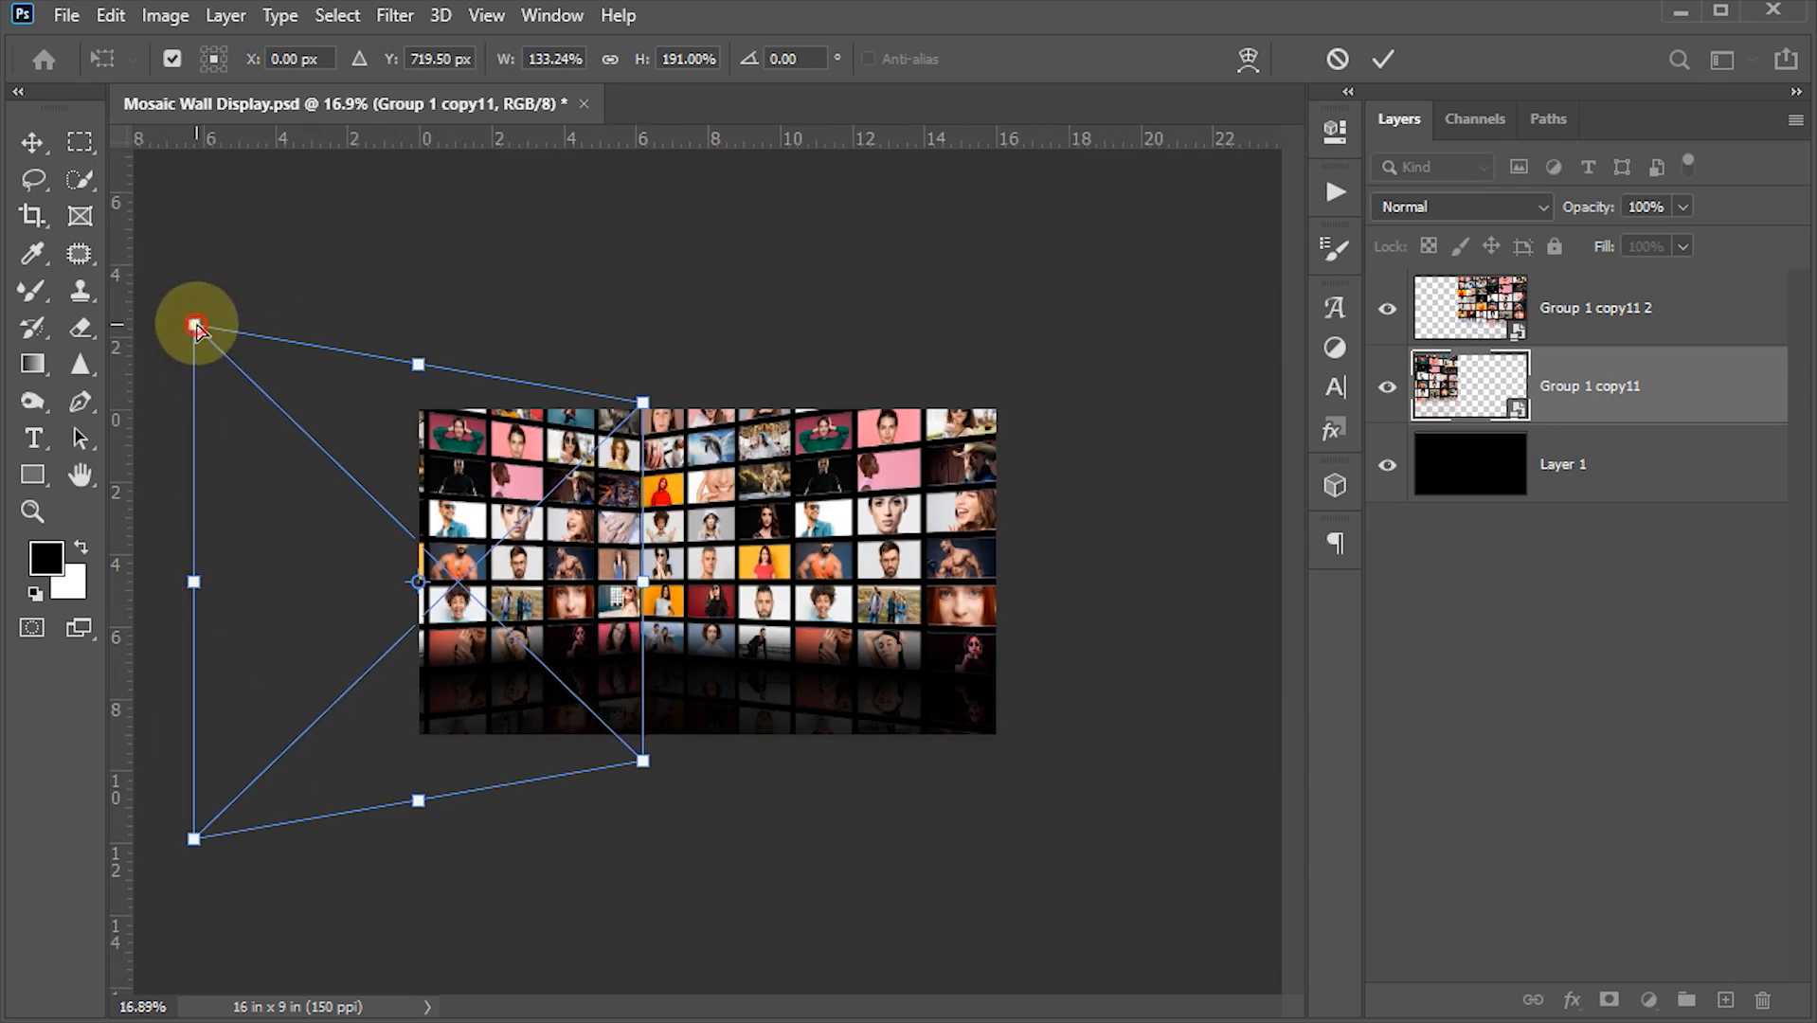
pyautogui.moveTo(196, 326); pyautogui.dragTo(194, 281)
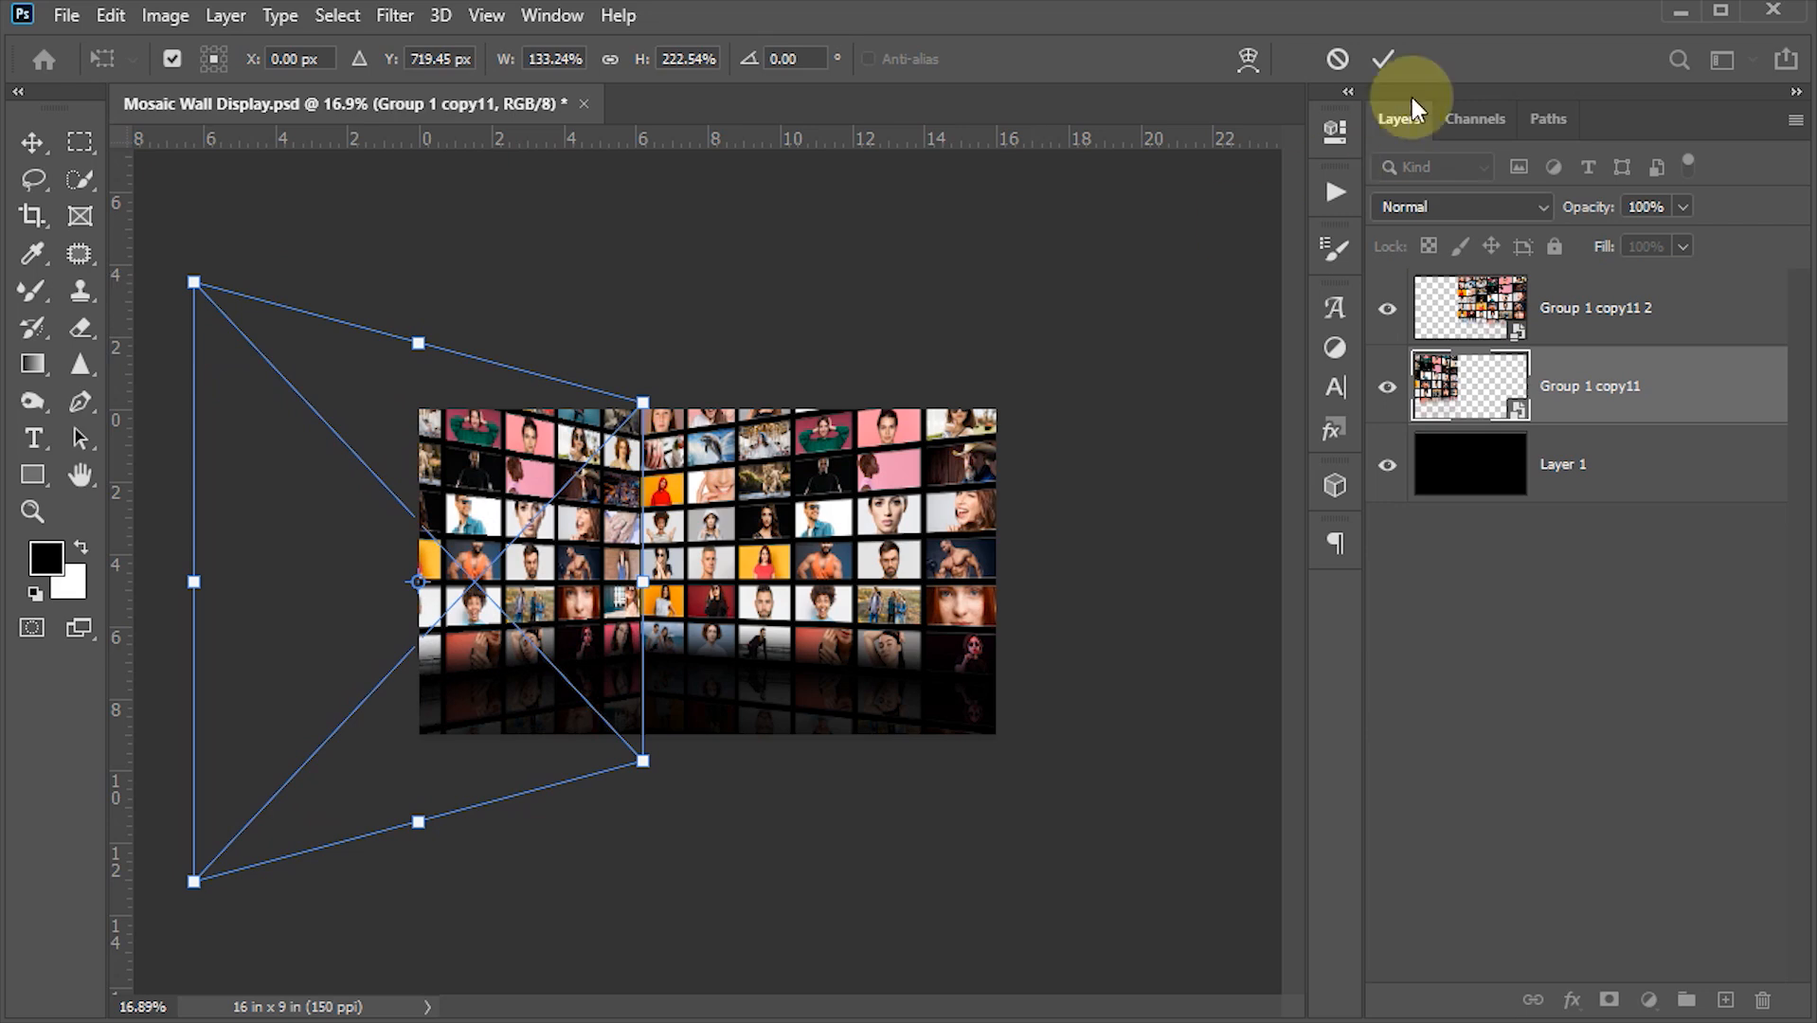
pyautogui.click(1387, 58)
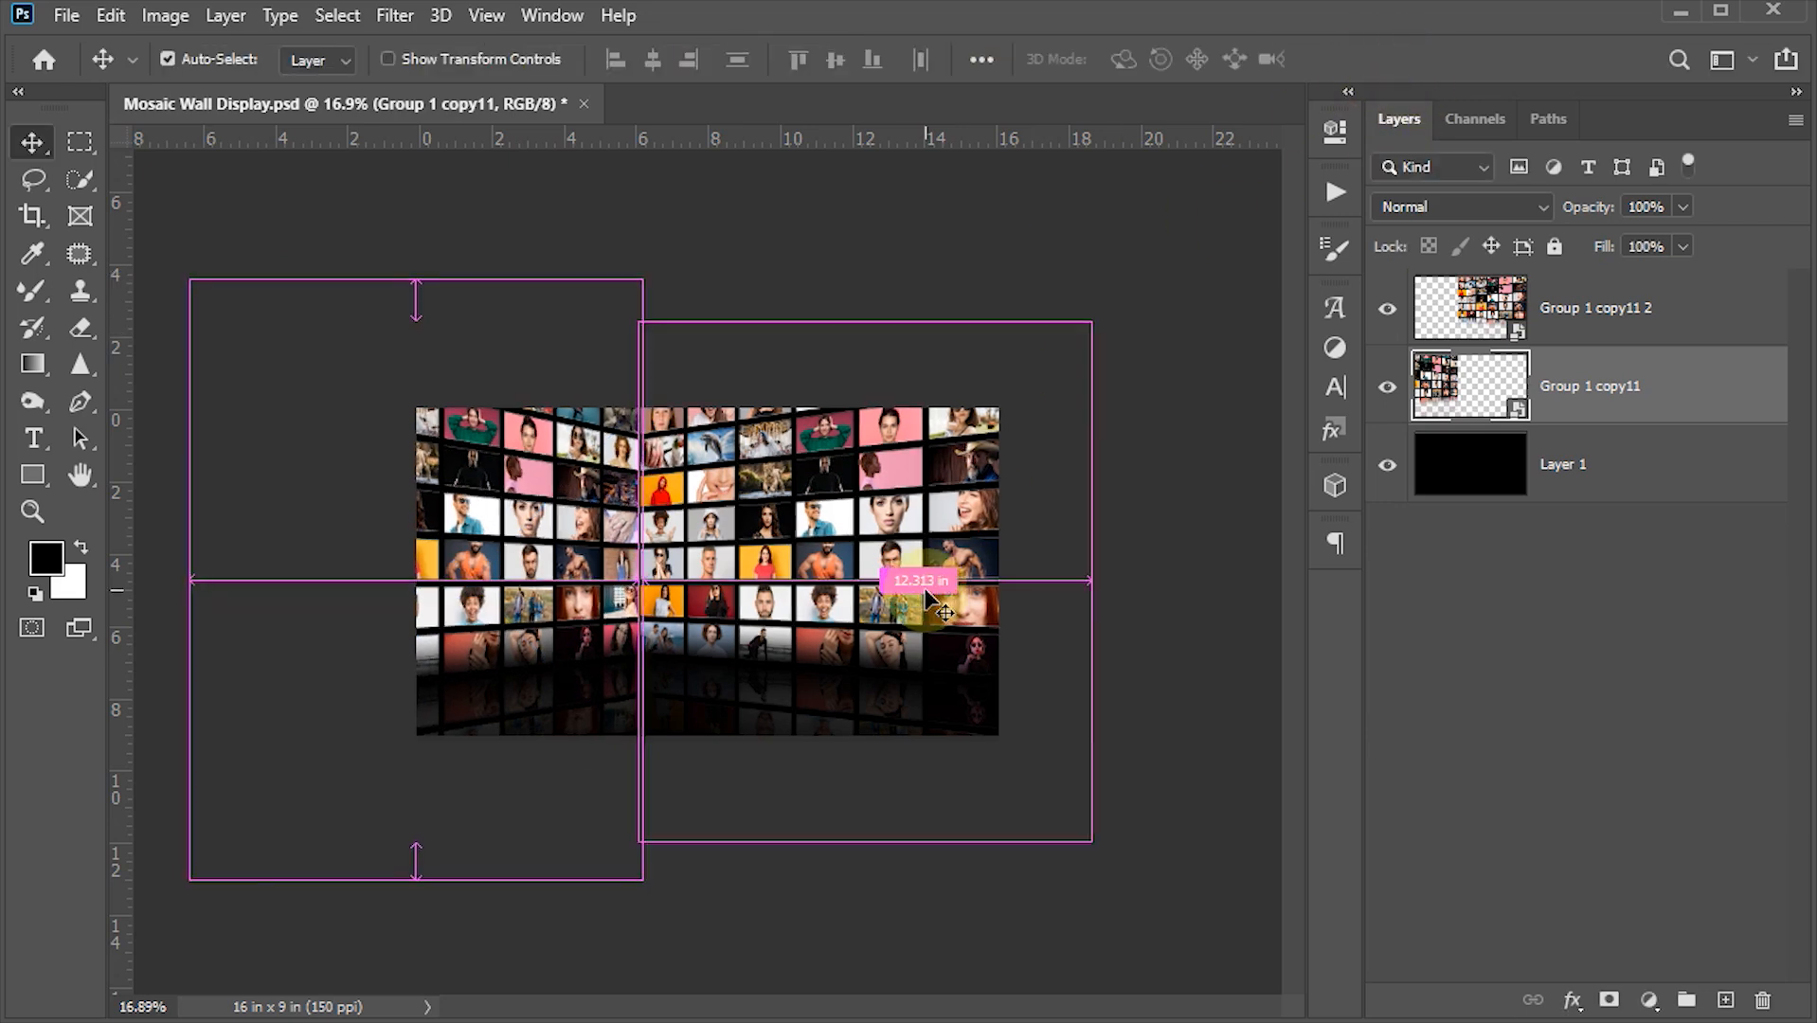
# - Inspect the finished mosaic wall with panels hidden, zooming in on the reflection
pyautogui.hotkey('ctrl', '0')
pyautogui.press('Tab')
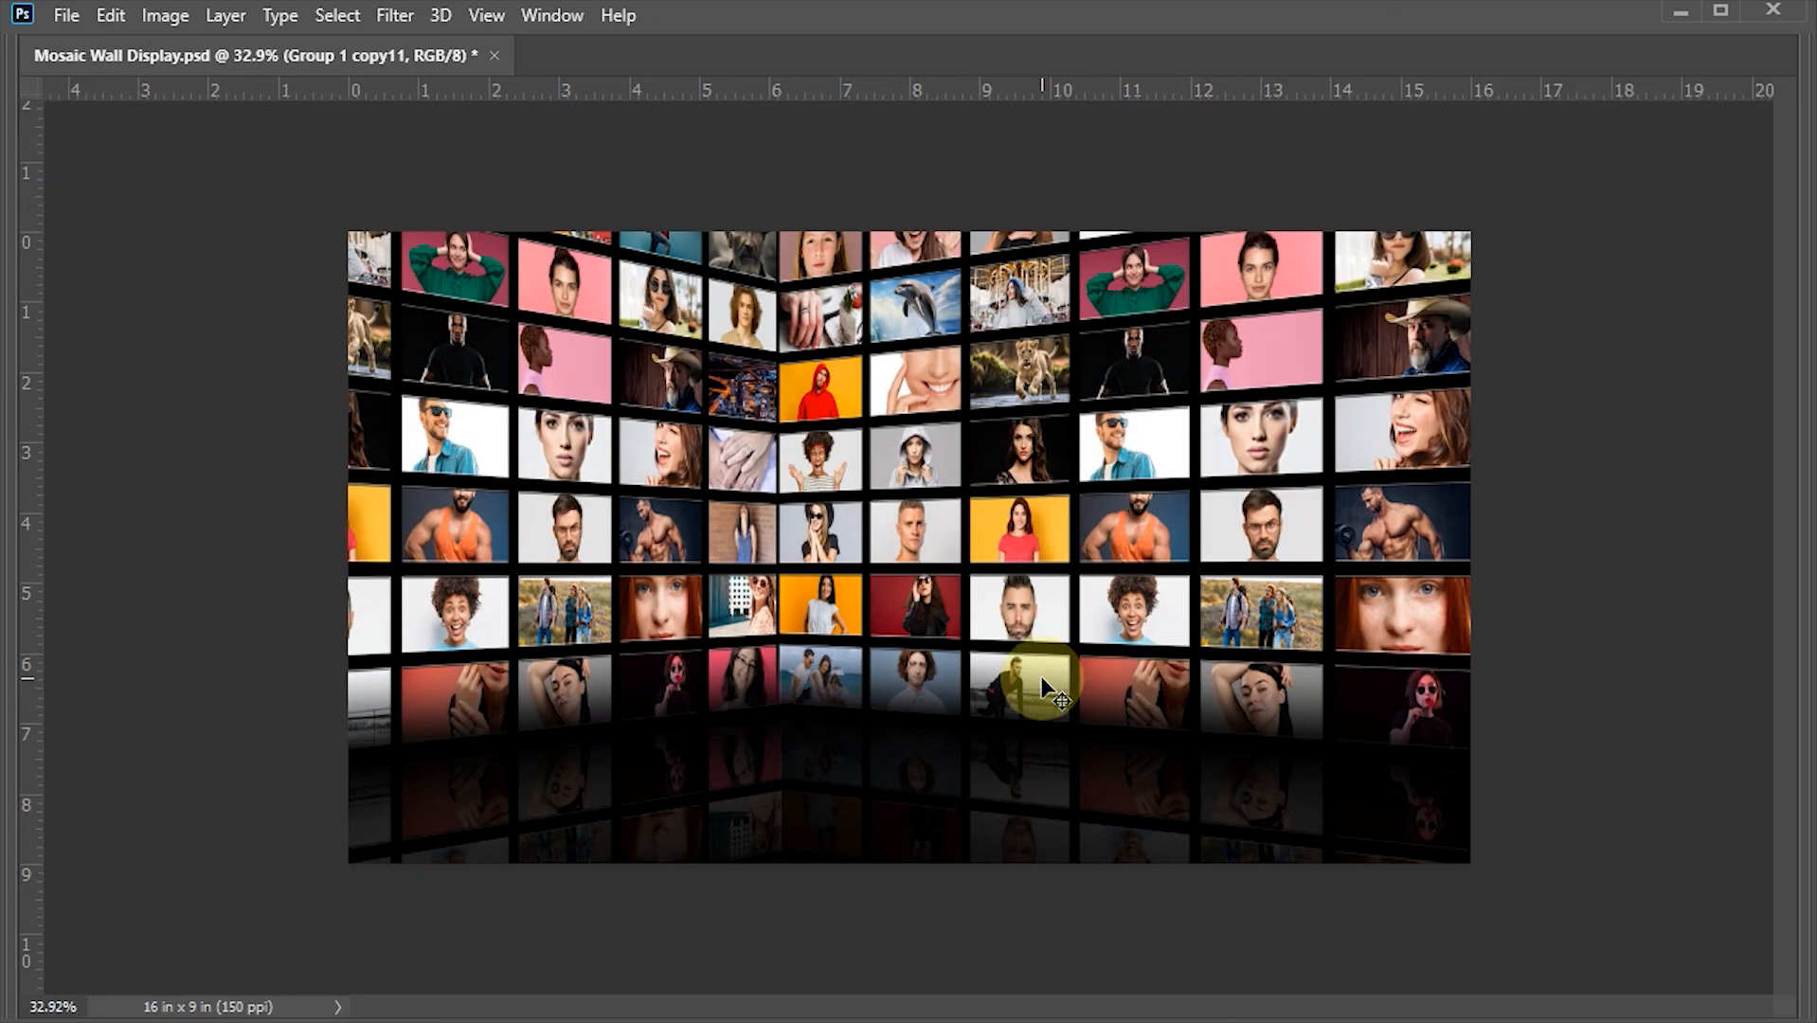
pyautogui.press('Tab')
pyautogui.press('z')
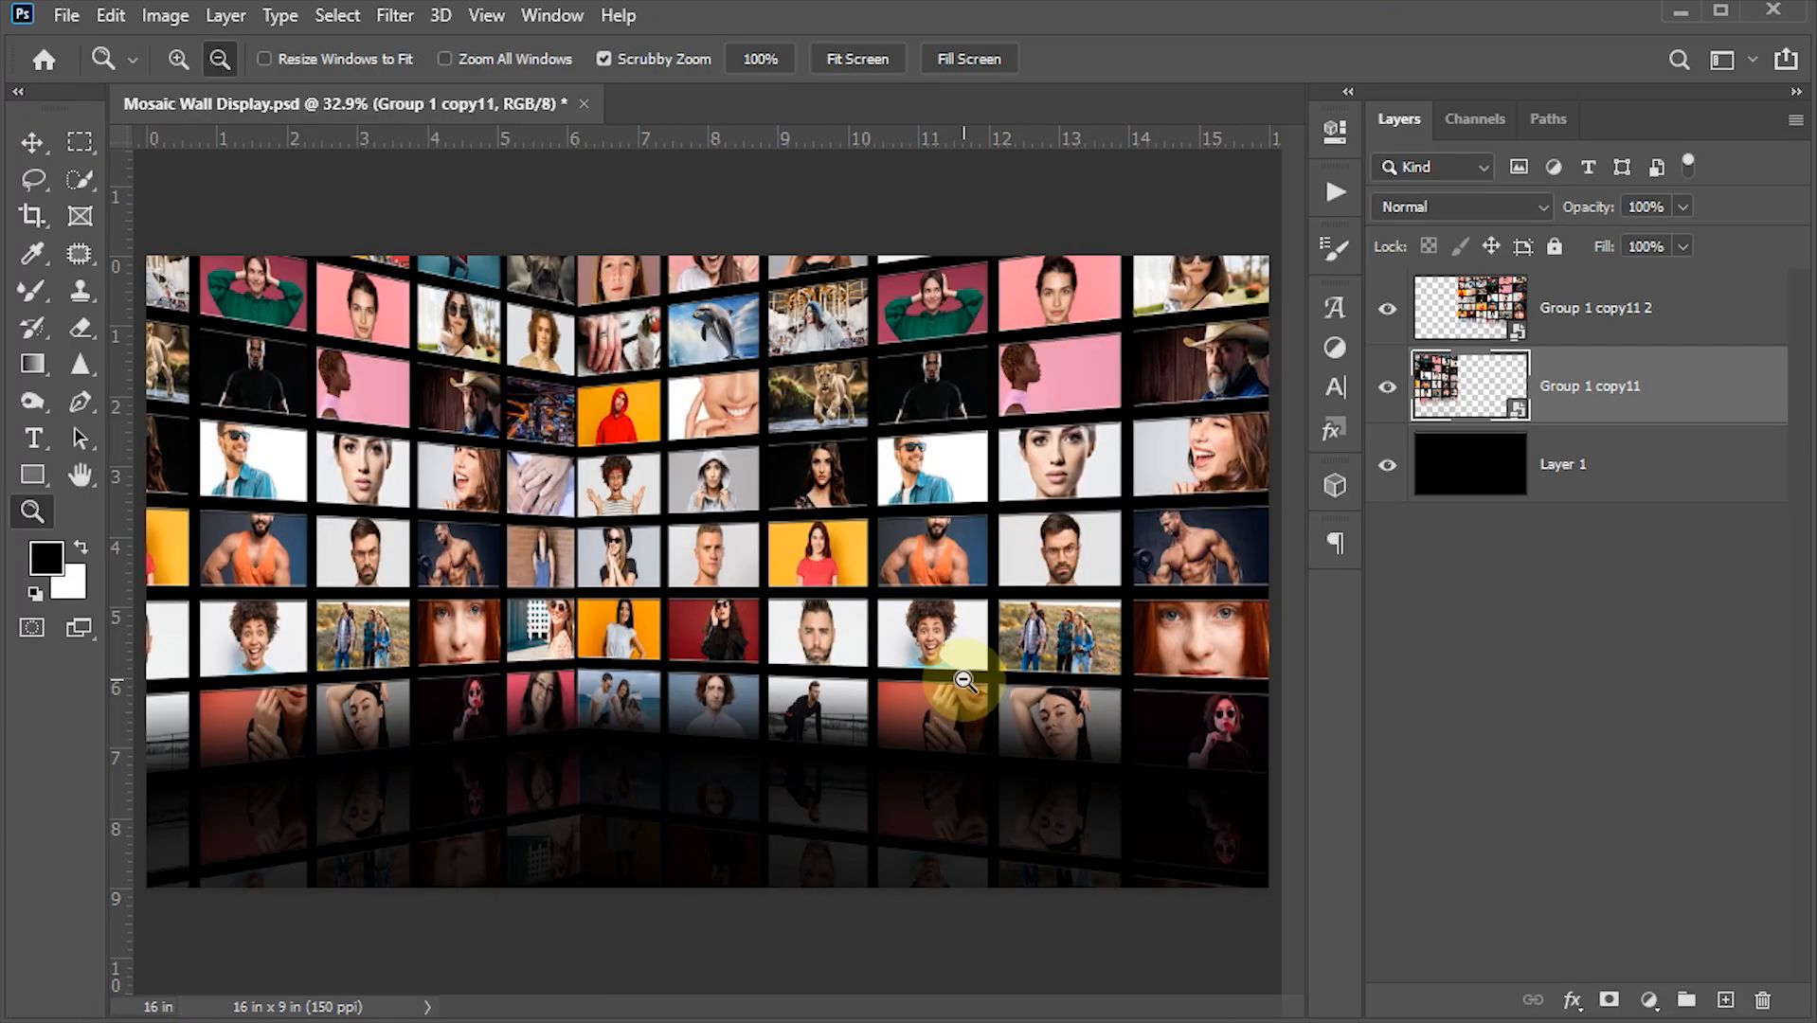
pyautogui.press('Tab')
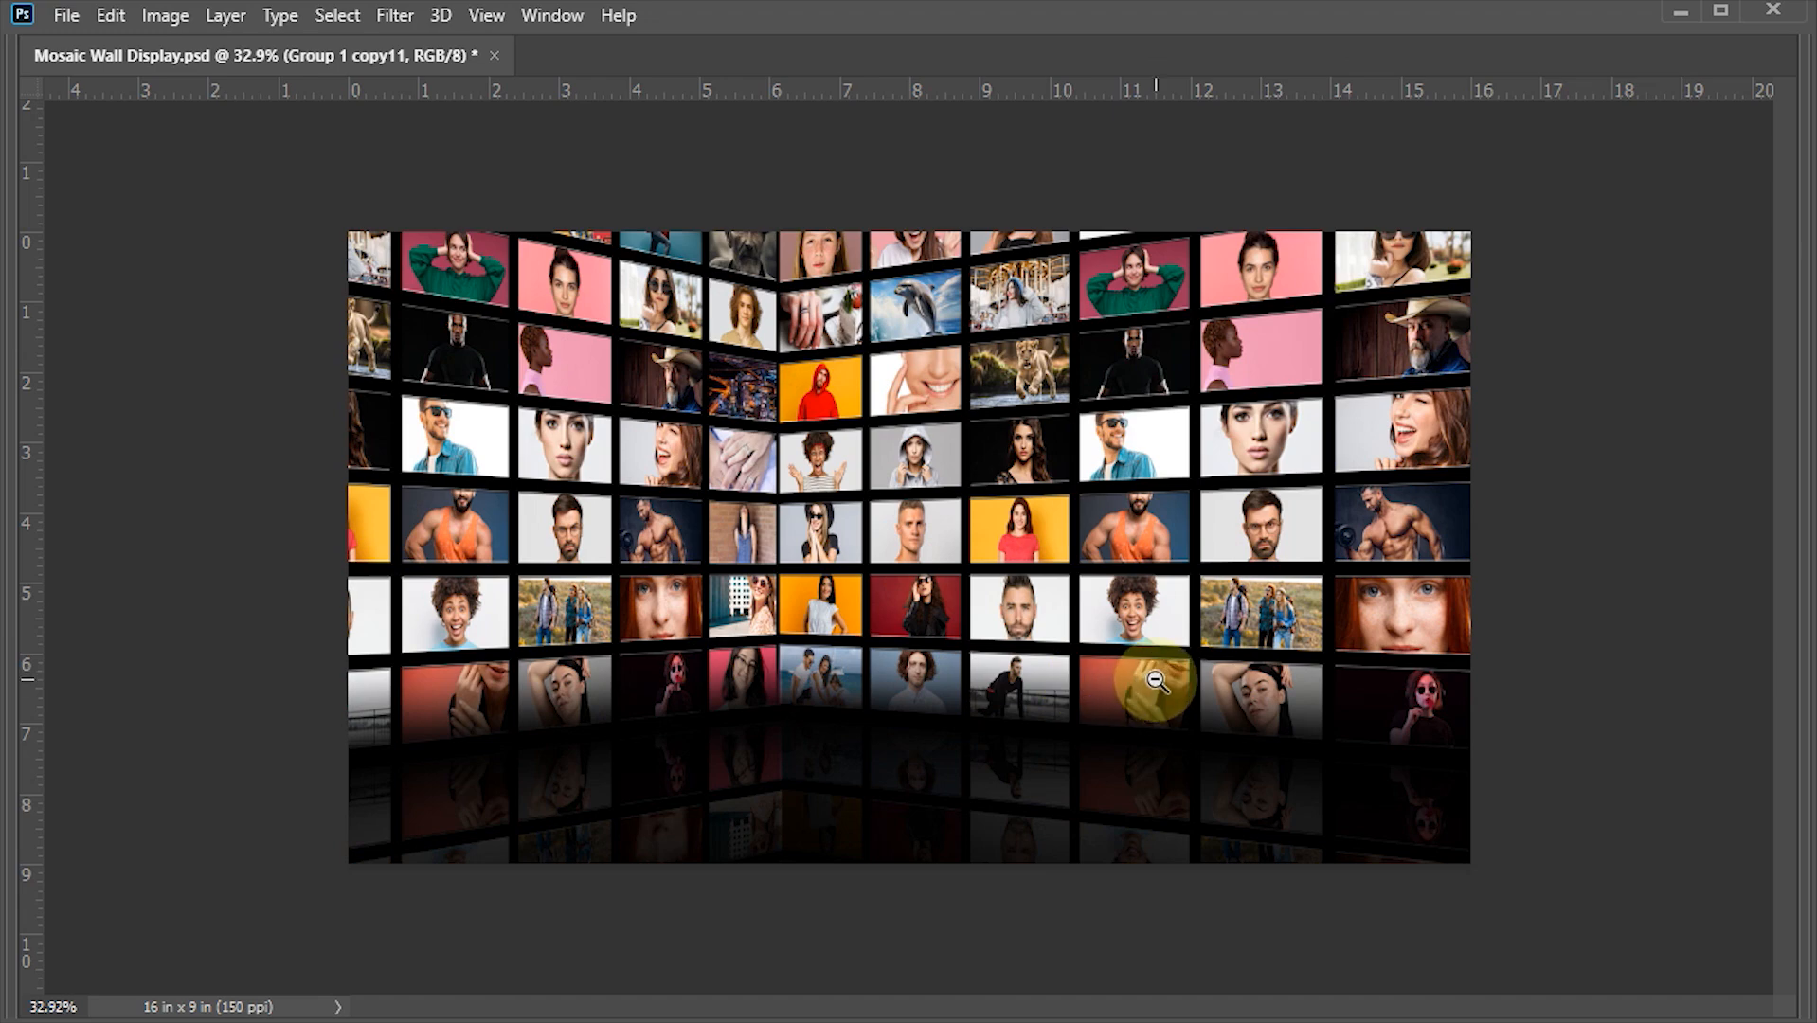
pyautogui.moveTo(1089, 575); pyautogui.dragTo(1239, 647)
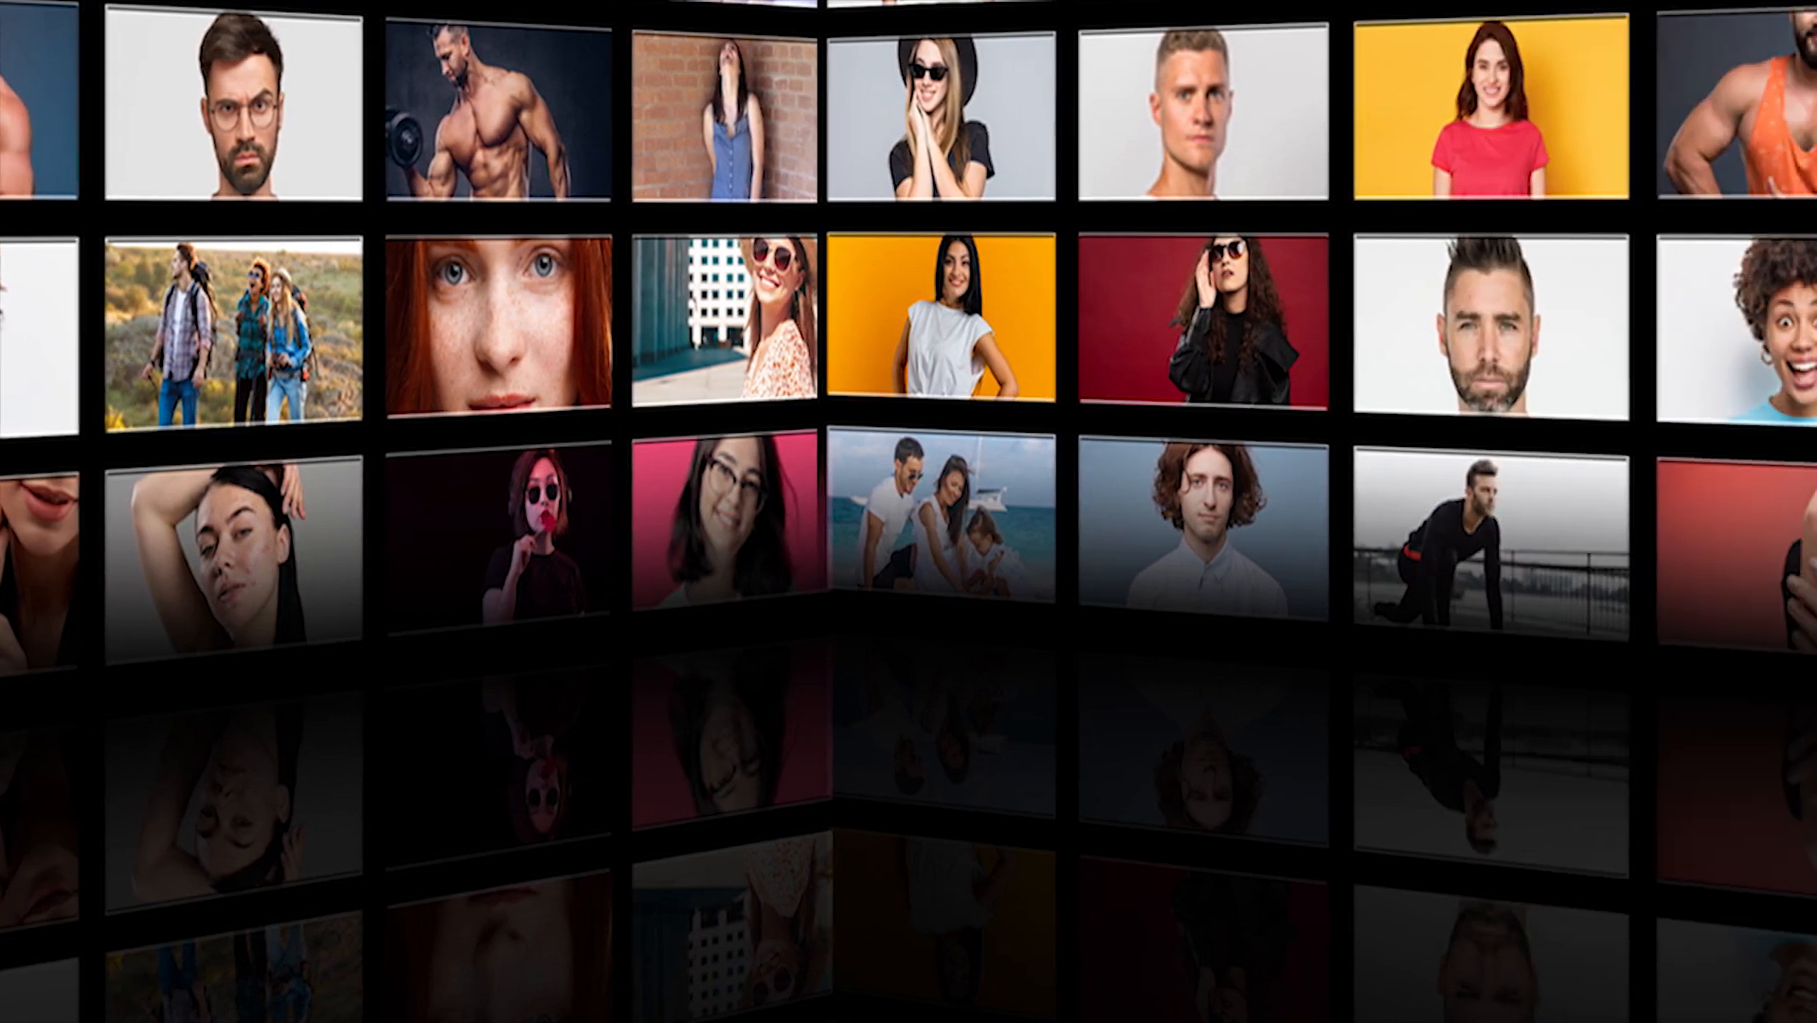